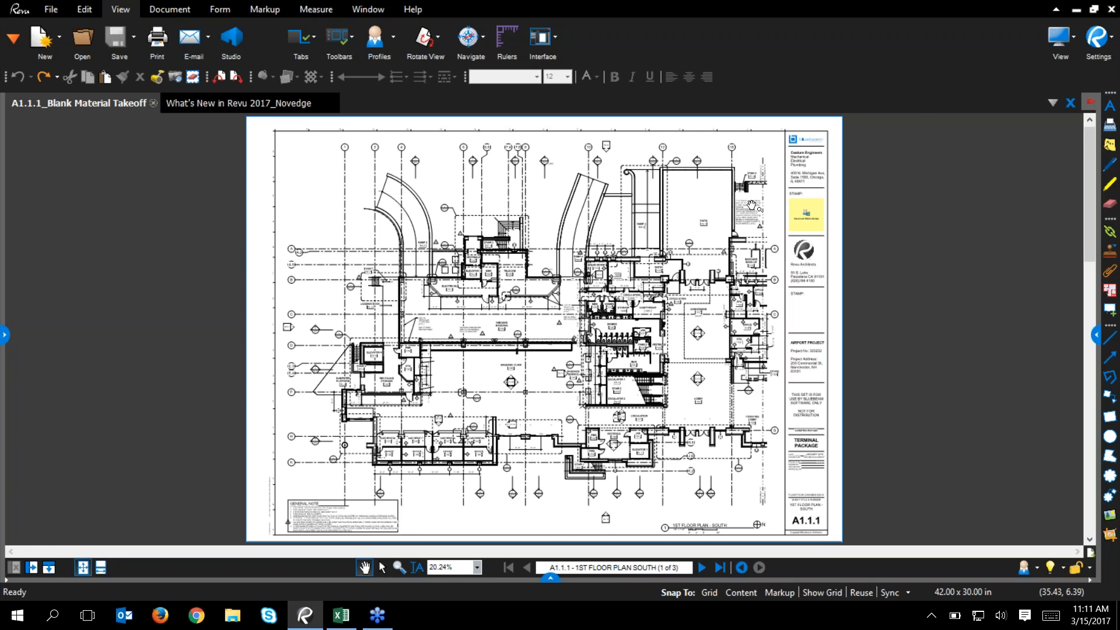
- Inspect the Advanced Materials.bpx attachment in the title block's stamp area and its opening options, leaving it unopened
{"action": "scroll", "coordinate": [825, 209], "scroll_direction": "up", "scroll_amount": 10}
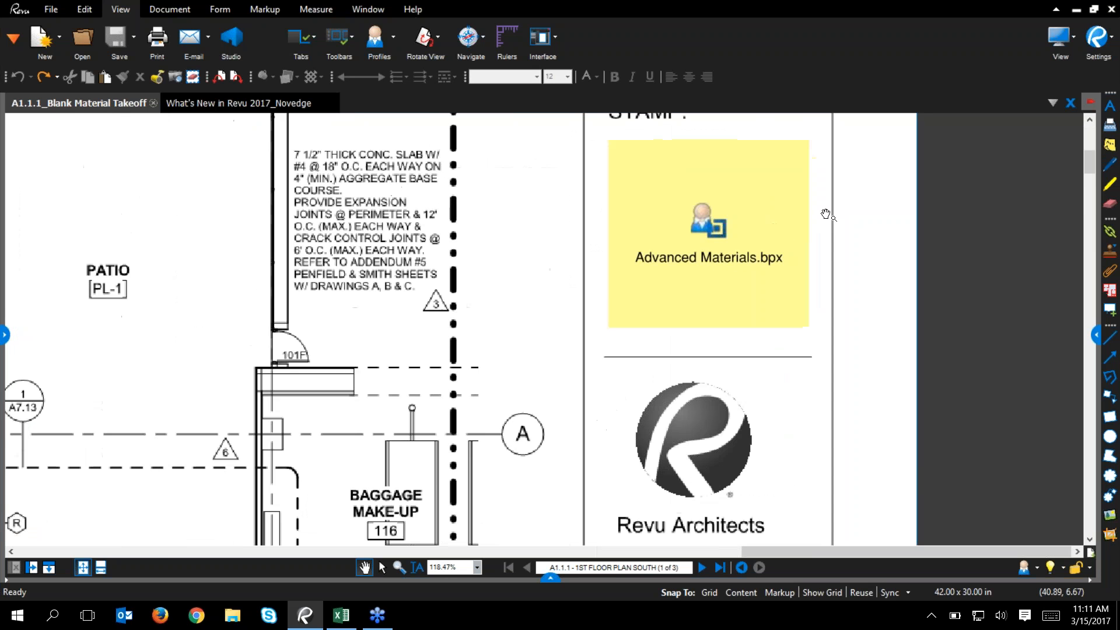
{"action": "left_click_drag", "start_coordinate": [825, 209], "coordinate": [815, 327]}
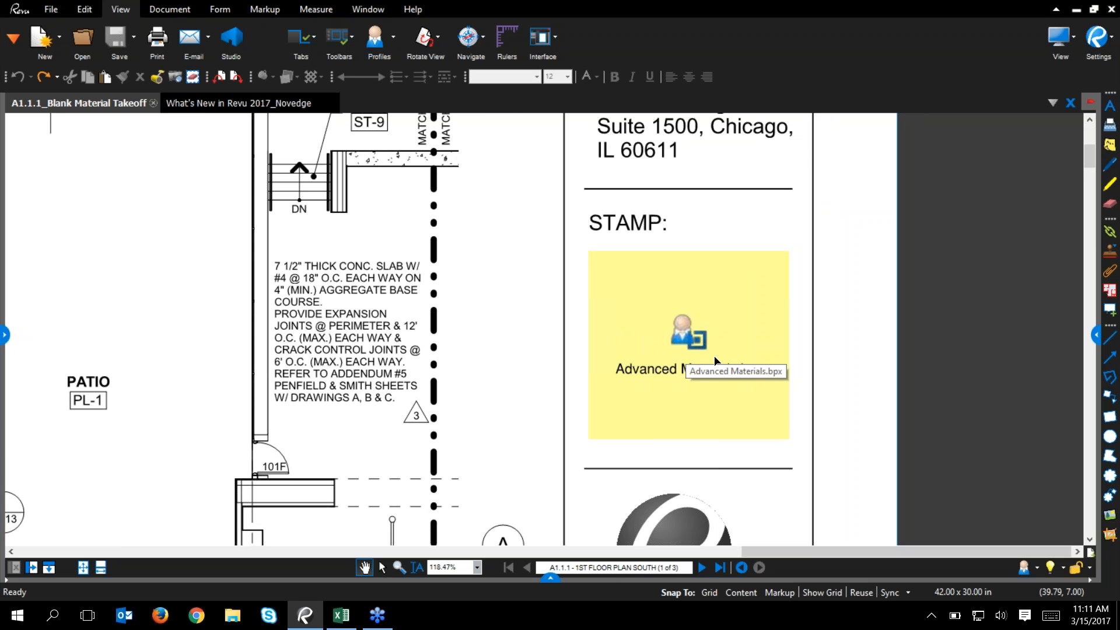
{"action": "left_click", "coordinate": [684, 357]}
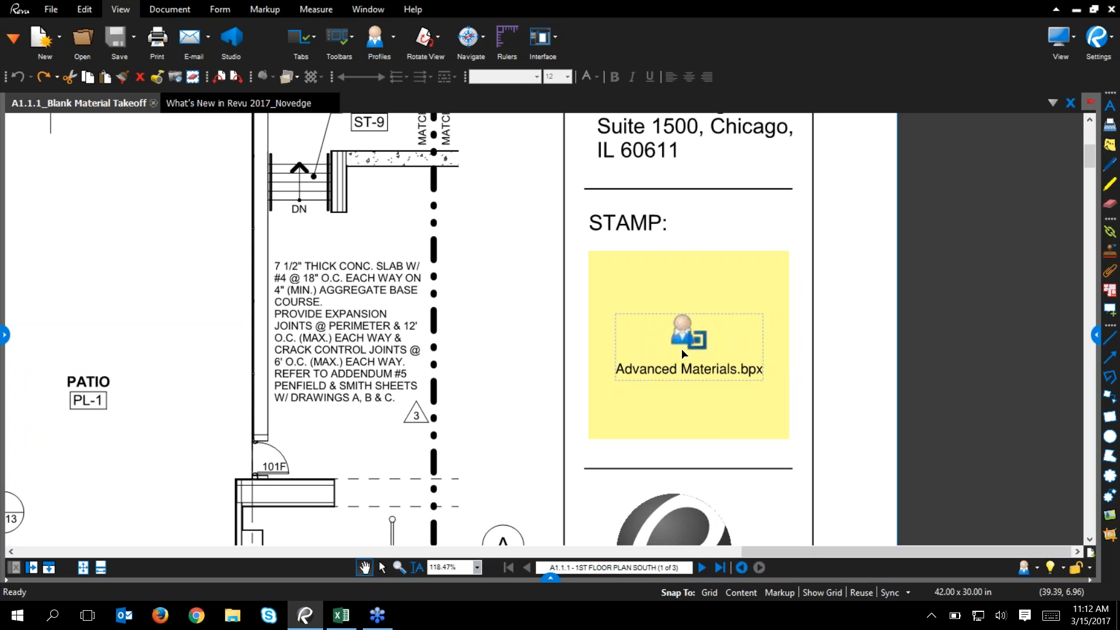
{"action": "double_click", "coordinate": [691, 345]}
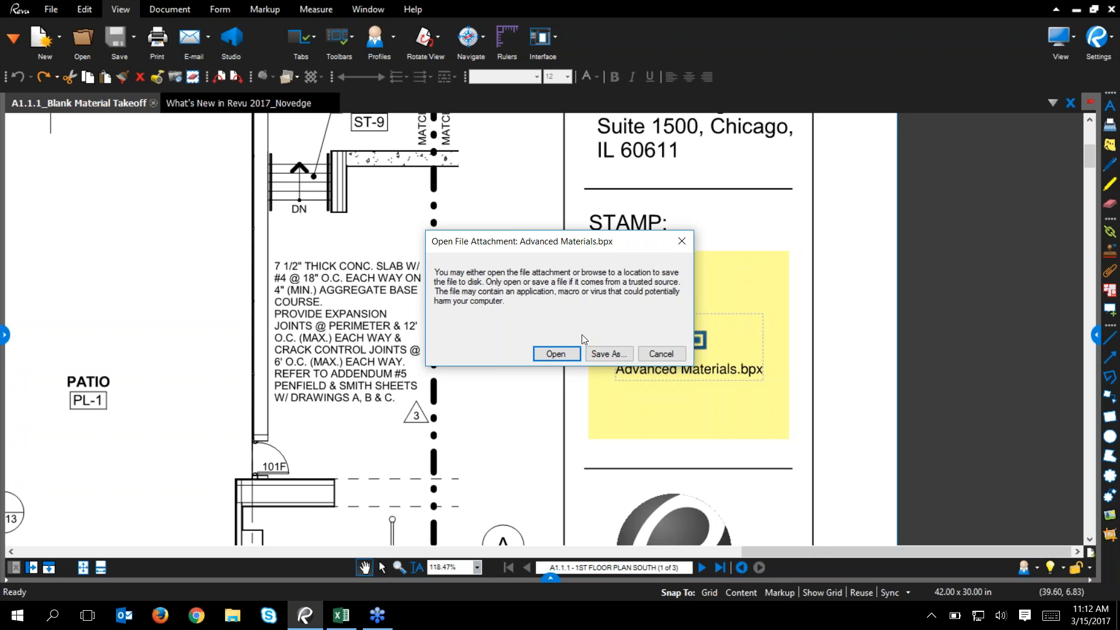
{"action": "left_click", "coordinate": [658, 356]}
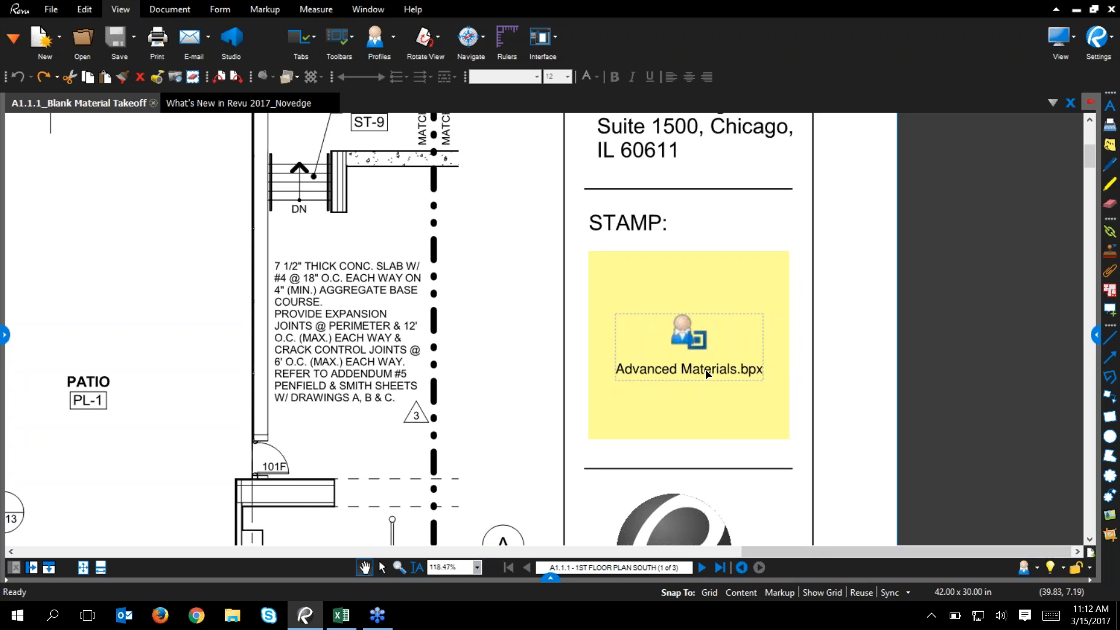
- Switch to the Advanced Materials profile and show its takeoff tool set wide enough to read the label column
{"action": "left_click", "coordinate": [394, 41]}
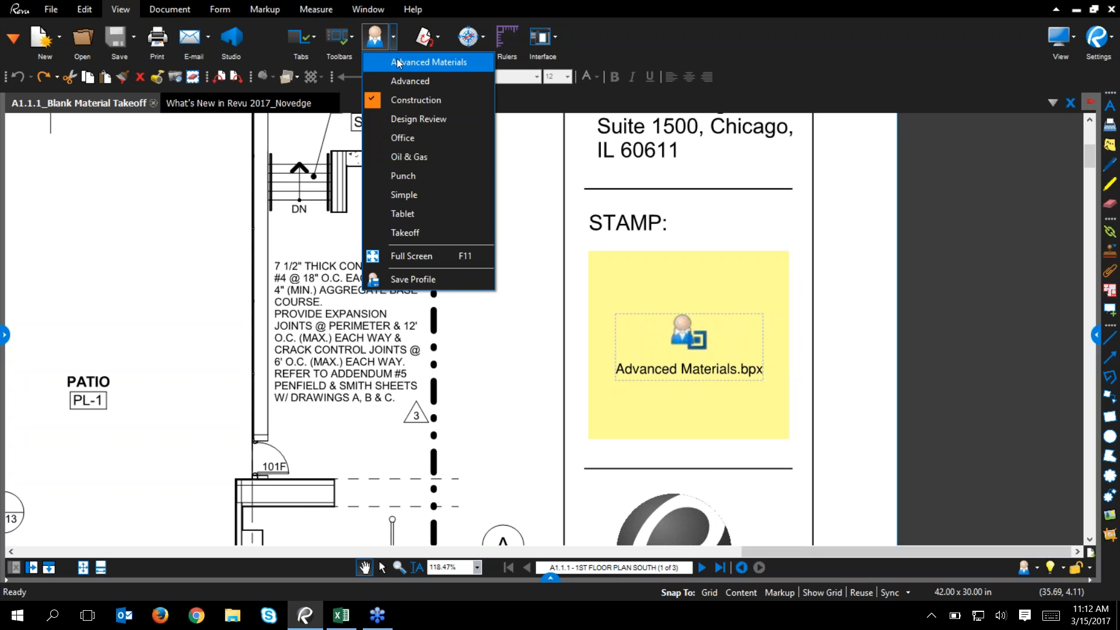
{"action": "left_click", "coordinate": [458, 65]}
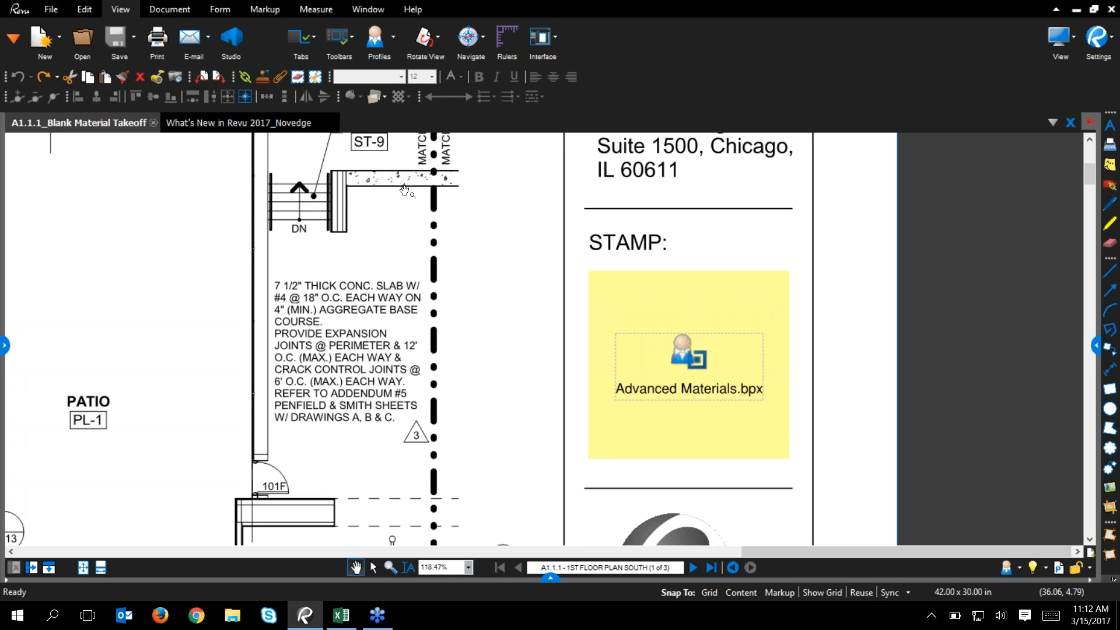
{"action": "left_click", "coordinate": [4, 346]}
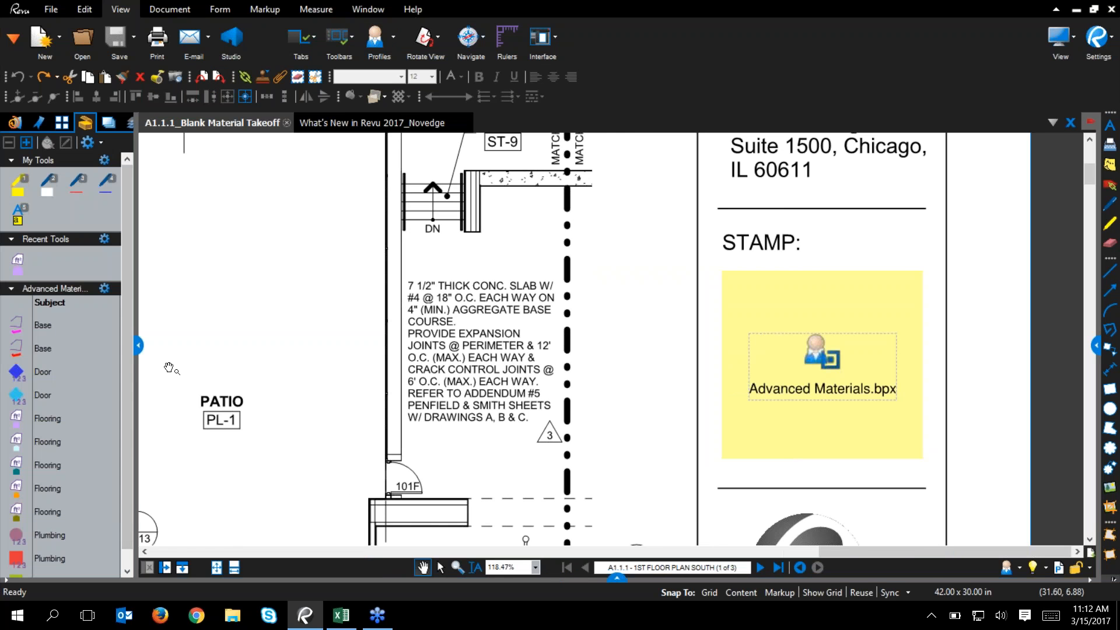
{"action": "left_click_drag", "start_coordinate": [145, 350], "coordinate": [182, 348]}
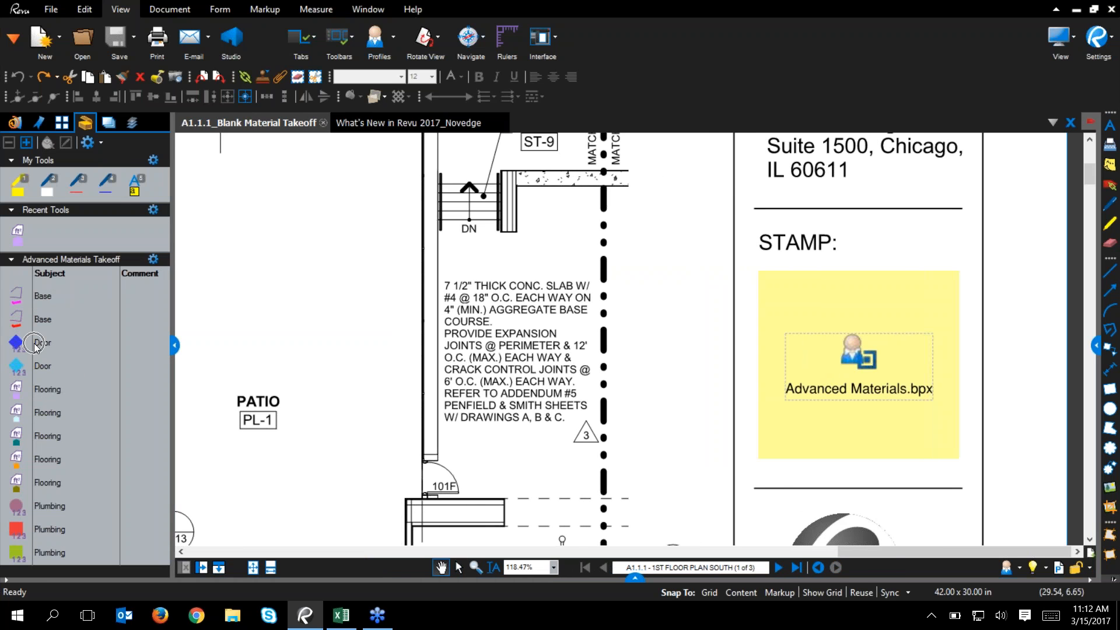
{"action": "left_click_drag", "start_coordinate": [179, 348], "coordinate": [302, 345]}
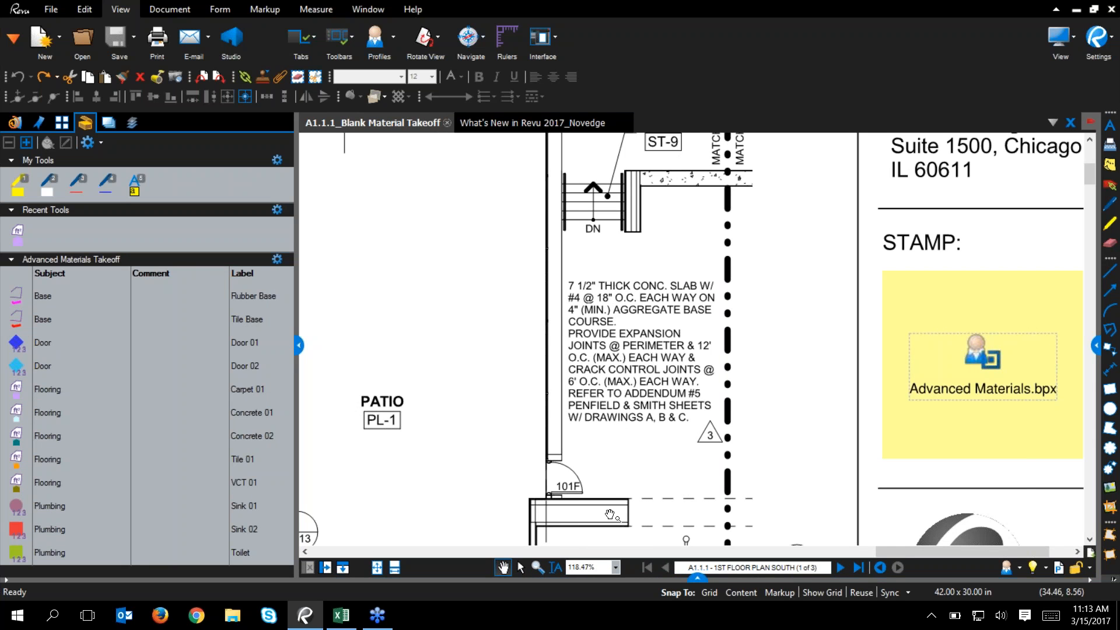
- Examine the items, subjects and numbers defined for the custom Material column of the markups list
{"action": "left_click", "coordinate": [696, 580]}
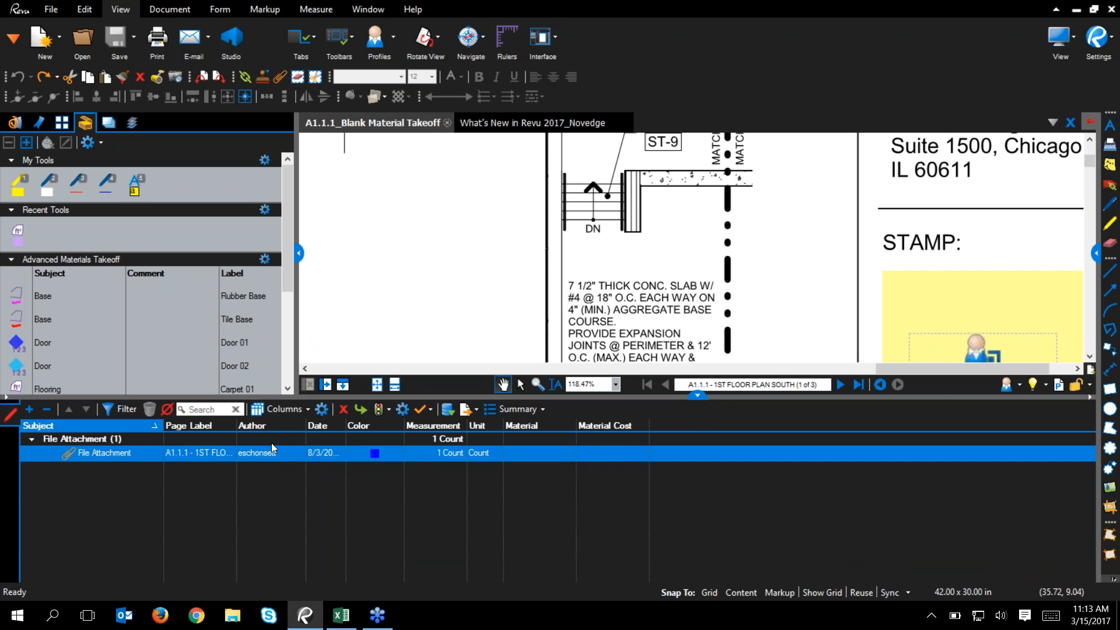
{"action": "left_click", "coordinate": [321, 409]}
{"action": "left_click", "coordinate": [503, 178]}
{"action": "left_click", "coordinate": [516, 231]}
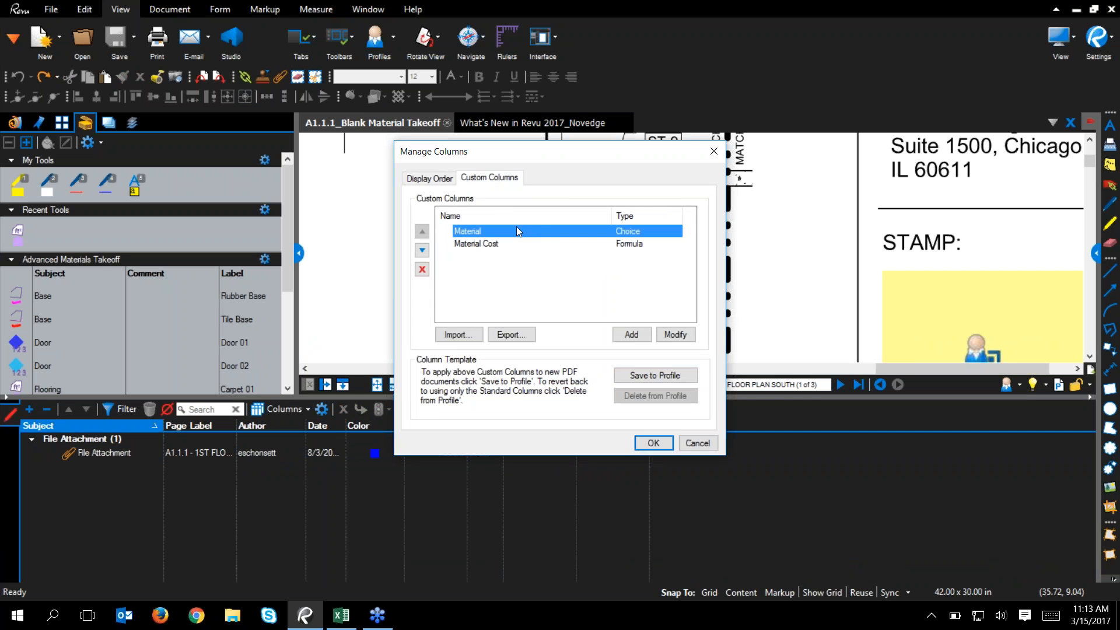
{"action": "left_click", "coordinate": [689, 337]}
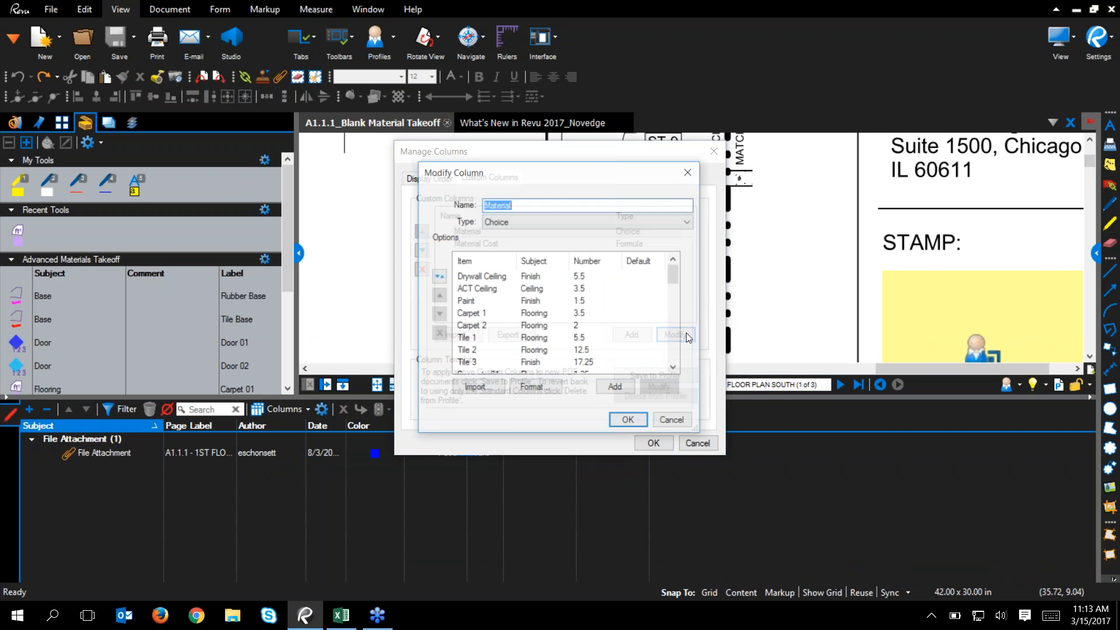
{"action": "scroll", "coordinate": [471, 323], "scroll_direction": "down", "scroll_amount": 2}
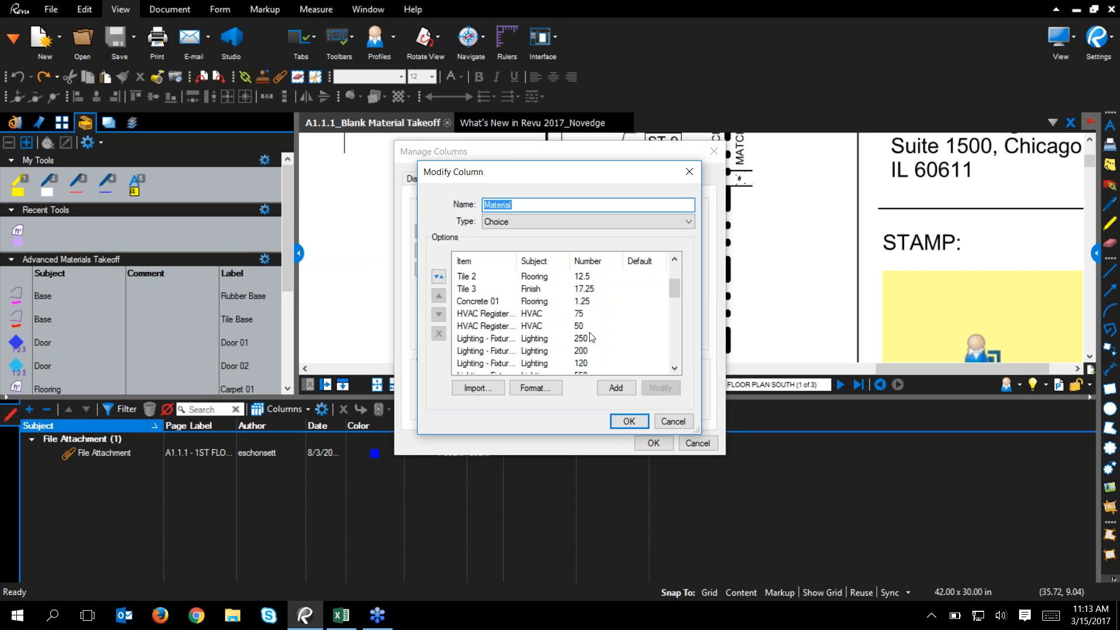
{"action": "scroll", "coordinate": [584, 358], "scroll_direction": "up", "scroll_amount": 2}
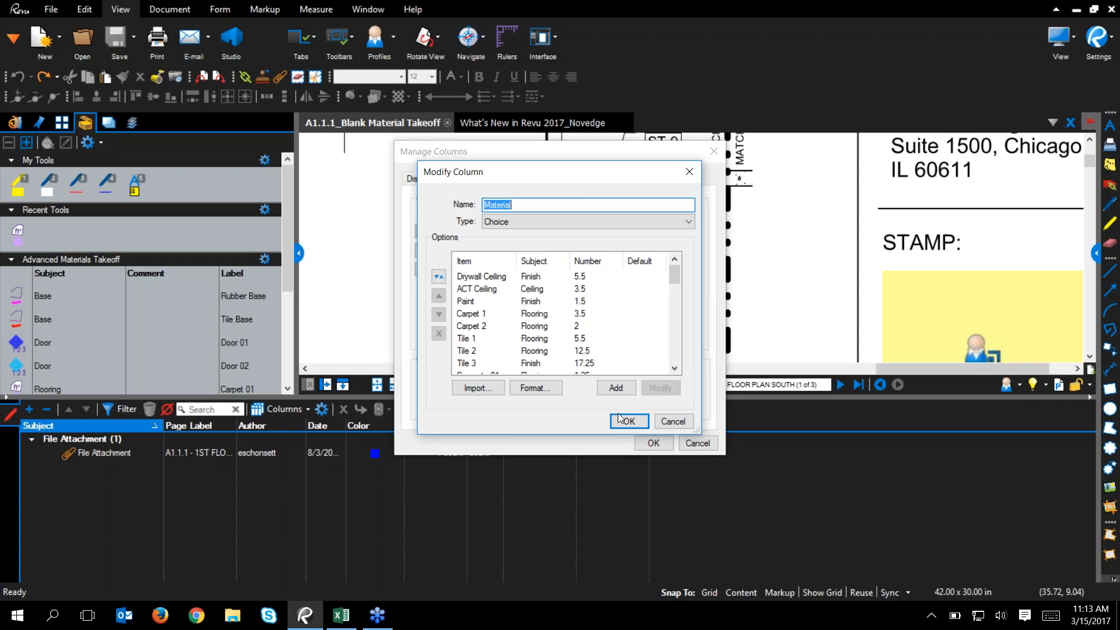
{"action": "left_click", "coordinate": [678, 427]}
- Examine the formula and currency format of the custom Material Cost column, discarding any changes and restoring the drawing view
{"action": "left_click", "coordinate": [512, 245]}
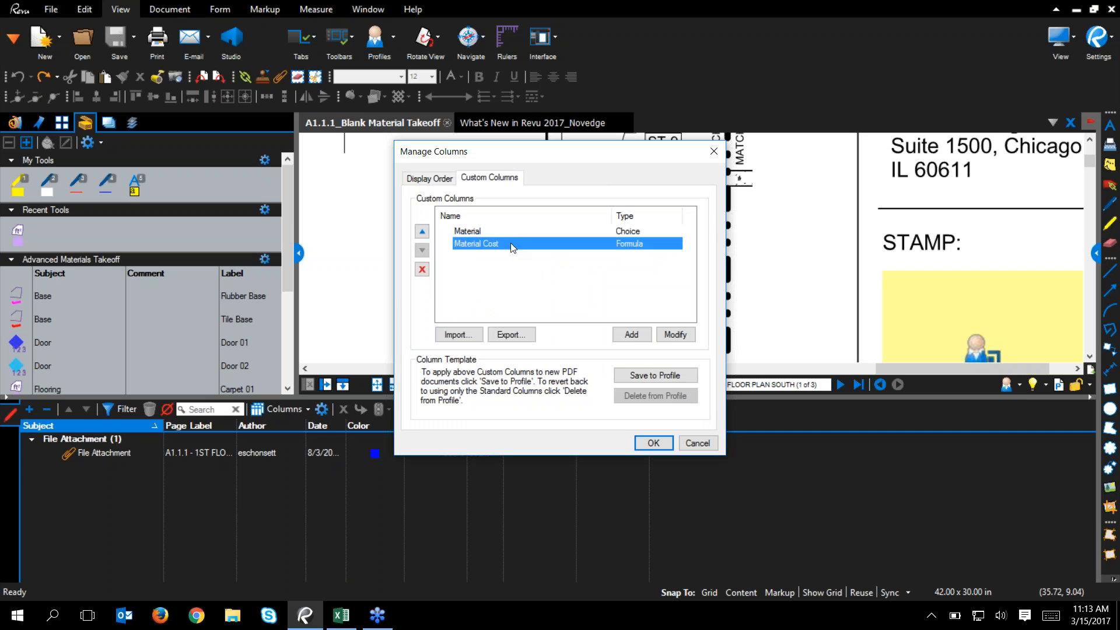
{"action": "left_click", "coordinate": [674, 334]}
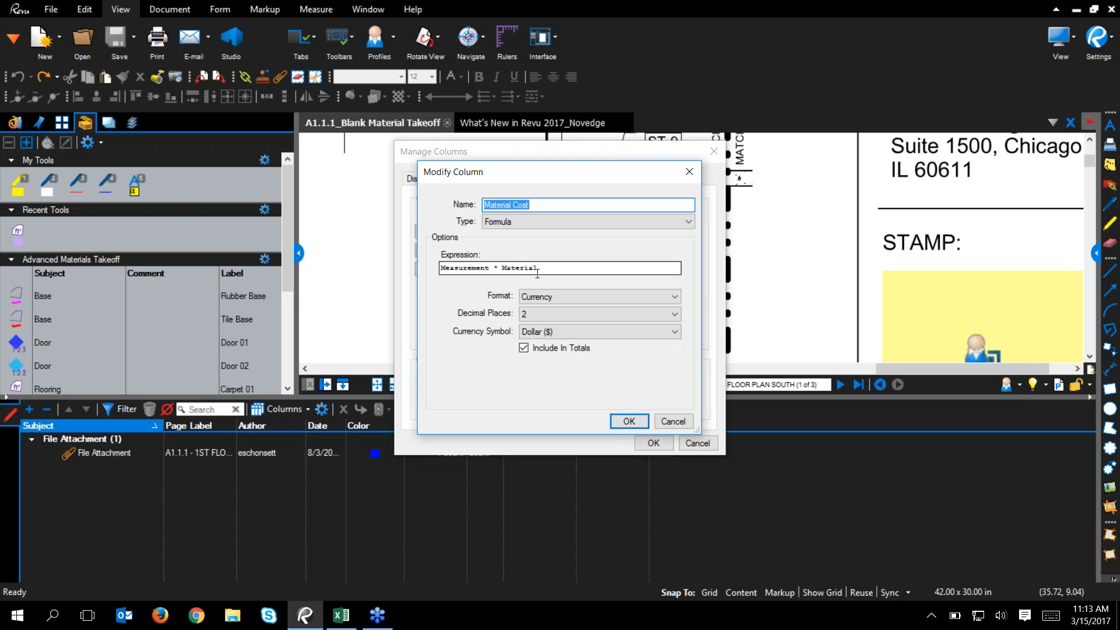
{"action": "left_click", "coordinate": [680, 427]}
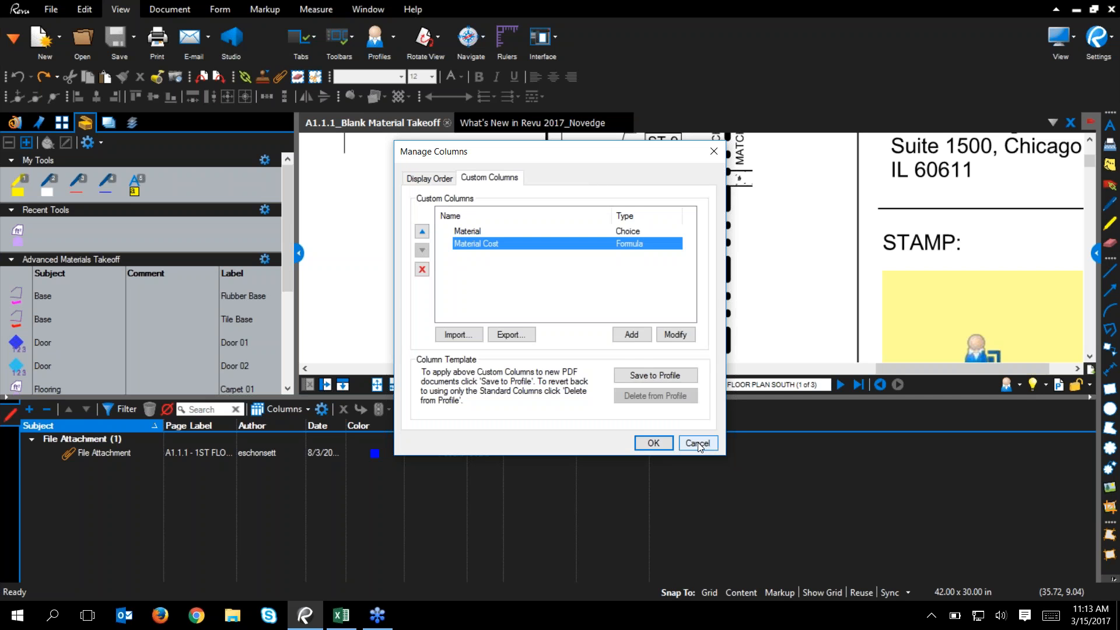
{"action": "left_click", "coordinate": [698, 444]}
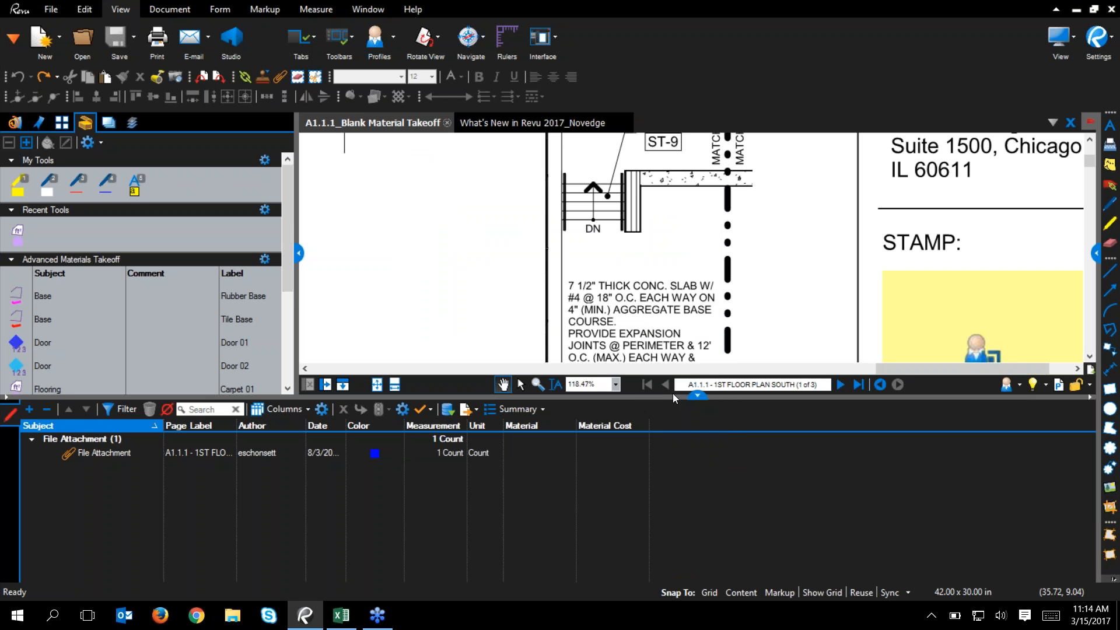
{"action": "left_click", "coordinate": [693, 395]}
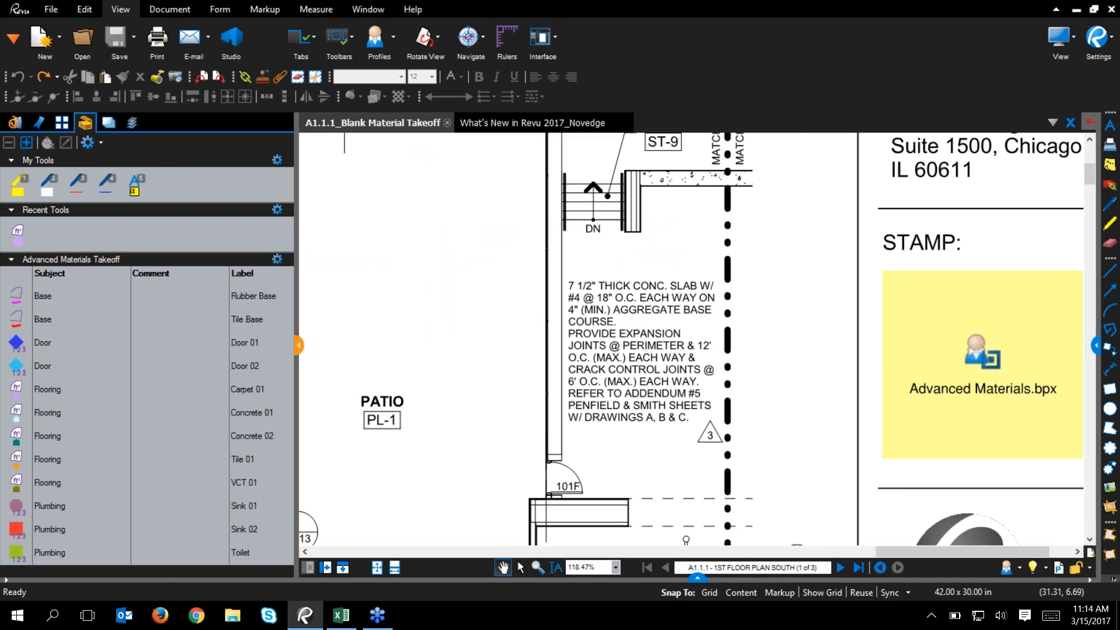
{"action": "left_click_drag", "start_coordinate": [240, 346], "coordinate": [138, 348]}
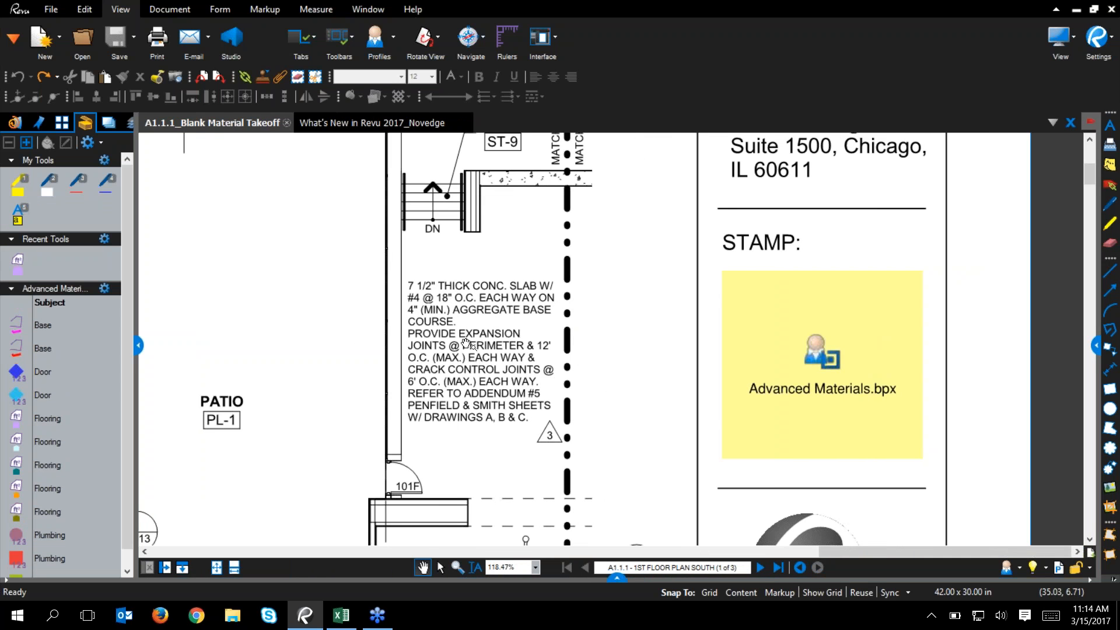
- Calibrate the page scale across the 6'-5" dimension beside the vehicular guard rail note, entering 6'5" as the distance
{"action": "scroll", "coordinate": [467, 345], "scroll_direction": "down", "scroll_amount": 4}
{"action": "scroll", "coordinate": [501, 354], "scroll_direction": "up", "scroll_amount": 1}
{"action": "left_click_drag", "start_coordinate": [367, 475], "coordinate": [476, 319]}
{"action": "scroll", "coordinate": [472, 447], "scroll_direction": "down", "scroll_amount": 1}
{"action": "scroll", "coordinate": [246, 319], "scroll_direction": "up", "scroll_amount": 2}
{"action": "scroll", "coordinate": [350, 300], "scroll_direction": "up", "scroll_amount": 5}
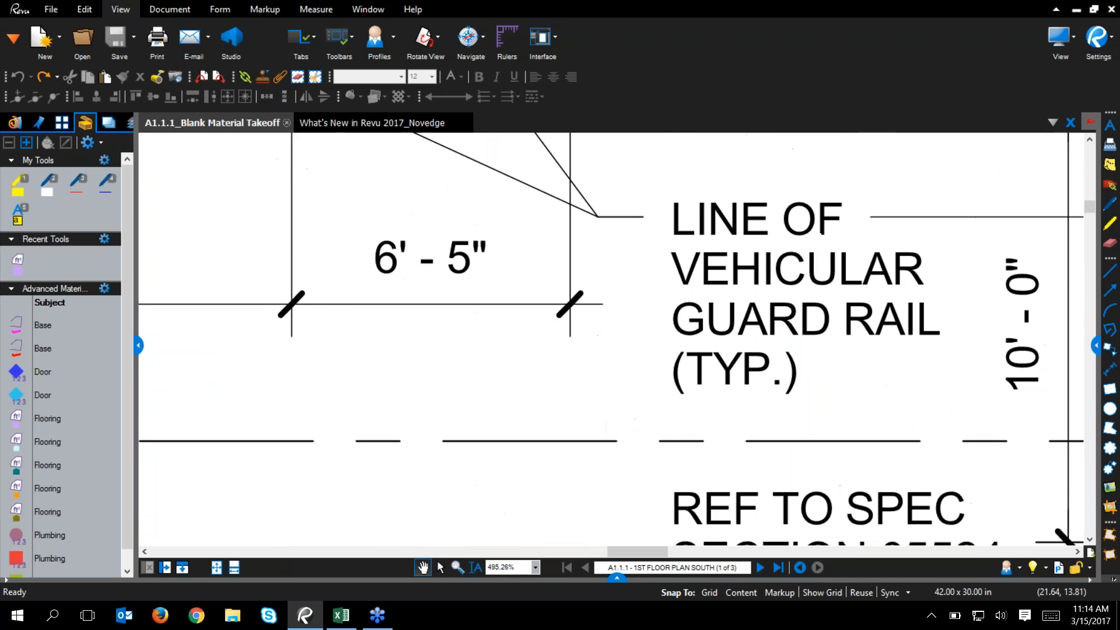
{"action": "left_click_drag", "start_coordinate": [429, 520], "coordinate": [465, 500]}
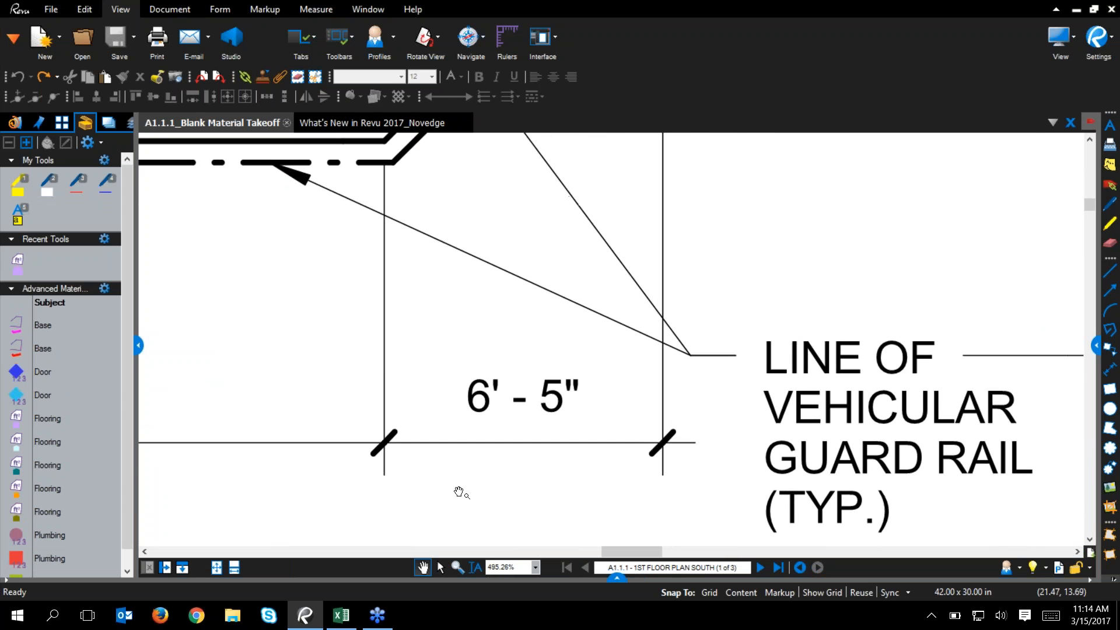
{"action": "key", "text": "ctrl"}
{"action": "key", "text": "ctrl"}
{"action": "left_click", "coordinate": [323, 10]}
{"action": "left_click", "coordinate": [355, 36]}
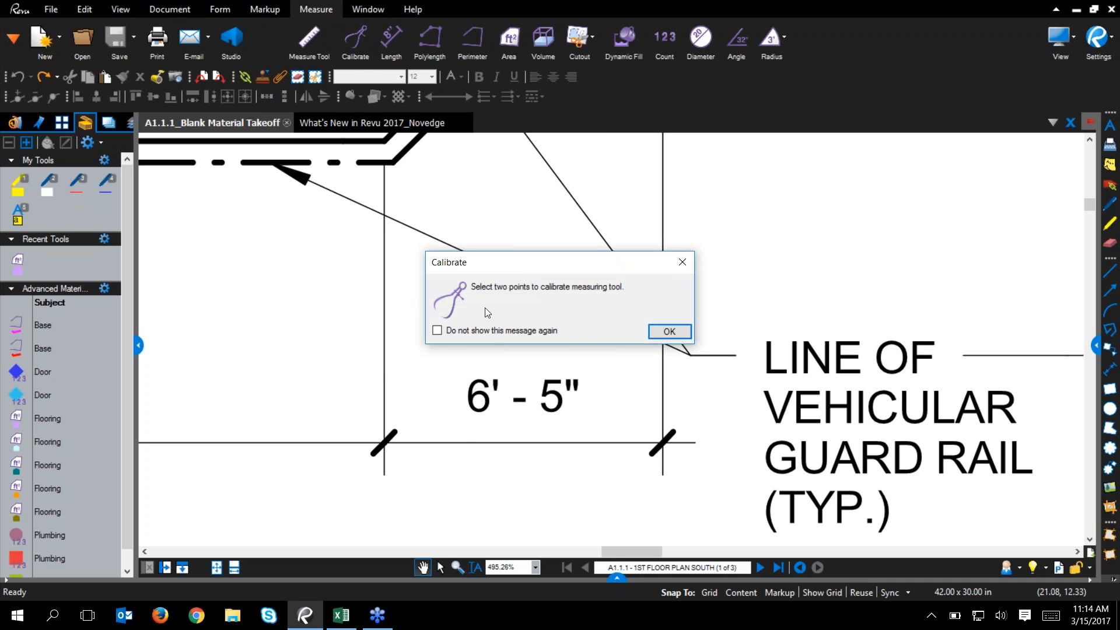
{"action": "left_click", "coordinate": [663, 331]}
{"action": "left_click_drag", "start_coordinate": [384, 355], "coordinate": [387, 200]}
{"action": "mouse_move", "coordinate": [240, 219]}
{"action": "left_mouse_down"}
{"action": "mouse_move", "coordinate": [215, 335]}
{"action": "mouse_move", "coordinate": [617, 443]}
{"action": "mouse_move", "coordinate": [575, 408]}
{"action": "mouse_move", "coordinate": [618, 358]}
{"action": "mouse_move", "coordinate": [580, 356]}
{"action": "mouse_move", "coordinate": [621, 363]}
{"action": "mouse_move", "coordinate": [633, 382]}
{"action": "mouse_move", "coordinate": [630, 250]}
{"action": "mouse_move", "coordinate": [643, 426]}
{"action": "mouse_move", "coordinate": [629, 261]}
{"action": "mouse_move", "coordinate": [639, 379]}
{"action": "mouse_move", "coordinate": [662, 355]}
{"action": "left_mouse_up"}
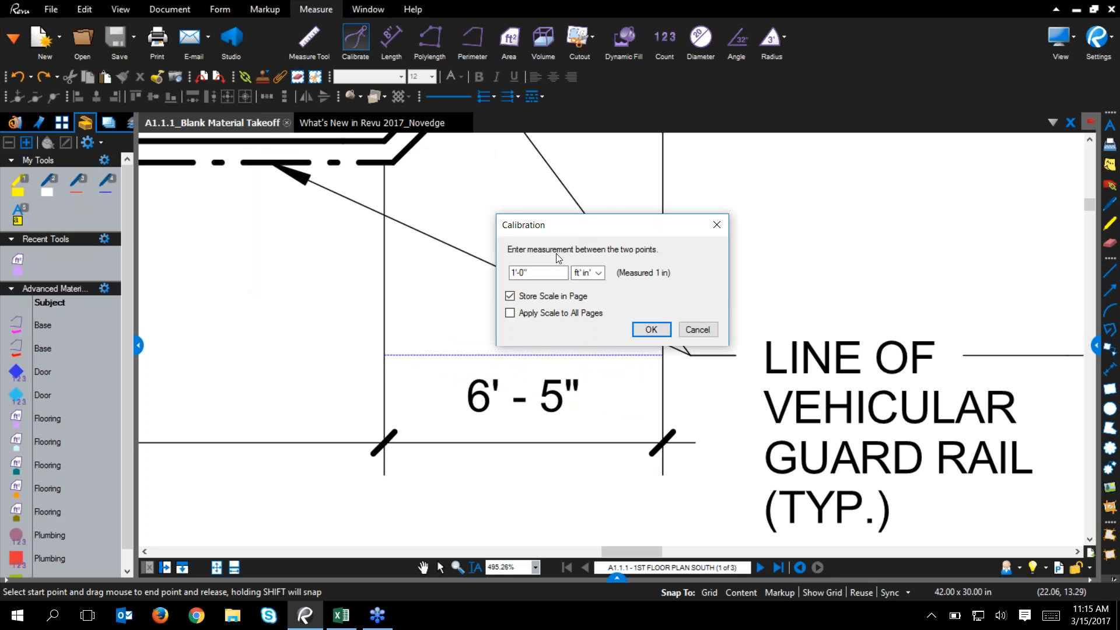
{"action": "left_click_drag", "start_coordinate": [536, 273], "coordinate": [509, 273]}
{"action": "type", "text": "6'5\""}
{"action": "key", "text": "Return"}
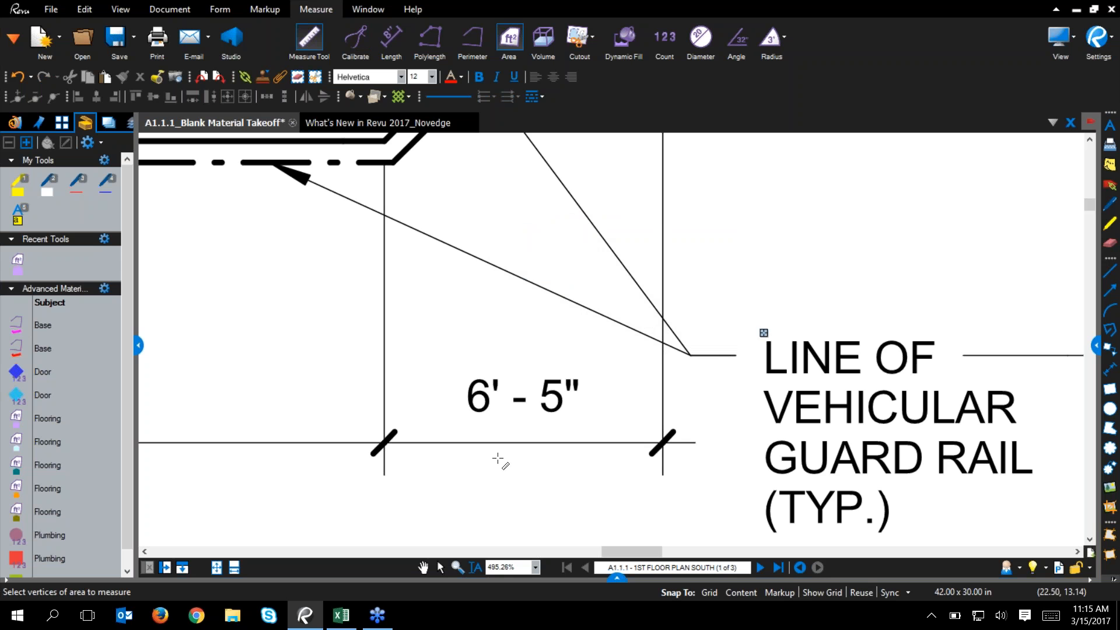
- Check the calibration with a length measurement across the same guard rail dimension, and delete that measurement
{"action": "left_click", "coordinate": [391, 37]}
{"action": "left_click_drag", "start_coordinate": [385, 354], "coordinate": [661, 379]}
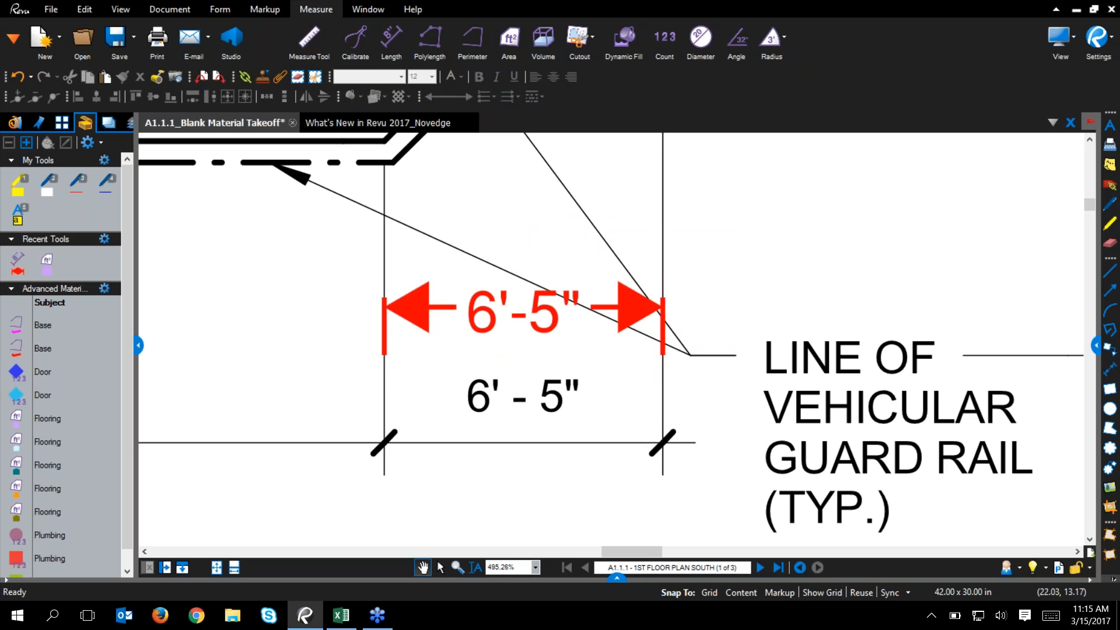
{"action": "key", "text": "Delete"}
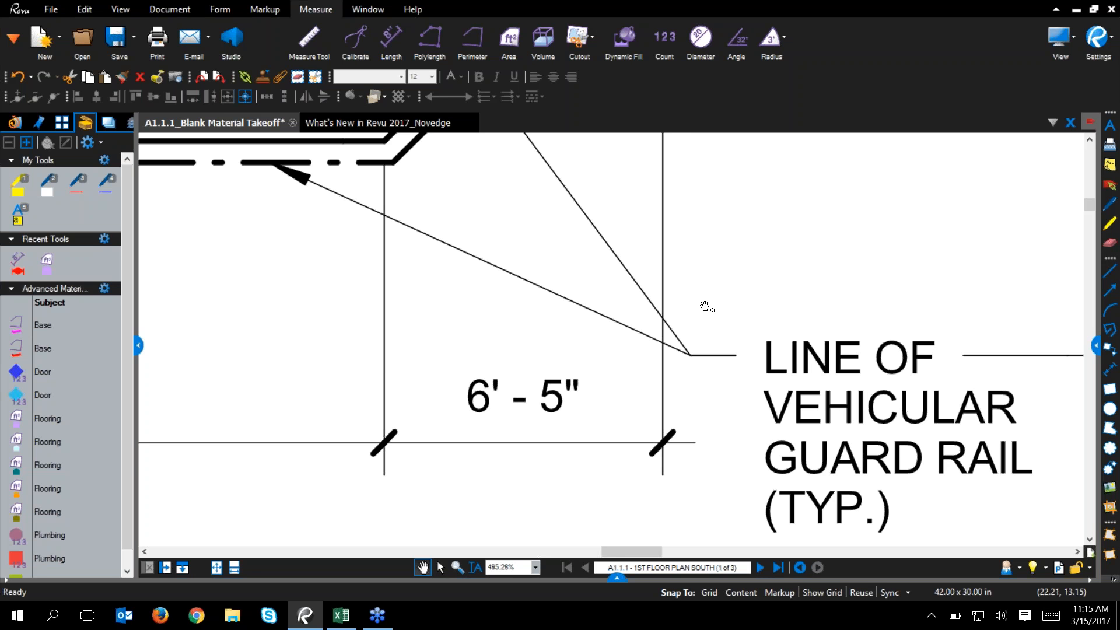
- Place a legend for the Advanced Materials Takeoff tool set in the sheet's upper-left corner and open its properties
{"action": "scroll", "coordinate": [600, 307], "scroll_direction": "down", "scroll_amount": 3}
{"action": "scroll", "coordinate": [459, 310], "scroll_direction": "down", "scroll_amount": 5}
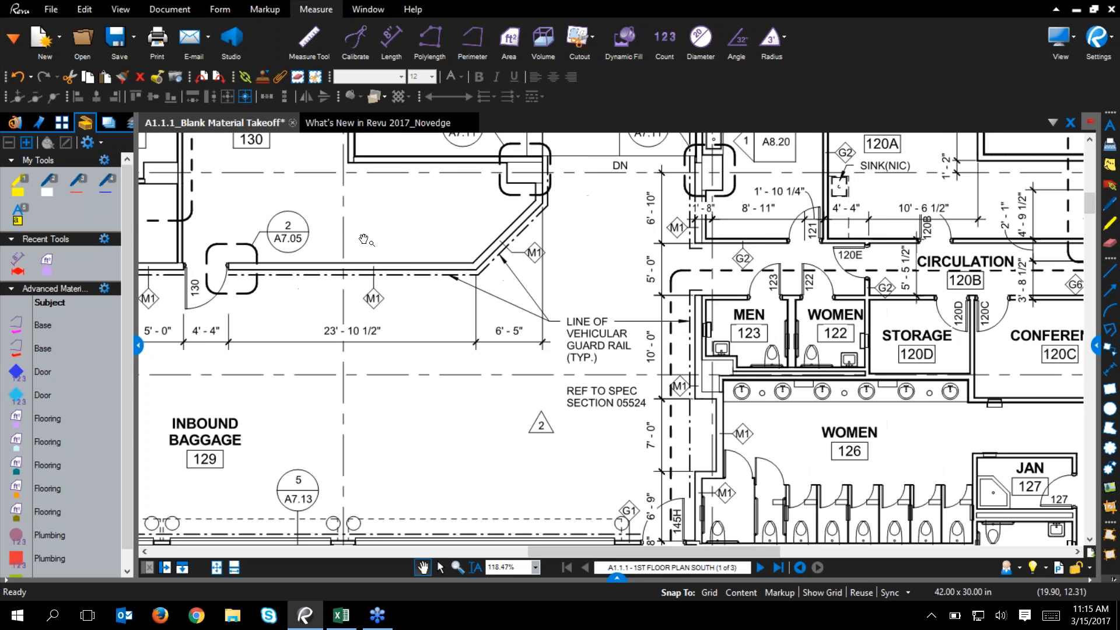
{"action": "scroll", "coordinate": [456, 316], "scroll_direction": "down", "scroll_amount": 4}
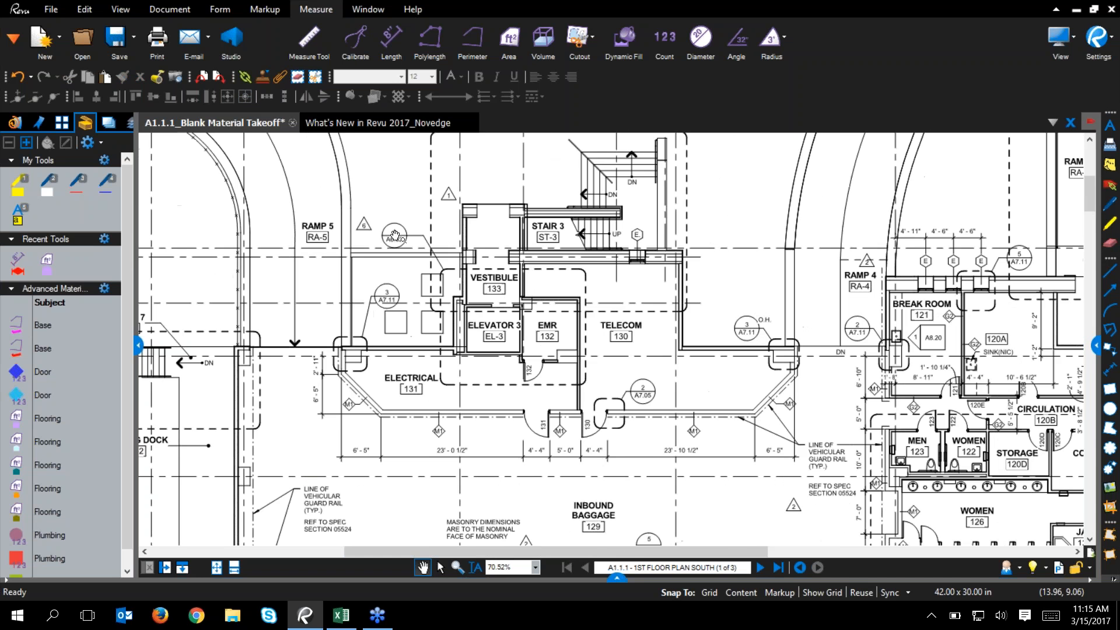
{"action": "scroll", "coordinate": [286, 242], "scroll_direction": "up", "scroll_amount": 4}
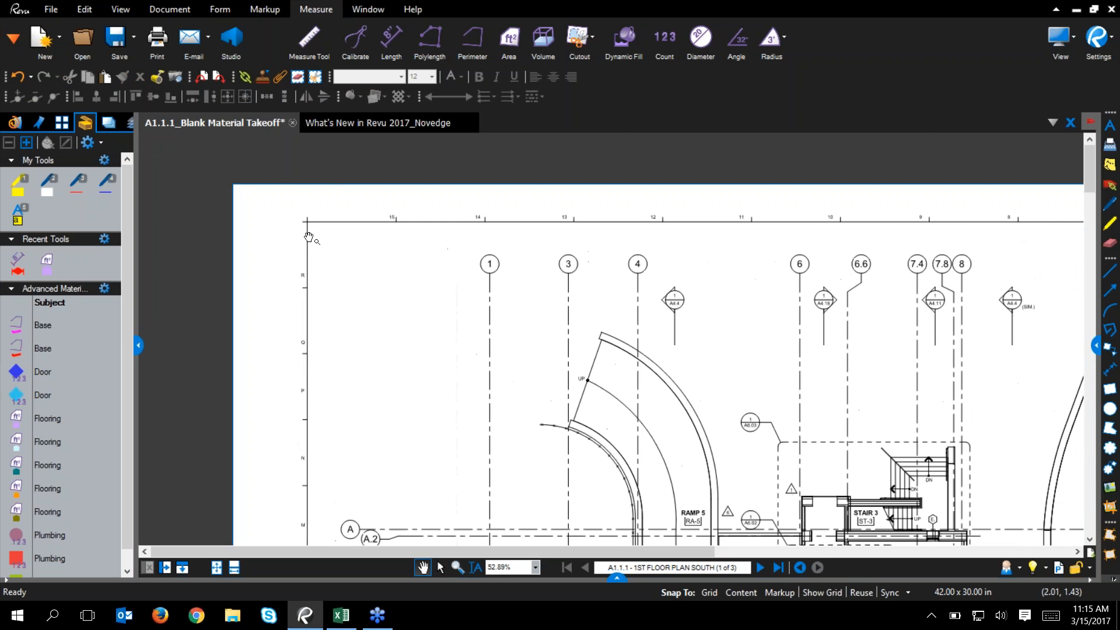
{"action": "left_click_drag", "start_coordinate": [138, 345], "coordinate": [307, 344]}
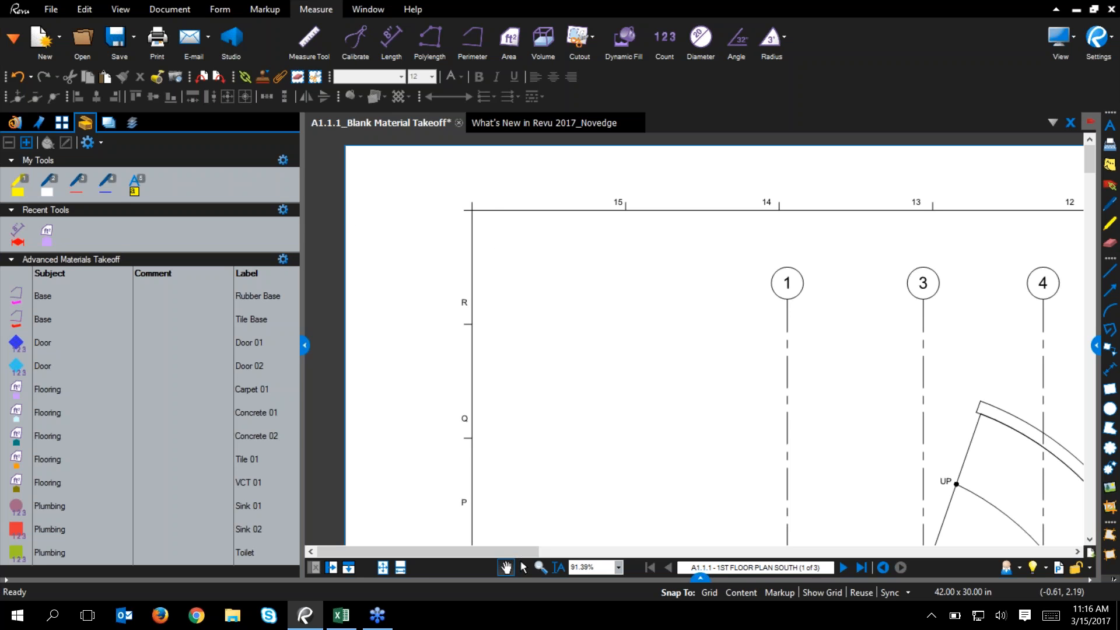
{"action": "left_click", "coordinate": [284, 259]}
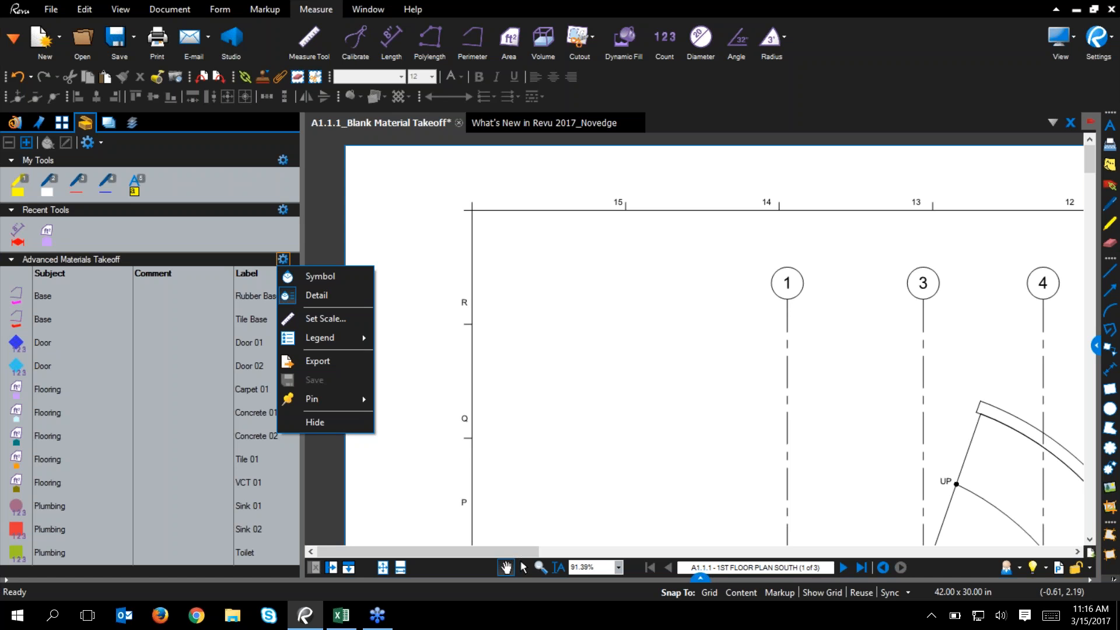
{"action": "mouse_move", "coordinate": [350, 338]}
{"action": "left_click", "coordinate": [403, 353]}
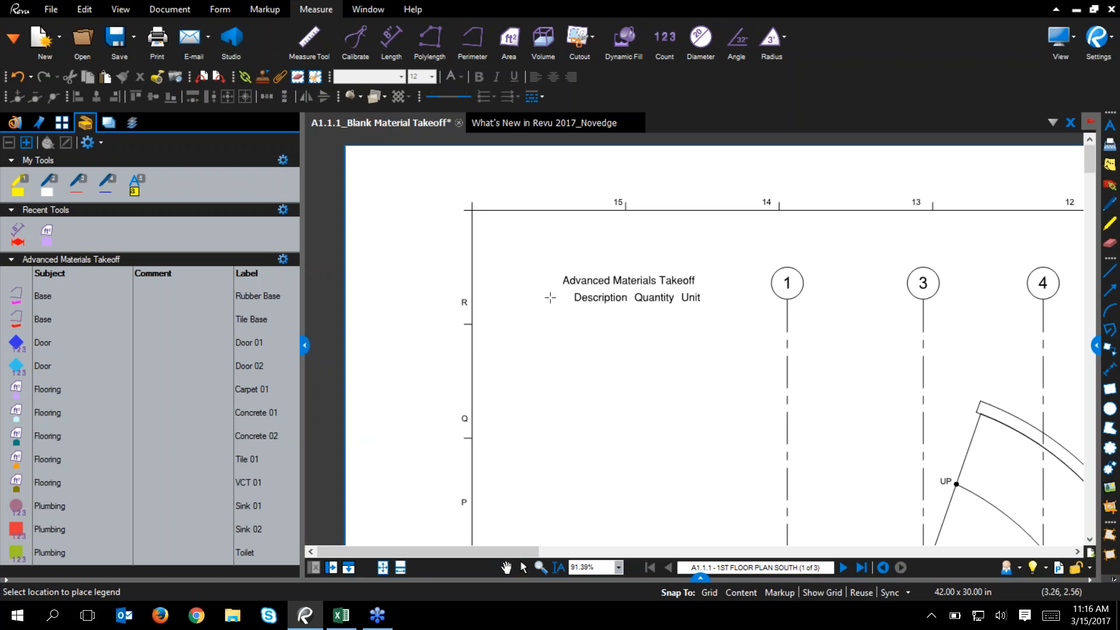
{"action": "left_click", "coordinate": [500, 271]}
{"action": "left_click_drag", "start_coordinate": [759, 372], "coordinate": [660, 343]}
{"action": "left_click", "coordinate": [1095, 345]}
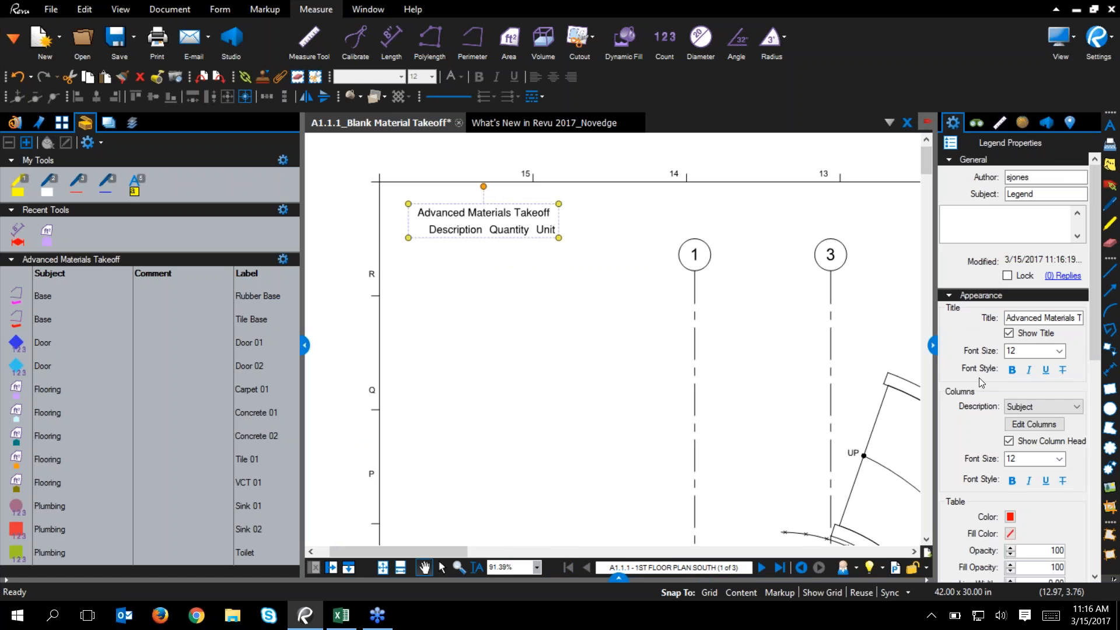
- Add the Label column to the Advanced Materials Takeoff legend
{"action": "left_click", "coordinate": [1029, 424]}
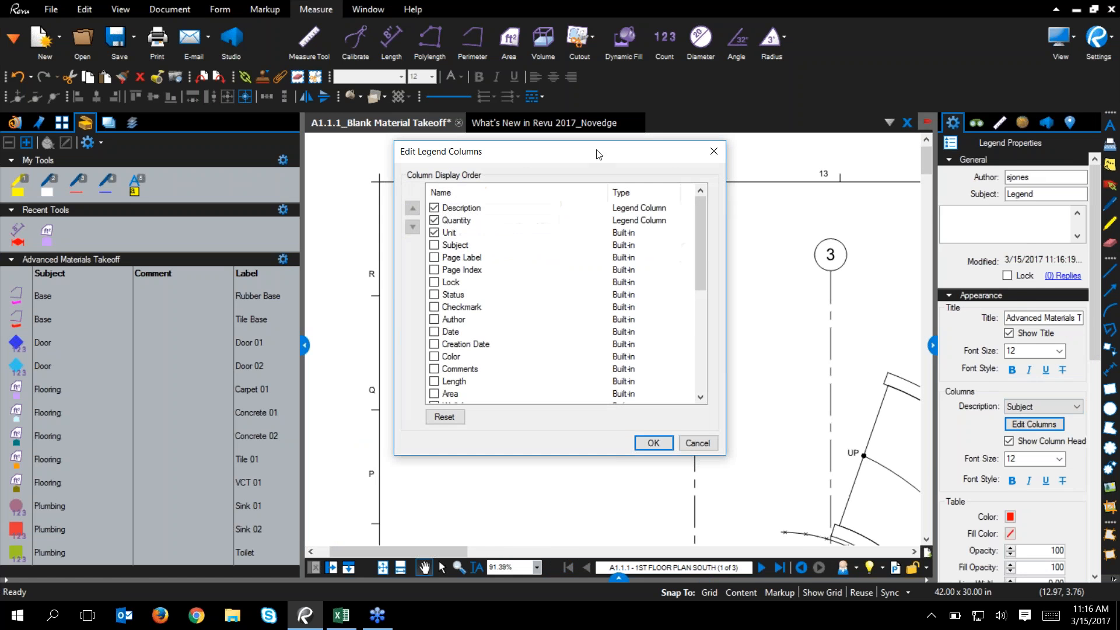
{"action": "left_click_drag", "start_coordinate": [597, 154], "coordinate": [890, 150]}
{"action": "scroll", "coordinate": [798, 314], "scroll_direction": "down", "scroll_amount": 5}
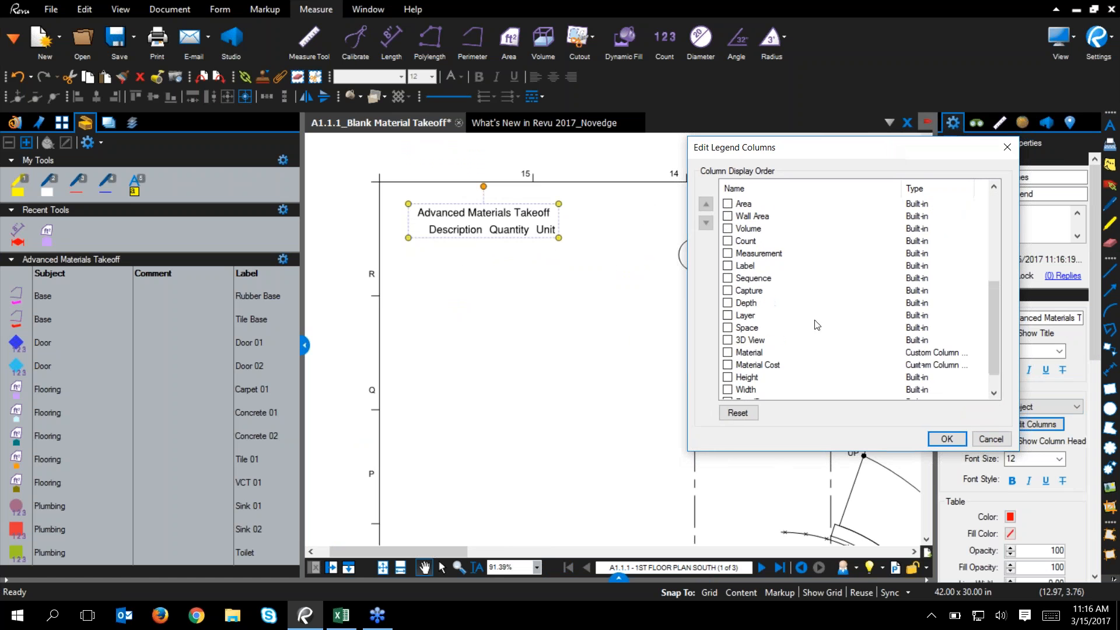
{"action": "left_click", "coordinate": [751, 267]}
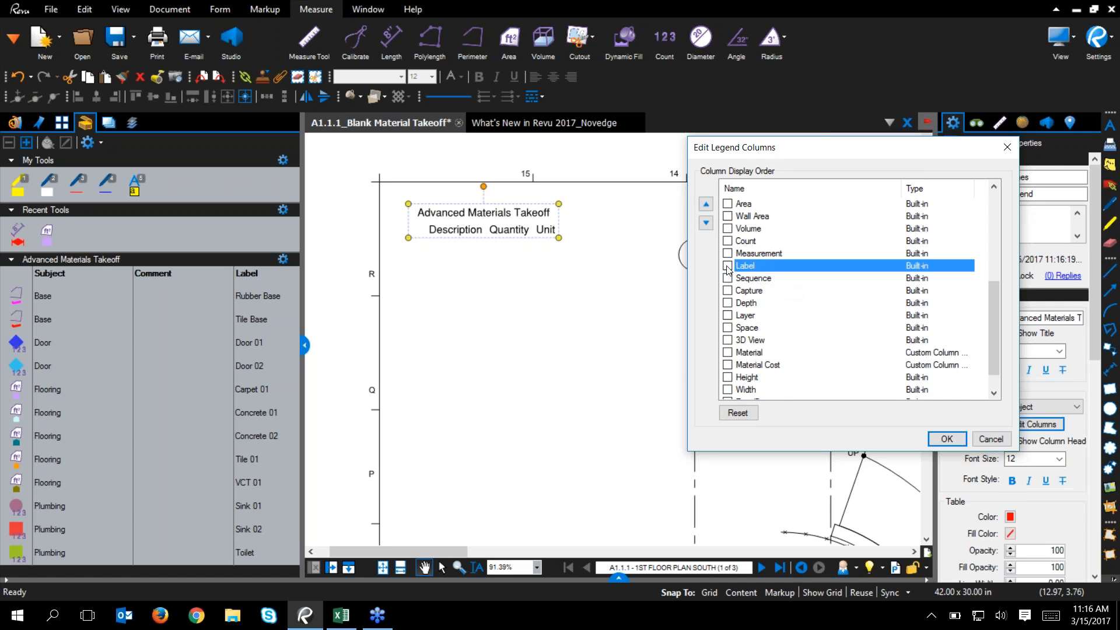
{"action": "scroll", "coordinate": [788, 310], "scroll_direction": "down", "scroll_amount": 1}
{"action": "scroll", "coordinate": [786, 307], "scroll_direction": "up", "scroll_amount": 2}
{"action": "scroll", "coordinate": [785, 306], "scroll_direction": "up", "scroll_amount": 4}
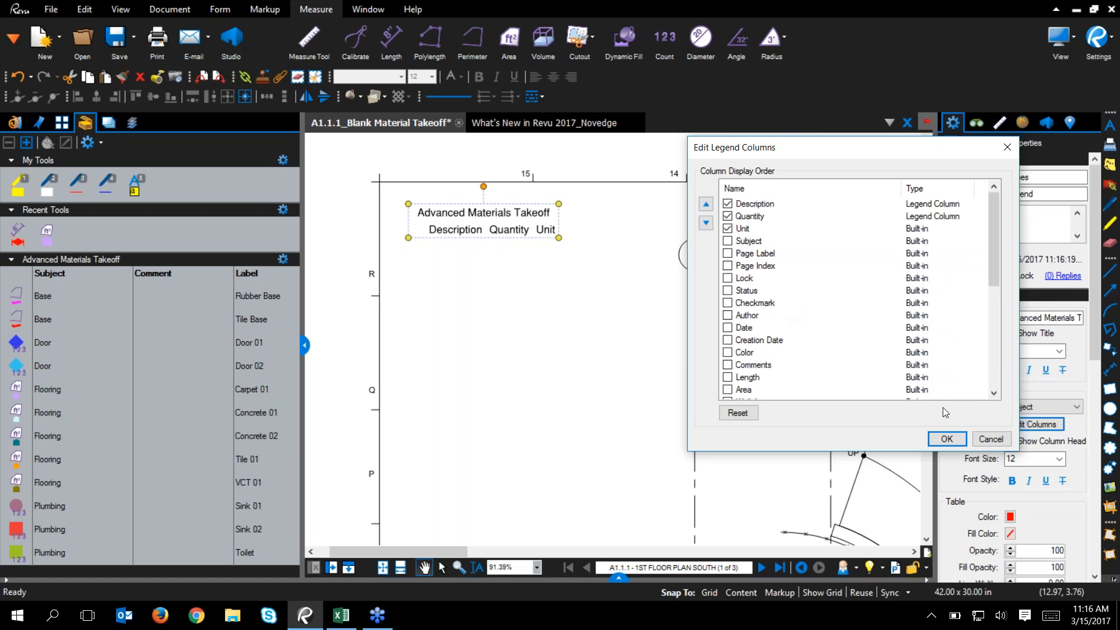
{"action": "left_click", "coordinate": [946, 439]}
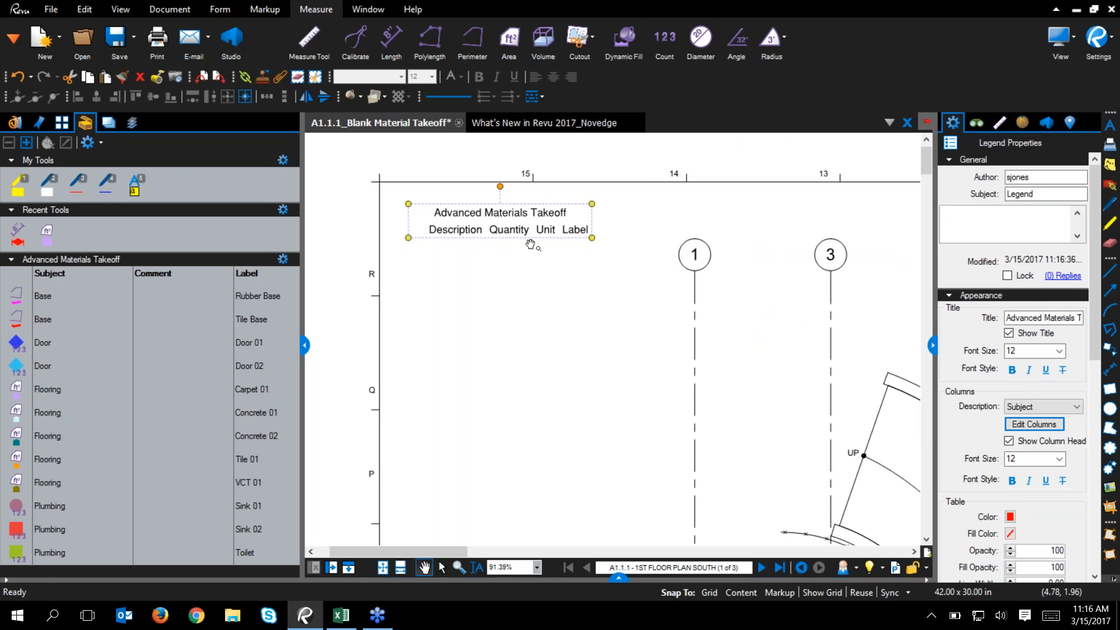
{"action": "left_click", "coordinate": [723, 326]}
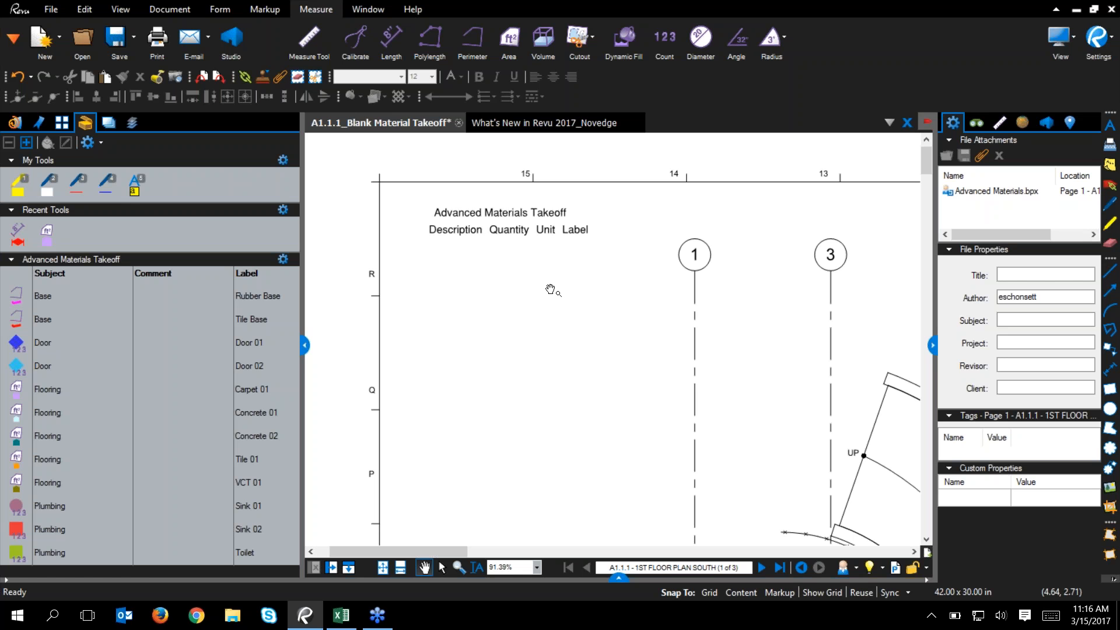
- Locate the MEN 123 and WOMEN 122 restrooms on the floor plan, with the properties panel hidden
{"action": "scroll", "coordinate": [551, 290], "scroll_direction": "down", "scroll_amount": 4}
{"action": "left_click_drag", "start_coordinate": [813, 363], "coordinate": [691, 271]}
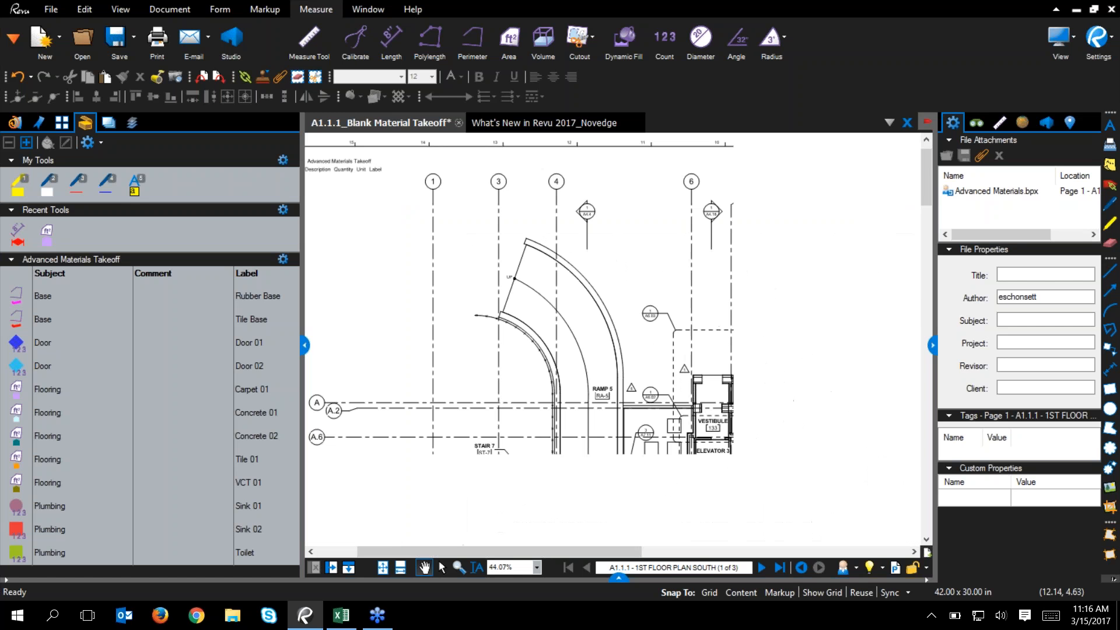
{"action": "left_click", "coordinate": [931, 345]}
{"action": "left_click_drag", "start_coordinate": [671, 419], "coordinate": [589, 272]}
{"action": "left_click_drag", "start_coordinate": [745, 367], "coordinate": [522, 260]}
{"action": "left_click_drag", "start_coordinate": [650, 371], "coordinate": [530, 335]}
{"action": "scroll", "coordinate": [559, 202], "scroll_direction": "up", "scroll_amount": 5}
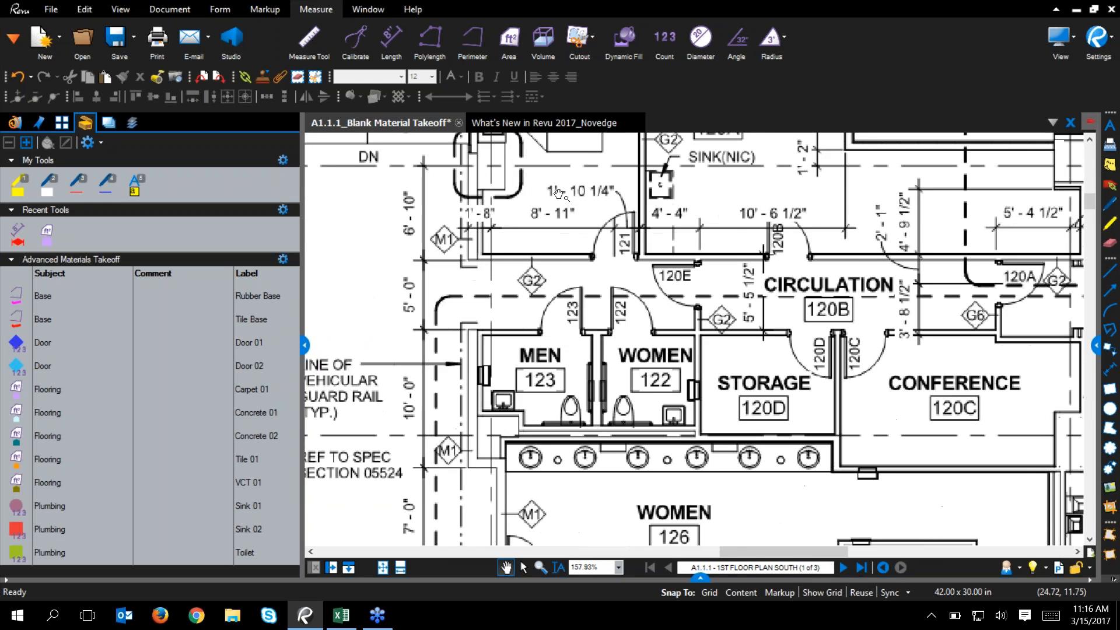
{"action": "scroll", "coordinate": [651, 377], "scroll_direction": "up", "scroll_amount": 2}
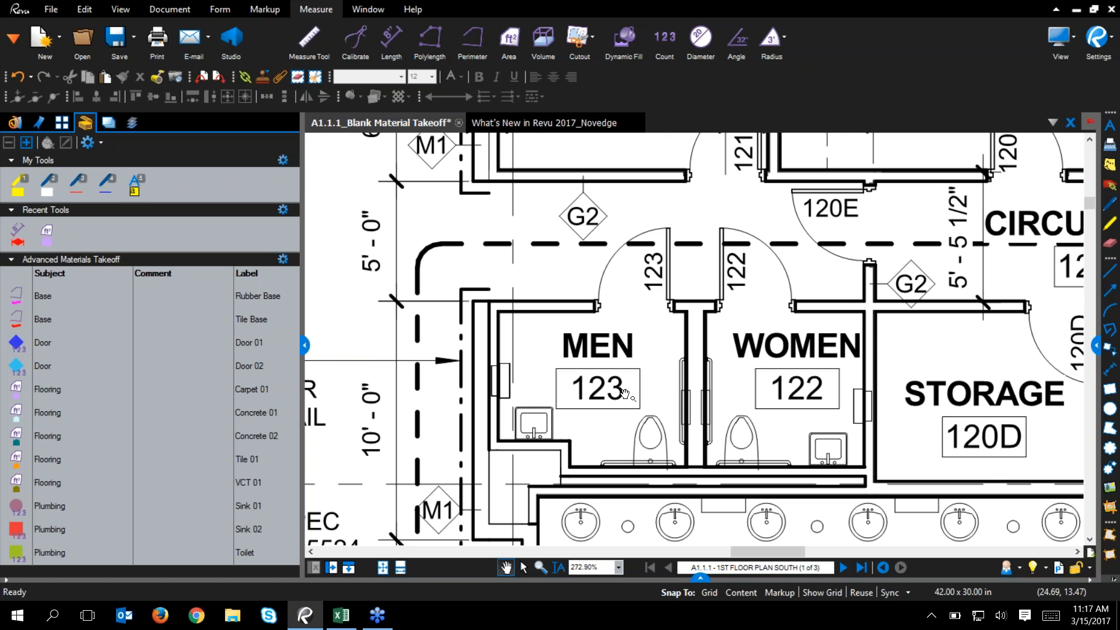
{"action": "scroll", "coordinate": [624, 394], "scroll_direction": "up", "scroll_amount": 2}
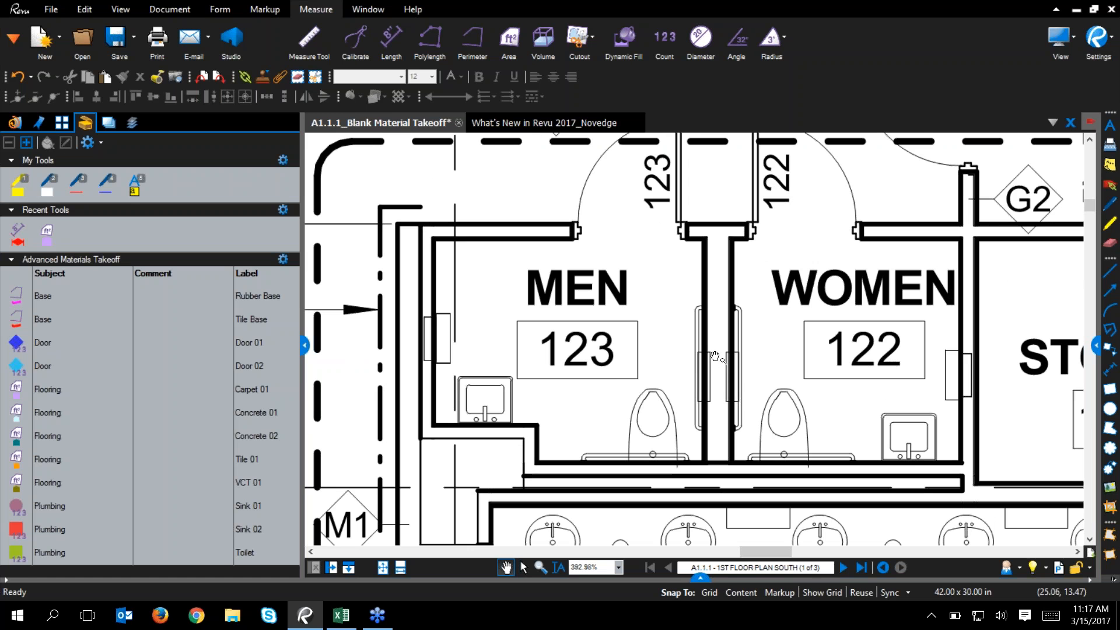
- Measure the area of the MEN 123 restroom by tracing its inside wall corners, and delete that measurement
{"action": "left_click", "coordinate": [509, 40]}
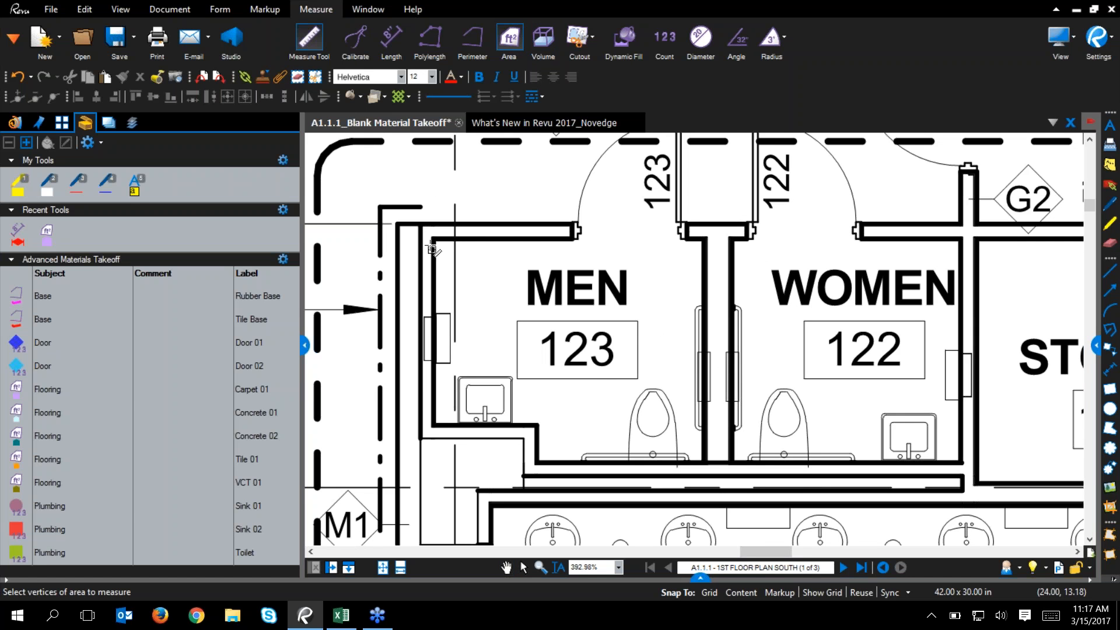
{"action": "left_click", "coordinate": [434, 241]}
{"action": "left_click", "coordinate": [705, 239]}
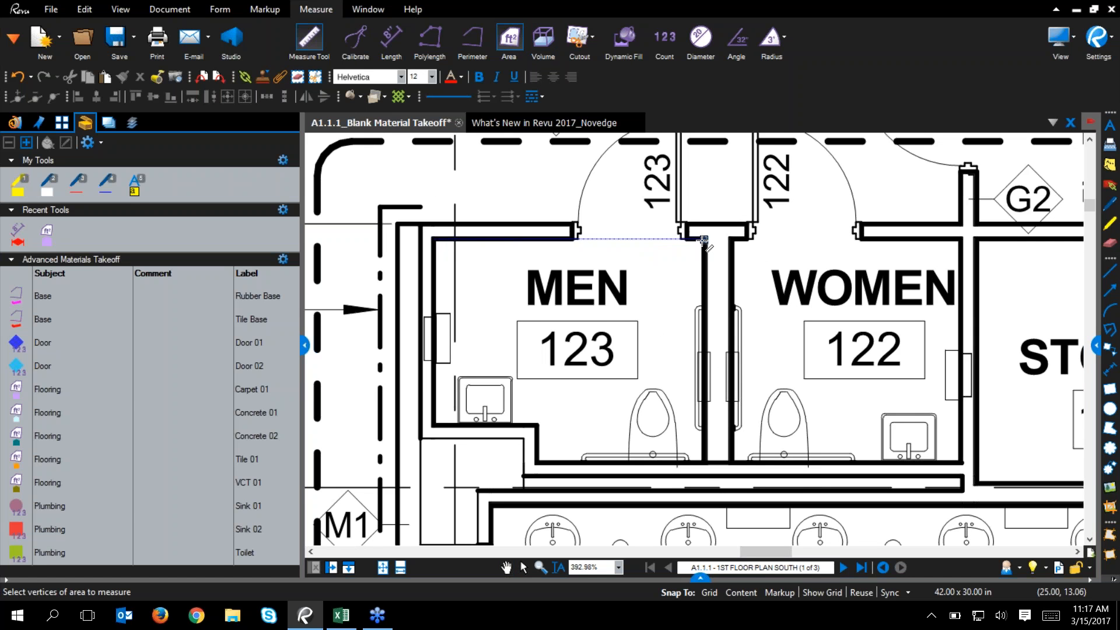
{"action": "left_click", "coordinate": [705, 463]}
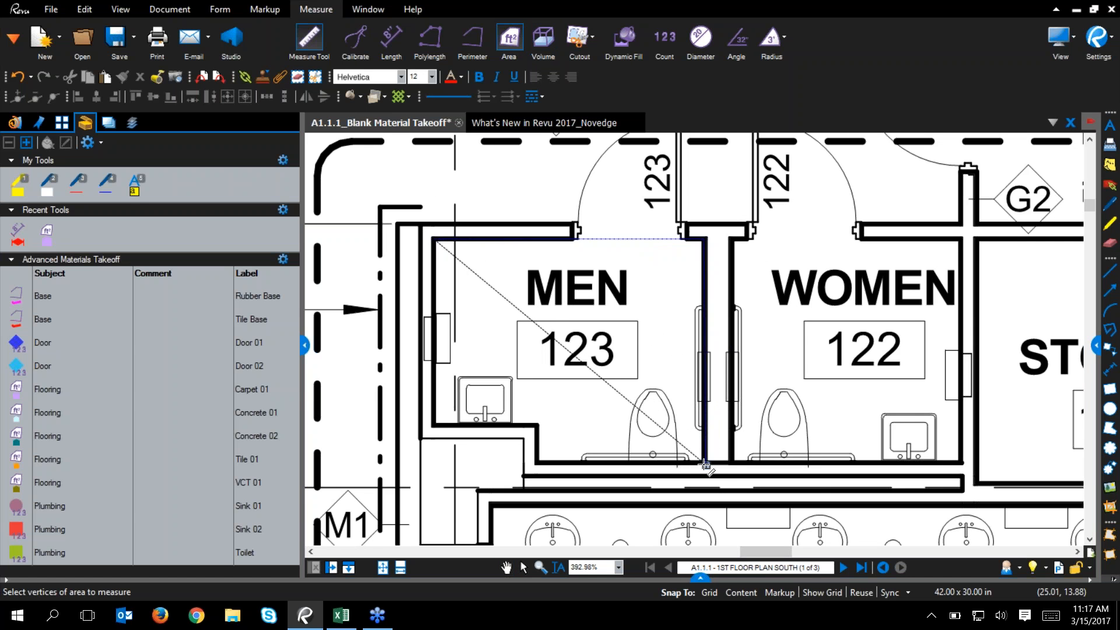
{"action": "left_click", "coordinate": [536, 462]}
{"action": "left_click", "coordinate": [536, 426]}
{"action": "double_click", "coordinate": [433, 425]}
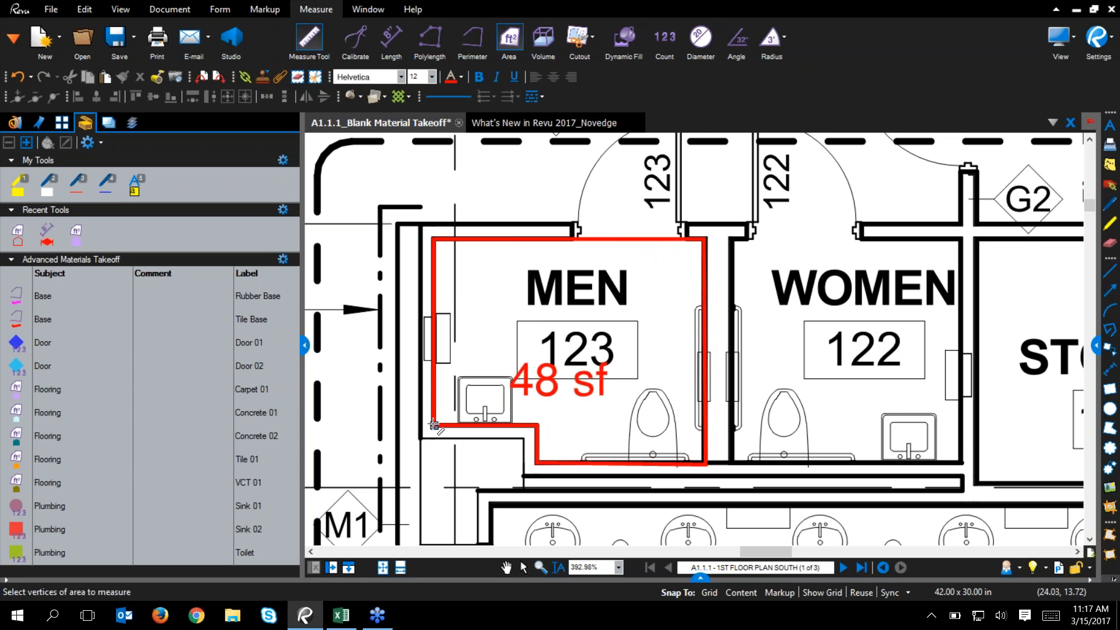
{"action": "key", "text": "Escape"}
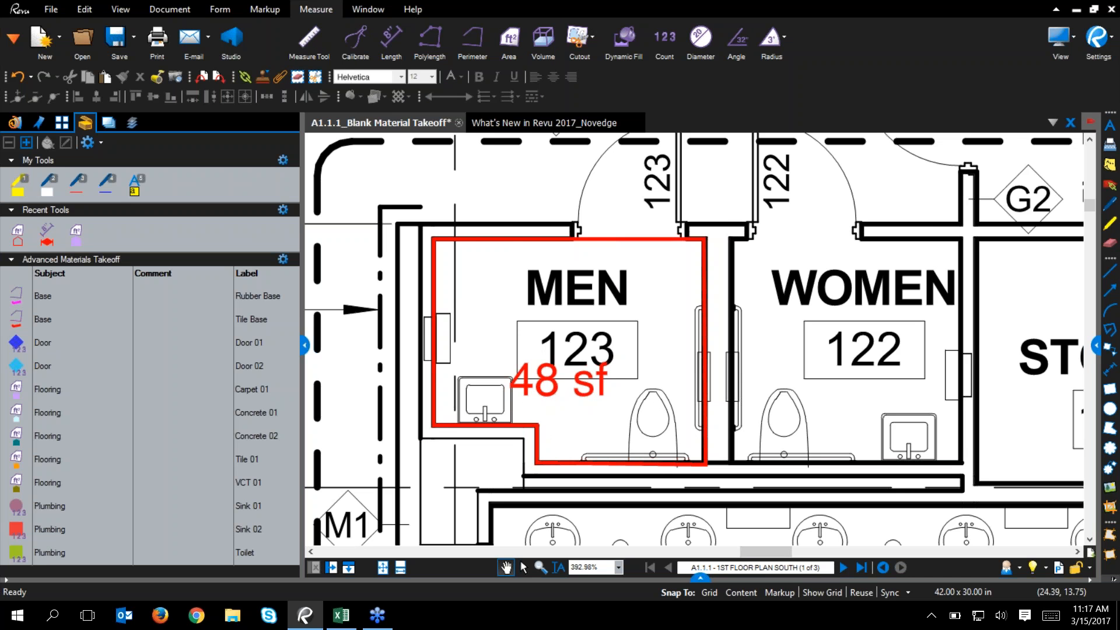
{"action": "left_click", "coordinate": [533, 429]}
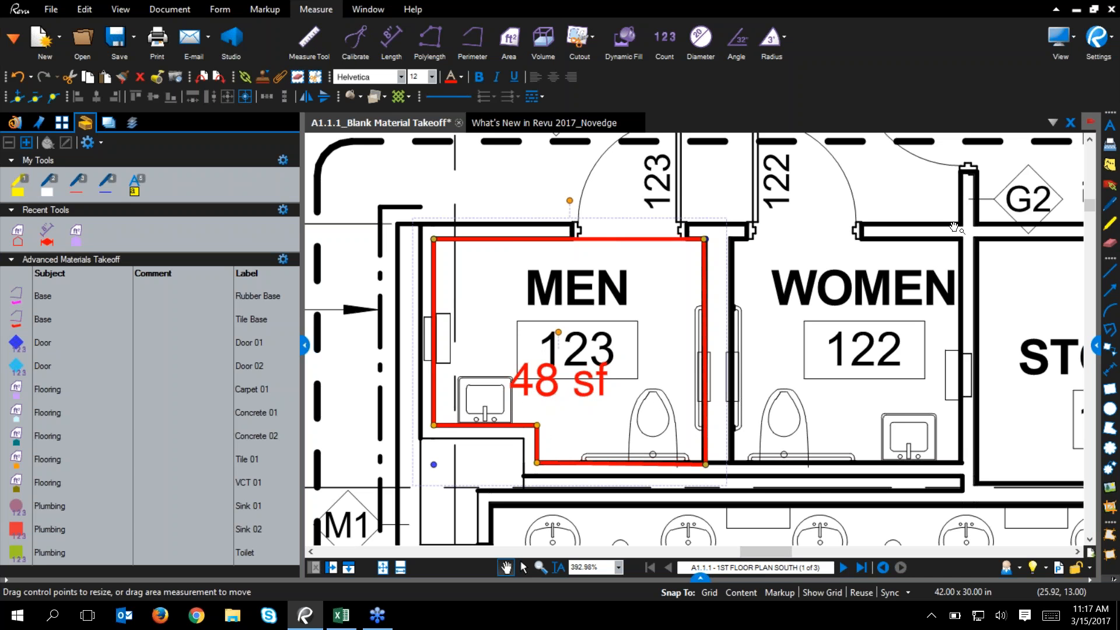
{"action": "key", "text": "Delete"}
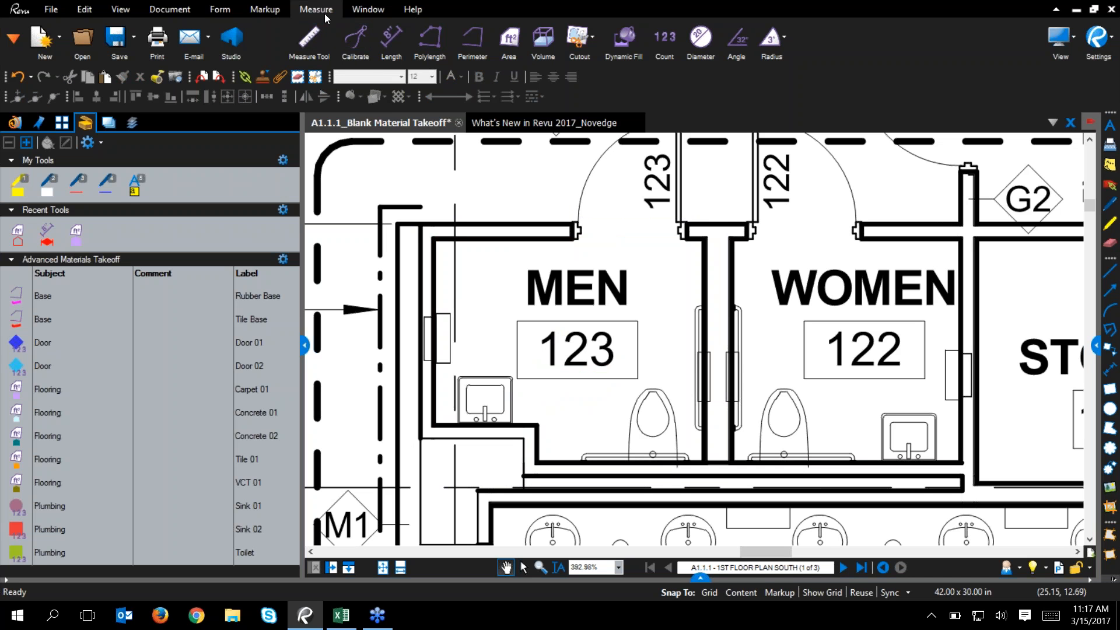
- Start a Dynamic Fill and draw one boundary line across the door openings of MEN 123 and WOMEN 122
{"action": "left_click", "coordinate": [635, 39]}
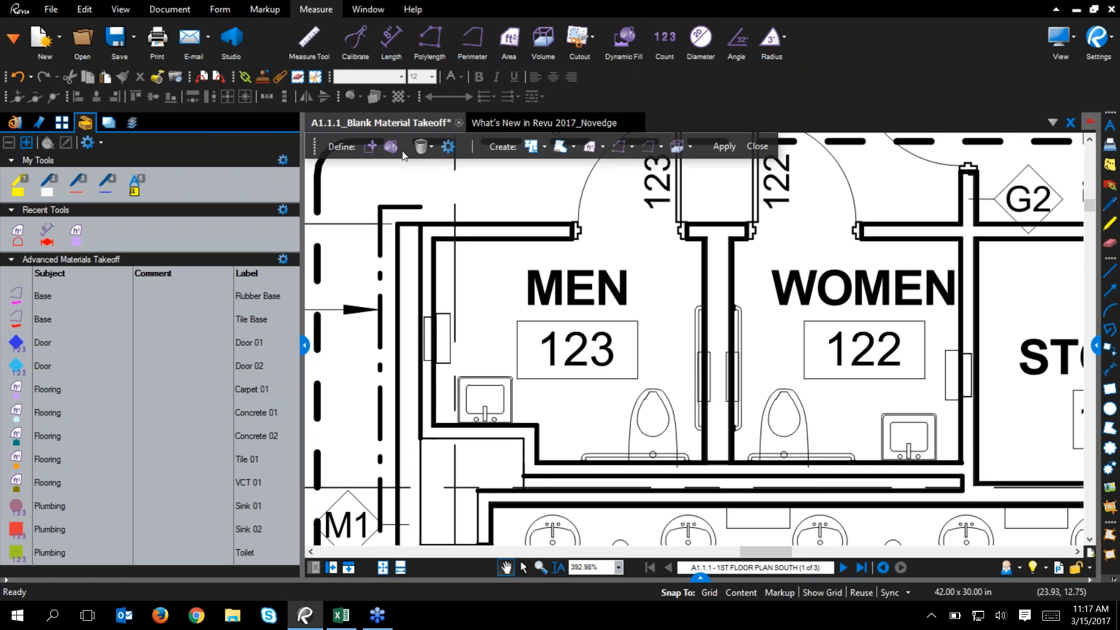
{"action": "key", "text": "ctrl"}
{"action": "key", "text": "ctrl"}
{"action": "key", "text": "ctrl"}
{"action": "key", "text": "ctrl"}
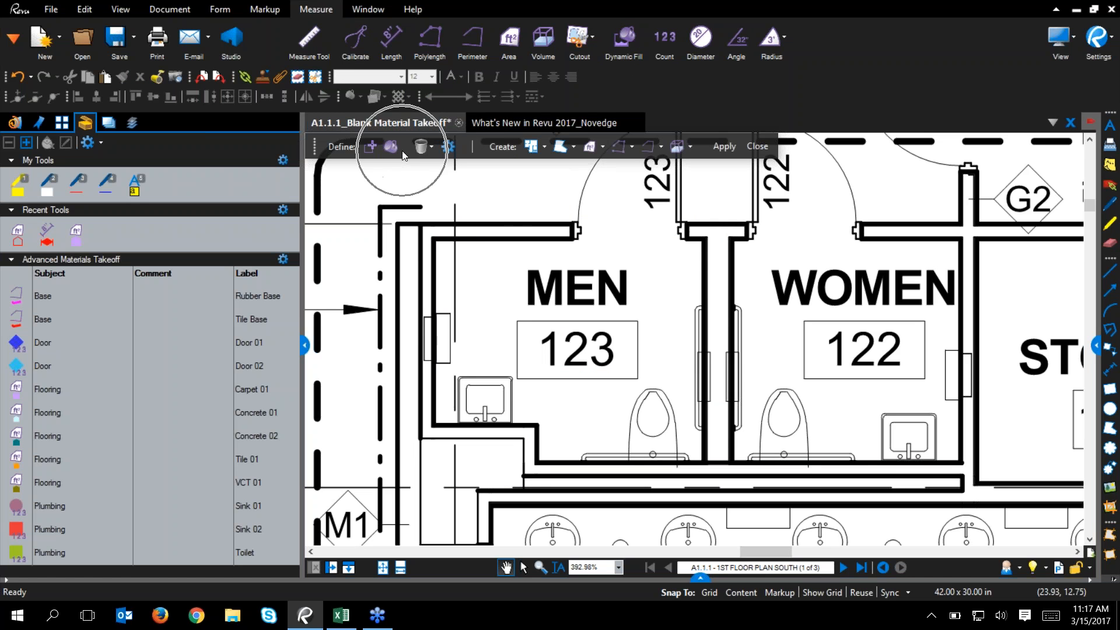
{"action": "left_click", "coordinate": [303, 346]}
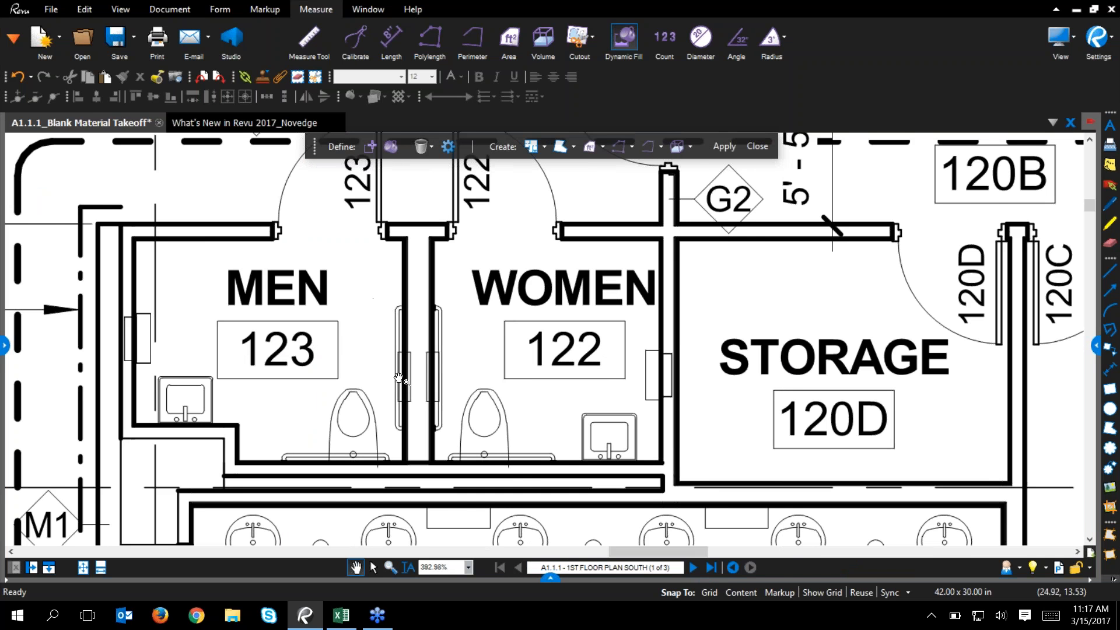
{"action": "left_click_drag", "start_coordinate": [406, 326], "coordinate": [533, 395]}
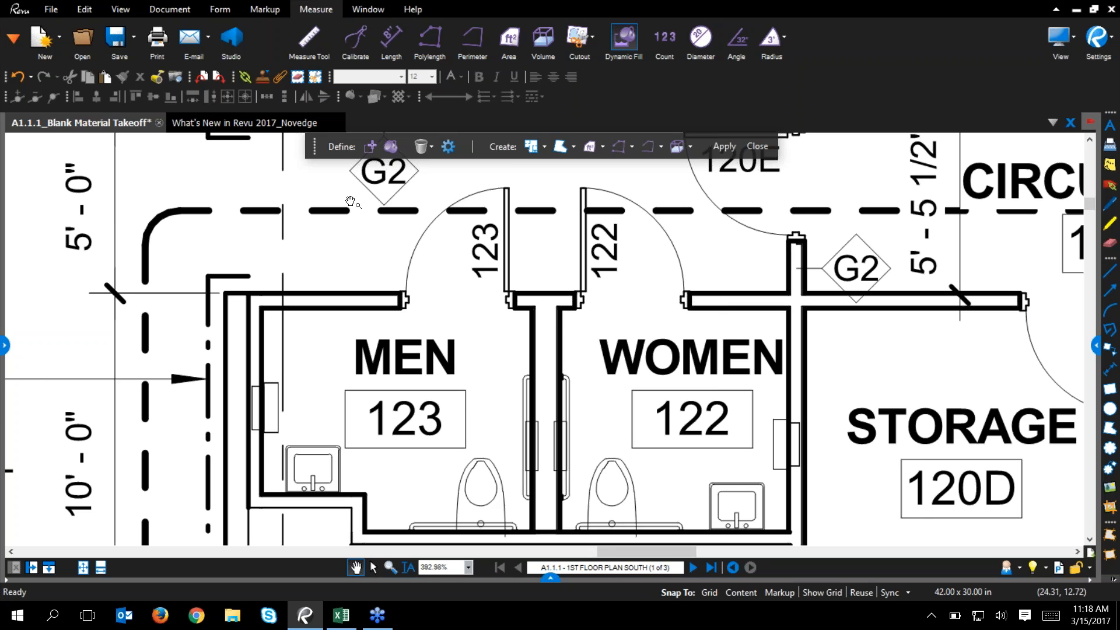
{"action": "left_click", "coordinate": [372, 148]}
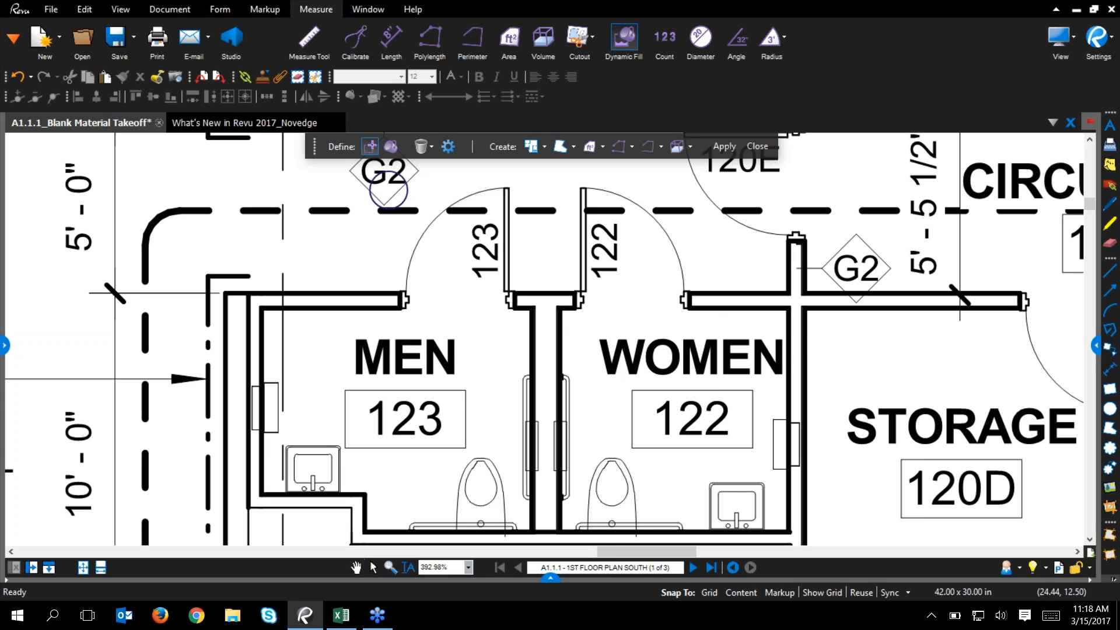
{"action": "left_click", "coordinate": [406, 298]}
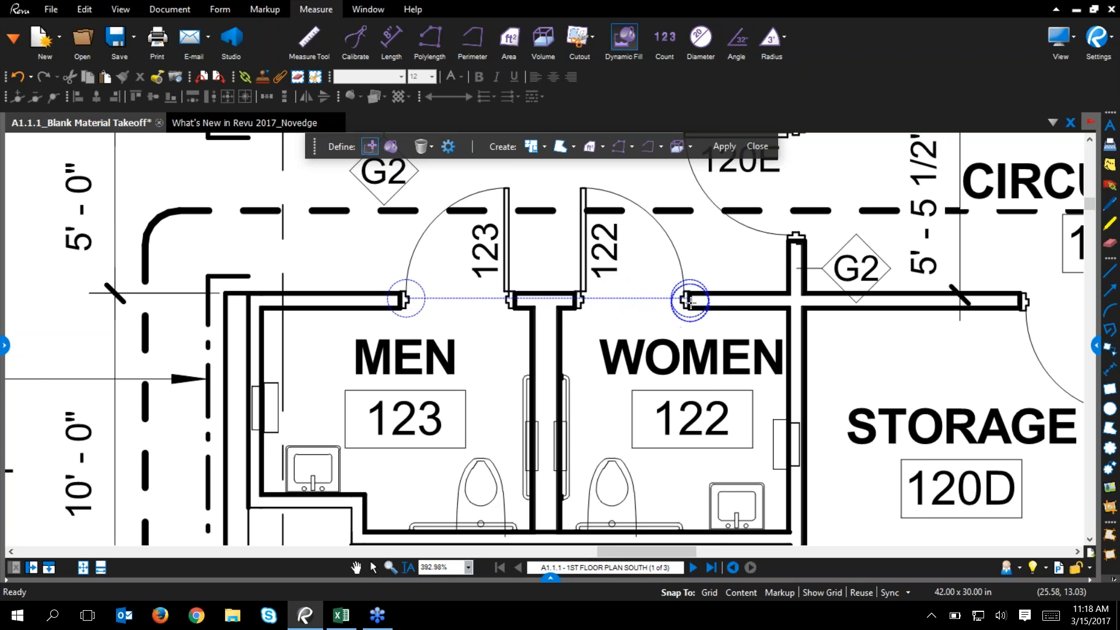
{"action": "left_click", "coordinate": [690, 303]}
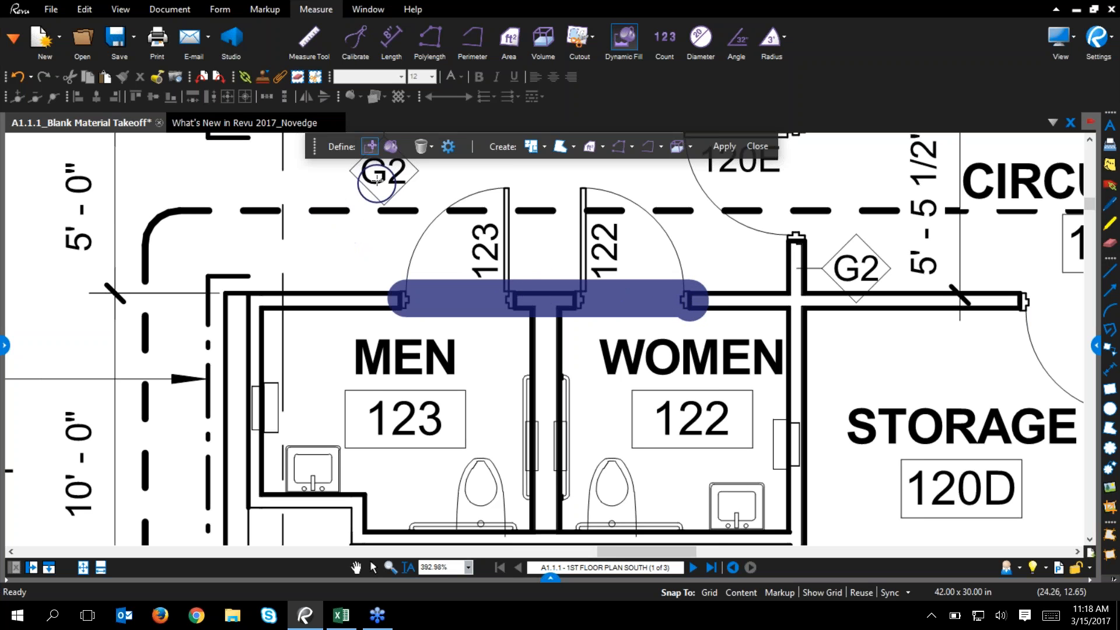
- Fill the MEN 123 restroom floor with Dynamic Fill, covering its fixtures and the area beside the grab bar
{"action": "left_click", "coordinate": [389, 149]}
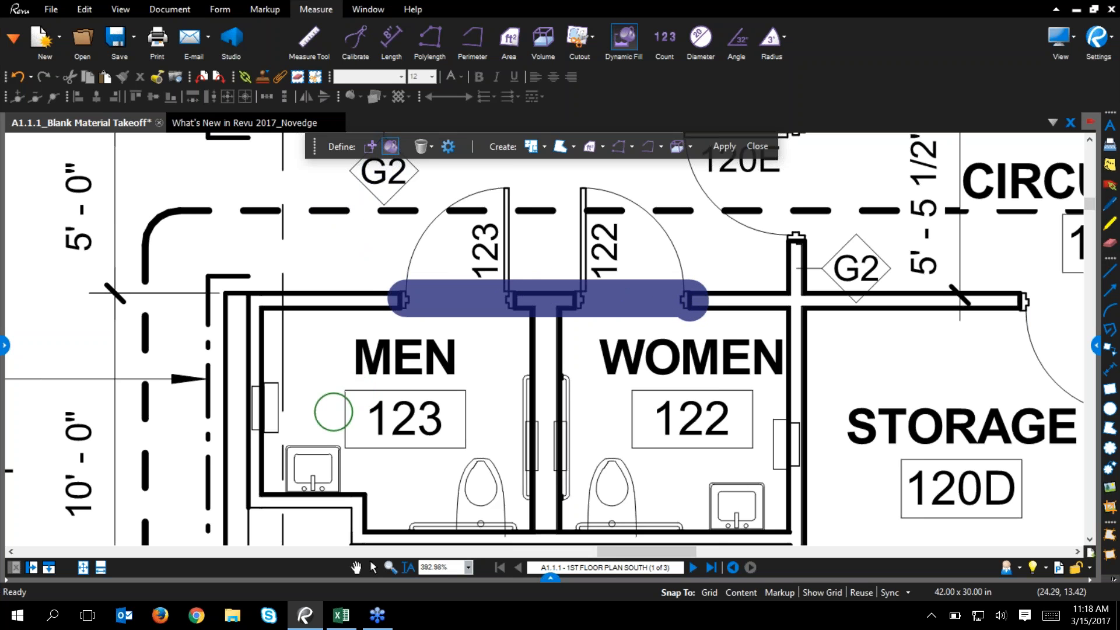
{"action": "left_click", "coordinate": [321, 411]}
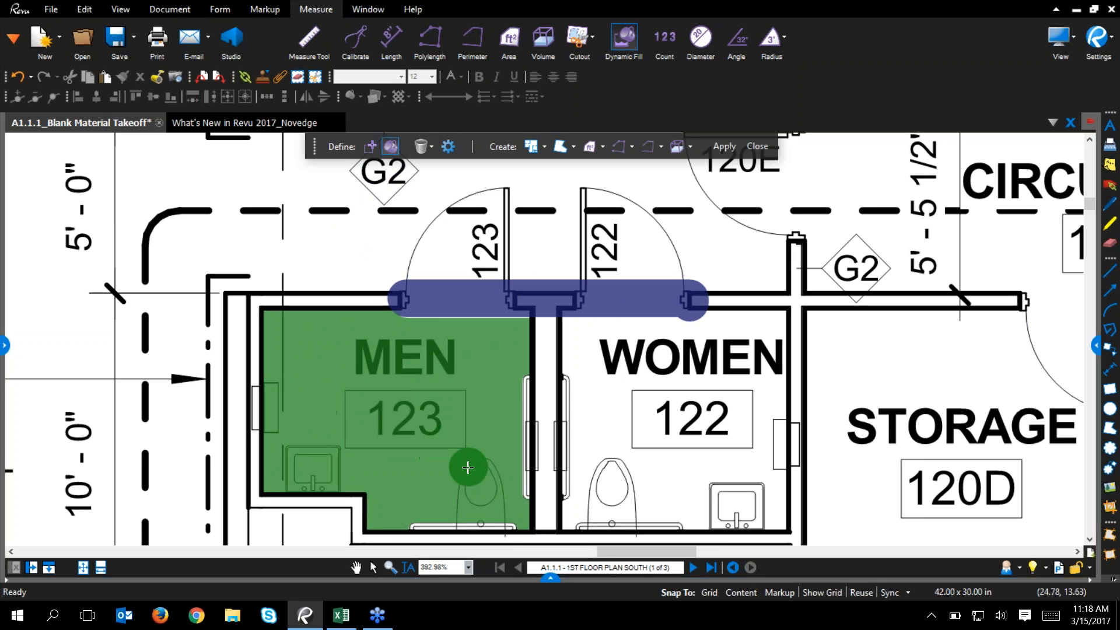
{"action": "scroll", "coordinate": [471, 465], "scroll_direction": "up", "scroll_amount": 4}
{"action": "scroll", "coordinate": [438, 375], "scroll_direction": "down", "scroll_amount": 3}
{"action": "scroll", "coordinate": [425, 350], "scroll_direction": "up", "scroll_amount": 2}
{"action": "left_click_drag", "start_coordinate": [415, 342], "coordinate": [563, 349]}
{"action": "mouse_move", "coordinate": [565, 295]}
{"action": "left_mouse_down"}
{"action": "mouse_move", "coordinate": [595, 280]}
{"action": "mouse_move", "coordinate": [595, 220]}
{"action": "mouse_move", "coordinate": [565, 218]}
{"action": "left_mouse_up"}
{"action": "scroll", "coordinate": [565, 219], "scroll_direction": "down", "scroll_amount": 3}
{"action": "scroll", "coordinate": [565, 252], "scroll_direction": "up", "scroll_amount": 2}
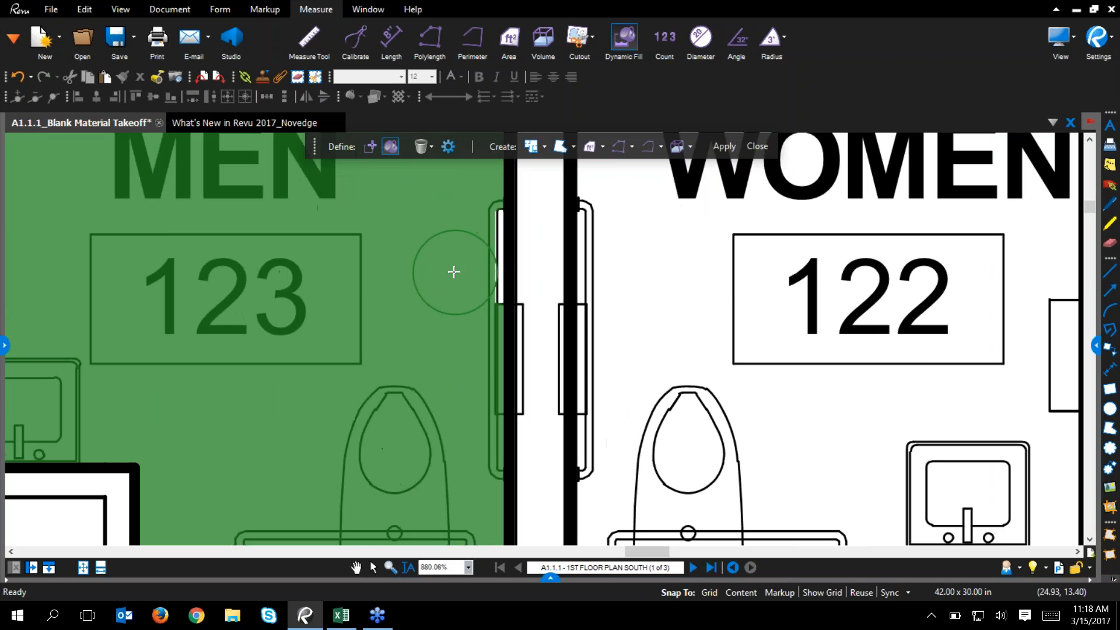
{"action": "left_click", "coordinate": [454, 271]}
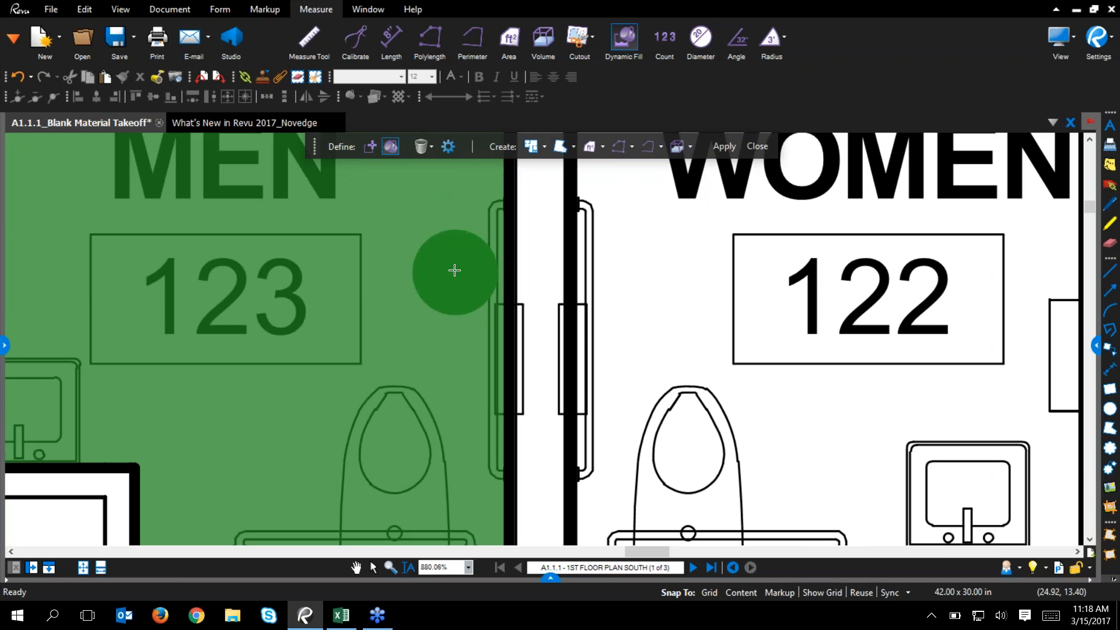
- Fill the WOMEN 122 restroom floor with Dynamic Fill, including the fixtures and the gaps along its grab bar
{"action": "scroll", "coordinate": [764, 338], "scroll_direction": "down", "scroll_amount": 2}
{"action": "scroll", "coordinate": [612, 292], "scroll_direction": "up", "scroll_amount": 2}
{"action": "mouse_move", "coordinate": [466, 248]}
{"action": "left_mouse_down"}
{"action": "mouse_move", "coordinate": [565, 268]}
{"action": "mouse_move", "coordinate": [510, 380]}
{"action": "mouse_move", "coordinate": [447, 449]}
{"action": "mouse_move", "coordinate": [392, 460]}
{"action": "mouse_move", "coordinate": [469, 462]}
{"action": "mouse_move", "coordinate": [632, 437]}
{"action": "mouse_move", "coordinate": [642, 393]}
{"action": "left_mouse_up"}
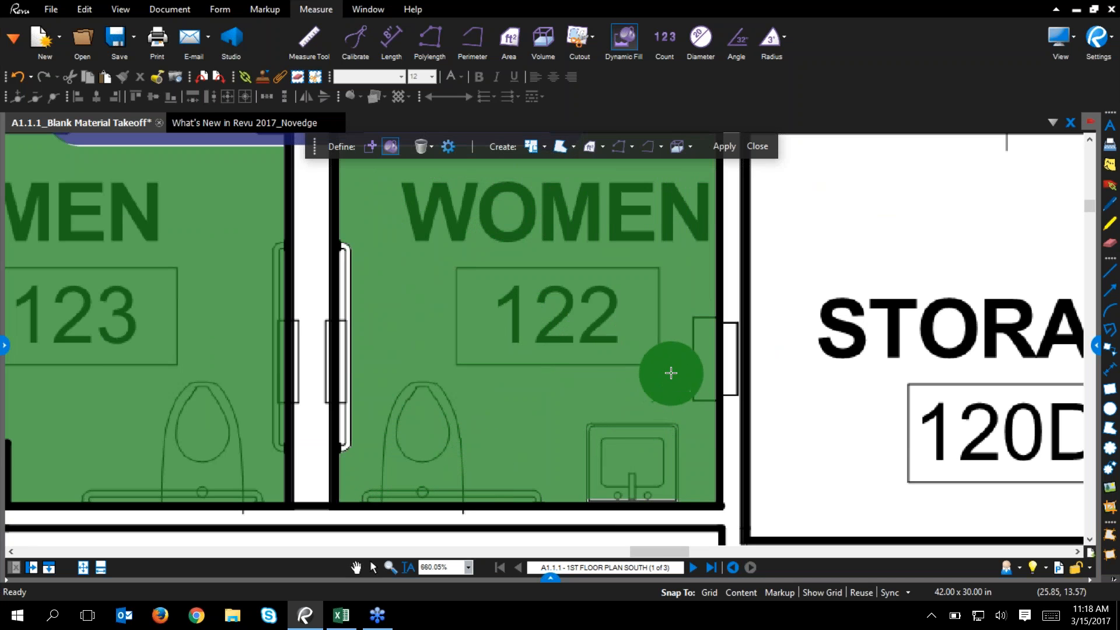
{"action": "scroll", "coordinate": [352, 392], "scroll_direction": "up", "scroll_amount": 5}
{"action": "scroll", "coordinate": [407, 350], "scroll_direction": "down", "scroll_amount": 3}
{"action": "scroll", "coordinate": [416, 235], "scroll_direction": "down", "scroll_amount": 2}
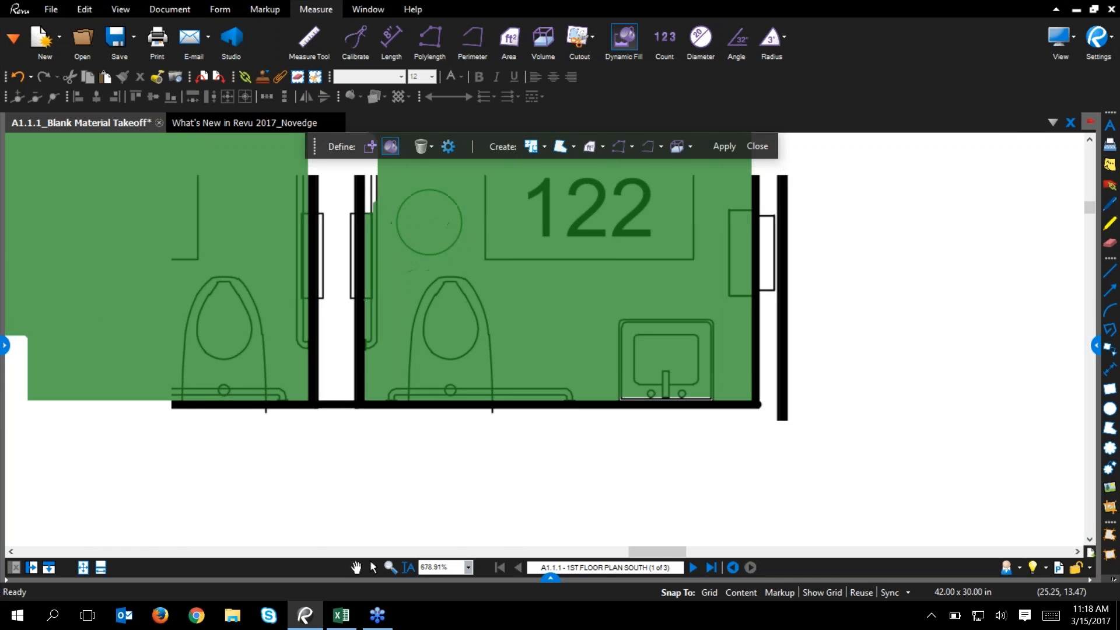
{"action": "scroll", "coordinate": [449, 304], "scroll_direction": "up", "scroll_amount": 3}
{"action": "left_click", "coordinate": [437, 285]}
{"action": "scroll", "coordinate": [561, 325], "scroll_direction": "down", "scroll_amount": 5}
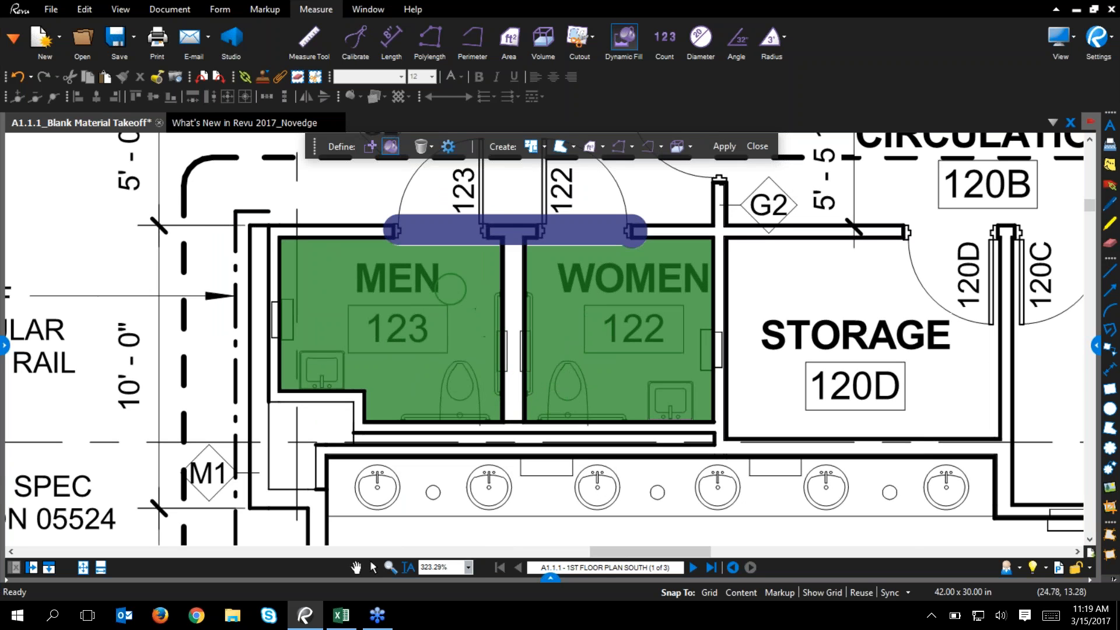
- Set the Dynamic Fill to create a space named Restroom together with an area measurement
{"action": "left_click", "coordinate": [544, 148]}
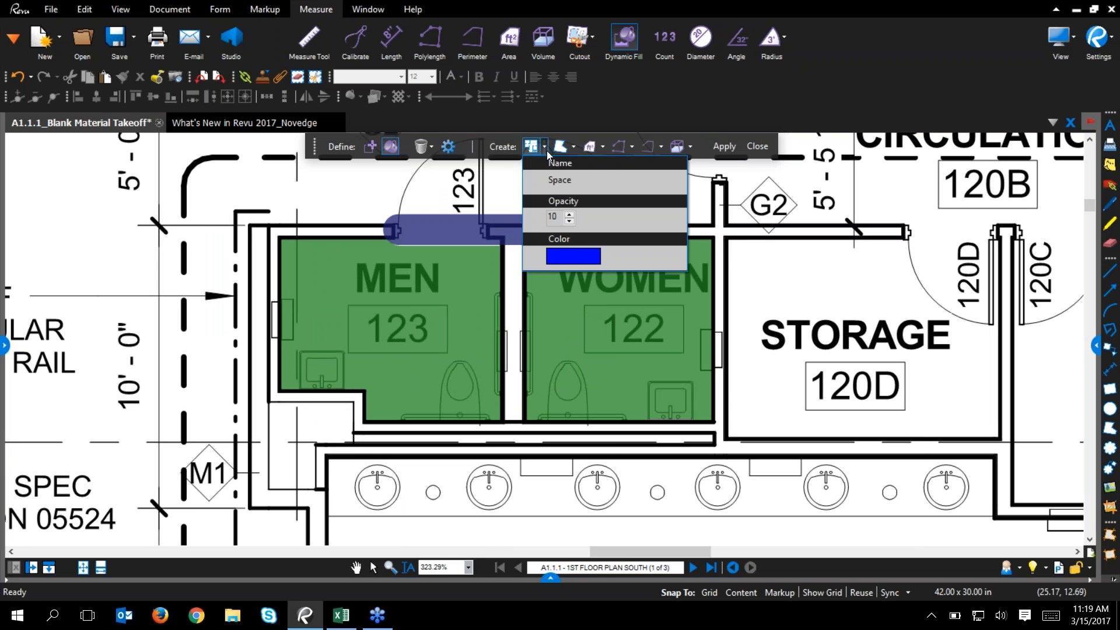
{"action": "double_click", "coordinate": [579, 182]}
{"action": "type", "text": "Re"}
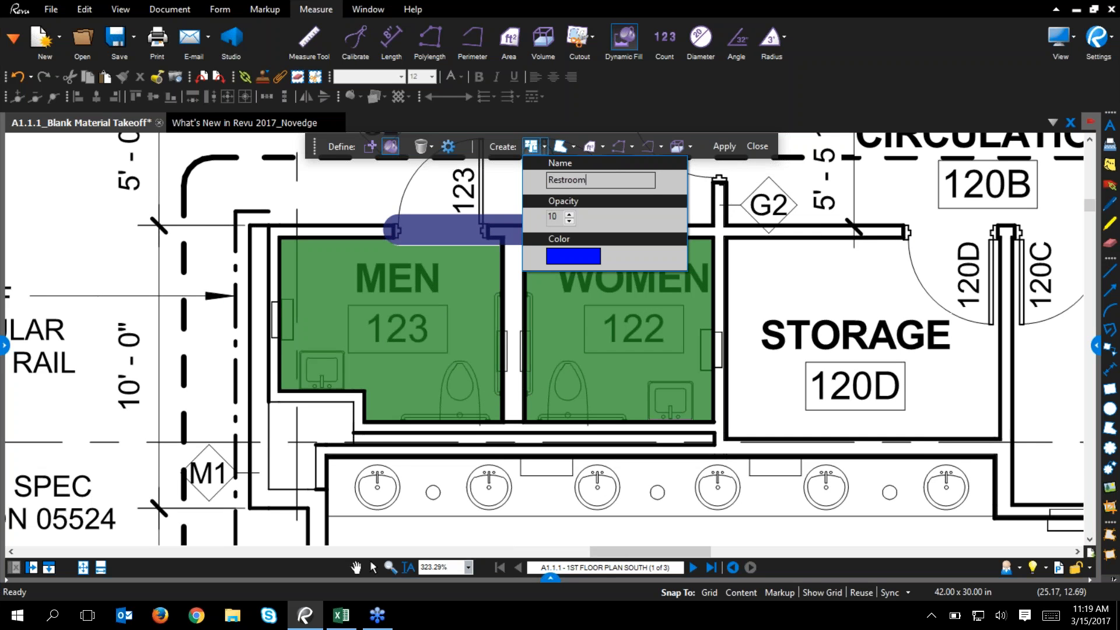
{"action": "type", "text": "stroom"}
{"action": "key", "text": "Return"}
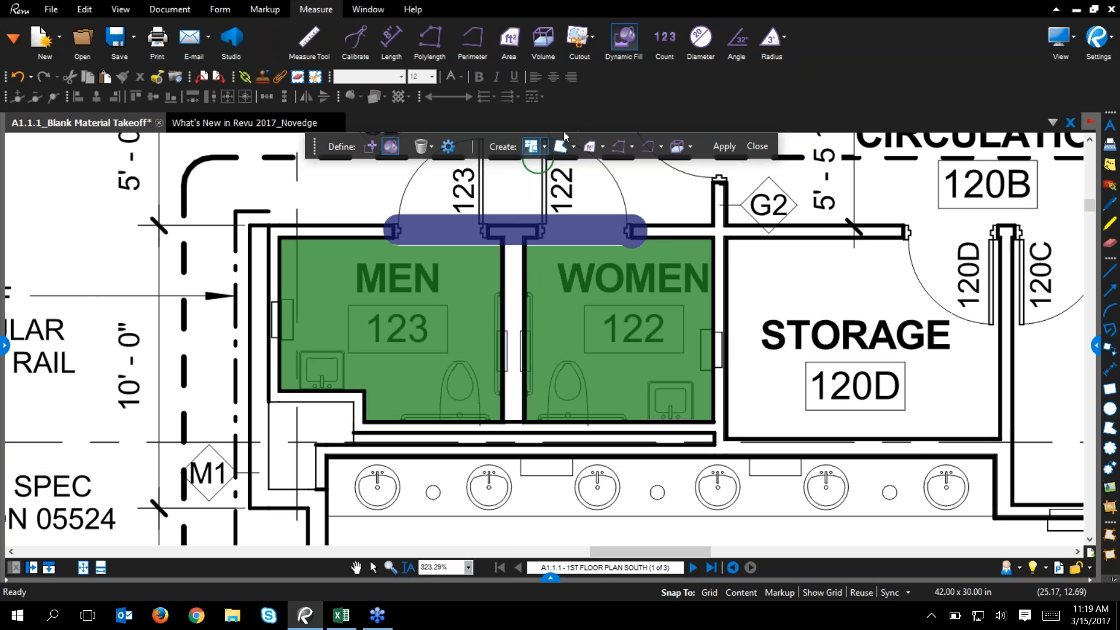
{"action": "left_click", "coordinate": [588, 151]}
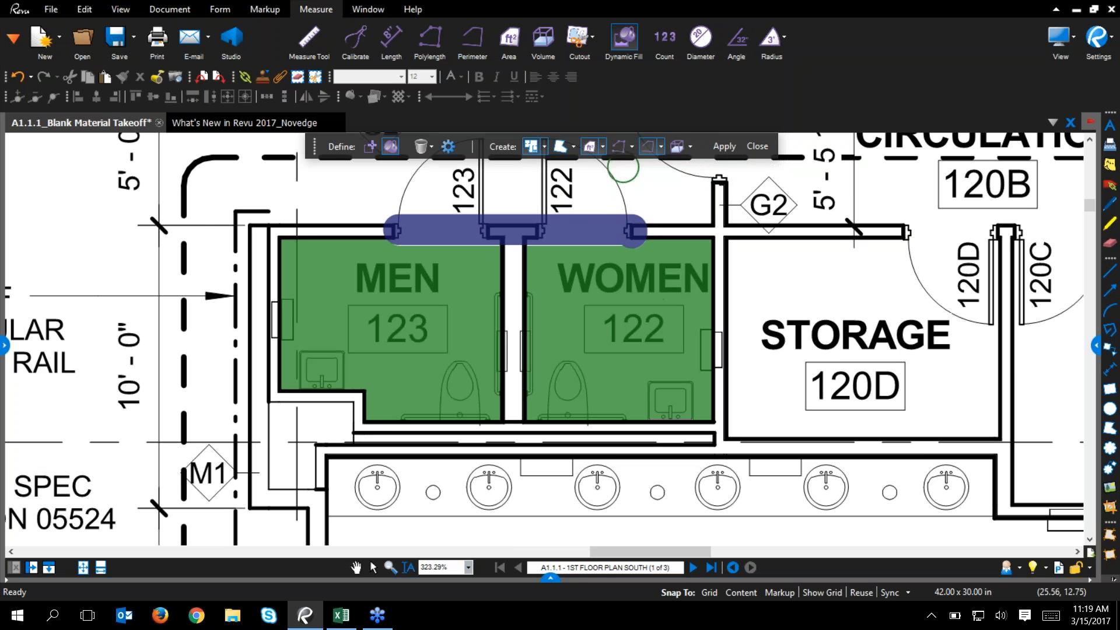
- Set the Dynamic Fill's area measurement to the Flooring tool labelled Tile 01
{"action": "left_click", "coordinate": [604, 147]}
{"action": "left_click", "coordinate": [604, 147]}
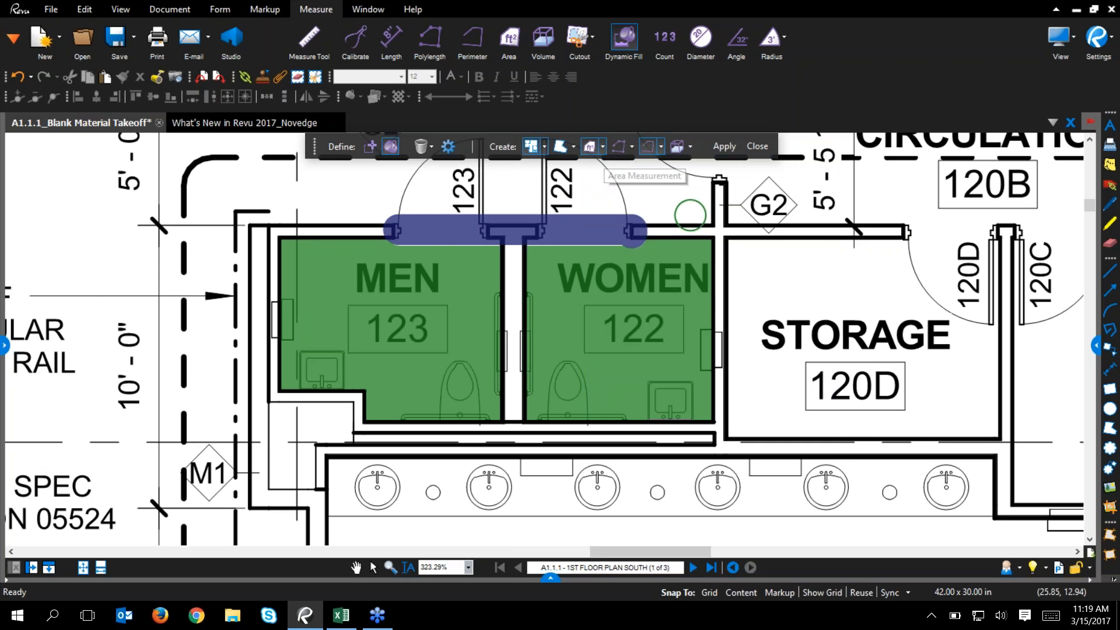
{"action": "left_click", "coordinate": [603, 146]}
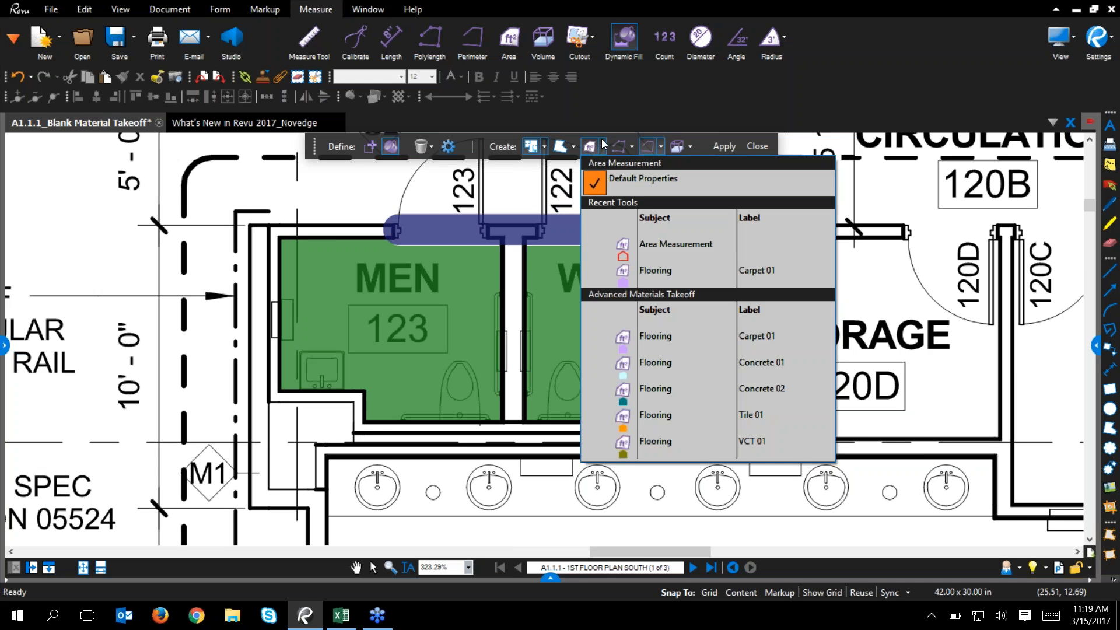
{"action": "left_click", "coordinate": [603, 147]}
{"action": "left_click", "coordinate": [604, 147]}
{"action": "left_click", "coordinate": [700, 427]}
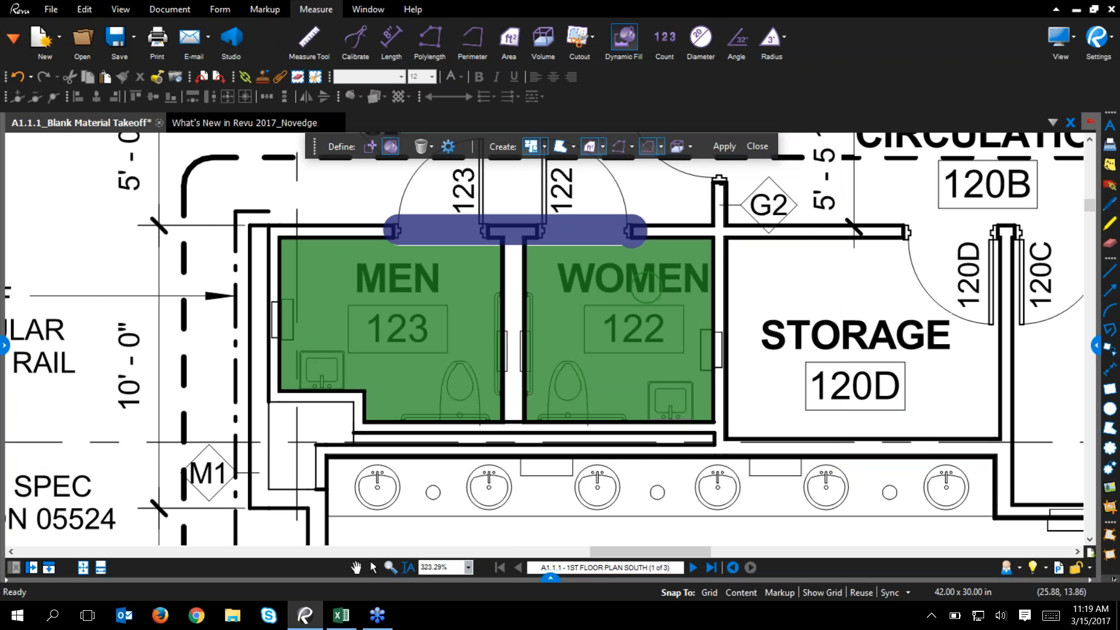
- Set the perimeter measurement to the Base tool labelled Tile Base and apply the Dynamic Fill to both restrooms
{"action": "left_click", "coordinate": [663, 150]}
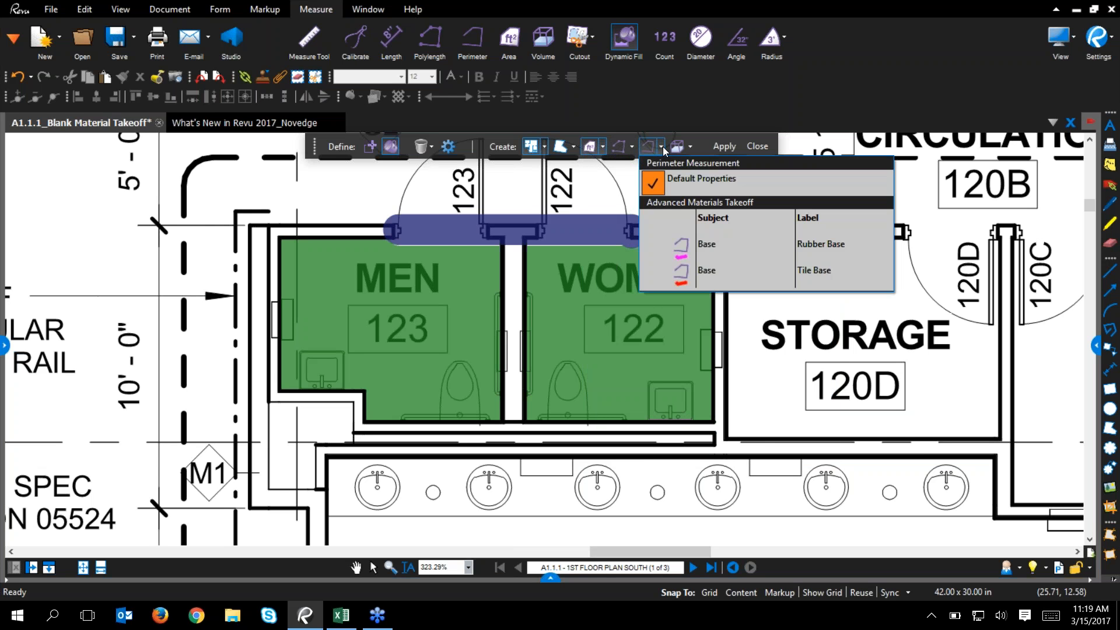
{"action": "left_click", "coordinate": [663, 150]}
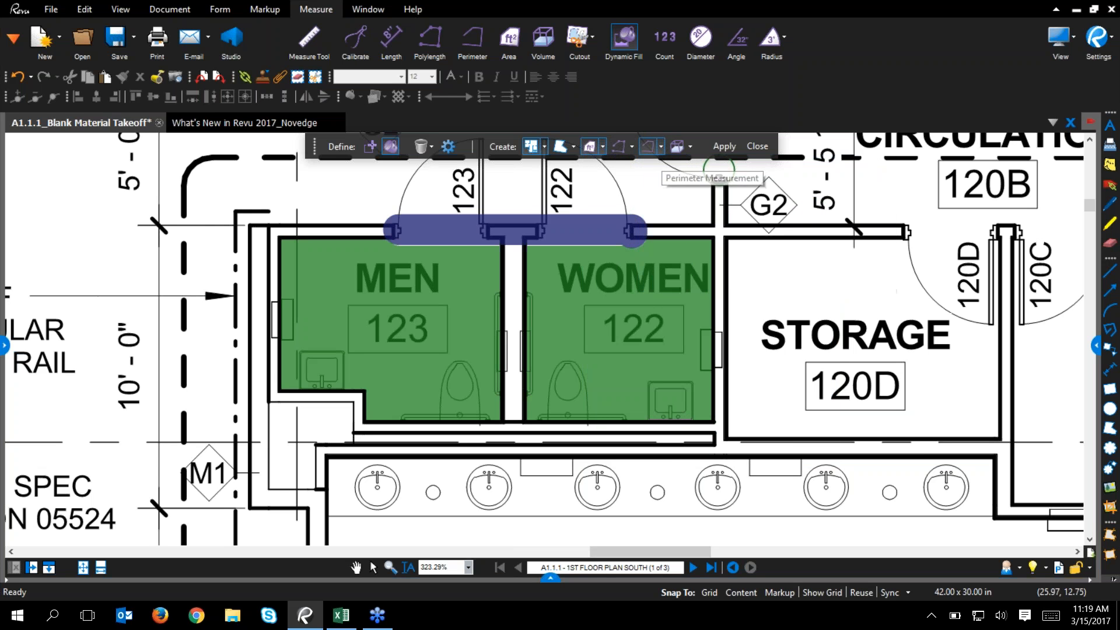
{"action": "left_click", "coordinate": [663, 148]}
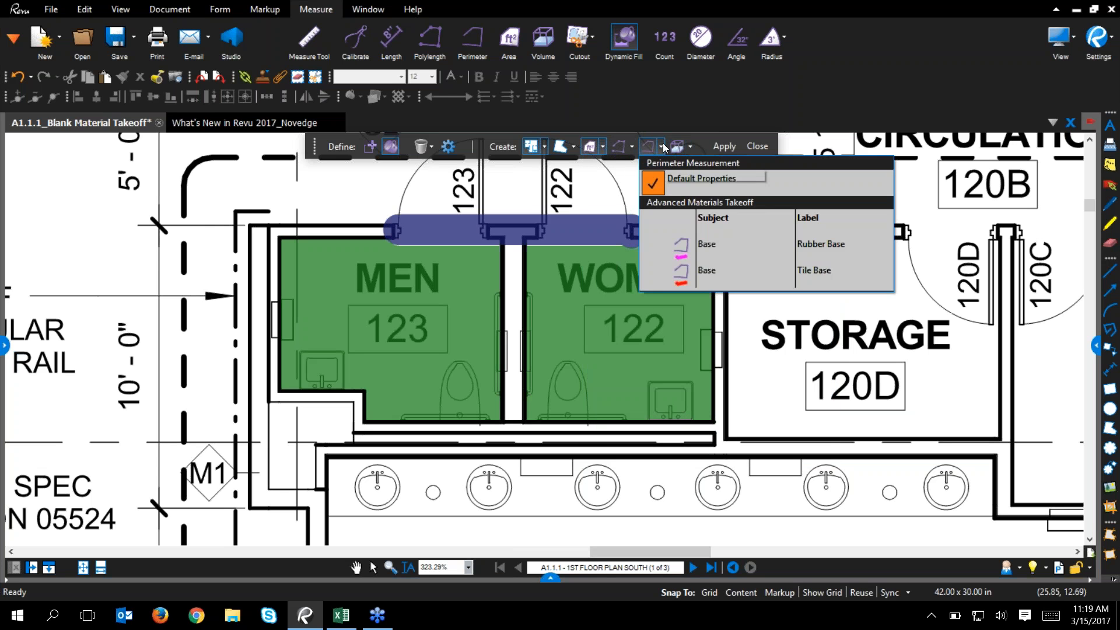
{"action": "left_click", "coordinate": [672, 271]}
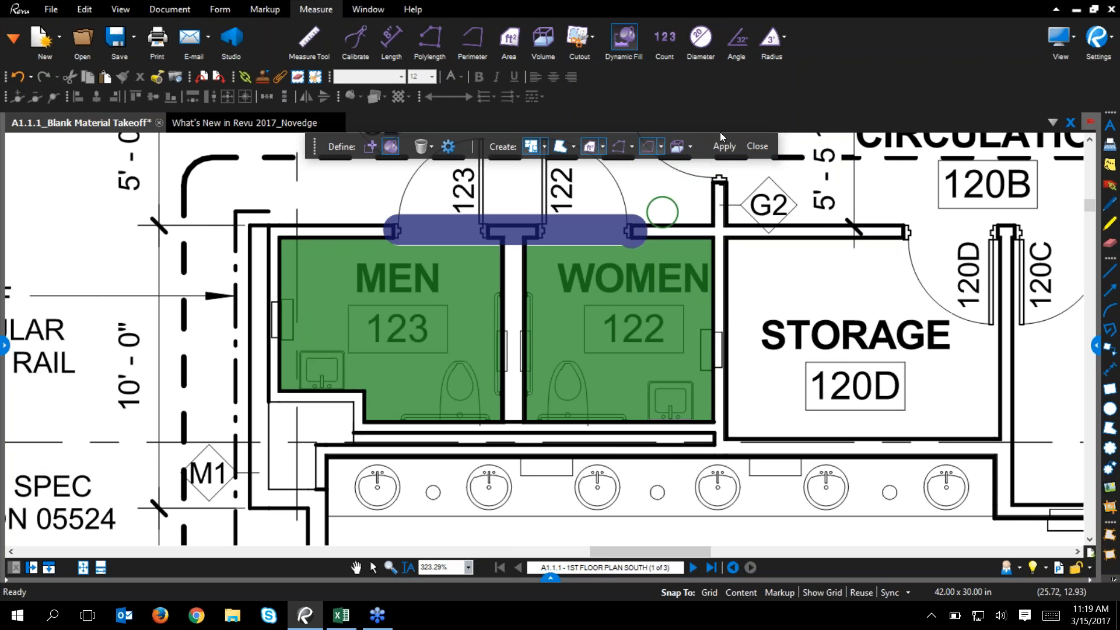
{"action": "left_click", "coordinate": [725, 148]}
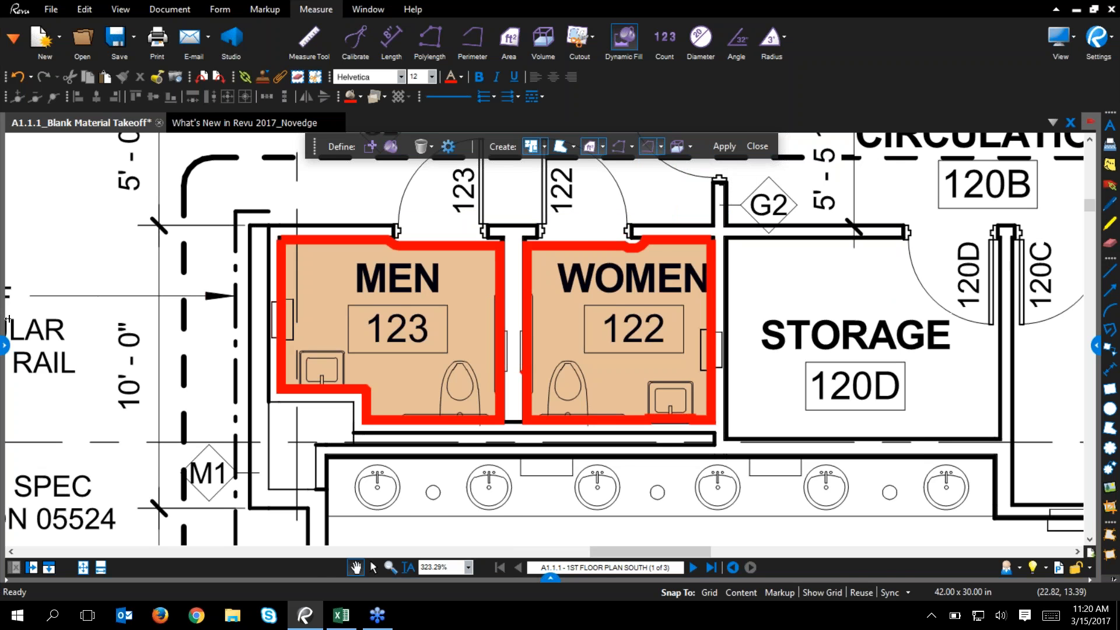
- Review the spaces on the floor plan by highlighting each of the two Restroom spaces in turn
{"action": "left_click", "coordinate": [5, 346]}
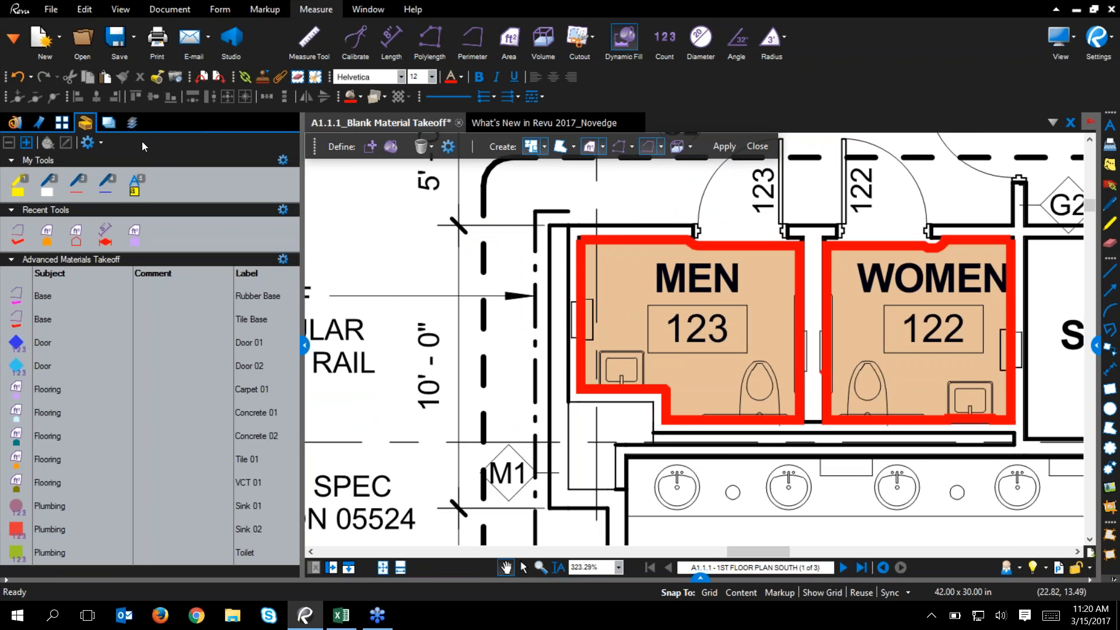
{"action": "left_click", "coordinate": [13, 38]}
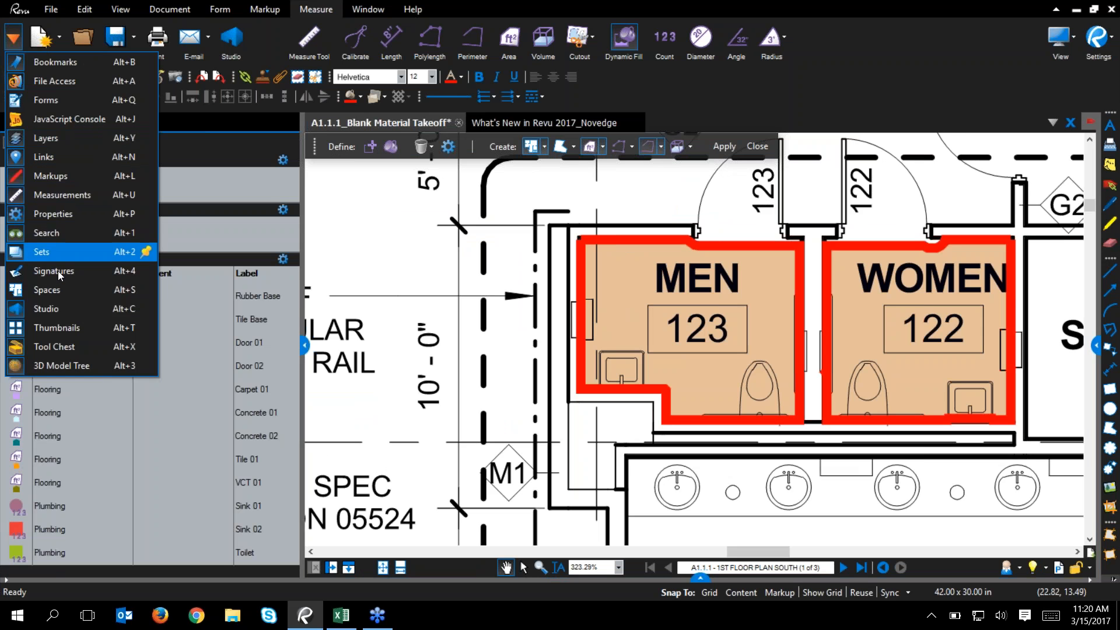
{"action": "left_click", "coordinate": [64, 292]}
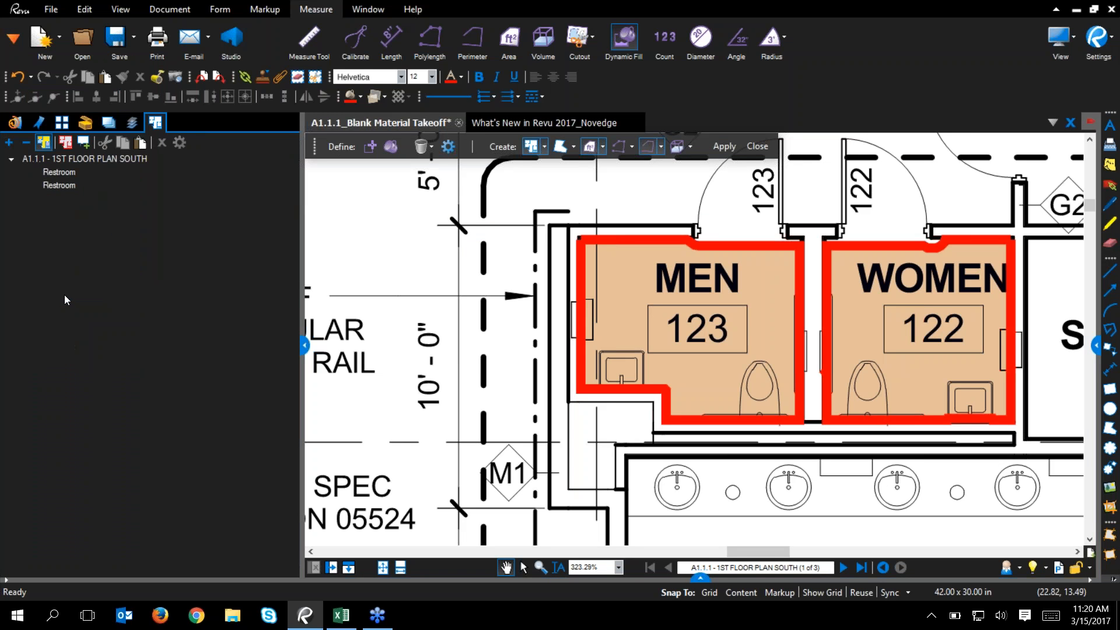
{"action": "left_click", "coordinate": [80, 173]}
{"action": "left_click", "coordinate": [82, 185]}
{"action": "left_click", "coordinate": [84, 174]}
{"action": "left_click", "coordinate": [87, 184]}
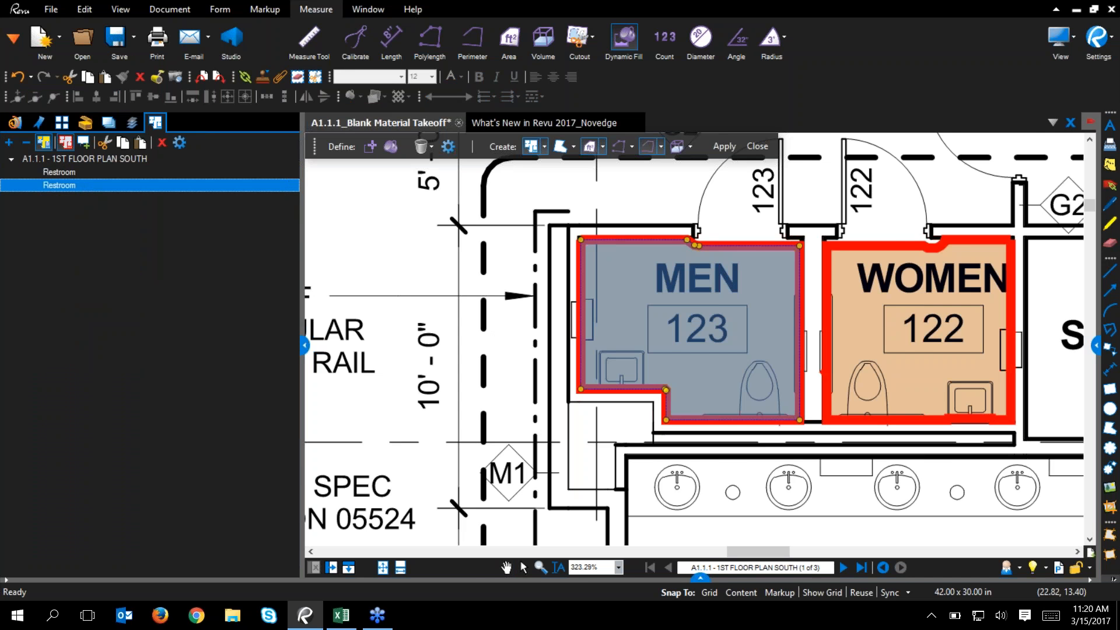
{"action": "left_click", "coordinate": [304, 348]}
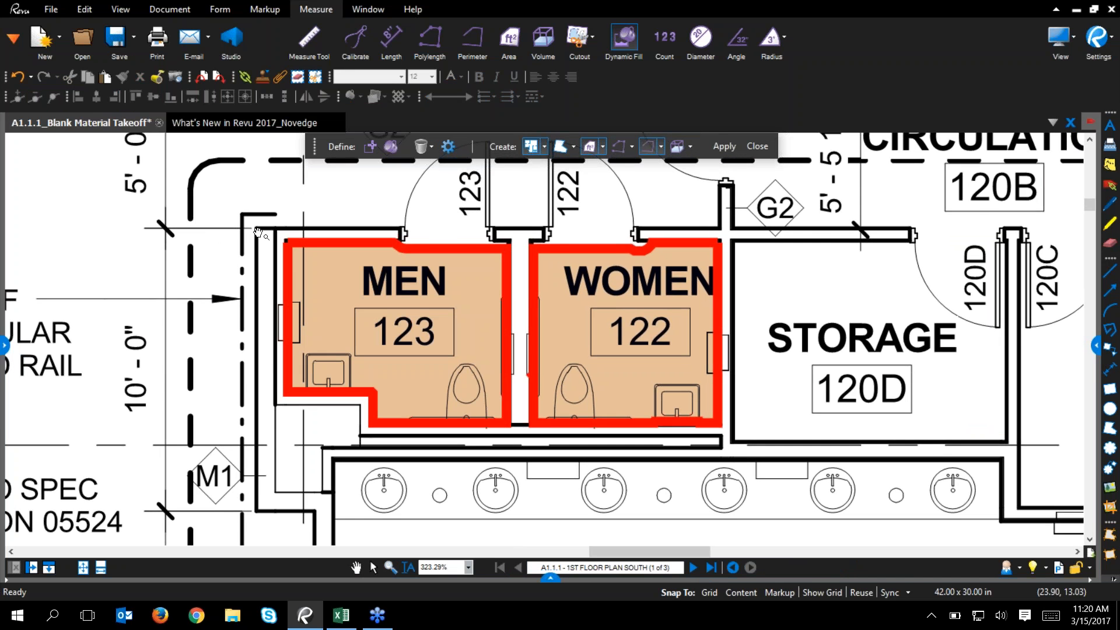
- Show captions on all the selected page markups at once, and undo that change
{"action": "key", "text": "ctrl+a"}
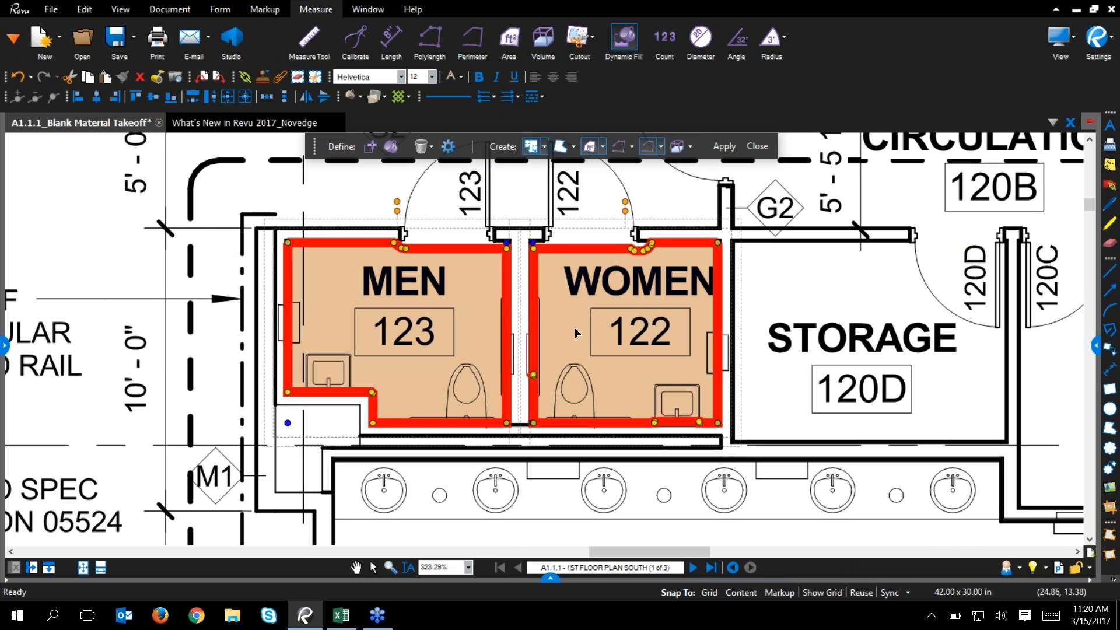
{"action": "left_click", "coordinate": [1098, 350]}
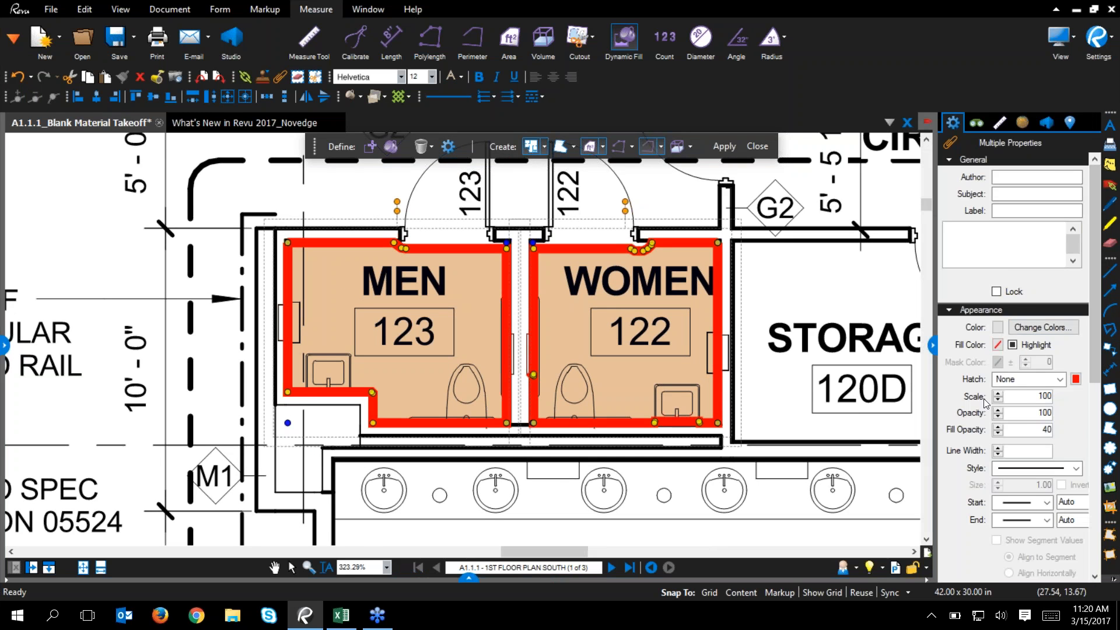
{"action": "left_click", "coordinate": [995, 502]}
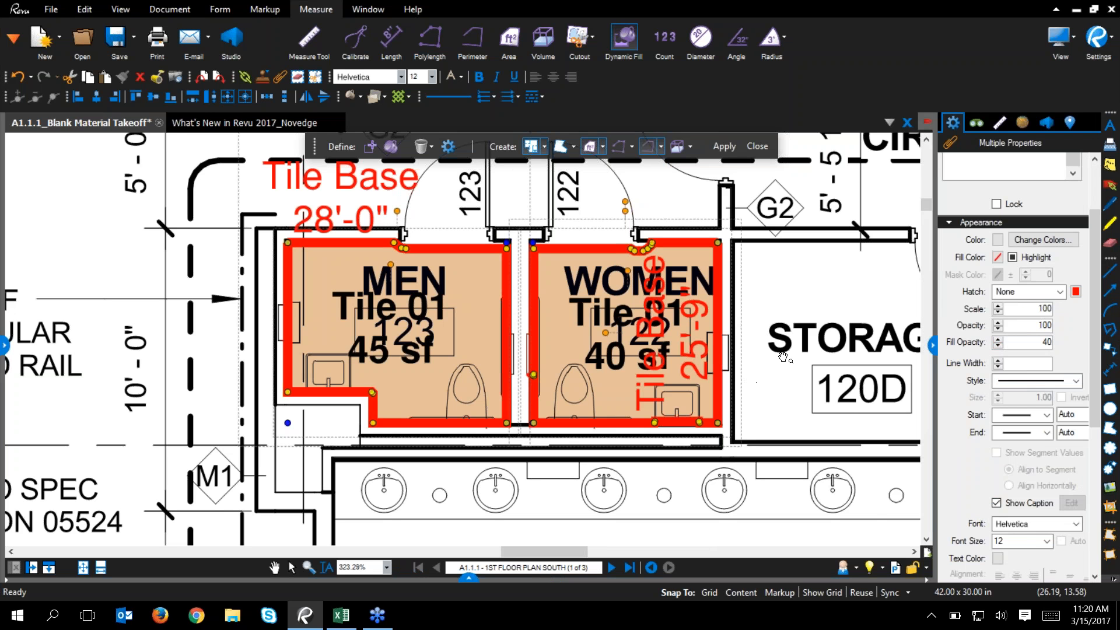
{"action": "key", "text": "ctrl+z"}
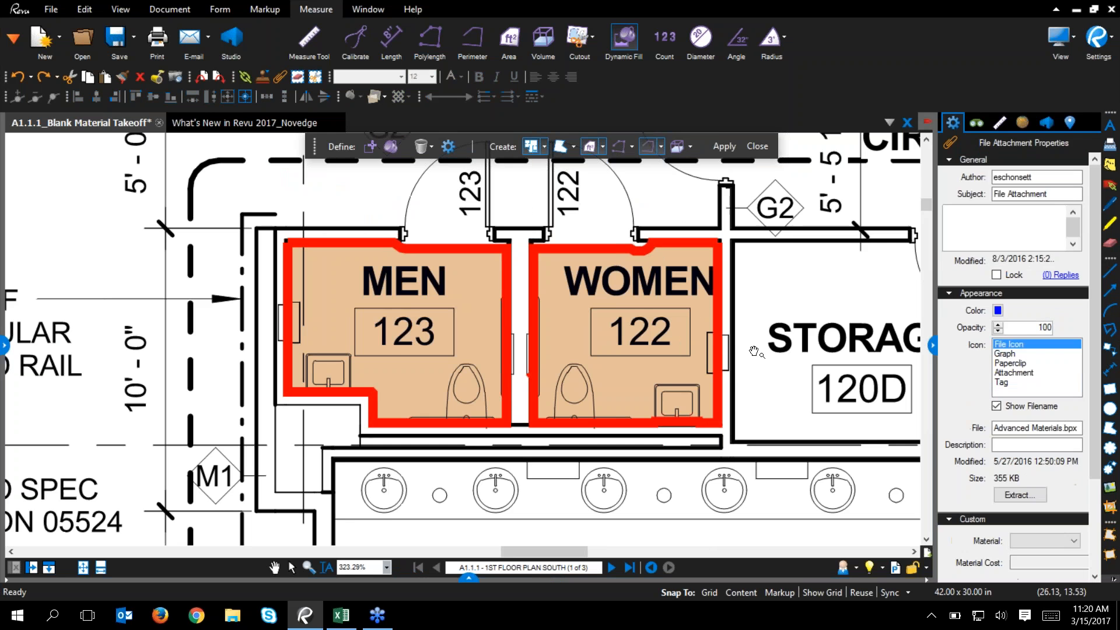
- Show captions on only the two Flooring area measurements in the MEN 123 and WOMEN 122 restrooms
{"action": "left_click", "coordinate": [503, 280]}
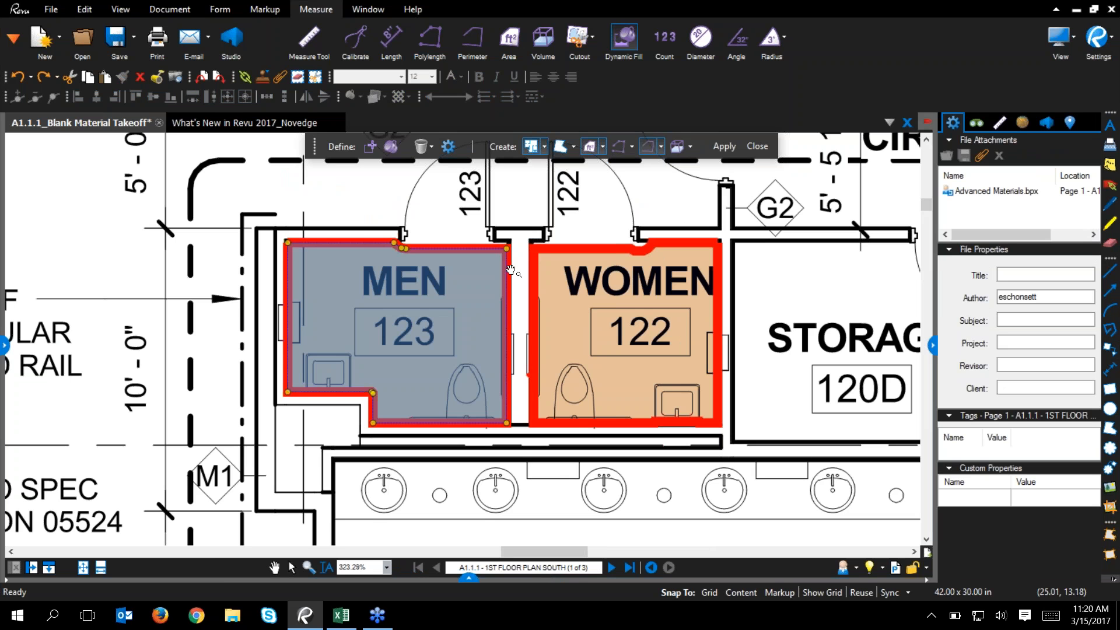
{"action": "left_click", "coordinate": [468, 578]}
{"action": "left_click", "coordinate": [102, 527]}
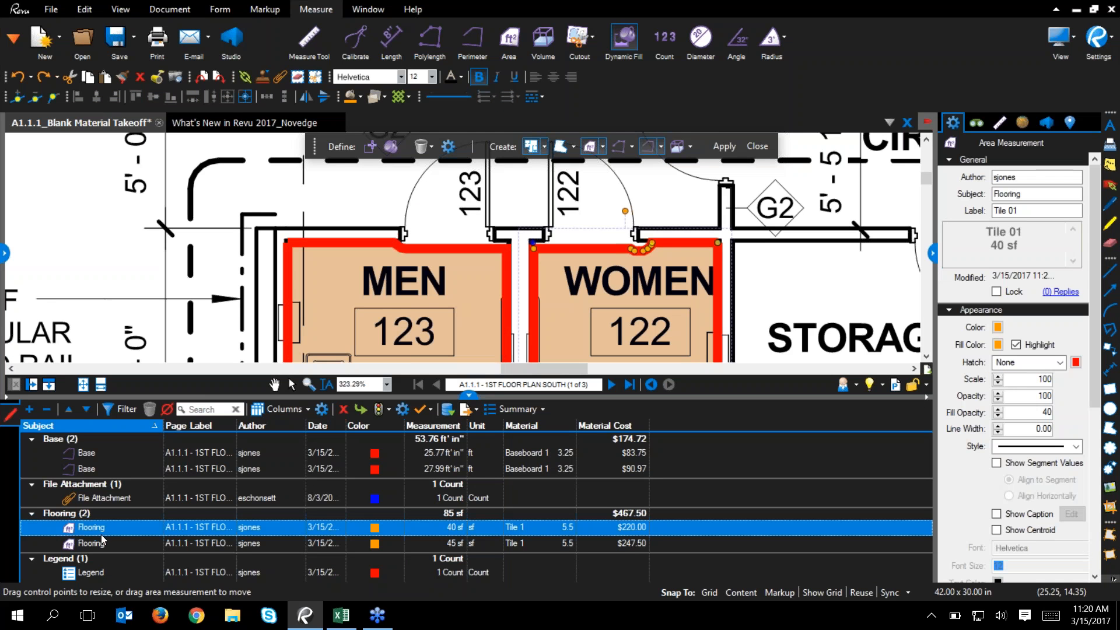
{"action": "left_click", "coordinate": [103, 544], "text": "ctrl"}
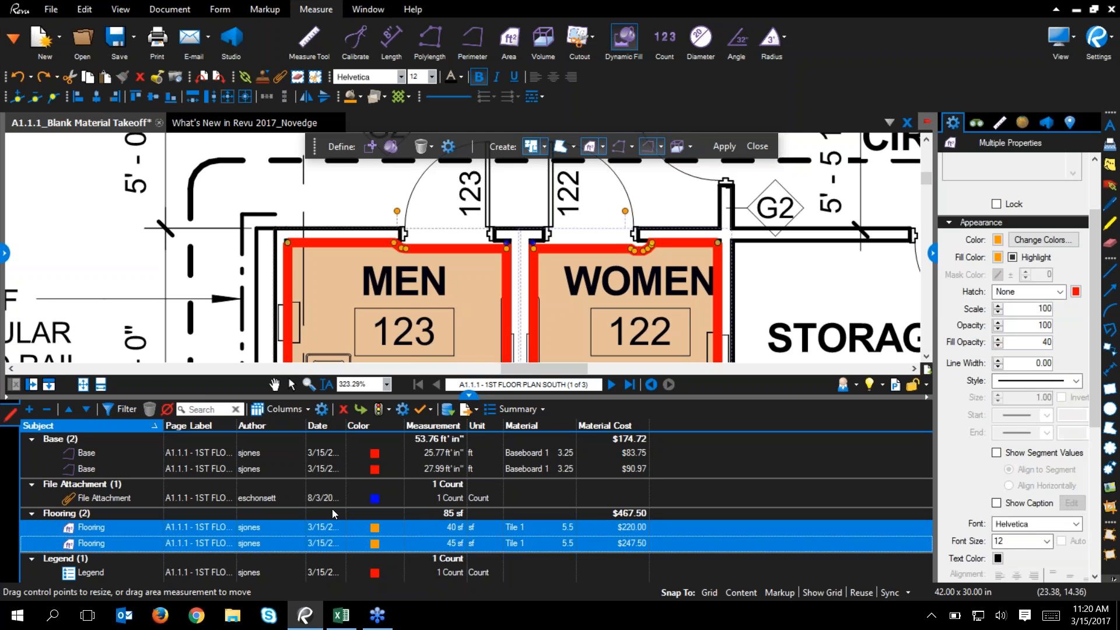
{"action": "left_click", "coordinate": [996, 502]}
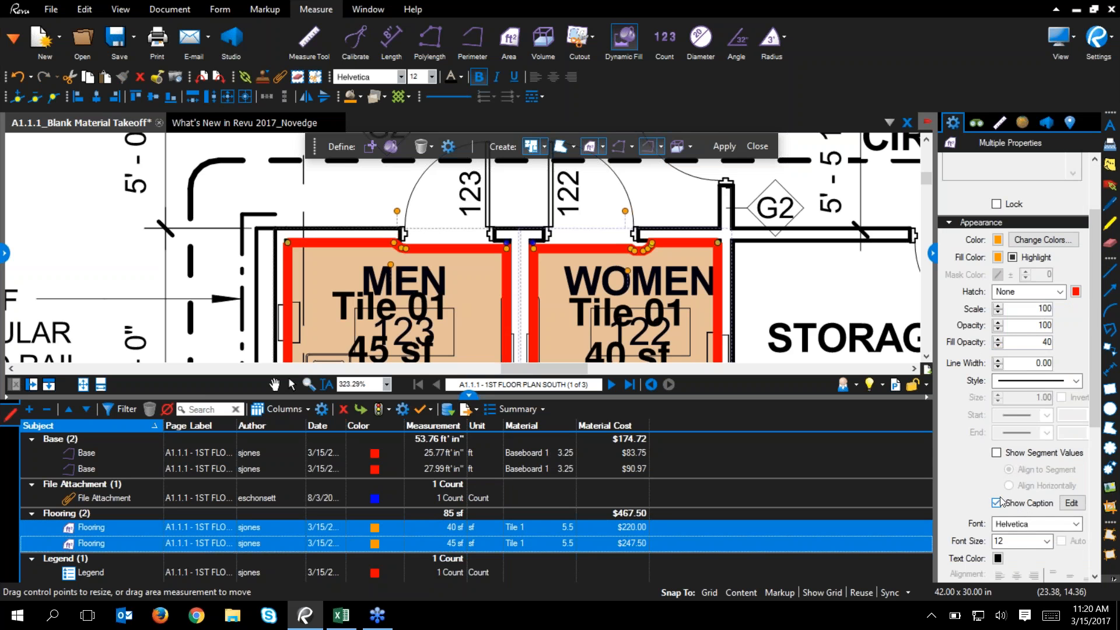
{"action": "left_click", "coordinate": [468, 395]}
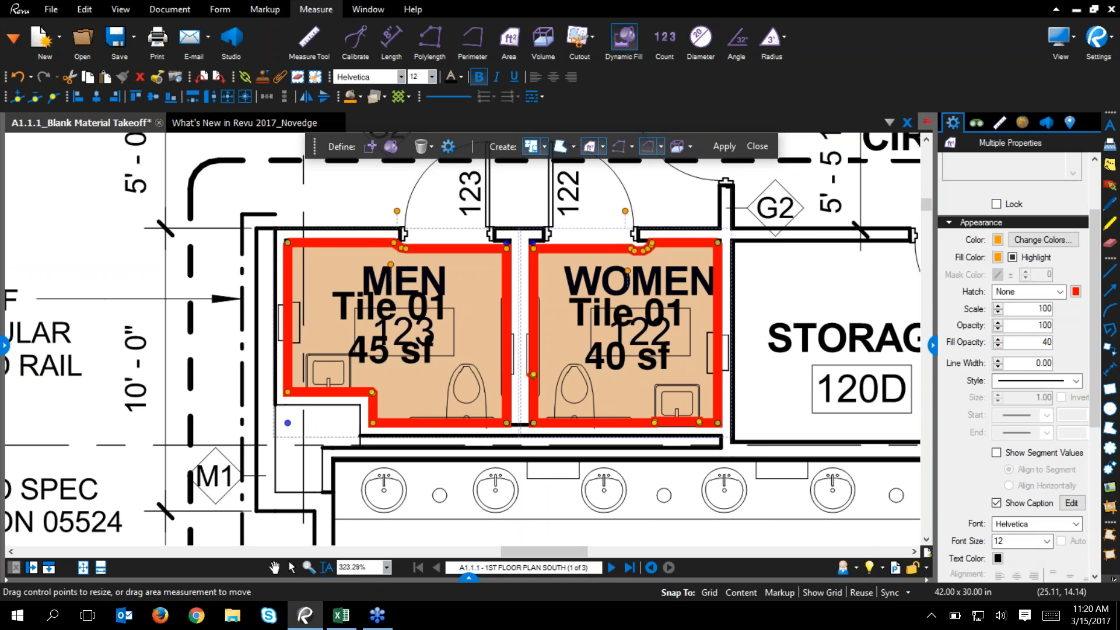
{"action": "left_click", "coordinate": [469, 578]}
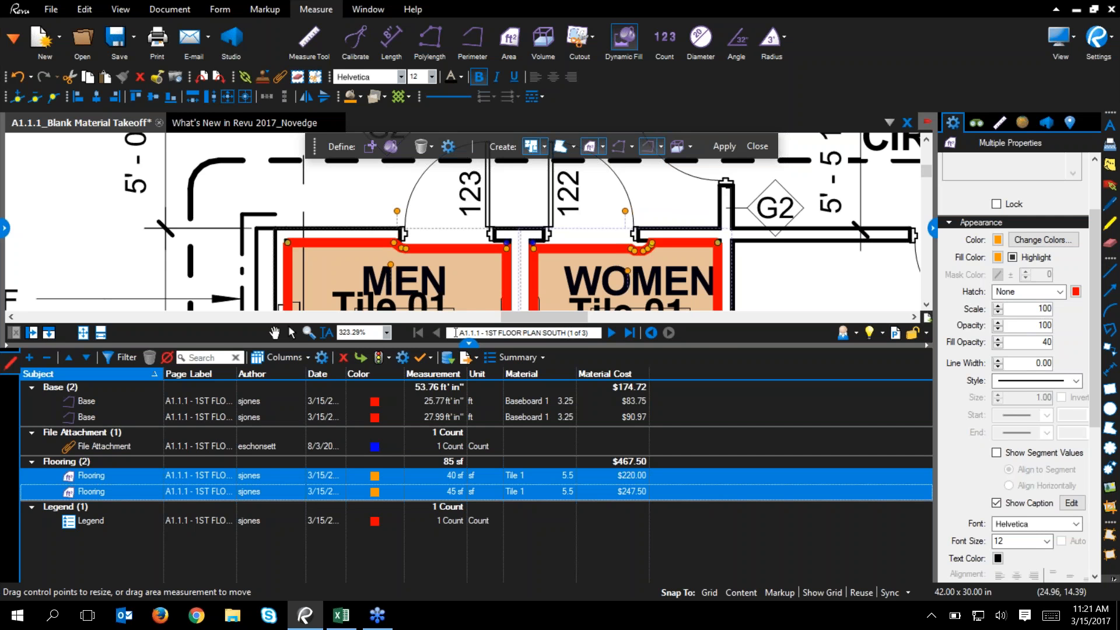
{"action": "left_click", "coordinate": [469, 344]}
- Draw a polylength measurement of about 20'-3" through the centers of the six sinks above the lower WOMEN room label
{"action": "scroll", "coordinate": [743, 426], "scroll_direction": "down", "scroll_amount": 2}
{"action": "left_click_drag", "start_coordinate": [839, 435], "coordinate": [648, 273]}
{"action": "scroll", "coordinate": [512, 308], "scroll_direction": "up", "scroll_amount": 3}
{"action": "mouse_move", "coordinate": [484, 335]}
{"action": "left_mouse_down"}
{"action": "mouse_move", "coordinate": [570, 402]}
{"action": "mouse_move", "coordinate": [564, 395]}
{"action": "left_mouse_up"}
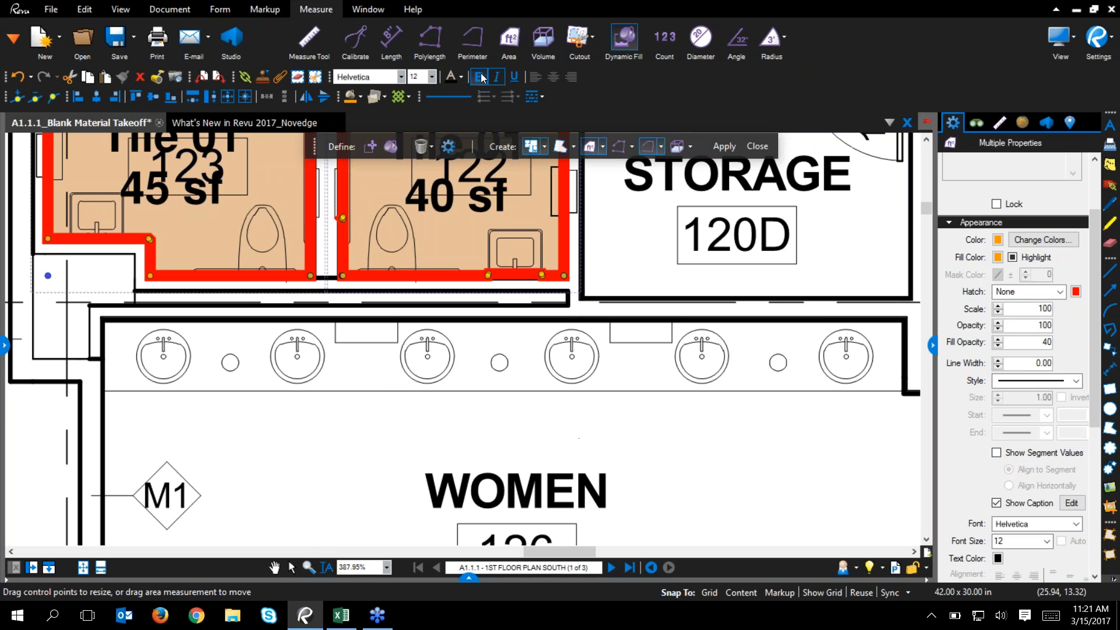
{"action": "left_click", "coordinate": [445, 40]}
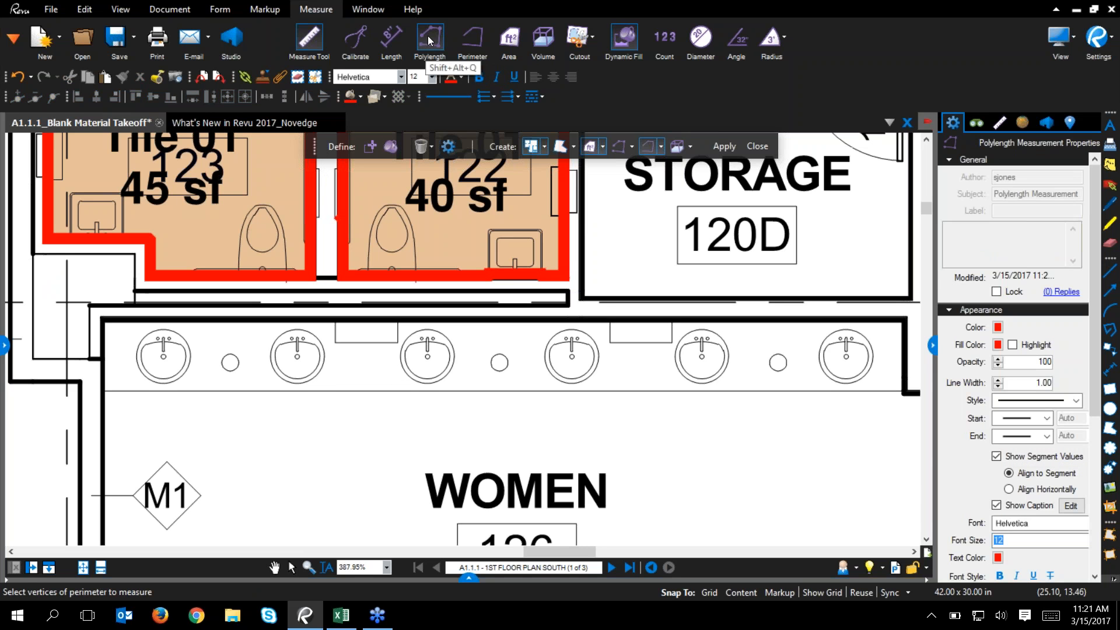
{"action": "left_click", "coordinate": [163, 356]}
{"action": "left_click", "coordinate": [297, 356]}
{"action": "left_click", "coordinate": [427, 356]}
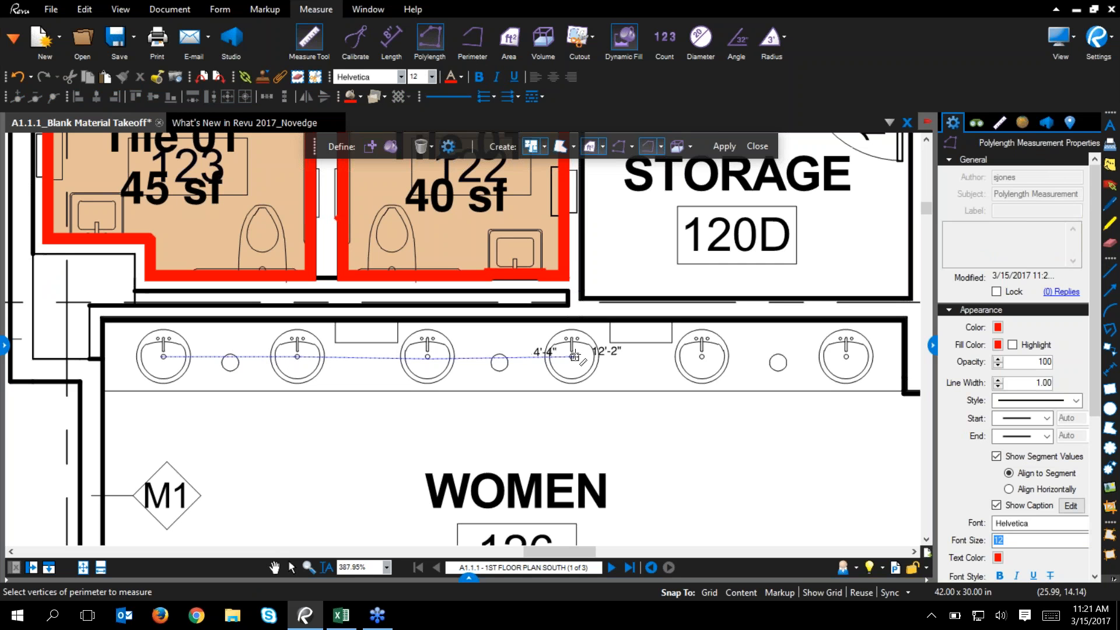
{"action": "left_click", "coordinate": [572, 356]}
{"action": "left_click", "coordinate": [701, 357]}
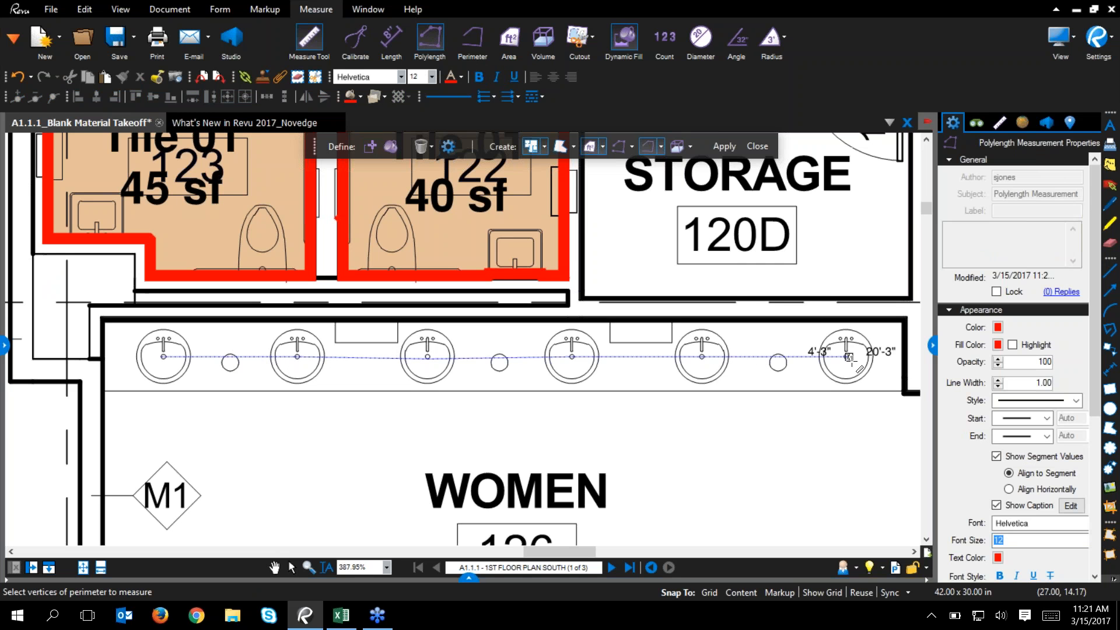
{"action": "double_click", "coordinate": [846, 357]}
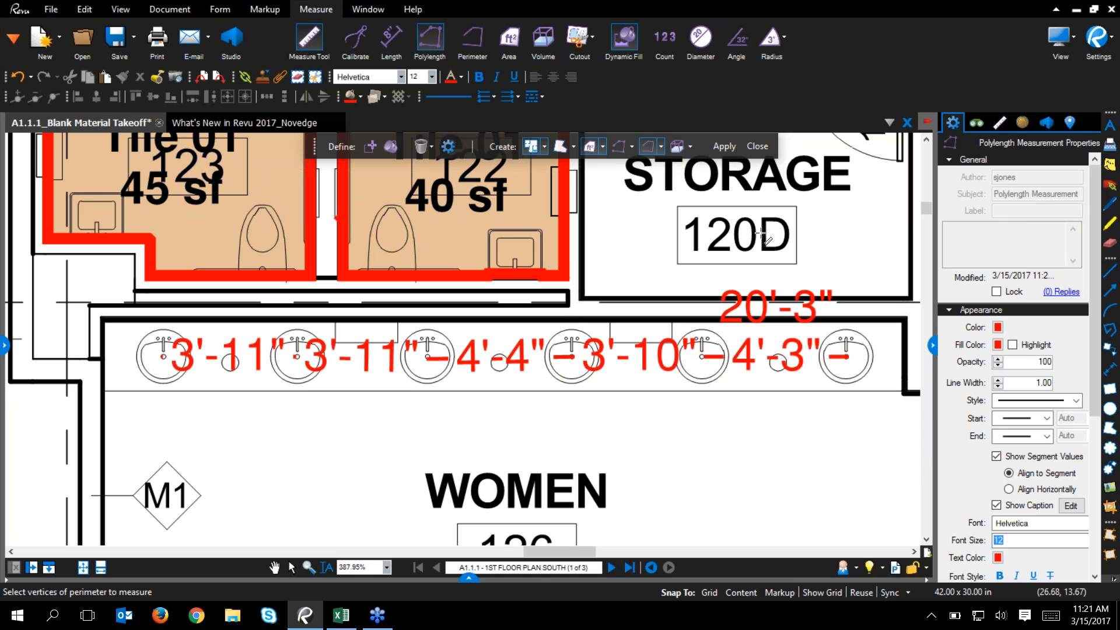
{"action": "key", "text": "Escape"}
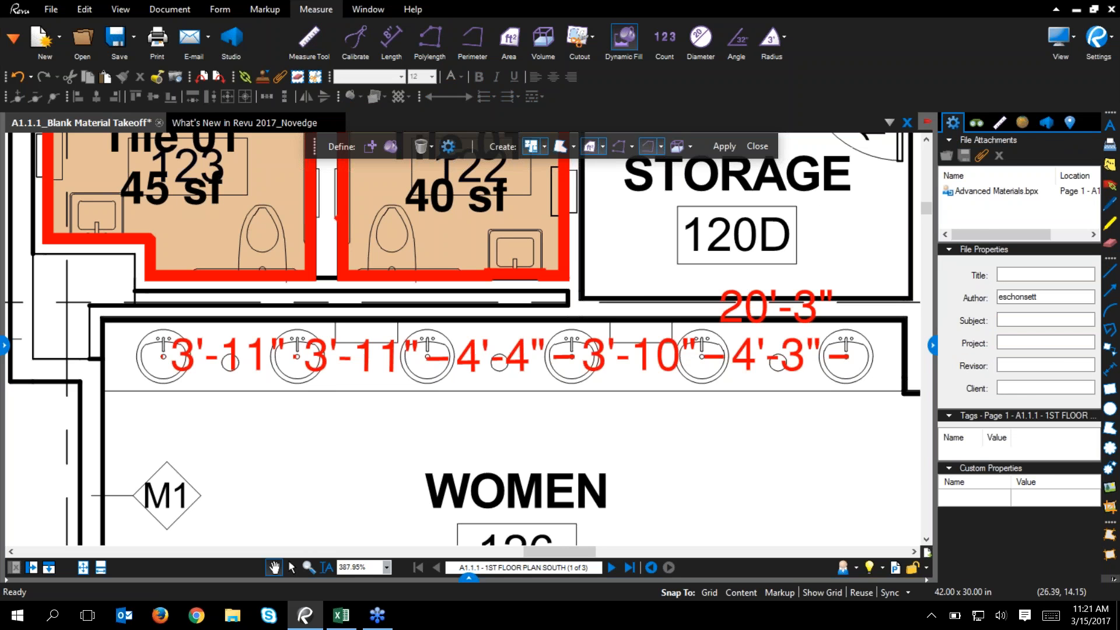
- Hide the total caption of the sink polylength measurement and check its entry in the markups list
{"action": "left_click", "coordinate": [760, 319]}
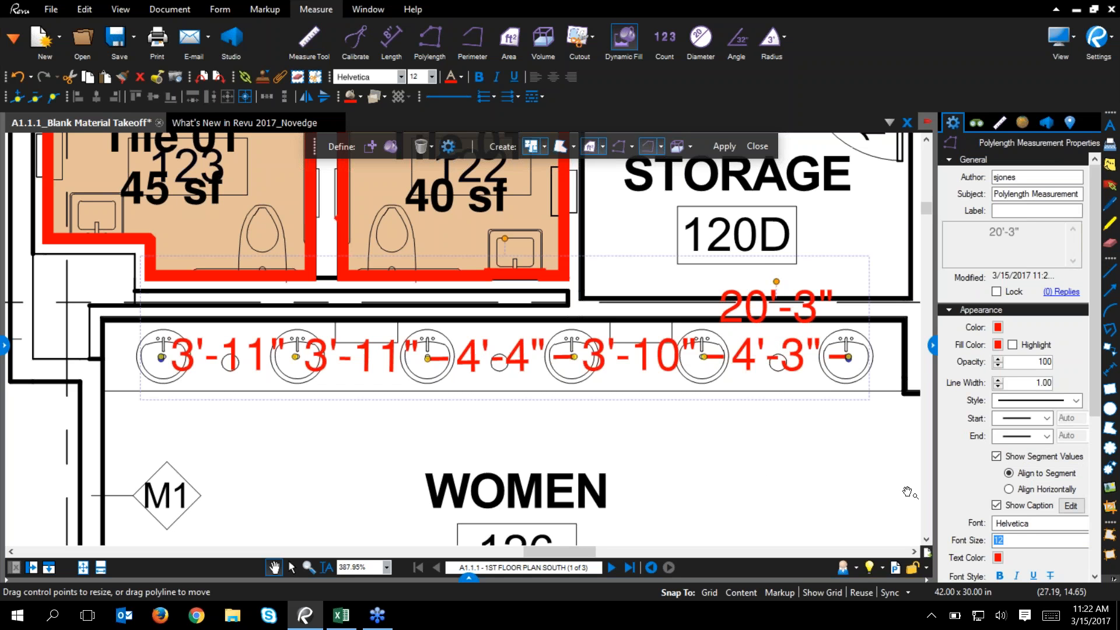
{"action": "left_click", "coordinate": [1012, 505]}
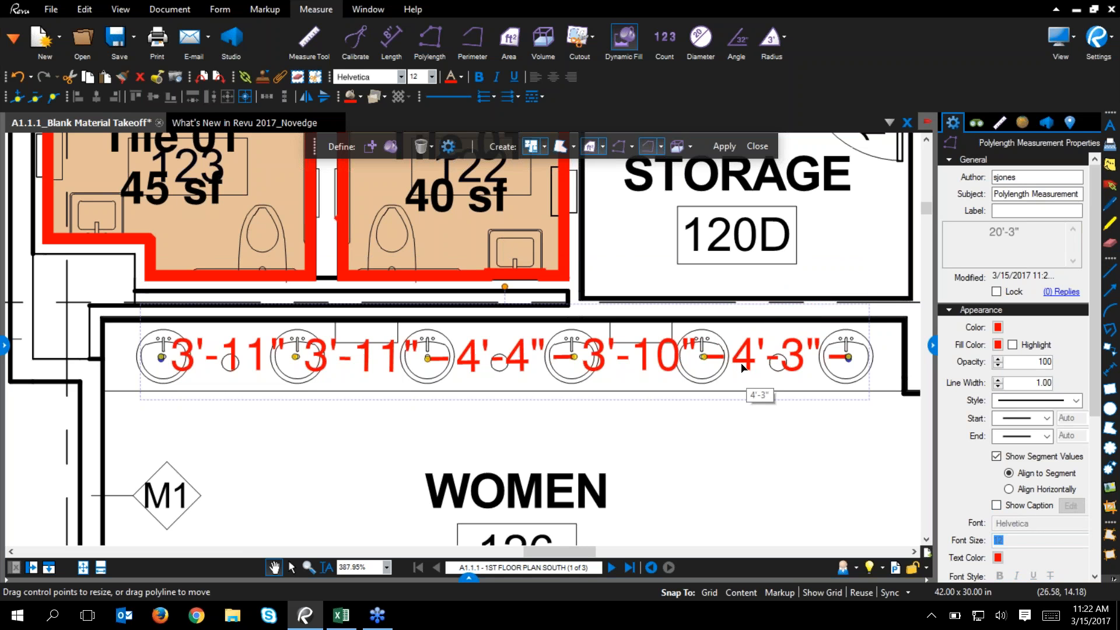
{"action": "left_click", "coordinate": [468, 577]}
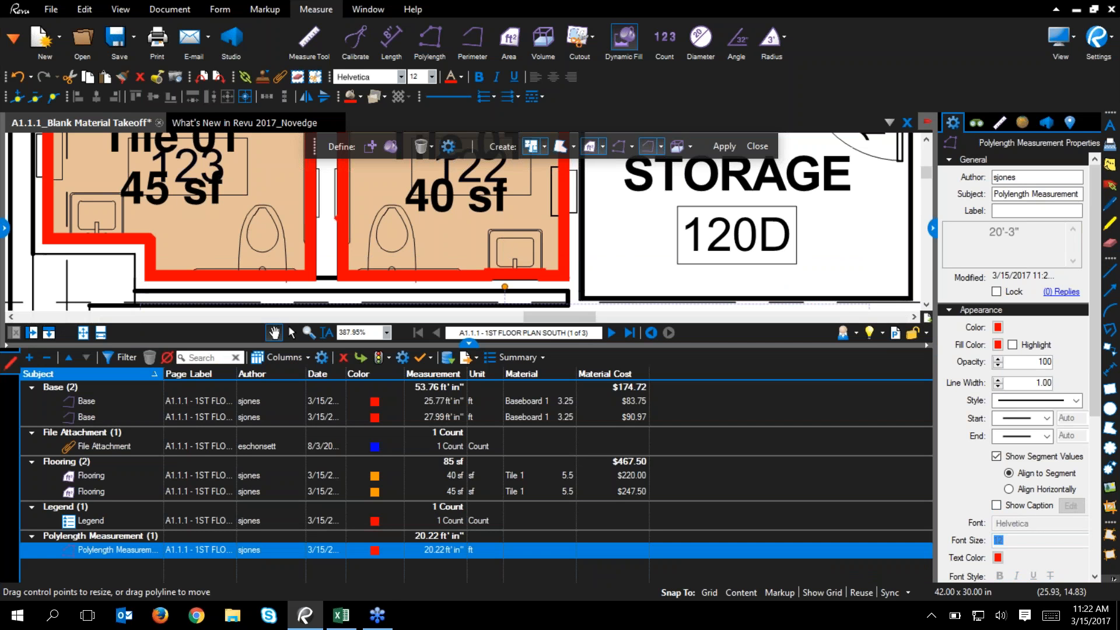
{"action": "left_click", "coordinate": [401, 552]}
{"action": "left_click", "coordinate": [468, 343]}
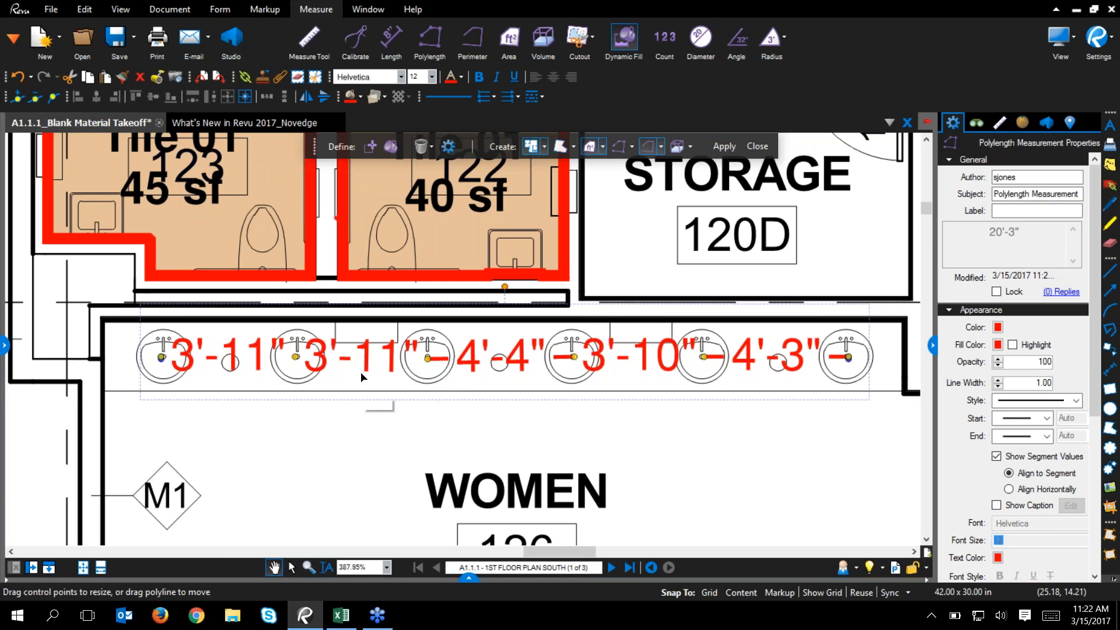
- Split the sink polylength measurement in WOMEN 126 into separate measurements at all of its segments
{"action": "right_click", "coordinate": [395, 354]}
{"action": "mouse_move", "coordinate": [395, 356]}
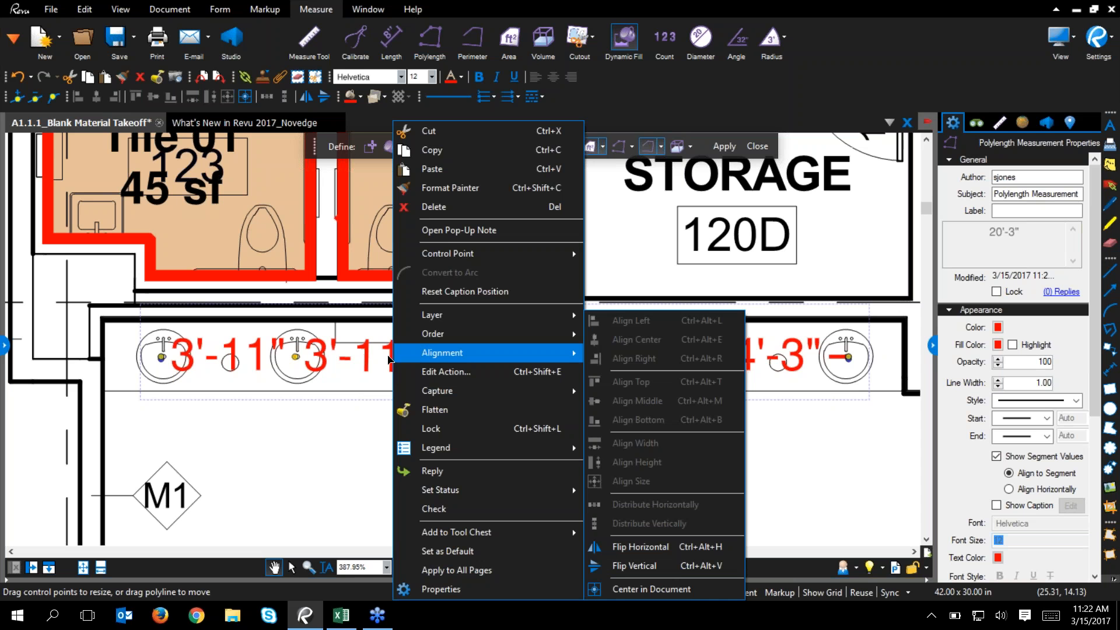
{"action": "left_click", "coordinate": [331, 354]}
{"action": "right_click", "coordinate": [331, 355]}
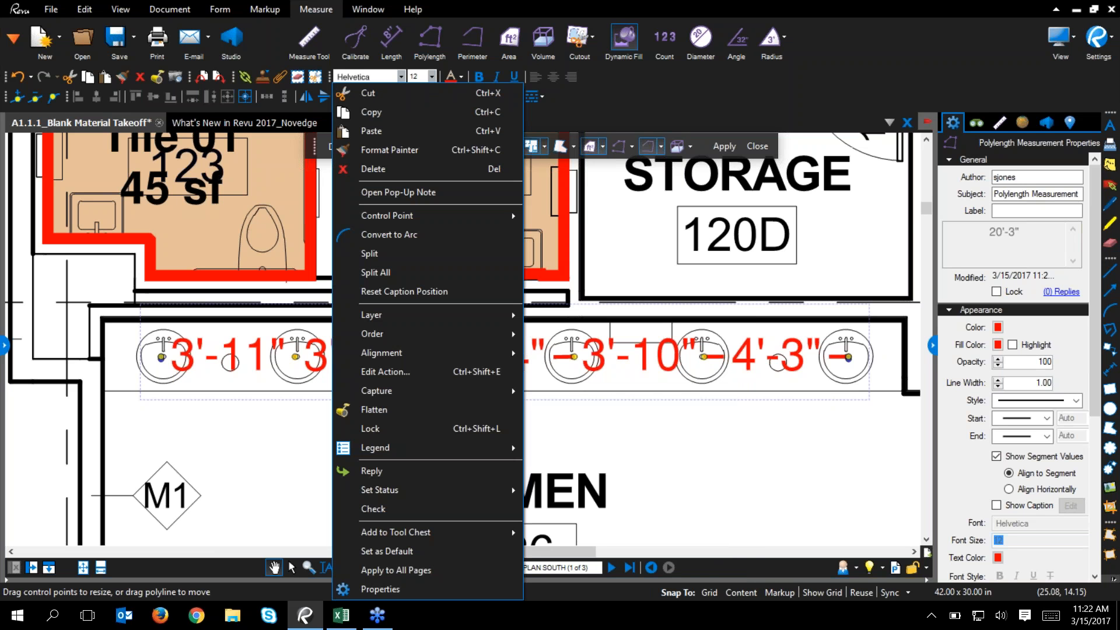
{"action": "left_click", "coordinate": [421, 272]}
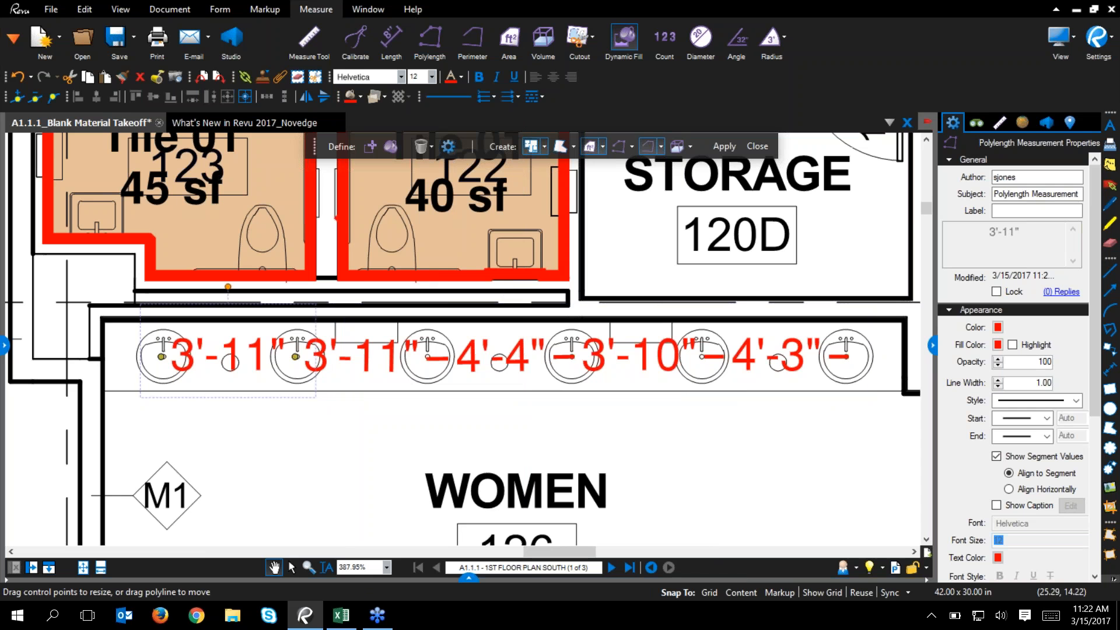
- Check the separated sink segments on the plan and in the markups list, and exit Dynamic Fill
{"action": "left_click", "coordinate": [384, 354]}
{"action": "left_click", "coordinate": [469, 352]}
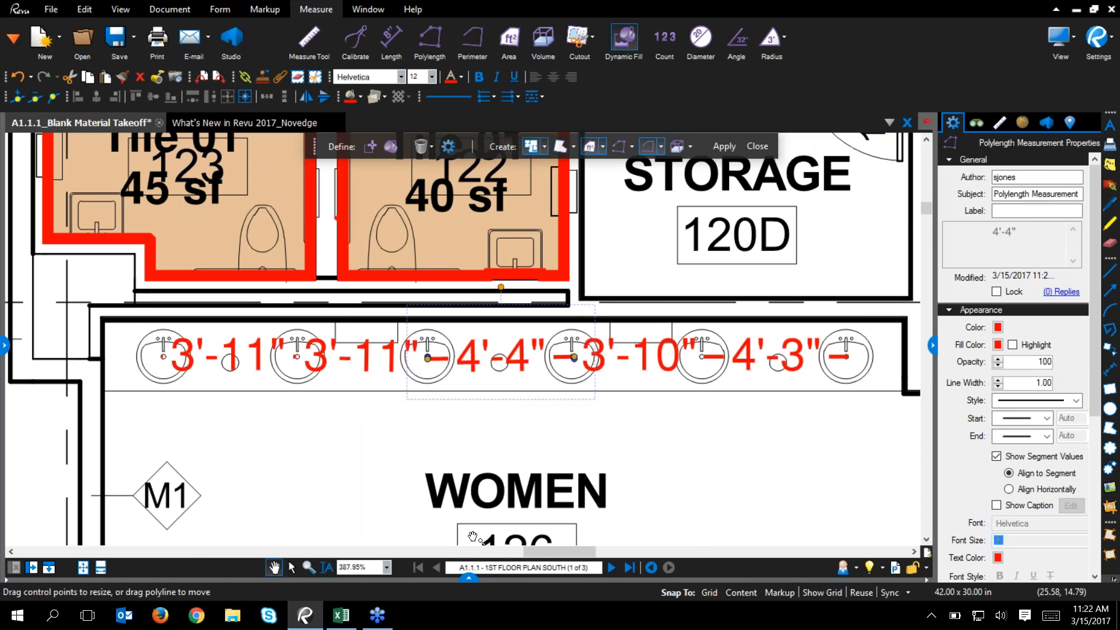
{"action": "left_click", "coordinate": [474, 578]}
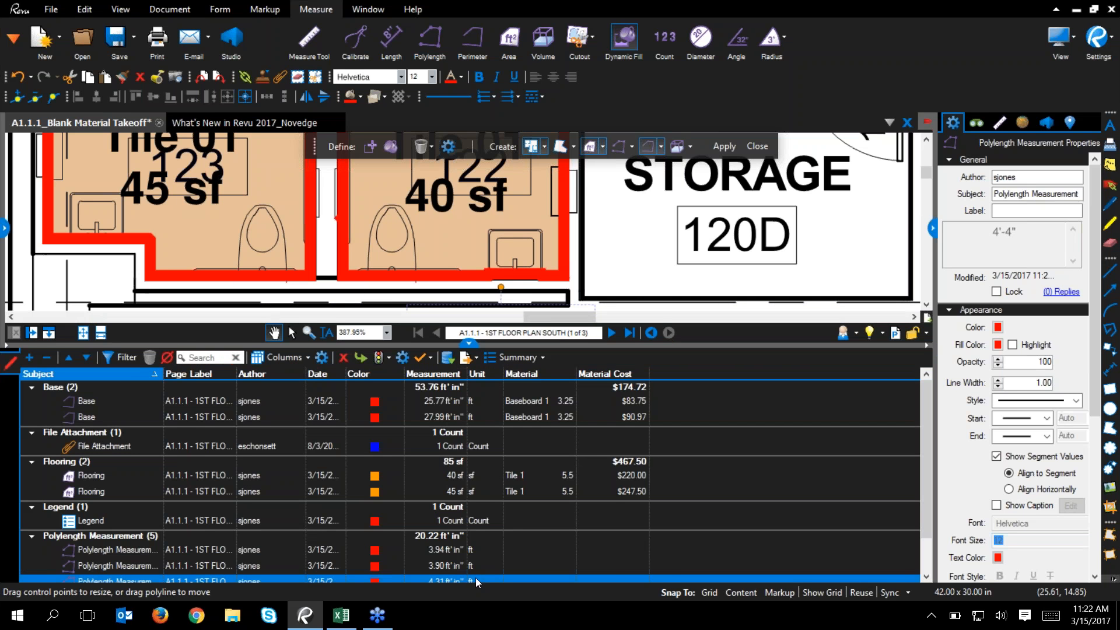
{"action": "left_click", "coordinate": [468, 348]}
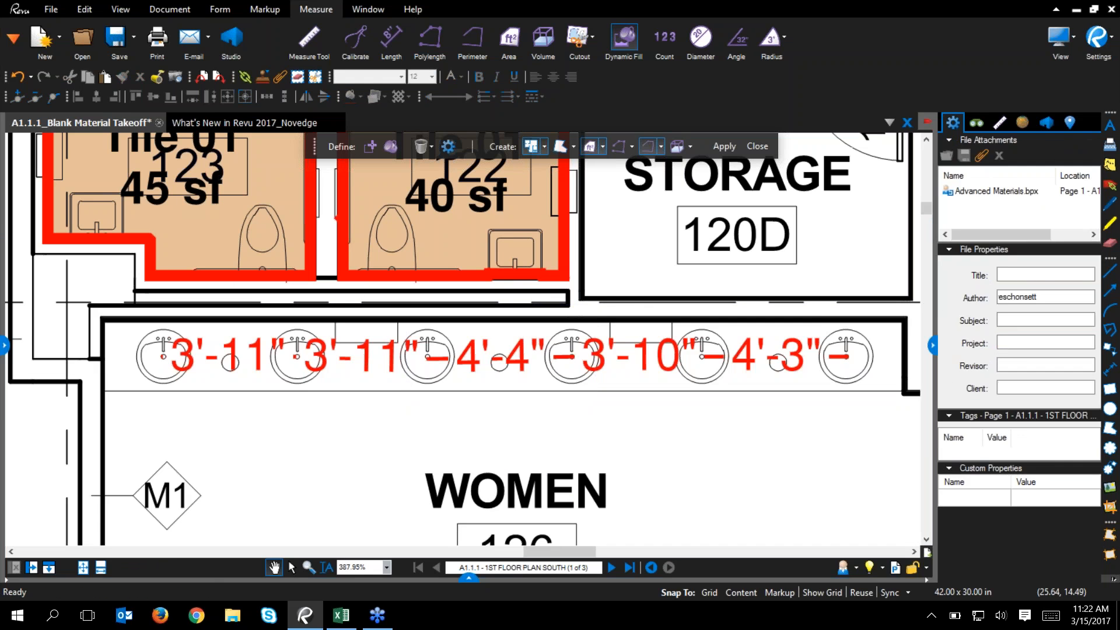
{"action": "key", "text": "Escape"}
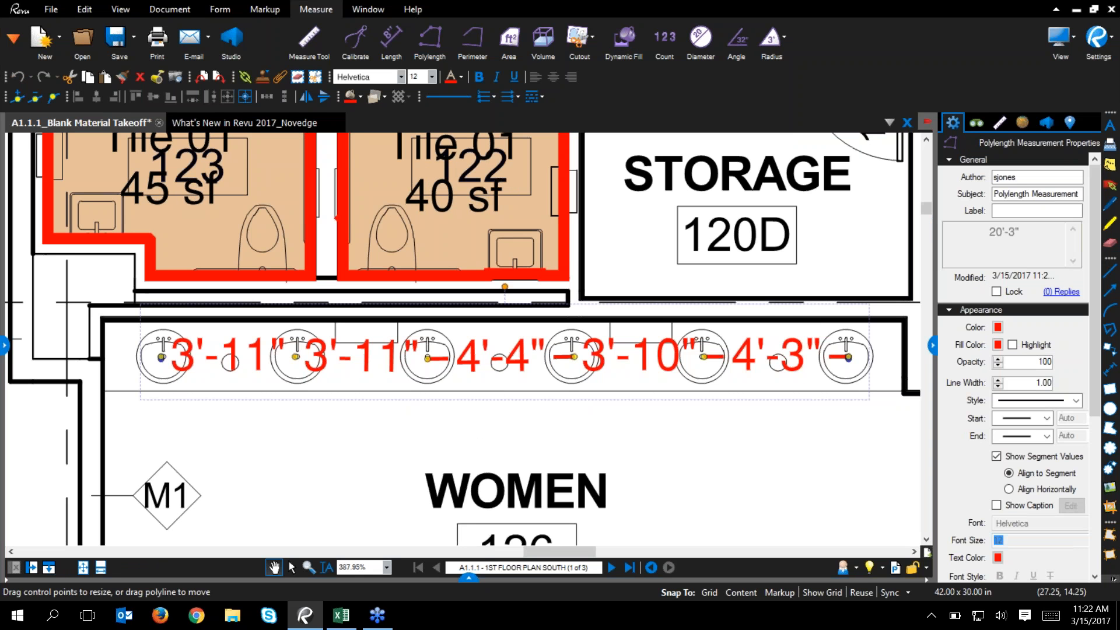
- Show the total caption of the whole sink polylength measurement and set its Rise/Drop to 10'
{"action": "left_click", "coordinate": [996, 505]}
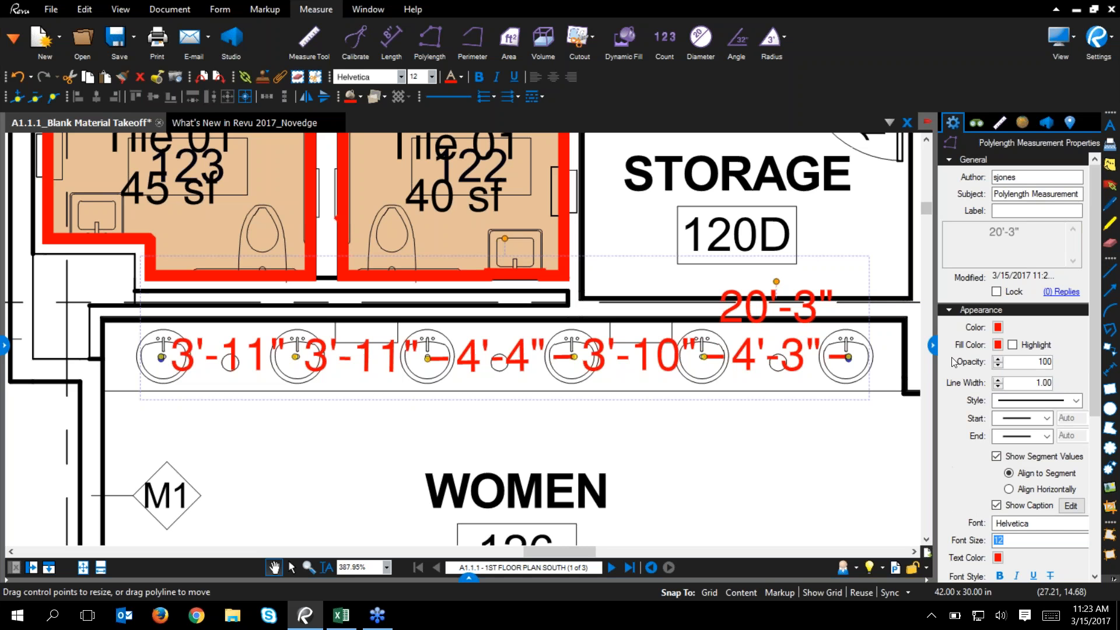
{"action": "left_click", "coordinate": [1001, 121]}
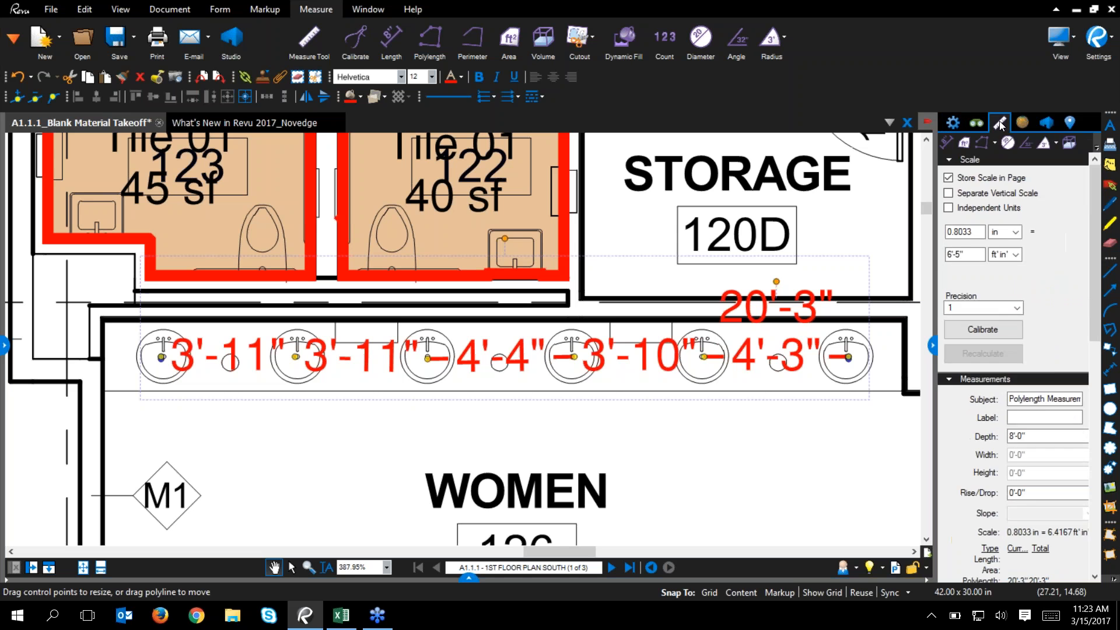
{"action": "scroll", "coordinate": [1041, 399], "scroll_direction": "down", "scroll_amount": 2}
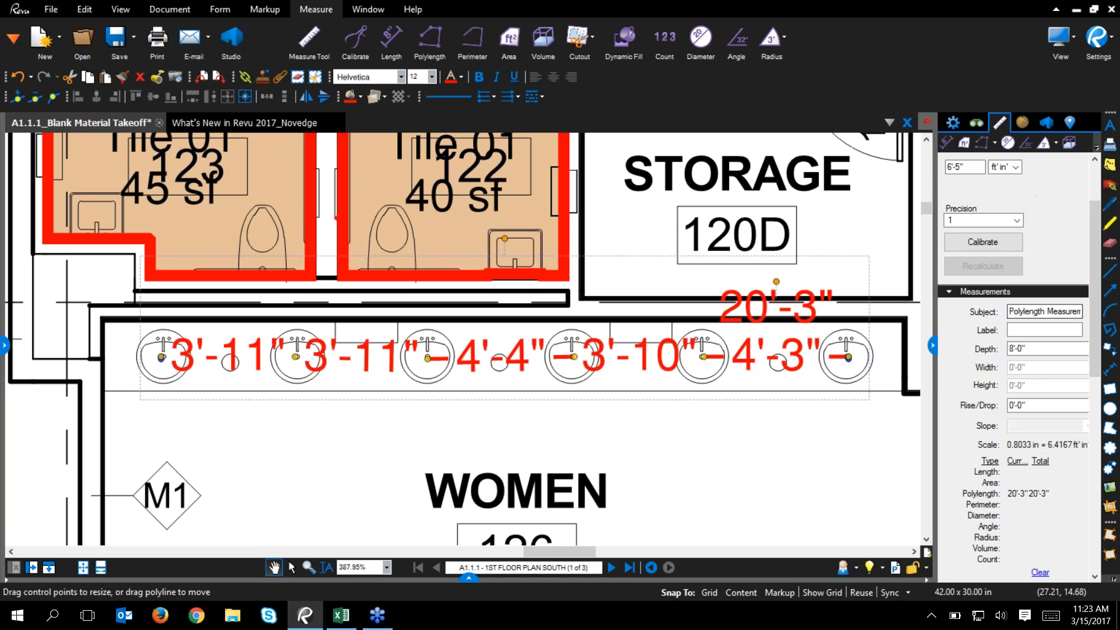
{"action": "left_click", "coordinate": [1032, 401]}
{"action": "double_click", "coordinate": [1030, 403]}
{"action": "type", "text": "10"}
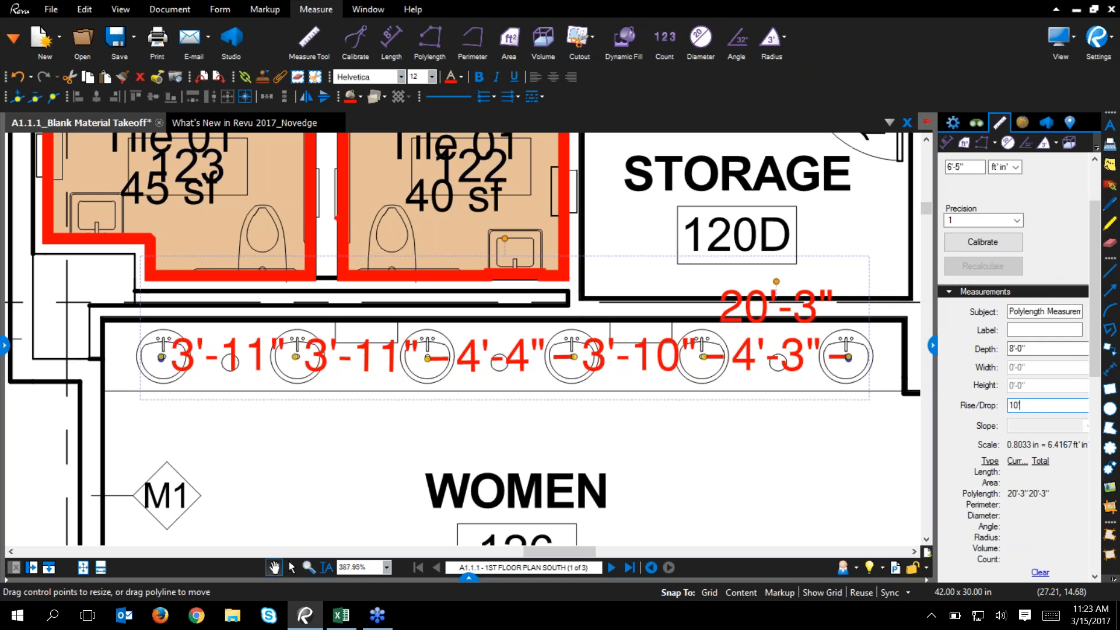
{"action": "type", "text": "'"}
{"action": "key", "text": "Return"}
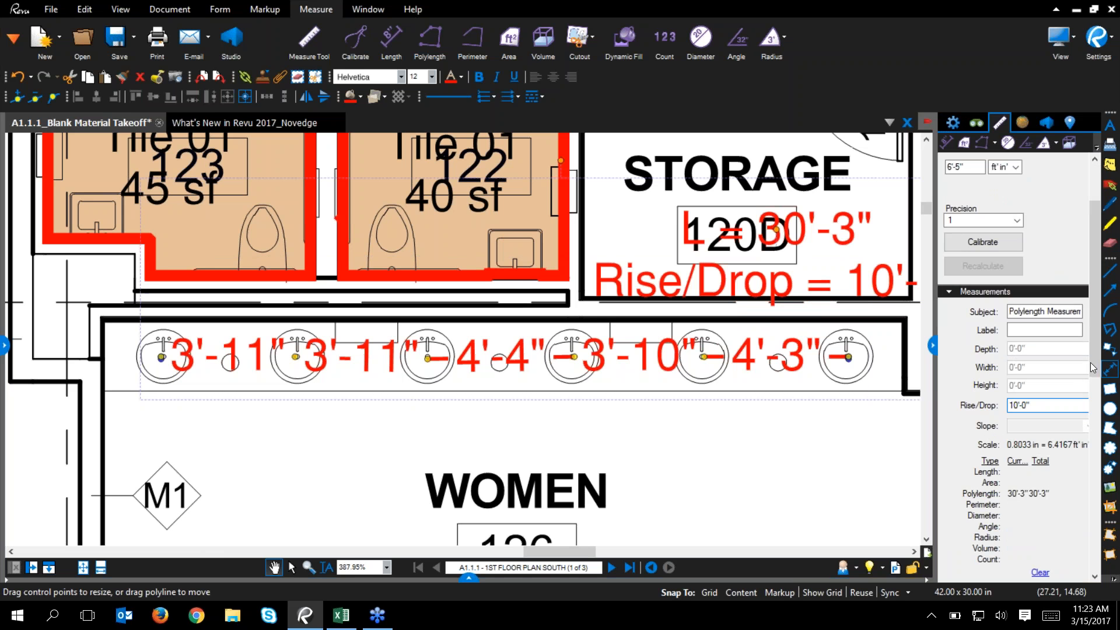
- Move the sink polylength measurement down off the sinks, over the WOMEN 126 label, and examine its length and Rise/Drop caption
{"action": "left_click_drag", "start_coordinate": [748, 291], "coordinate": [744, 466]}
{"action": "scroll", "coordinate": [768, 385], "scroll_direction": "down", "scroll_amount": 2}
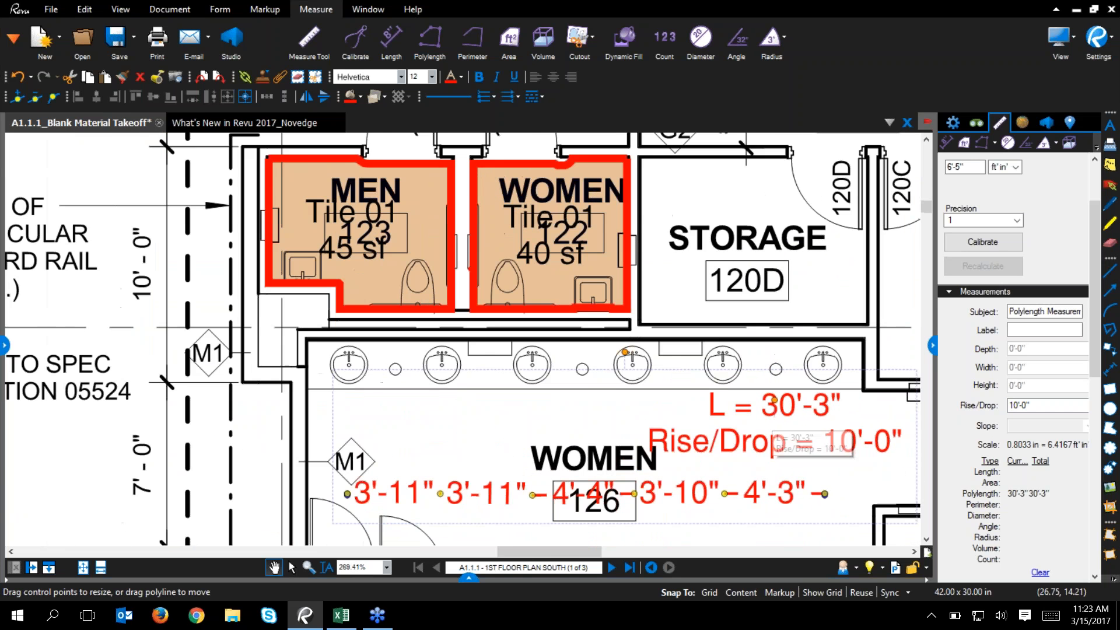
{"action": "scroll", "coordinate": [648, 323], "scroll_direction": "up", "scroll_amount": 3}
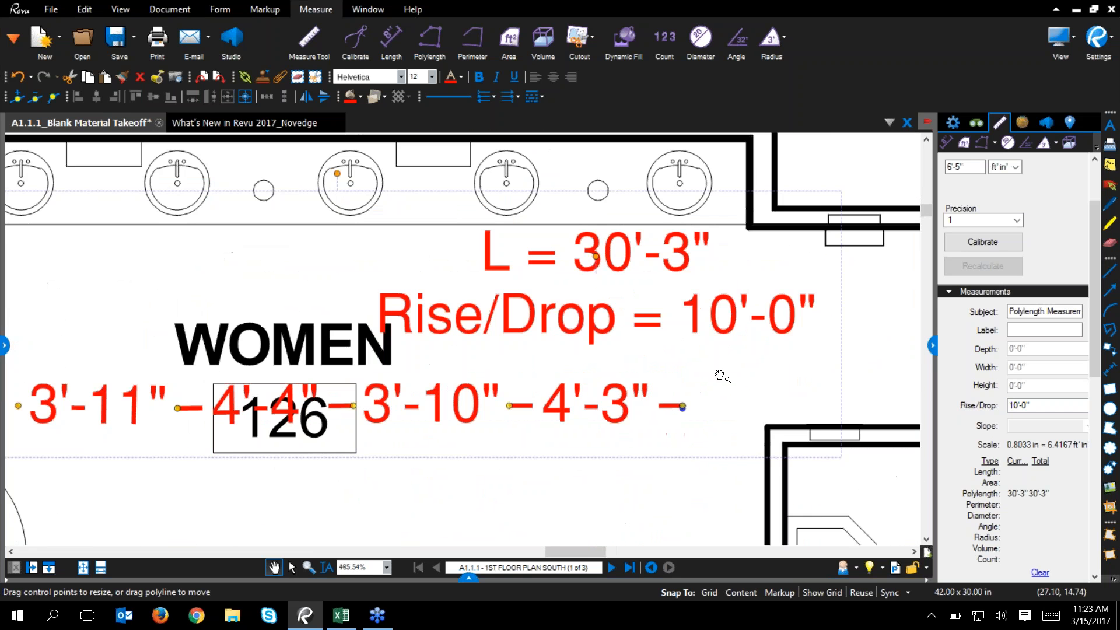
{"action": "left_click", "coordinate": [700, 325]}
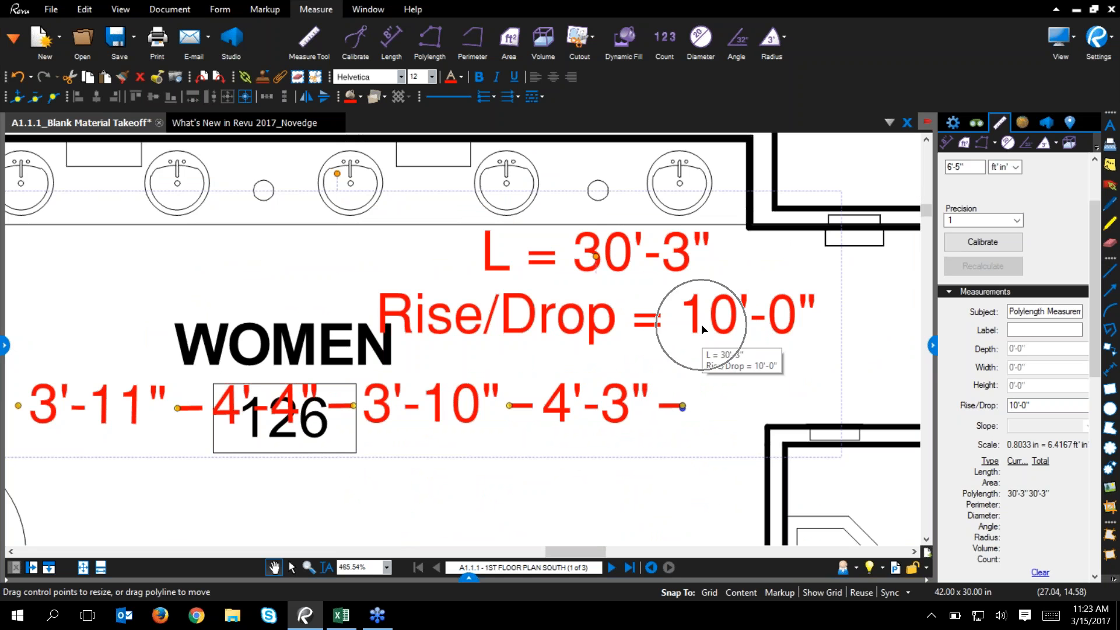
{"action": "left_click", "coordinate": [624, 261]}
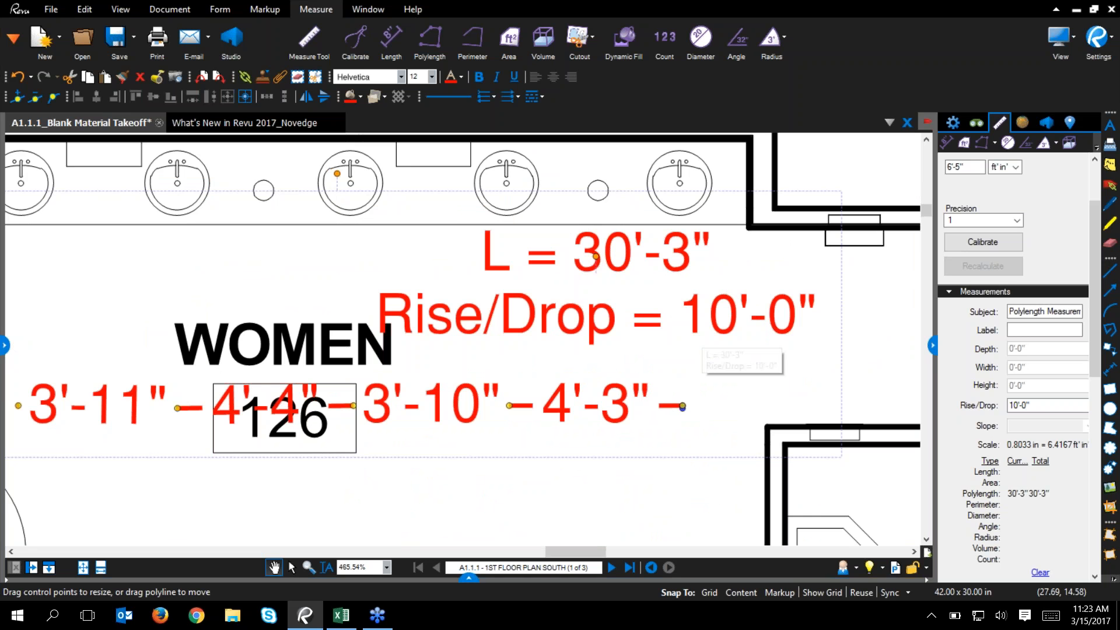
- Set the Rise/Drop of the sink polylength measurement to 20' and deselect it
{"action": "left_click", "coordinate": [1050, 407]}
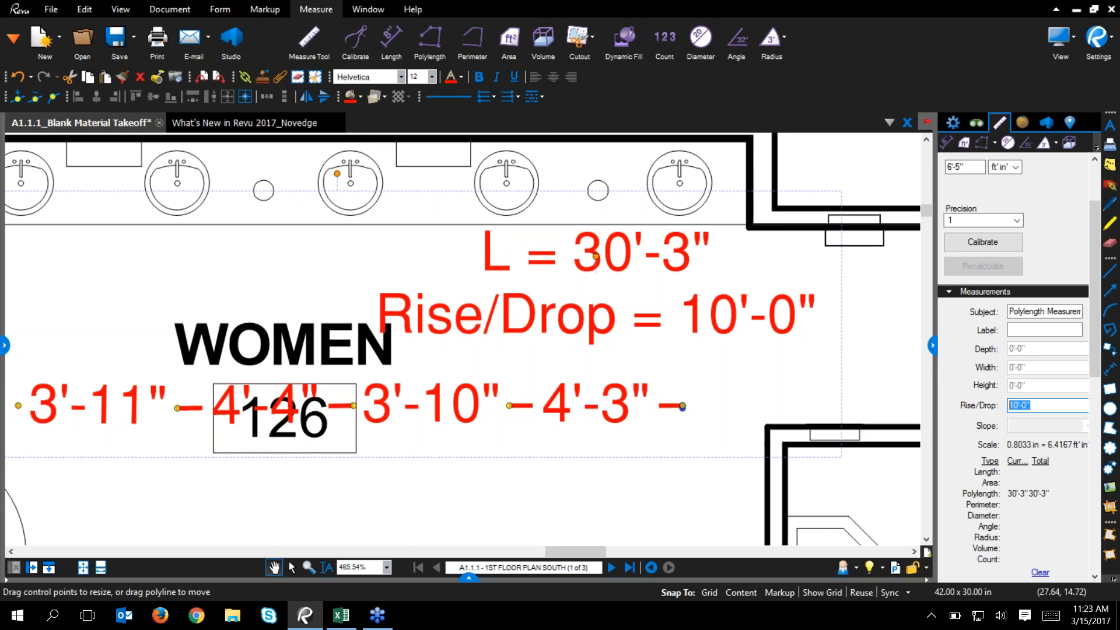
{"action": "type", "text": "209"}
{"action": "key", "text": "BackSpace"}
{"action": "key", "text": "Return"}
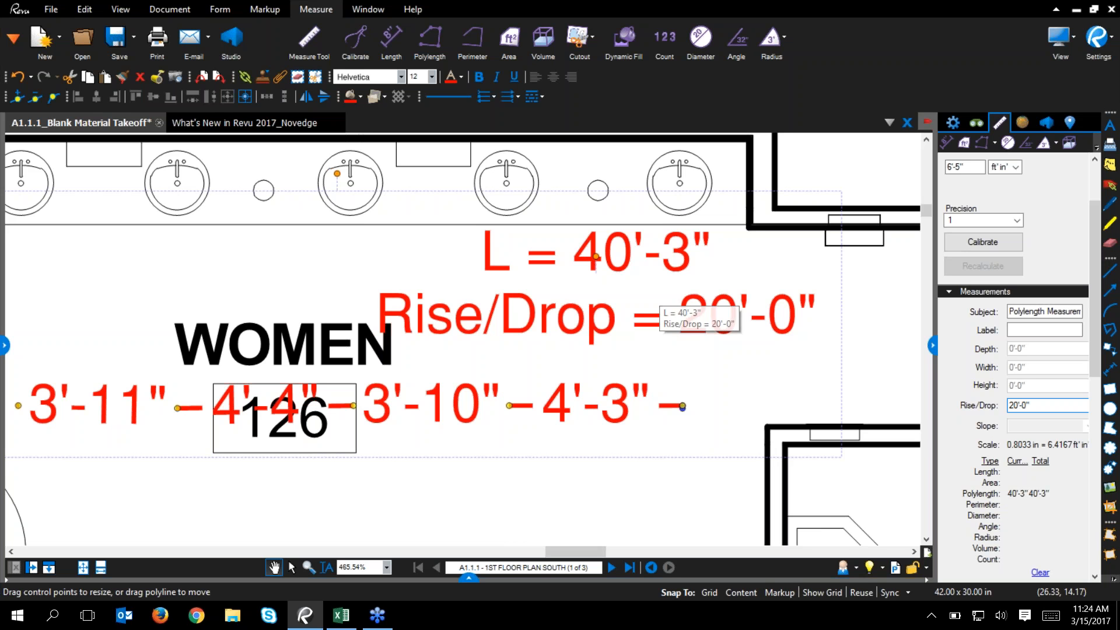
{"action": "left_click", "coordinate": [444, 179]}
- Fill the whole curved RAMP 4 area beside the break room with Dynamic Fill
{"action": "scroll", "coordinate": [444, 180], "scroll_direction": "down", "scroll_amount": 3}
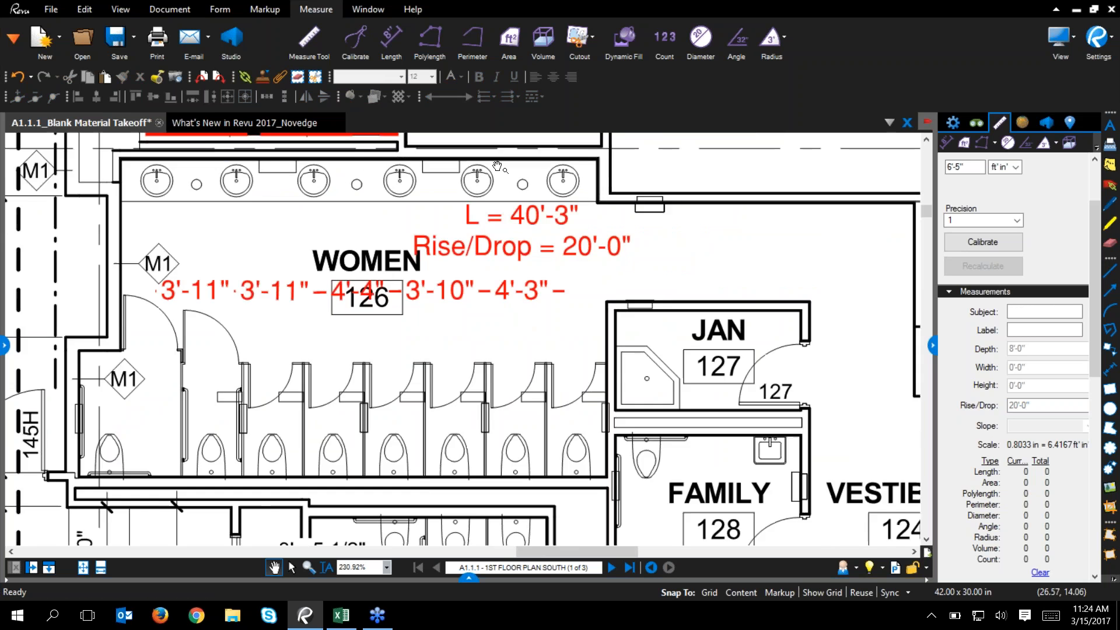
{"action": "left_click_drag", "start_coordinate": [499, 158], "coordinate": [494, 547]}
{"action": "scroll", "coordinate": [450, 194], "scroll_direction": "down", "scroll_amount": 4}
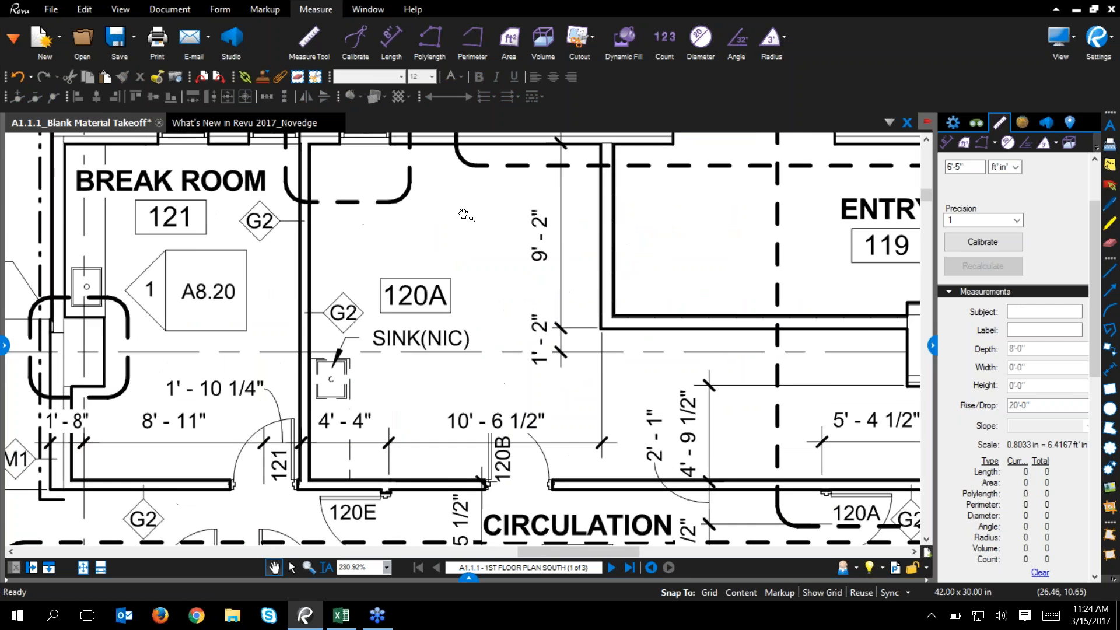
{"action": "left_click_drag", "start_coordinate": [471, 183], "coordinate": [412, 379]}
{"action": "scroll", "coordinate": [421, 349], "scroll_direction": "down", "scroll_amount": 3}
{"action": "scroll", "coordinate": [249, 360], "scroll_direction": "up", "scroll_amount": 3}
{"action": "left_click_drag", "start_coordinate": [282, 378], "coordinate": [362, 297]}
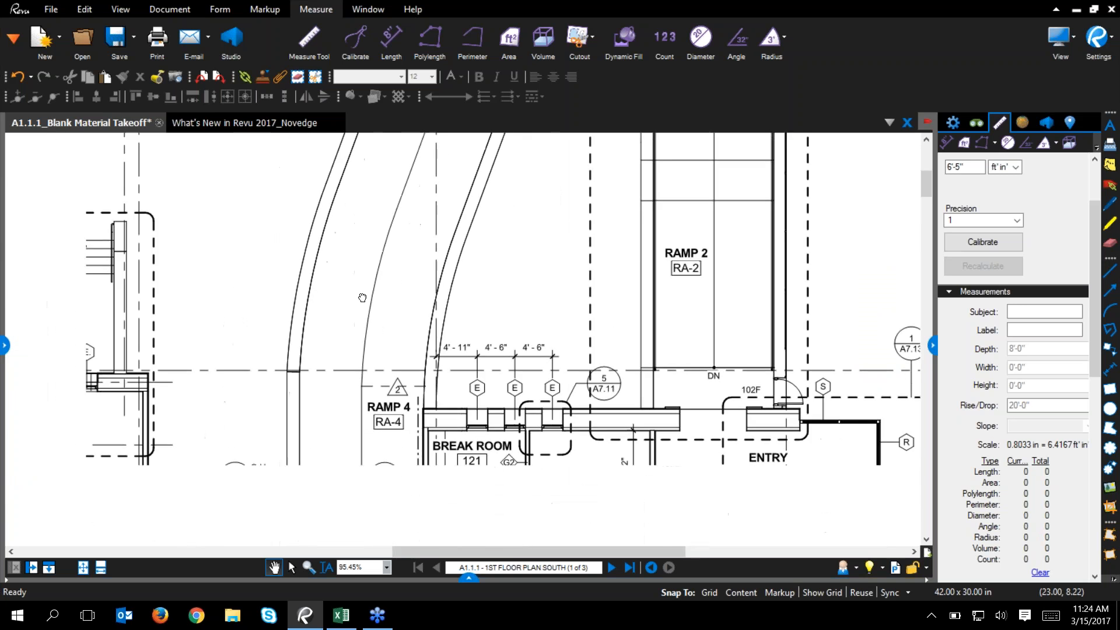
{"action": "scroll", "coordinate": [372, 330], "scroll_direction": "down", "scroll_amount": 1}
{"action": "left_click_drag", "start_coordinate": [386, 406], "coordinate": [442, 441]}
{"action": "scroll", "coordinate": [465, 386], "scroll_direction": "down", "scroll_amount": 1}
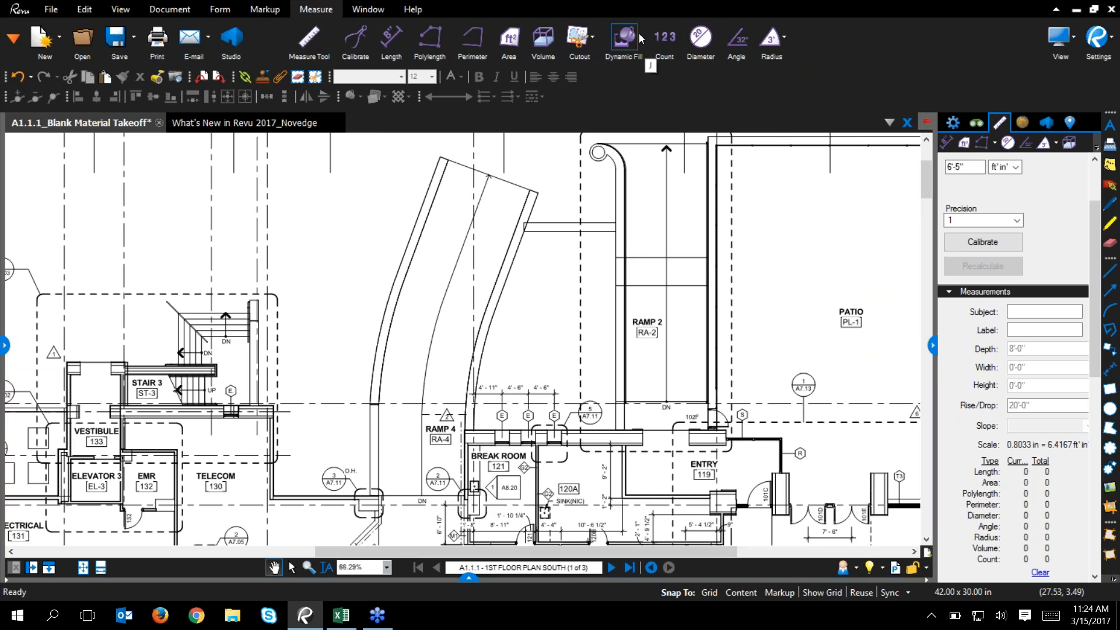
{"action": "left_click", "coordinate": [621, 42]}
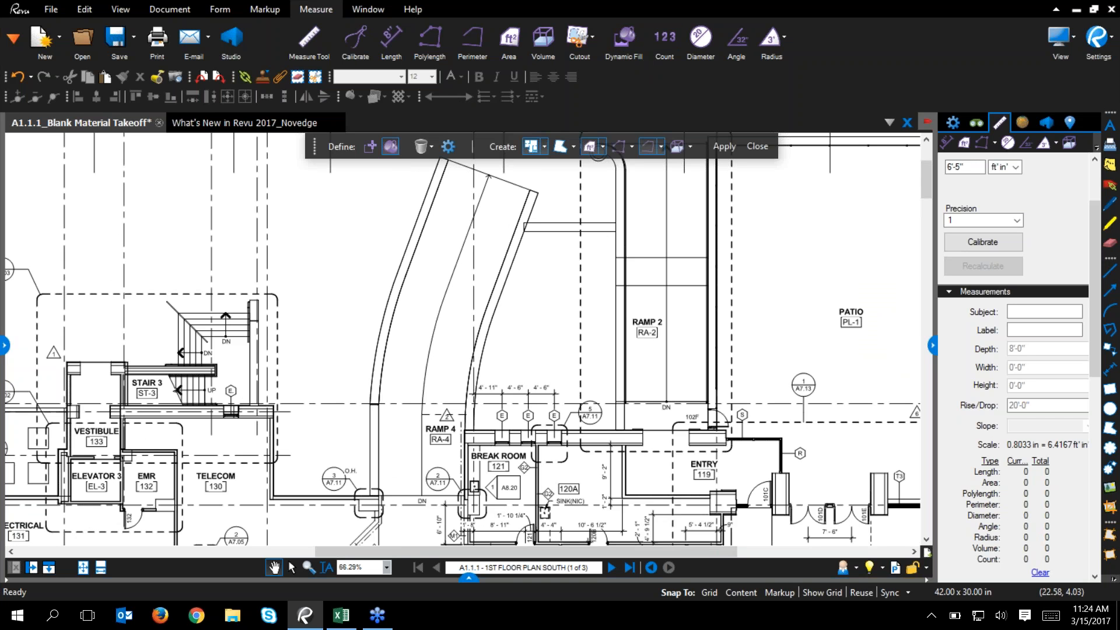
{"action": "mouse_move", "coordinate": [424, 287]}
{"action": "left_mouse_down"}
{"action": "mouse_move", "coordinate": [458, 201]}
{"action": "mouse_move", "coordinate": [473, 195]}
{"action": "mouse_move", "coordinate": [485, 227]}
{"action": "mouse_move", "coordinate": [432, 395]}
{"action": "mouse_move", "coordinate": [434, 425]}
{"action": "left_mouse_up"}
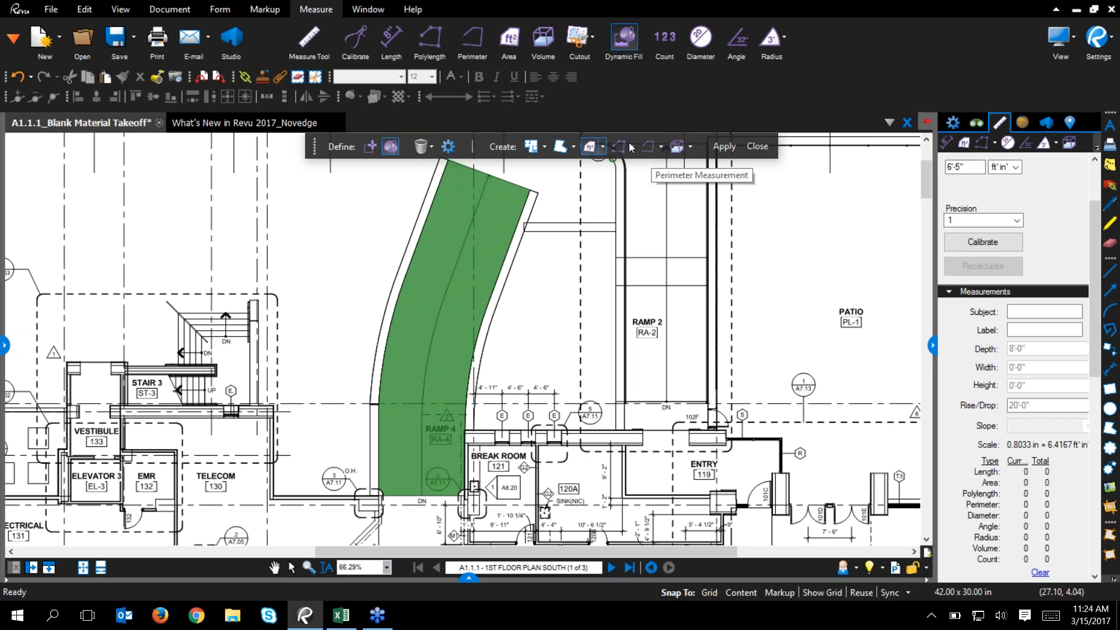
- Create a Flooring area measurement with the Concrete 01 tool from the RAMP 4 fill and check its caption
{"action": "left_click", "coordinate": [602, 147]}
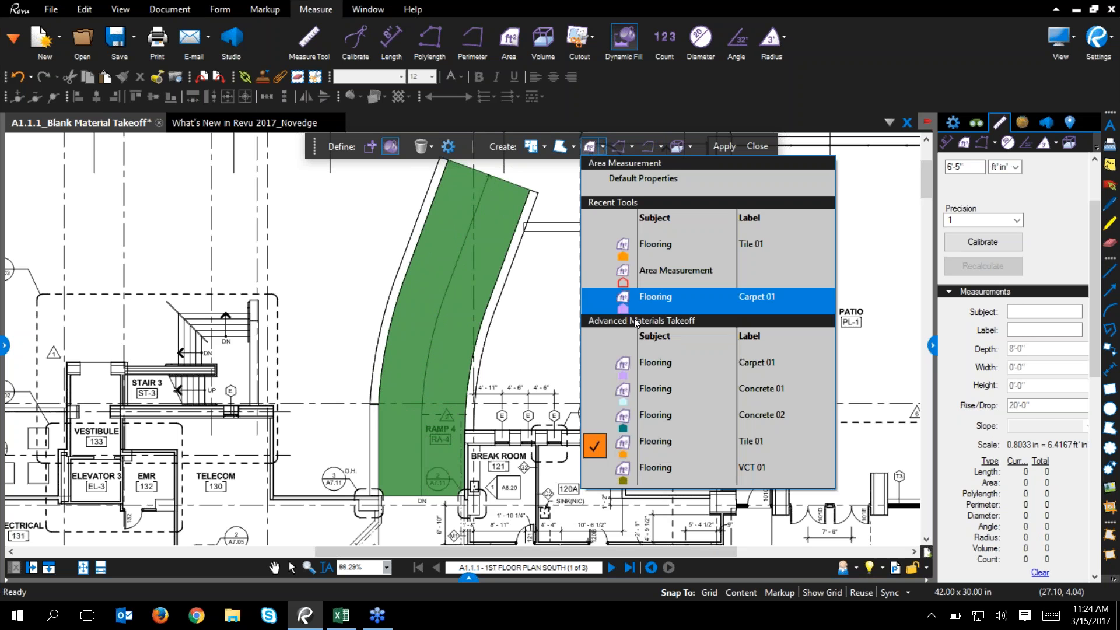
{"action": "left_click", "coordinate": [651, 401]}
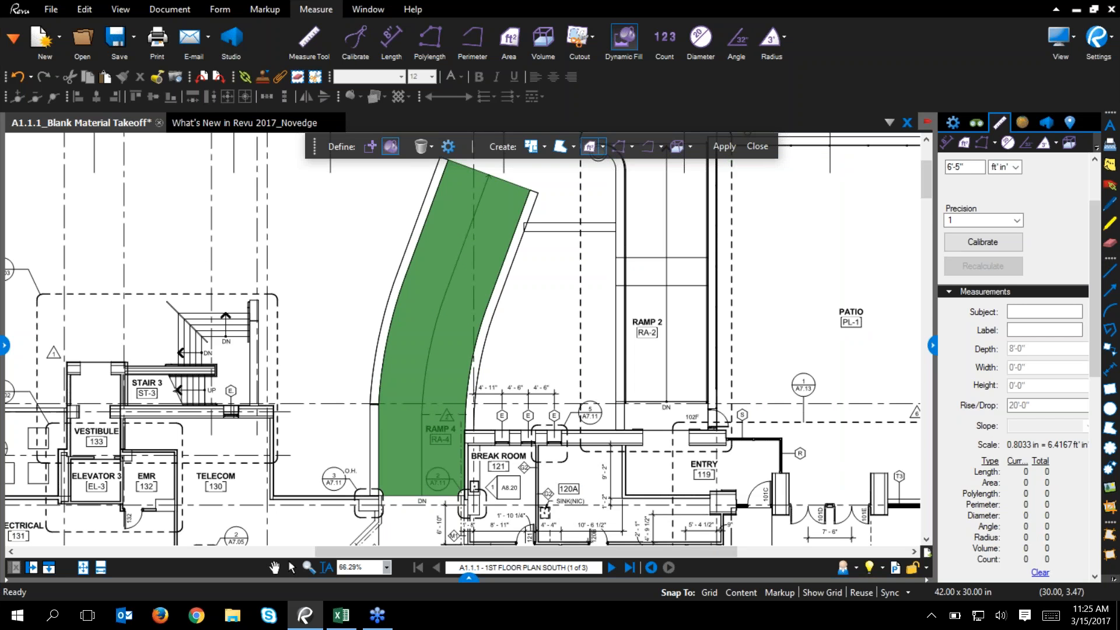
{"action": "left_click", "coordinate": [723, 146]}
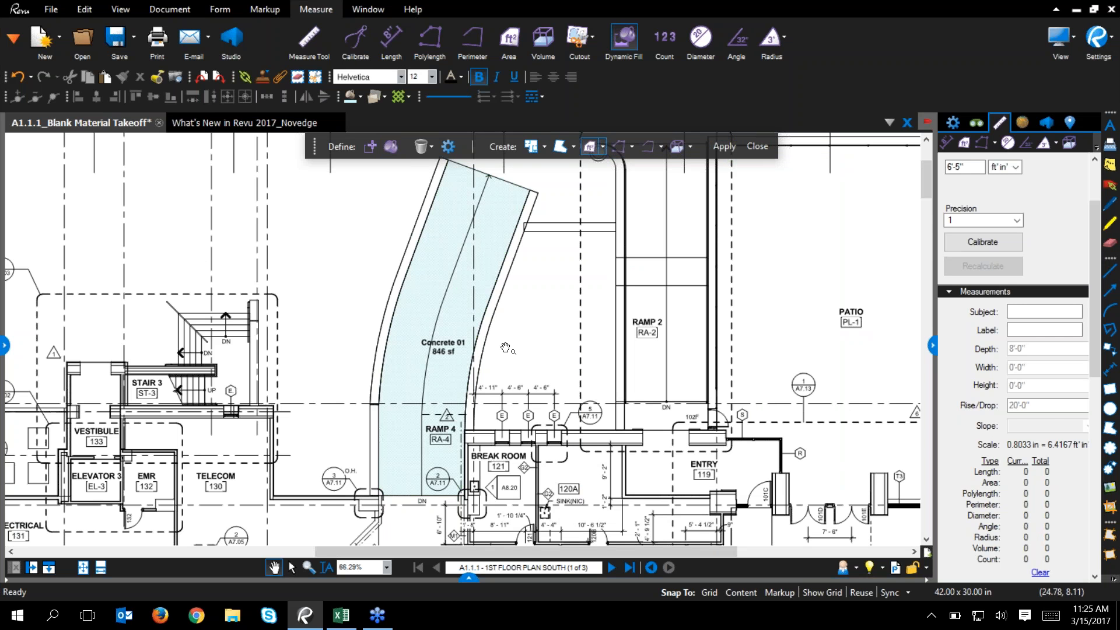
{"action": "scroll", "coordinate": [441, 362], "scroll_direction": "up", "scroll_amount": 5}
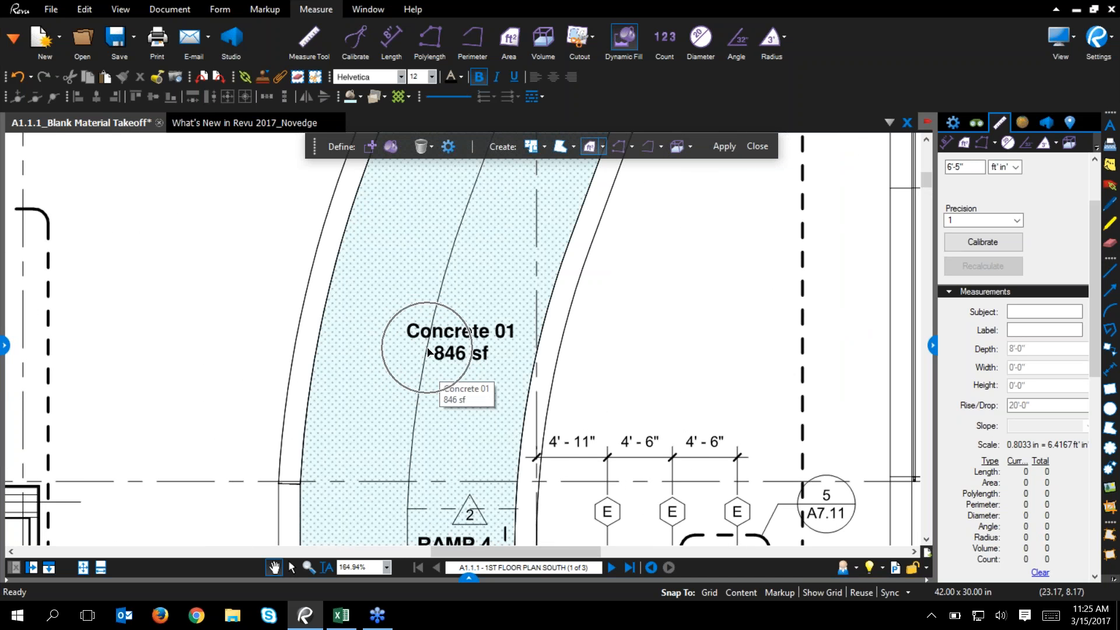
{"action": "scroll", "coordinate": [440, 353], "scroll_direction": "down", "scroll_amount": 5}
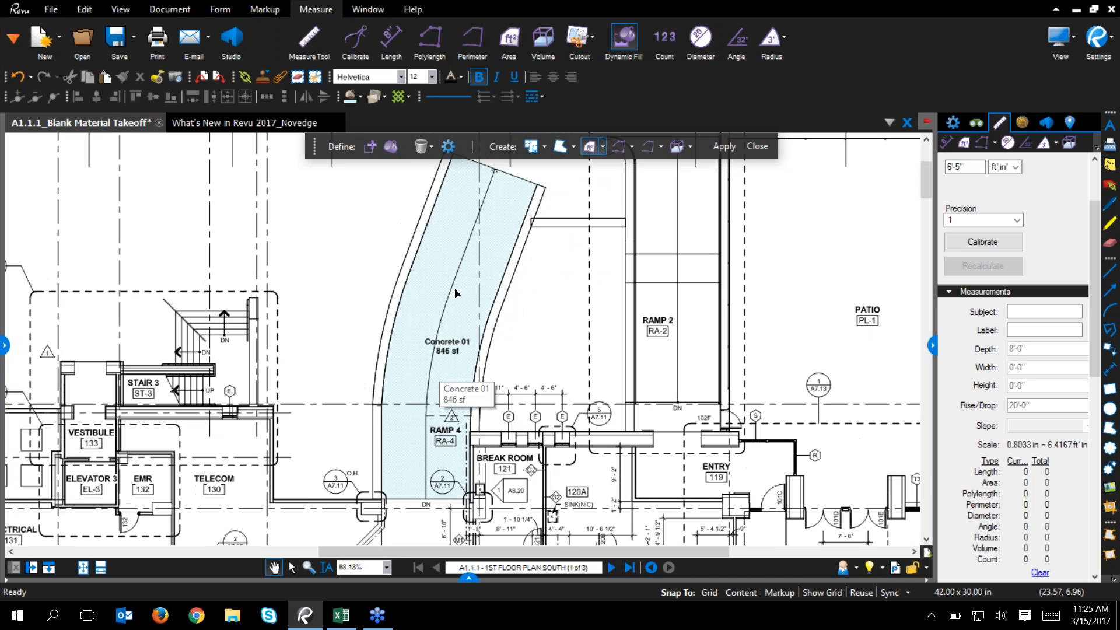
- Set the slope of the RAMP 4 Concrete 01 area measurement to 8% Grade and shift the measurement slightly
{"action": "left_click", "coordinate": [459, 277]}
{"action": "scroll", "coordinate": [609, 345], "scroll_direction": "up", "scroll_amount": 2}
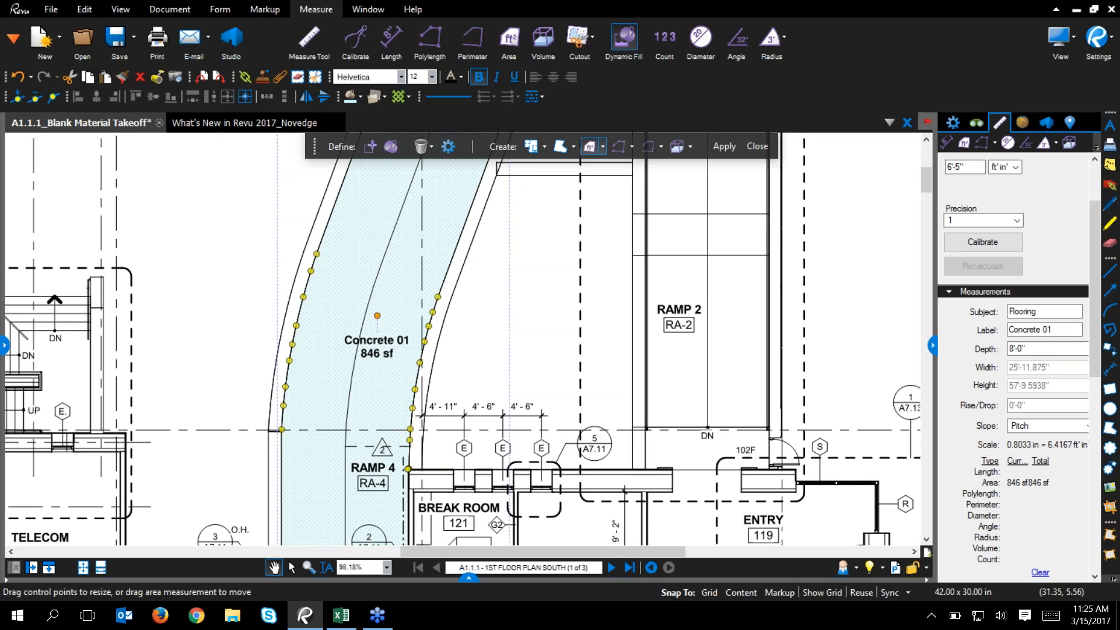
{"action": "left_click_drag", "start_coordinate": [935, 344], "coordinate": [761, 344]}
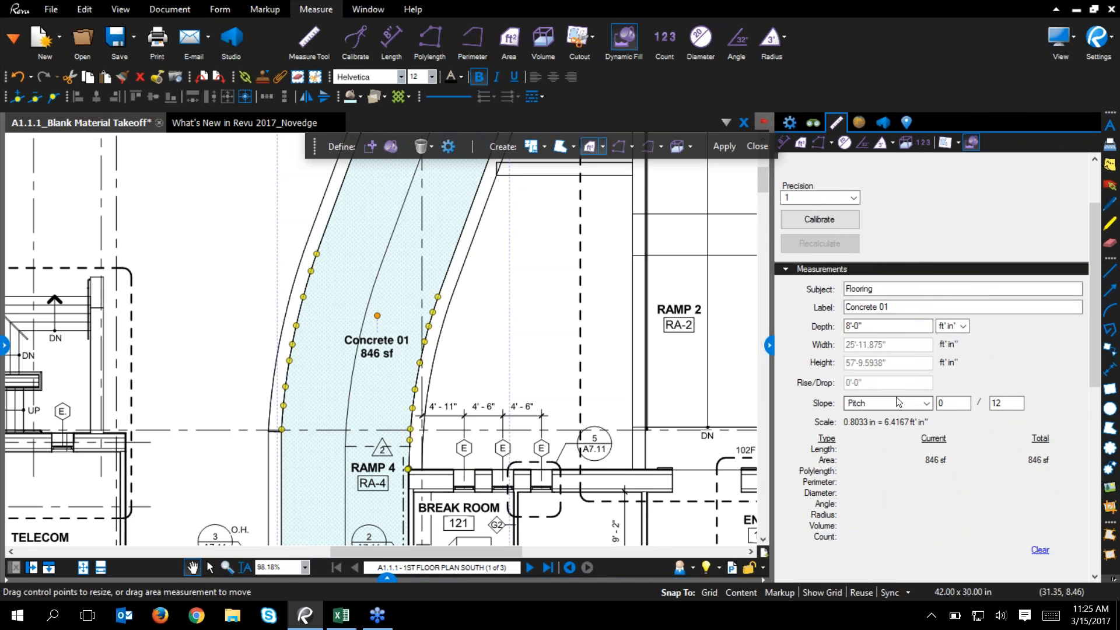
{"action": "left_click", "coordinate": [923, 402]}
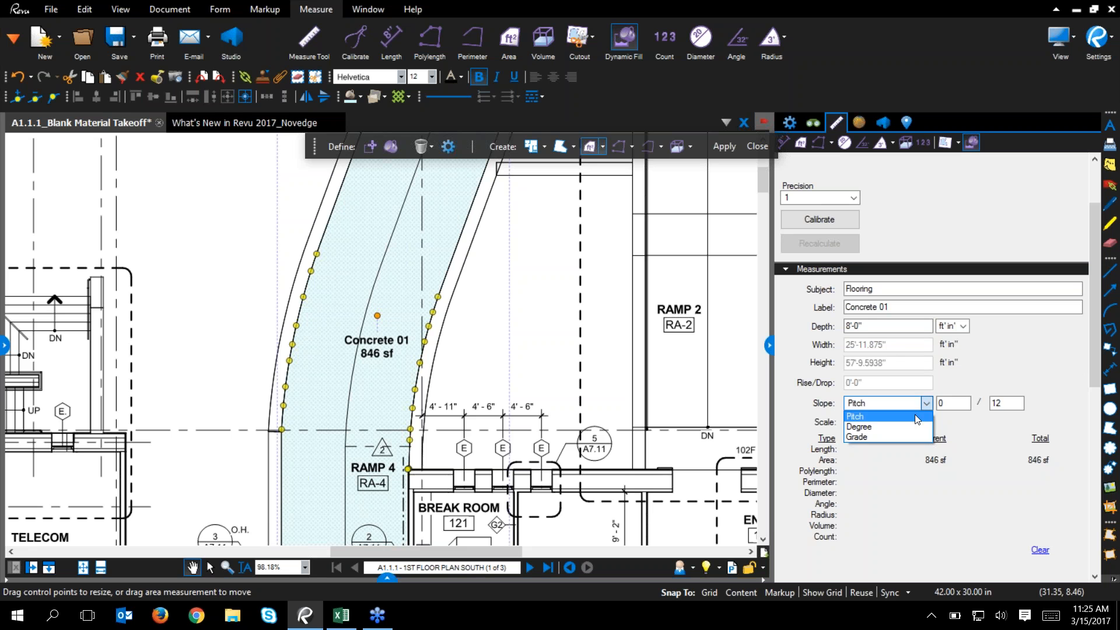
{"action": "left_click", "coordinate": [907, 437]}
{"action": "key", "text": "Tab"}
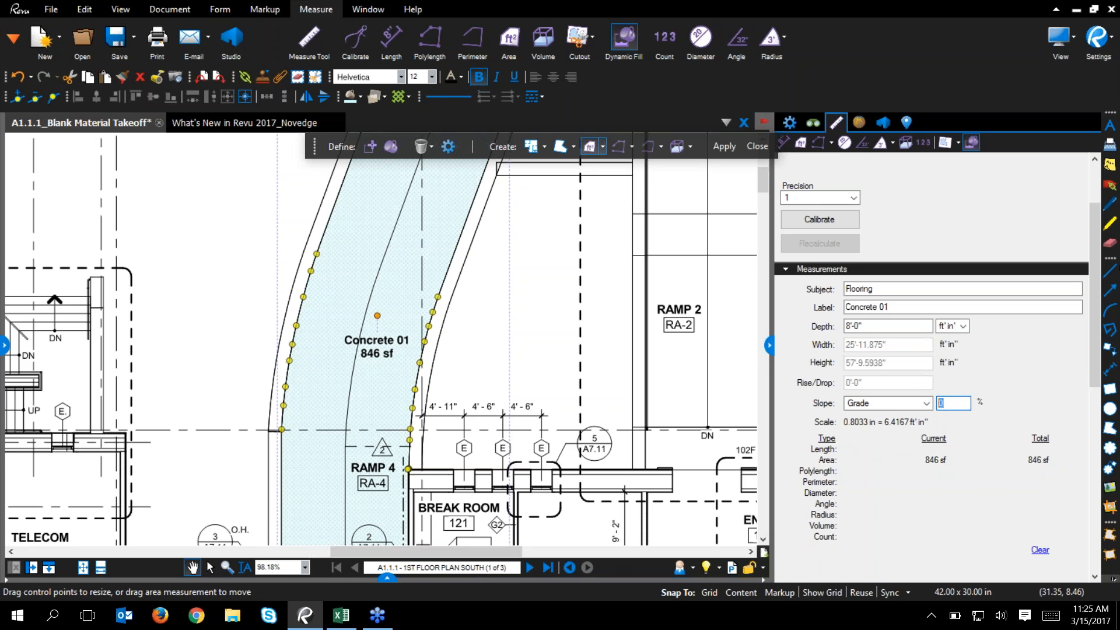
{"action": "type", "text": "8"}
{"action": "key", "text": "Return"}
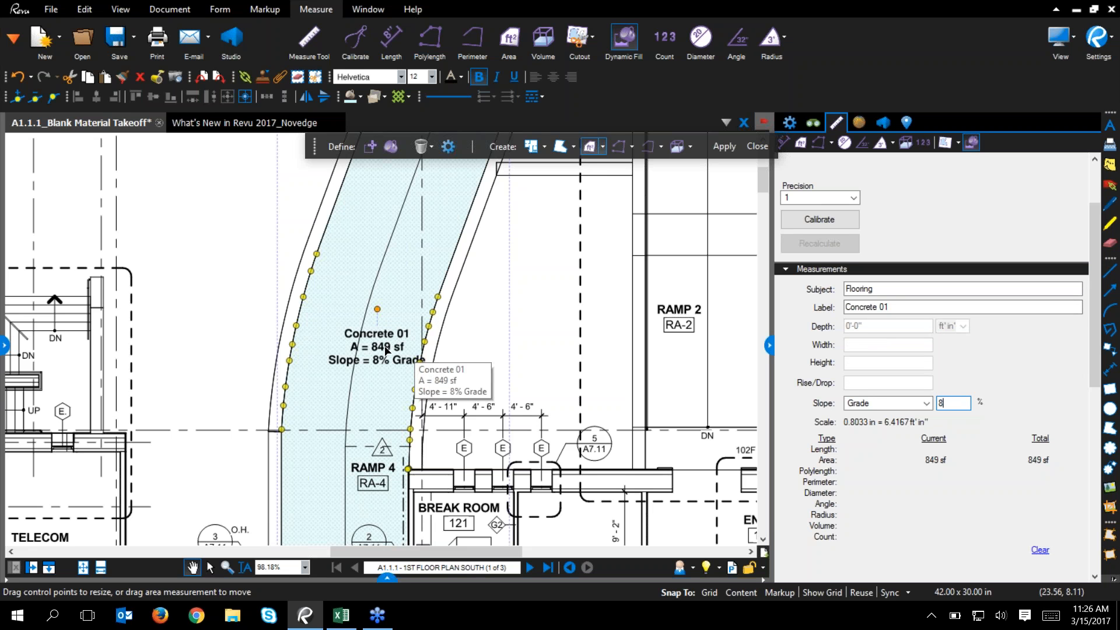
{"action": "left_click_drag", "start_coordinate": [384, 349], "coordinate": [368, 344]}
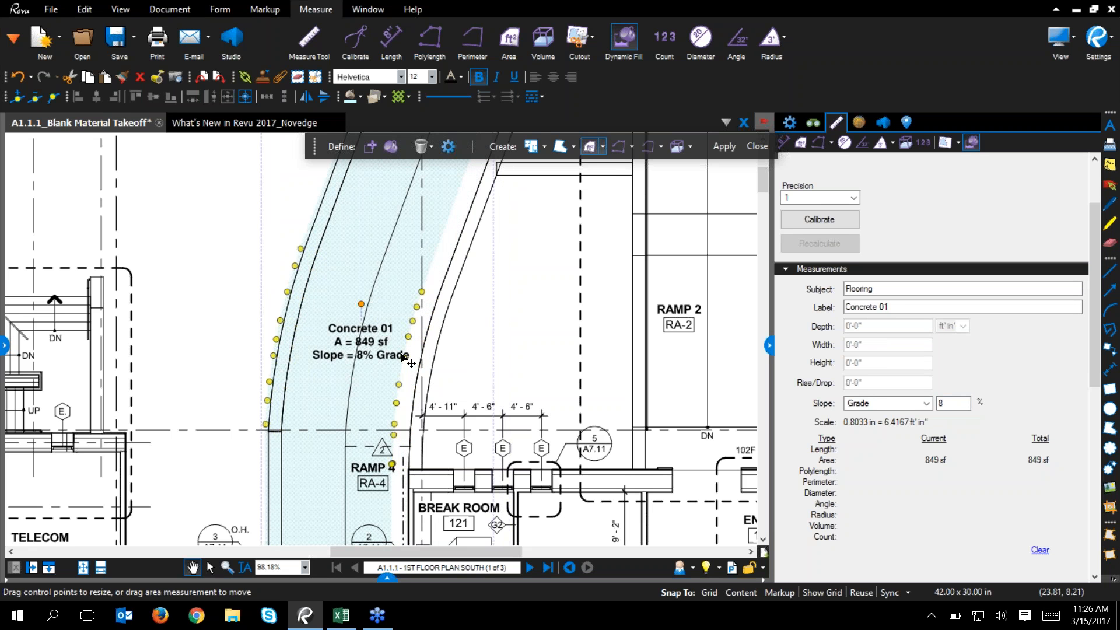
- Undo the last shift of the RAMP 4 Concrete 01 area measurement and set its slope to 15% Grade
{"action": "key", "text": "ctrl+z"}
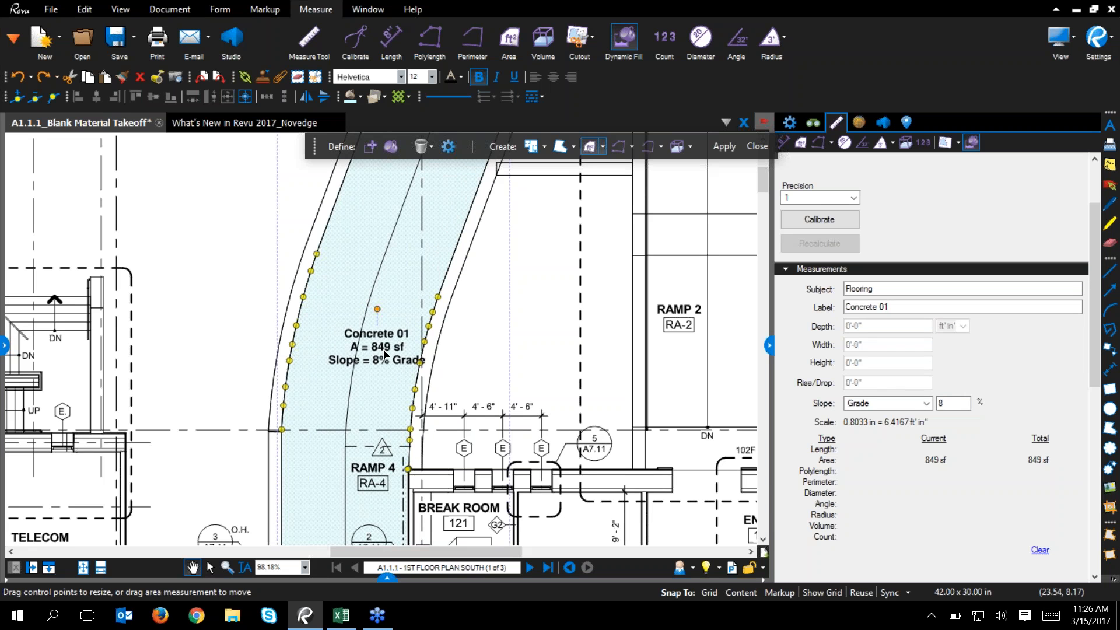
{"action": "key", "text": "ctrl+y"}
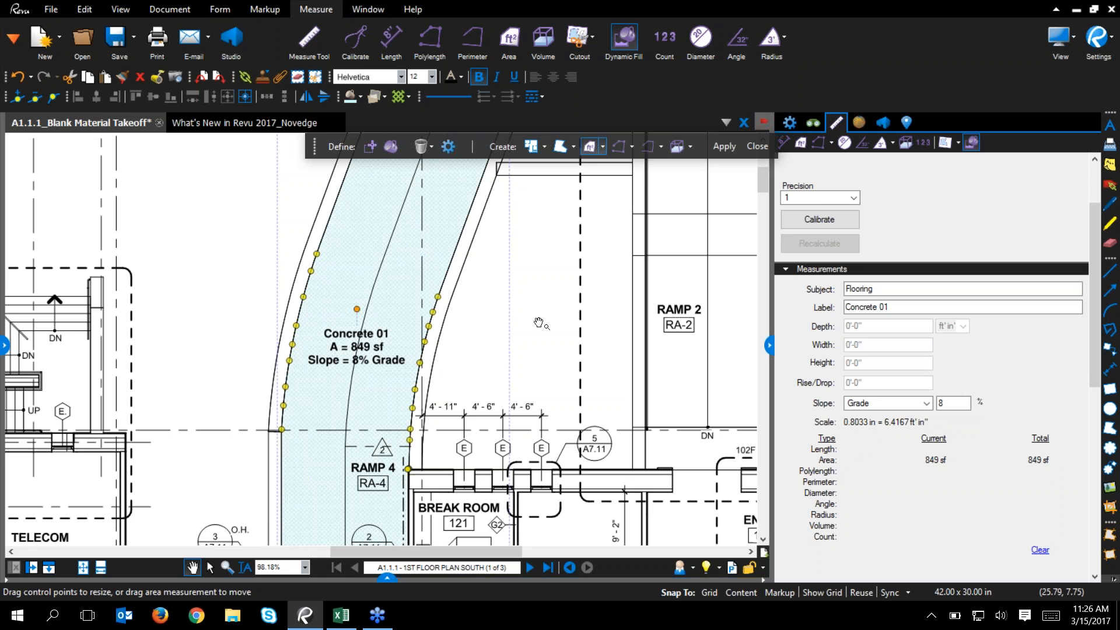
{"action": "left_click_drag", "start_coordinate": [950, 403], "coordinate": [915, 403]}
{"action": "type", "text": "15"}
{"action": "key", "text": "Return"}
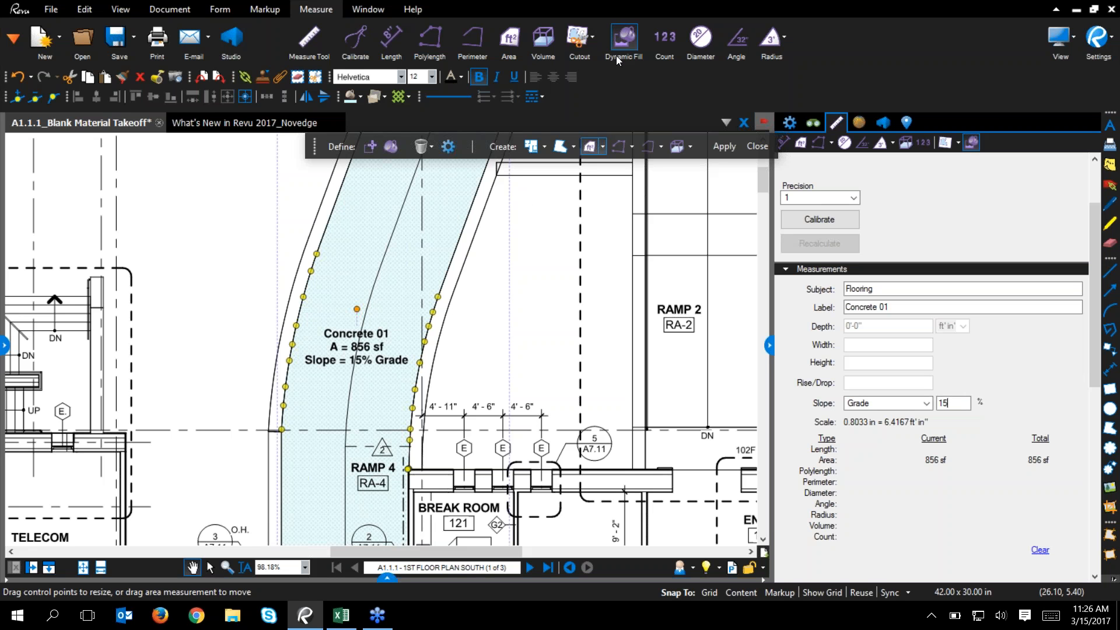
- Cut three elliptical cutouts out of the RAMP 4 Concrete 01 area, two near its upper part and one near the RAMP 4 label
{"action": "left_click", "coordinate": [593, 44]}
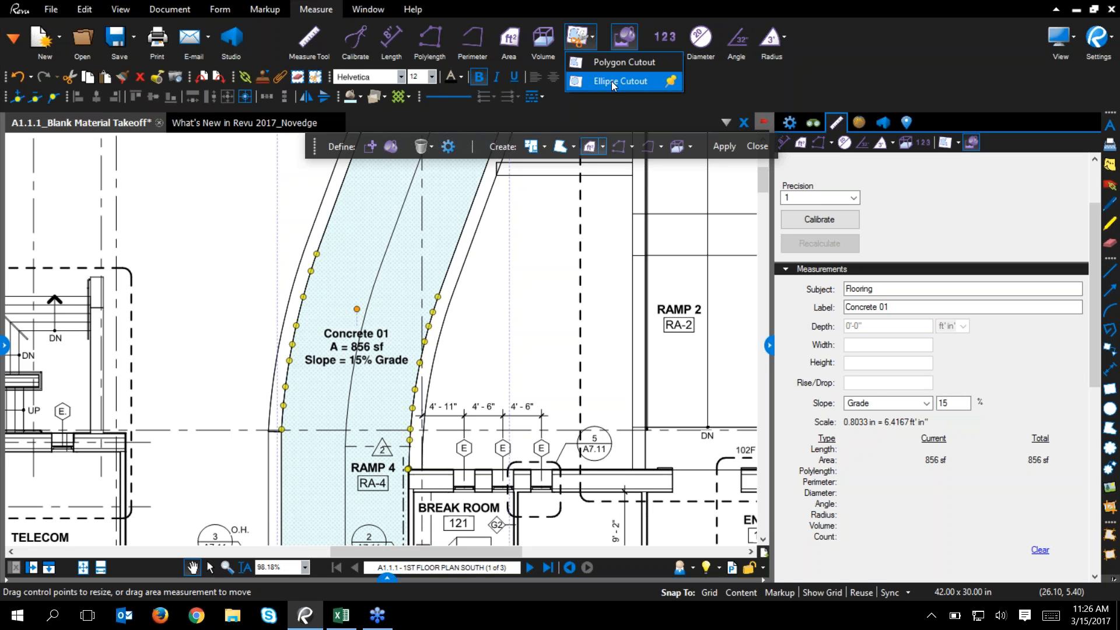
{"action": "left_click", "coordinate": [613, 82]}
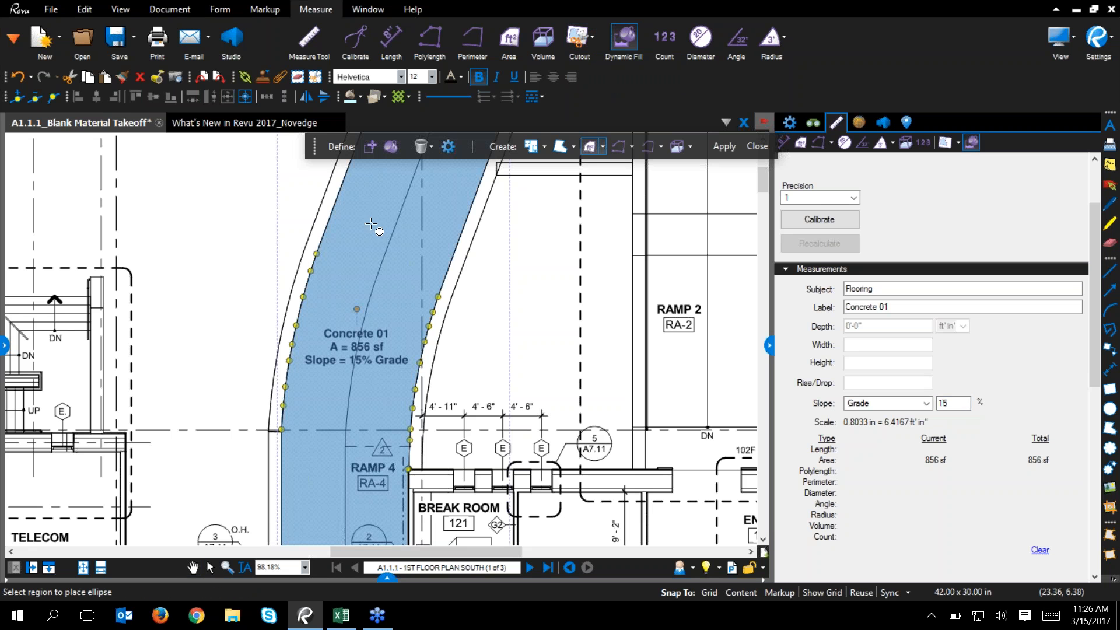
{"action": "left_click_drag", "start_coordinate": [357, 196], "coordinate": [394, 234]}
{"action": "left_click_drag", "start_coordinate": [363, 388], "coordinate": [410, 434]}
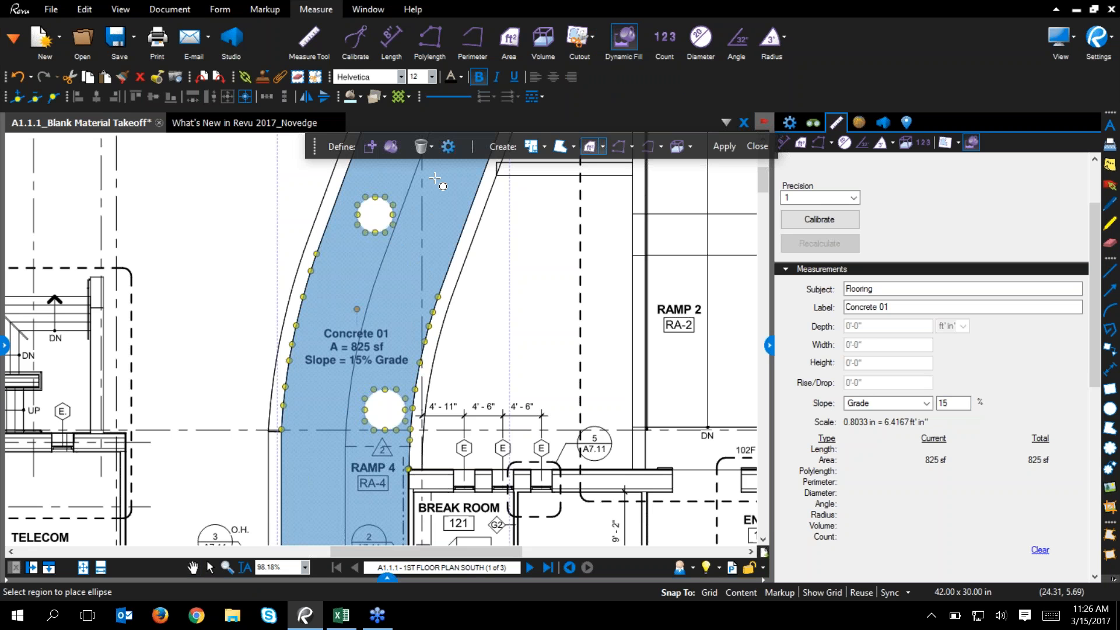
{"action": "left_click_drag", "start_coordinate": [455, 210], "coordinate": [461, 216]}
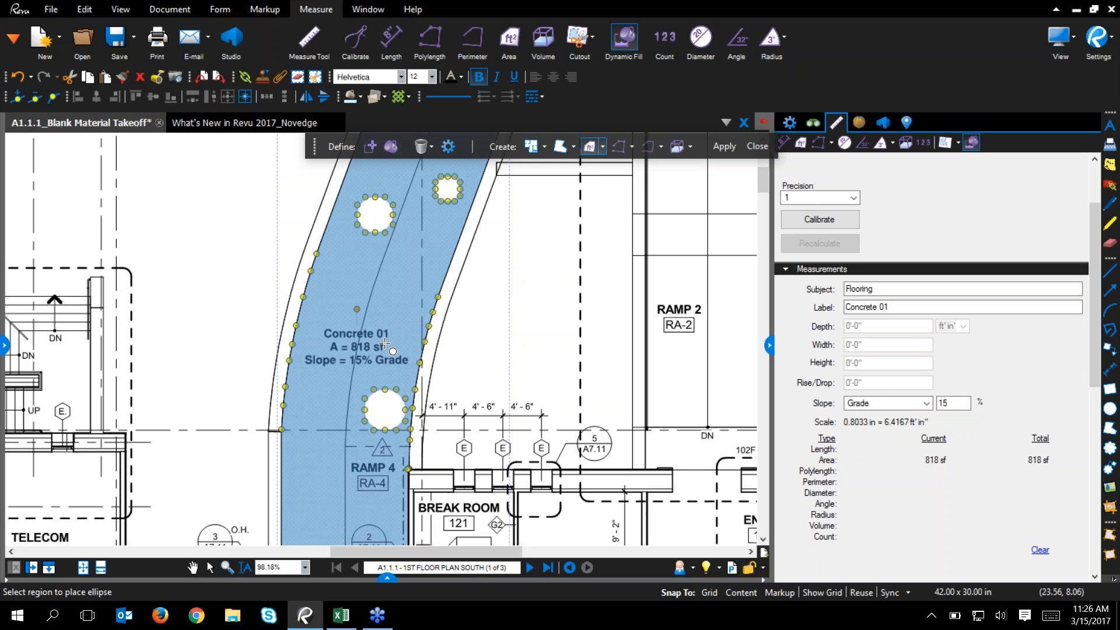
{"action": "key", "text": "Escape"}
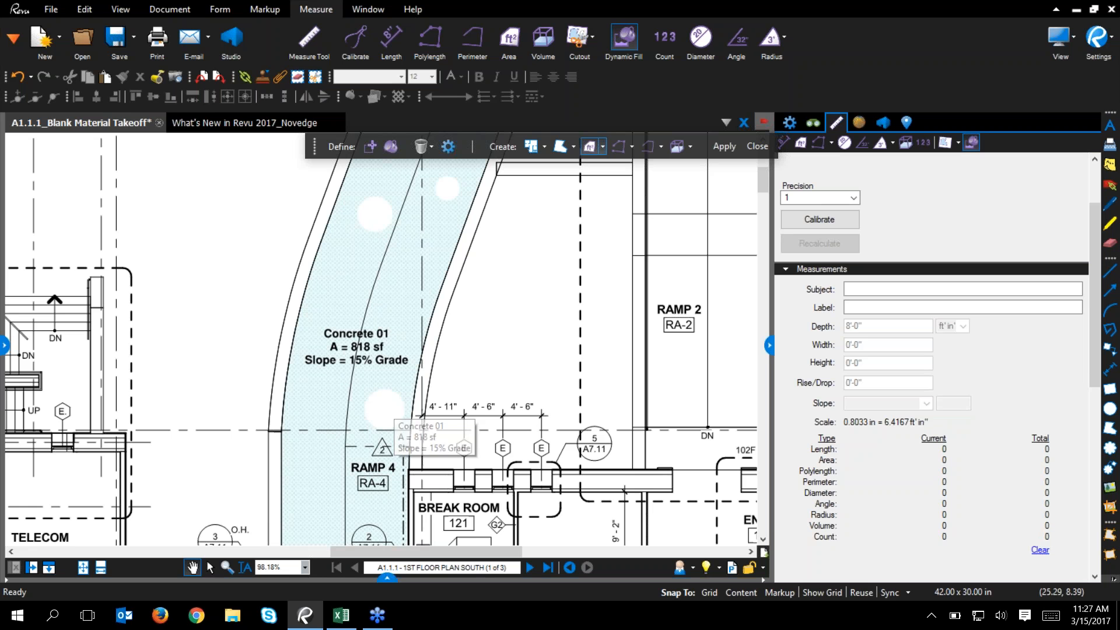
- Bring up the document search alongside the row of sinks next to 146B
{"action": "left_click", "coordinate": [772, 348]}
{"action": "scroll", "coordinate": [646, 421], "scroll_direction": "down", "scroll_amount": 1}
{"action": "left_click_drag", "start_coordinate": [647, 420], "coordinate": [602, 220]}
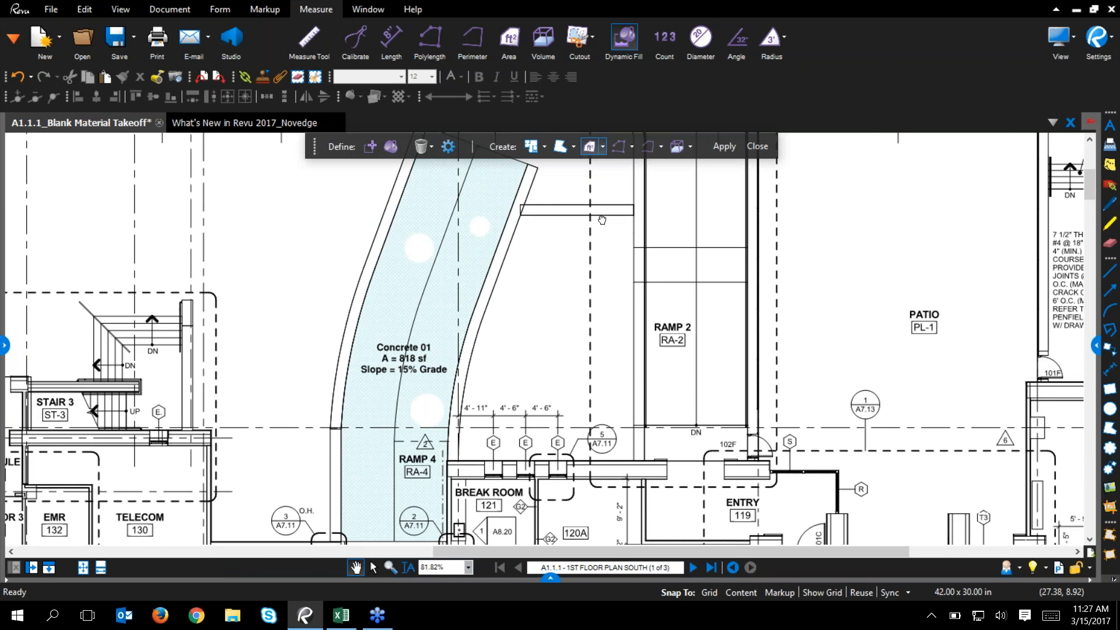
{"action": "left_click_drag", "start_coordinate": [676, 410], "coordinate": [607, 236]}
{"action": "left_click_drag", "start_coordinate": [548, 430], "coordinate": [593, 306]}
{"action": "scroll", "coordinate": [471, 400], "scroll_direction": "up", "scroll_amount": 5}
{"action": "scroll", "coordinate": [470, 402], "scroll_direction": "up", "scroll_amount": 6}
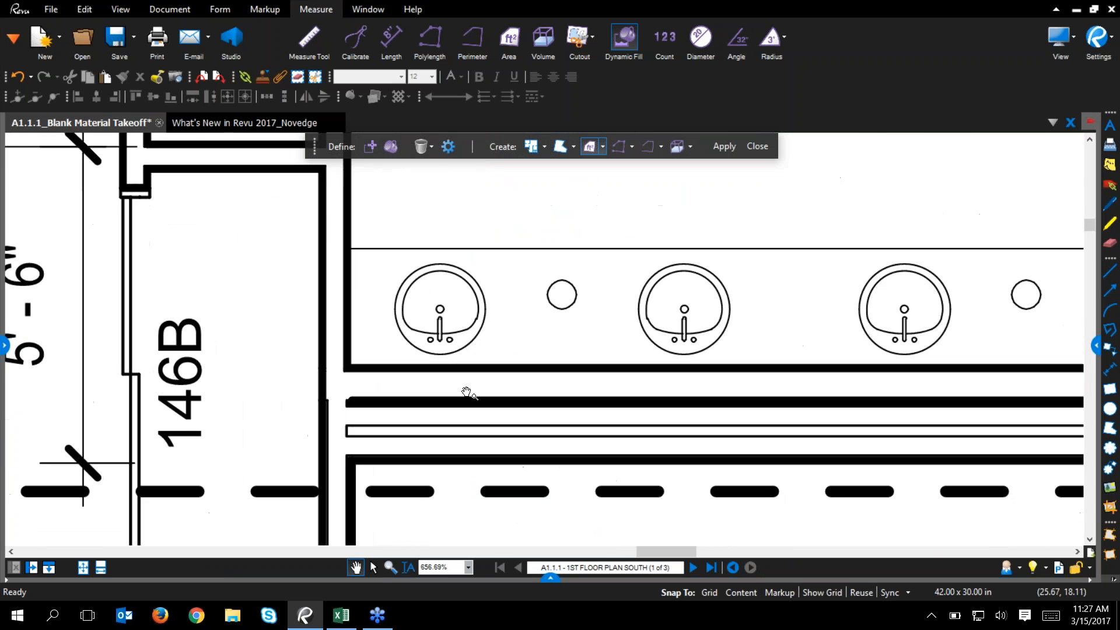
{"action": "mouse_move", "coordinate": [468, 383]}
{"action": "left_mouse_down"}
{"action": "mouse_move", "coordinate": [418, 564]}
{"action": "mouse_move", "coordinate": [442, 500]}
{"action": "left_mouse_up"}
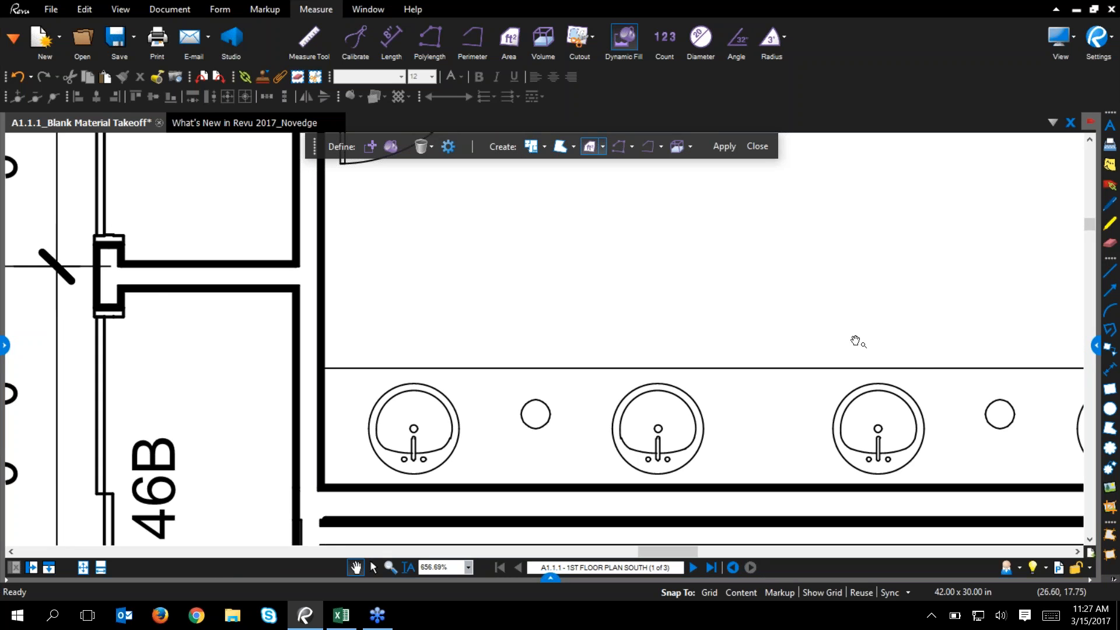
{"action": "left_click", "coordinate": [13, 38]}
{"action": "left_click", "coordinate": [80, 233]}
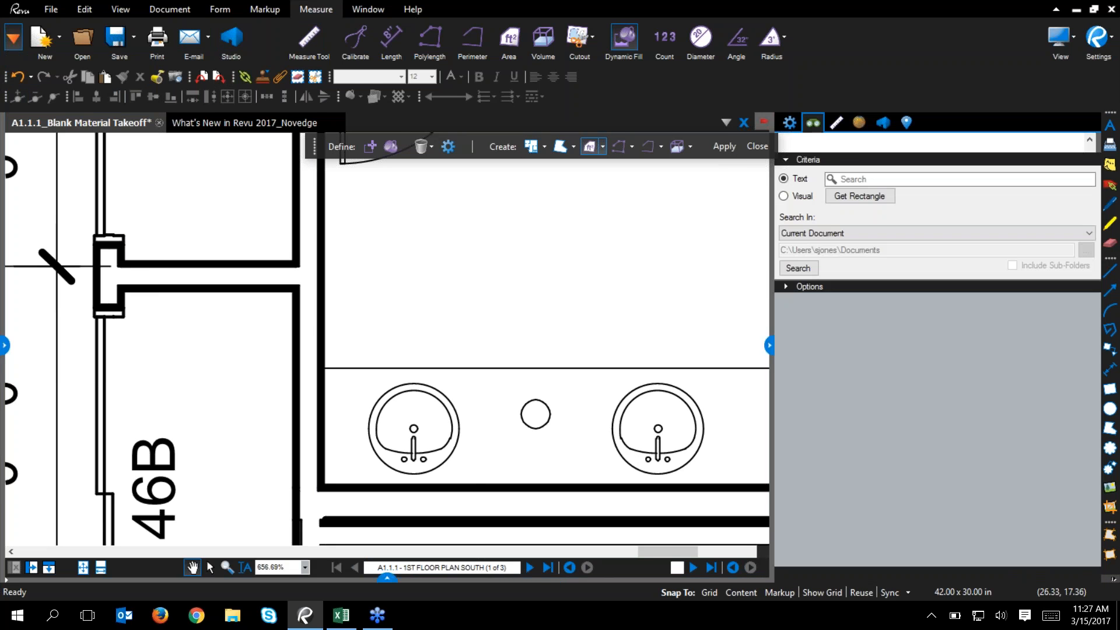
{"action": "left_click_drag", "start_coordinate": [772, 342], "coordinate": [873, 344]}
- Run a visual search of the current document with one of the round sink symbols as the sample
{"action": "left_click", "coordinate": [909, 196]}
{"action": "left_click", "coordinate": [963, 196]}
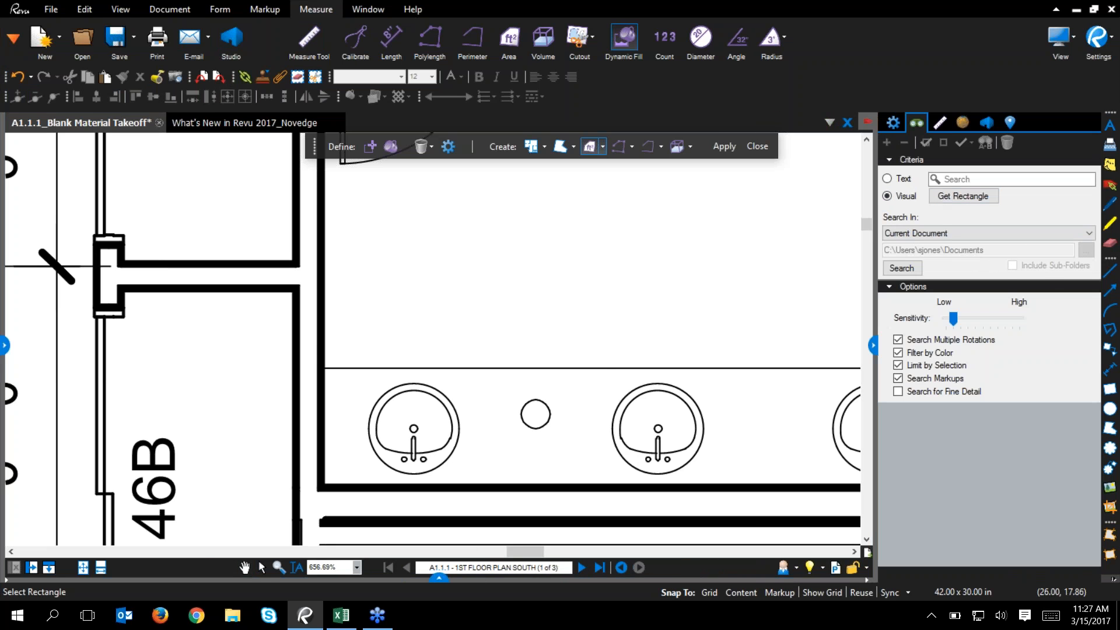
{"action": "left_click_drag", "start_coordinate": [598, 378], "coordinate": [716, 469]}
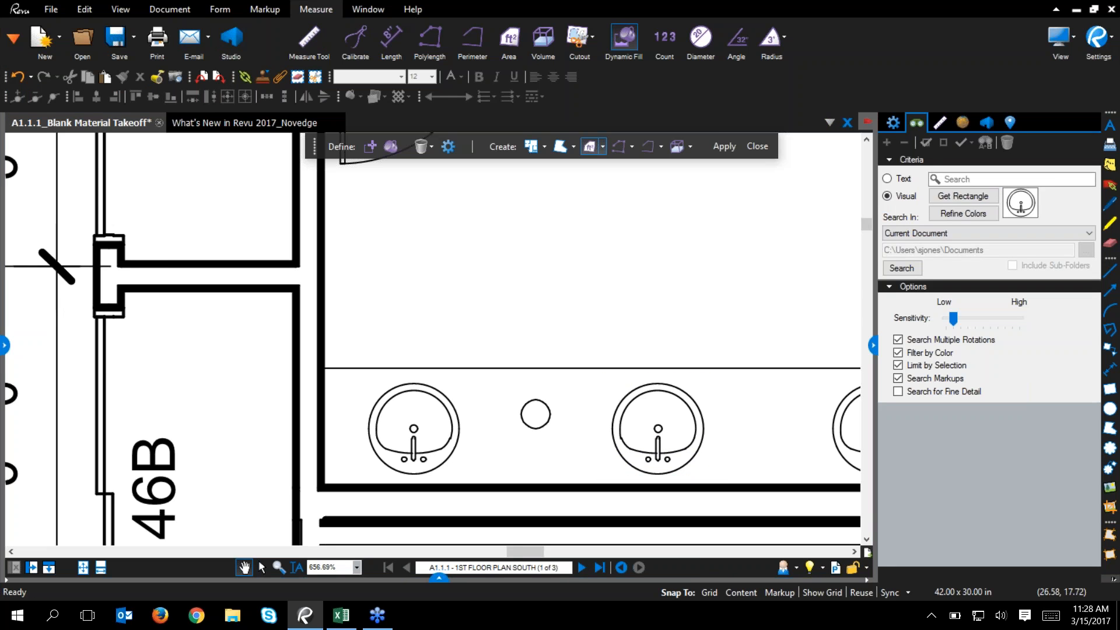
{"action": "left_click", "coordinate": [902, 269]}
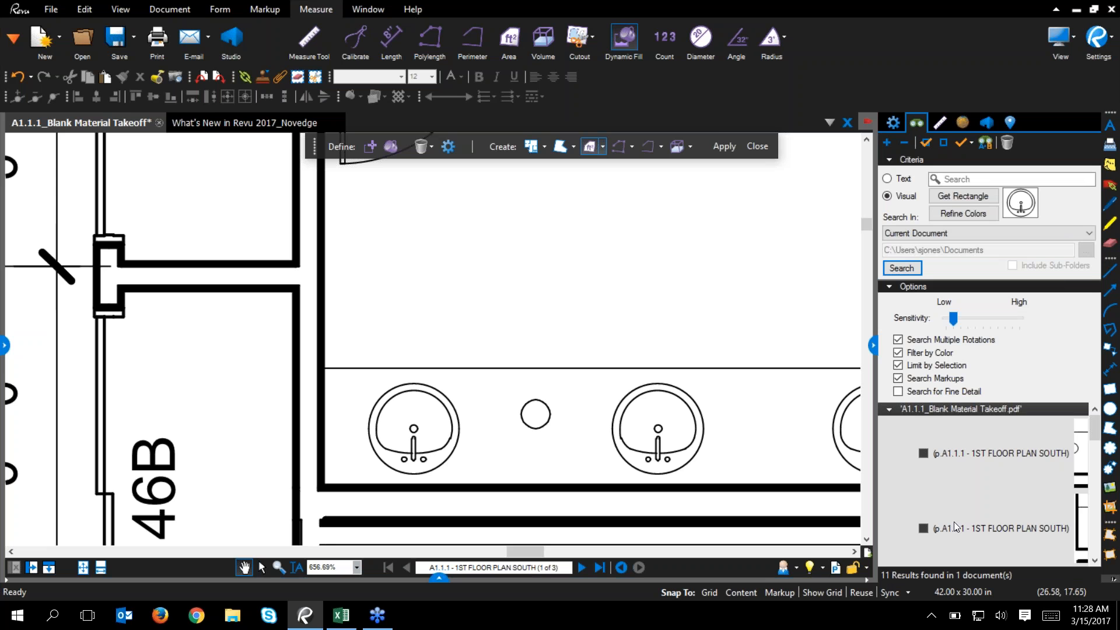
- Enlarge the search results and examine several sink matches one after another on the plan
{"action": "left_click_drag", "start_coordinate": [873, 344], "coordinate": [743, 327]}
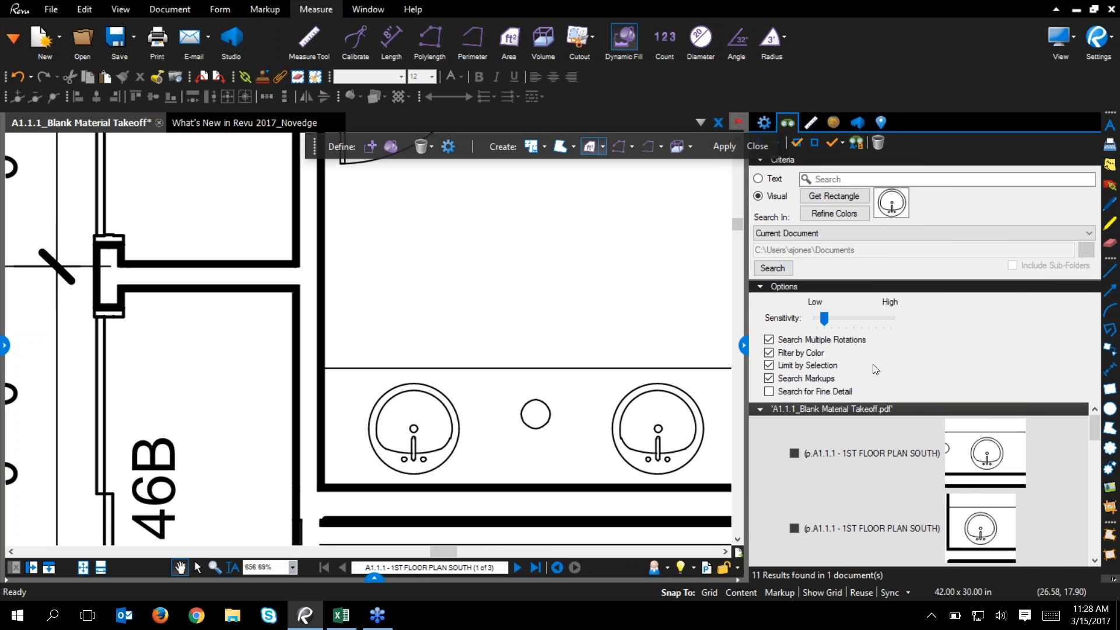
{"action": "left_click", "coordinate": [877, 442]}
{"action": "scroll", "coordinate": [877, 446], "scroll_direction": "down", "scroll_amount": 1}
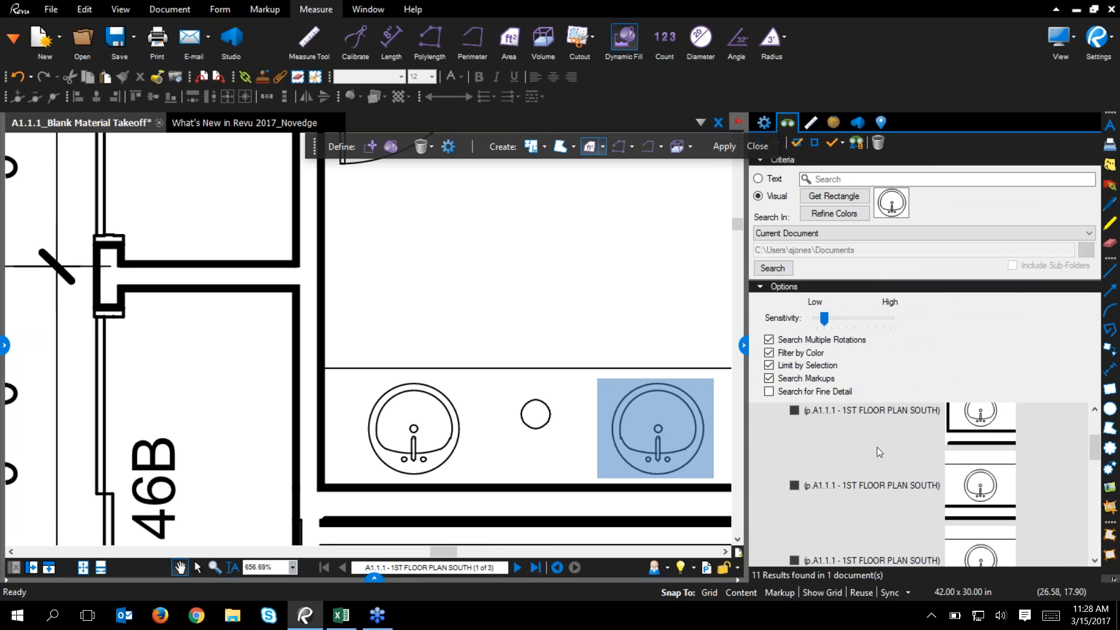
{"action": "left_click", "coordinate": [876, 446]}
{"action": "scroll", "coordinate": [876, 457], "scroll_direction": "down", "scroll_amount": 1}
{"action": "left_click", "coordinate": [877, 477]}
{"action": "scroll", "coordinate": [877, 479], "scroll_direction": "down", "scroll_amount": 1}
{"action": "left_click", "coordinate": [877, 483]}
{"action": "scroll", "coordinate": [877, 487], "scroll_direction": "down", "scroll_amount": 1}
{"action": "left_click", "coordinate": [877, 489]}
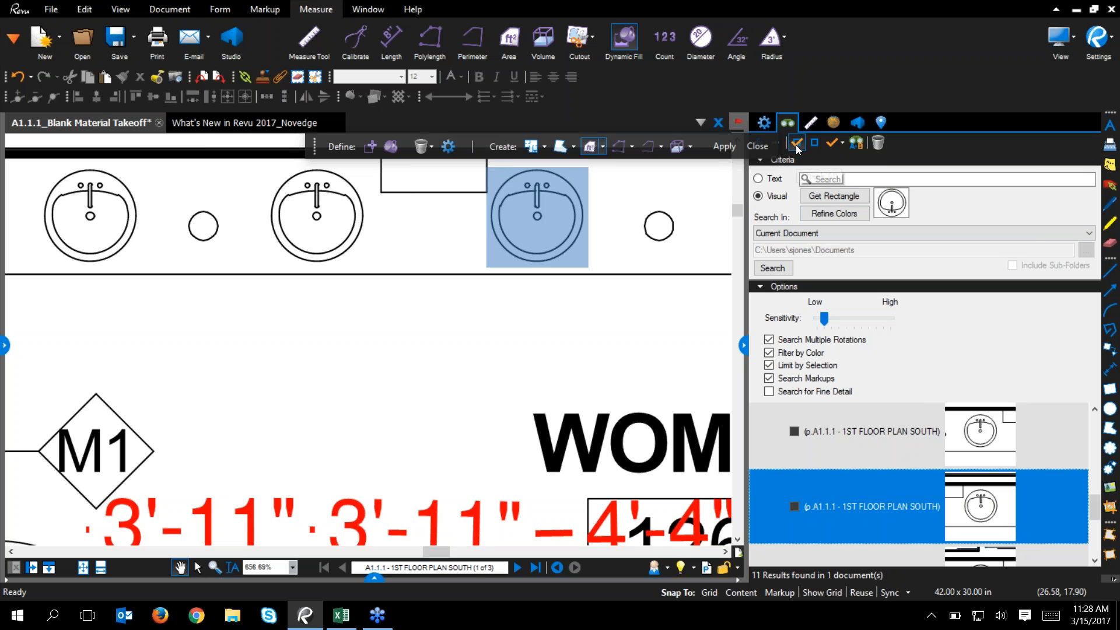
- Check all the sink matches and apply the Plumbing count measurement Sink 01 to them
{"action": "left_click", "coordinate": [840, 145]}
{"action": "left_click", "coordinate": [842, 145]}
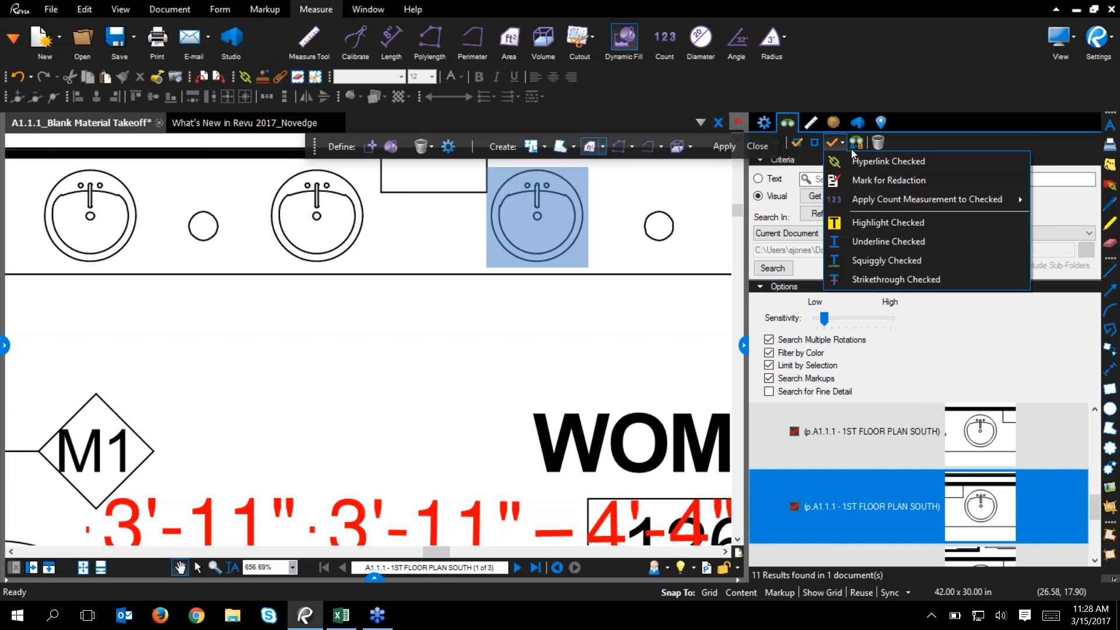
{"action": "left_click", "coordinate": [842, 145]}
{"action": "left_click", "coordinate": [842, 145]}
{"action": "mouse_move", "coordinate": [888, 196]}
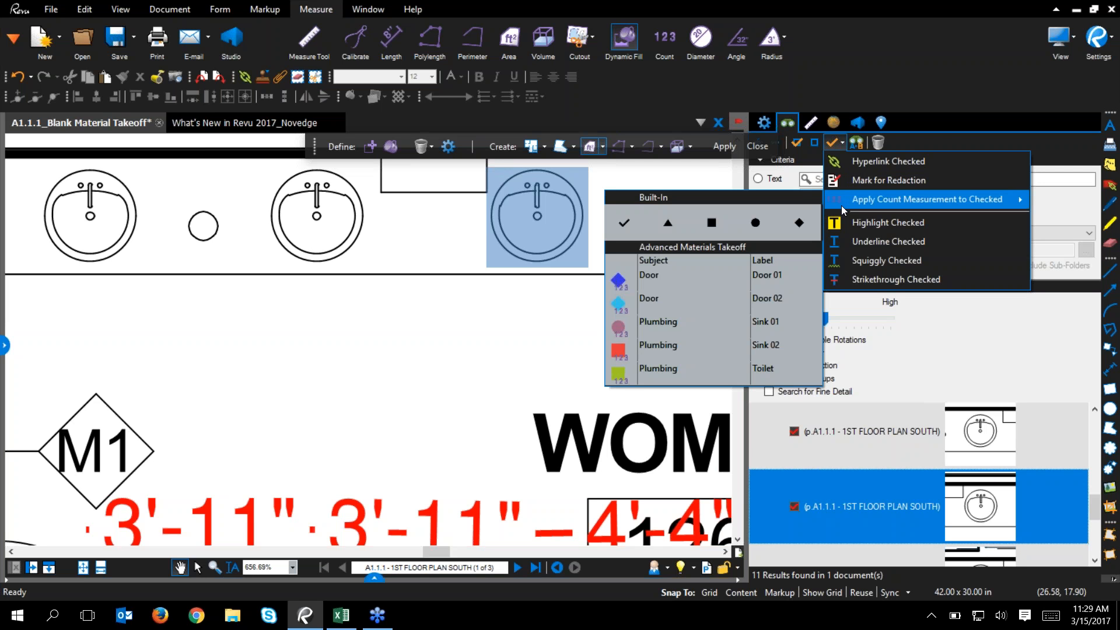
{"action": "left_click", "coordinate": [758, 323]}
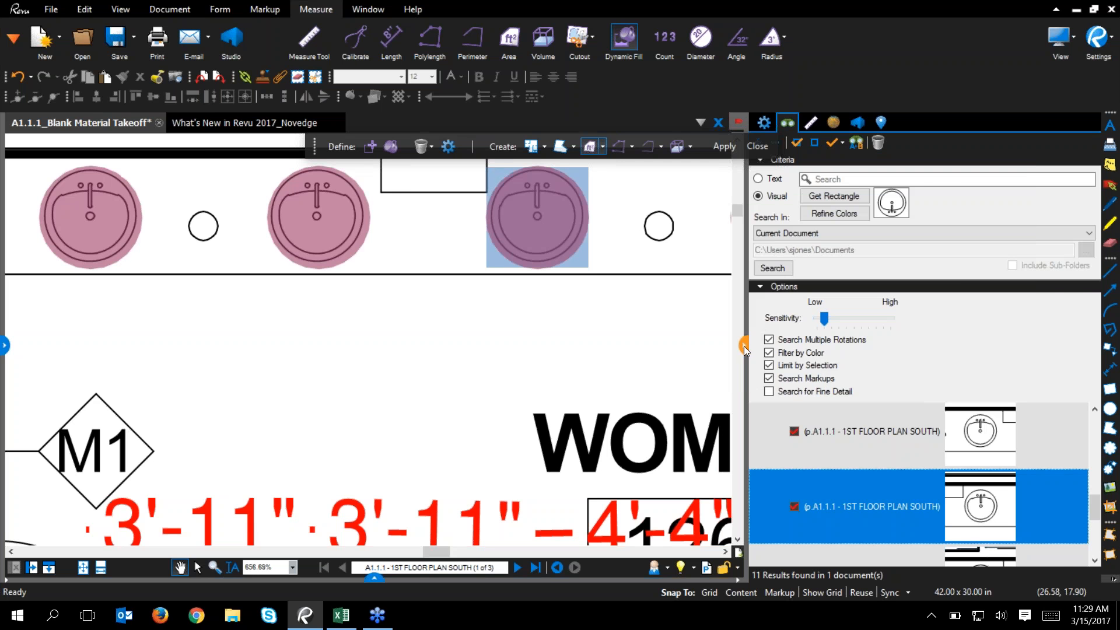
- Inspect the sink count markers in WOMEN 126 and check the Plumbing entry's count and material cost in the markups list
{"action": "left_click", "coordinate": [743, 346]}
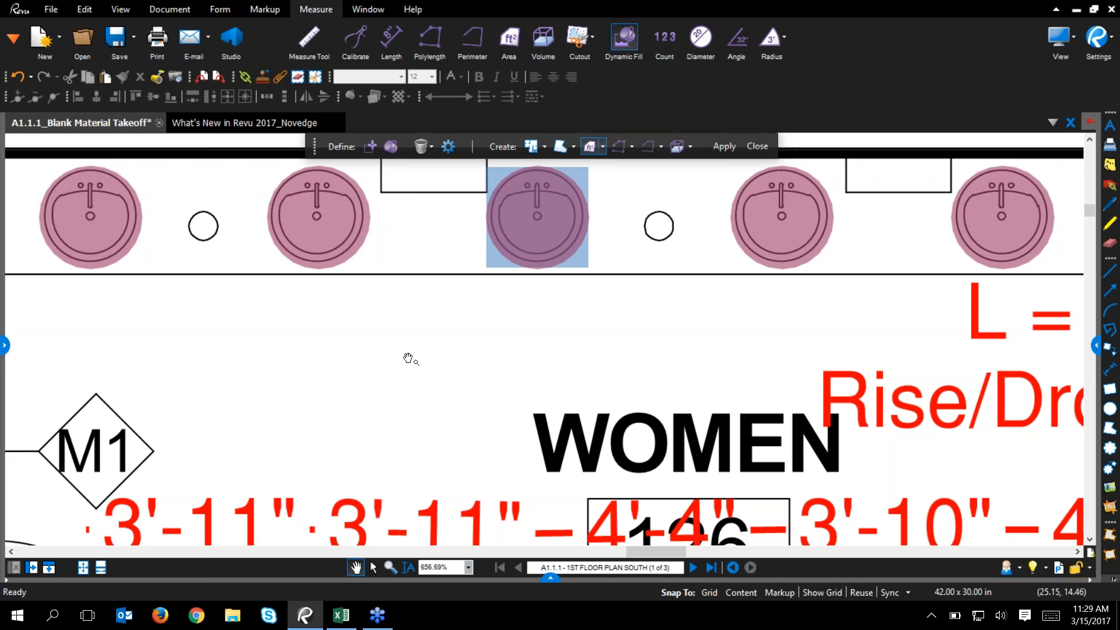
{"action": "scroll", "coordinate": [429, 379], "scroll_direction": "down", "scroll_amount": 3}
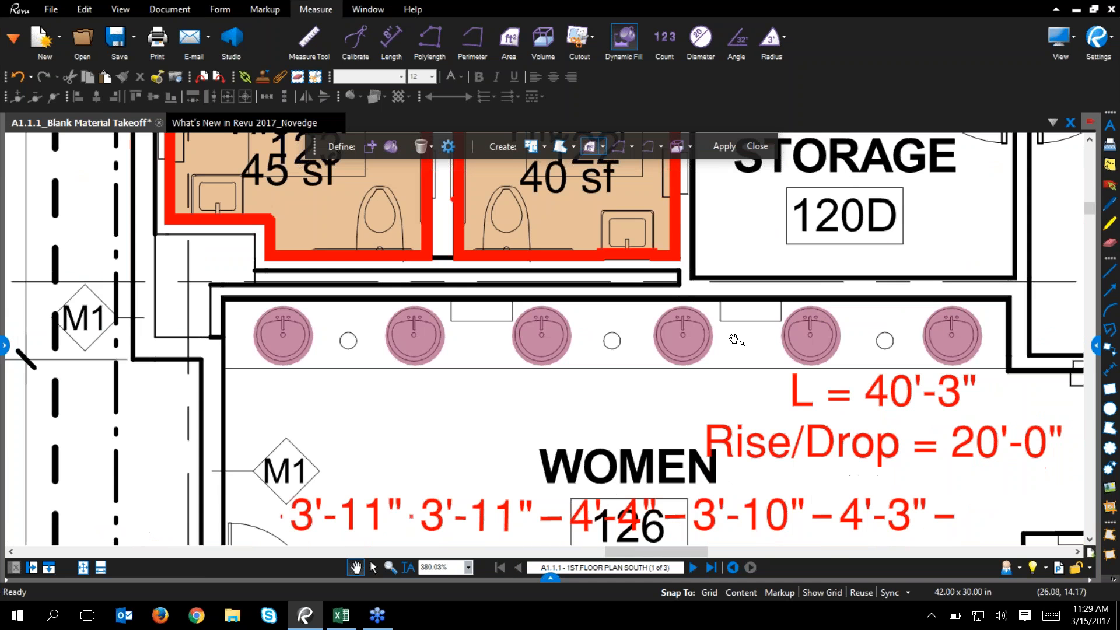
{"action": "scroll", "coordinate": [515, 364], "scroll_direction": "up", "scroll_amount": 1}
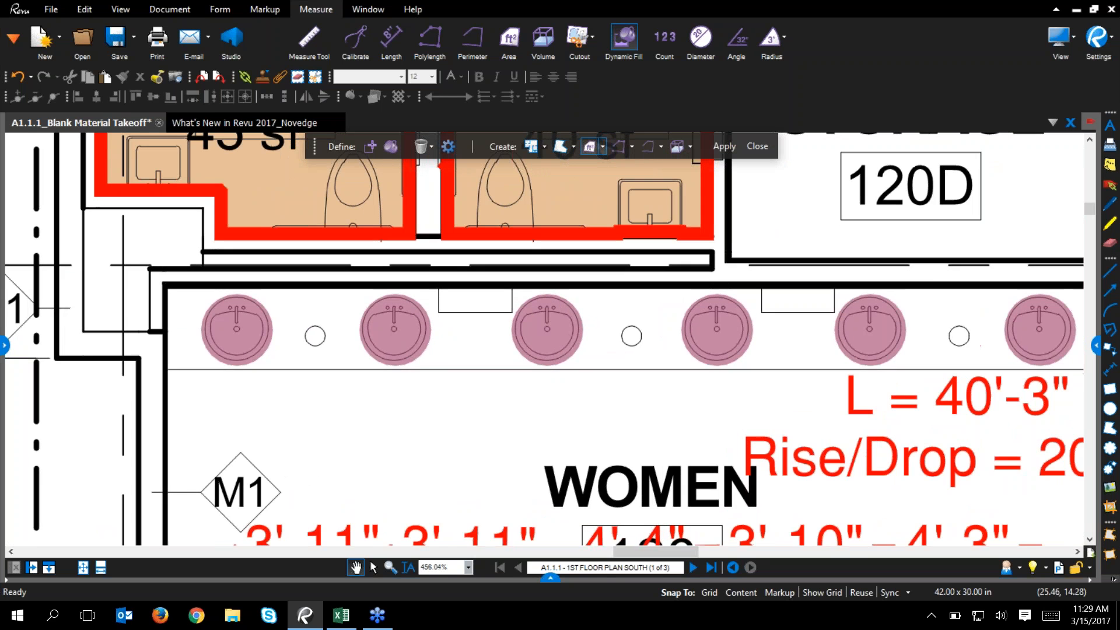
{"action": "left_click", "coordinate": [550, 578]}
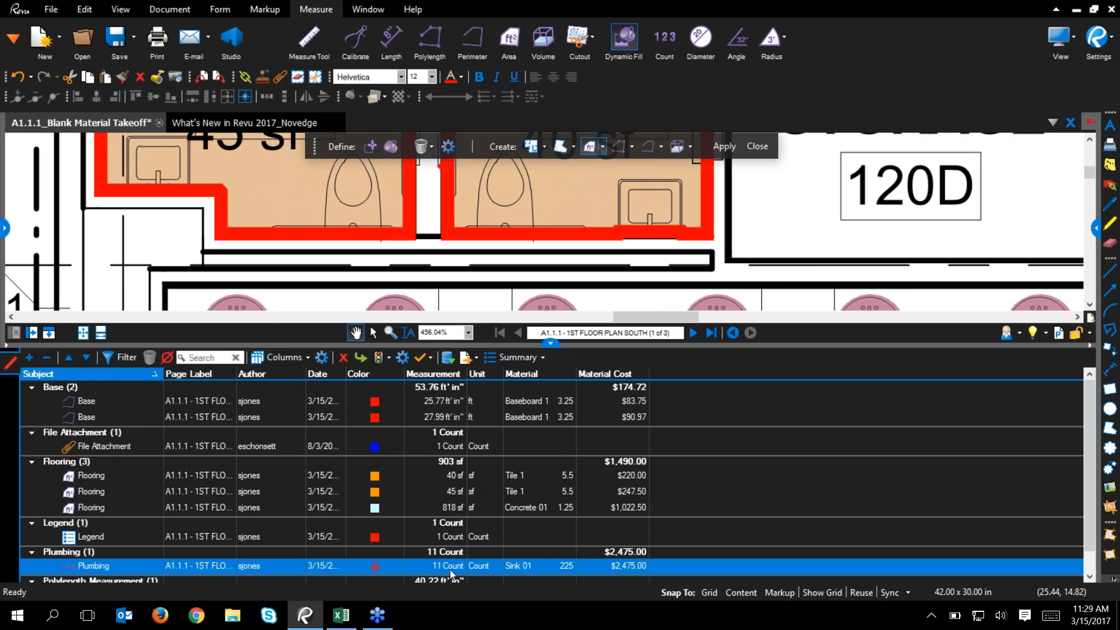
{"action": "left_click", "coordinate": [562, 569]}
{"action": "key", "text": "ctrl"}
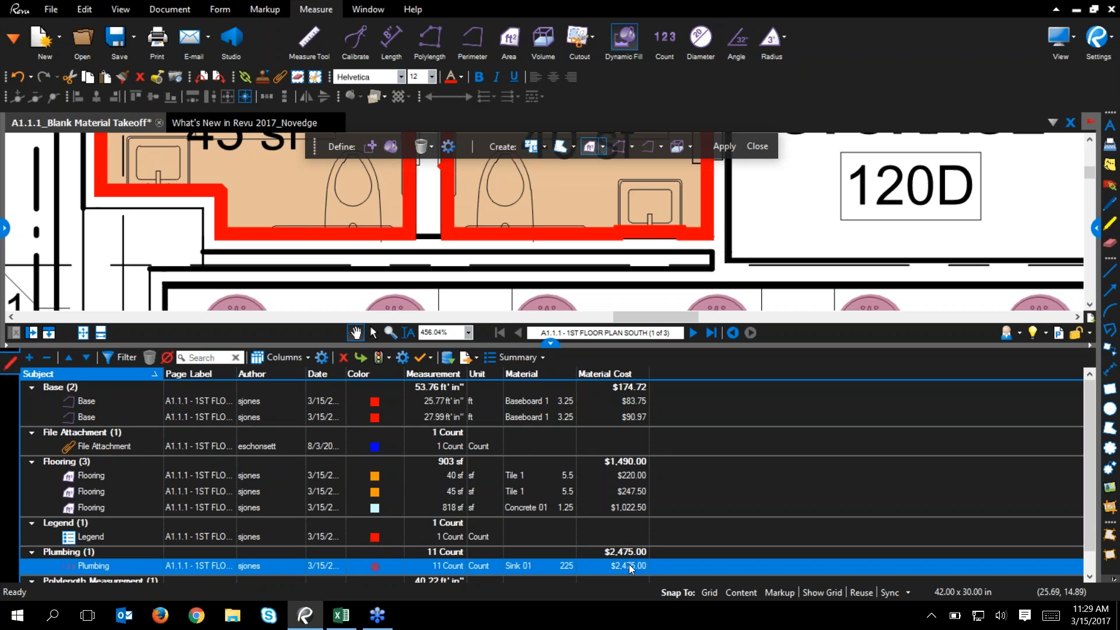
{"action": "key", "text": "ctrl"}
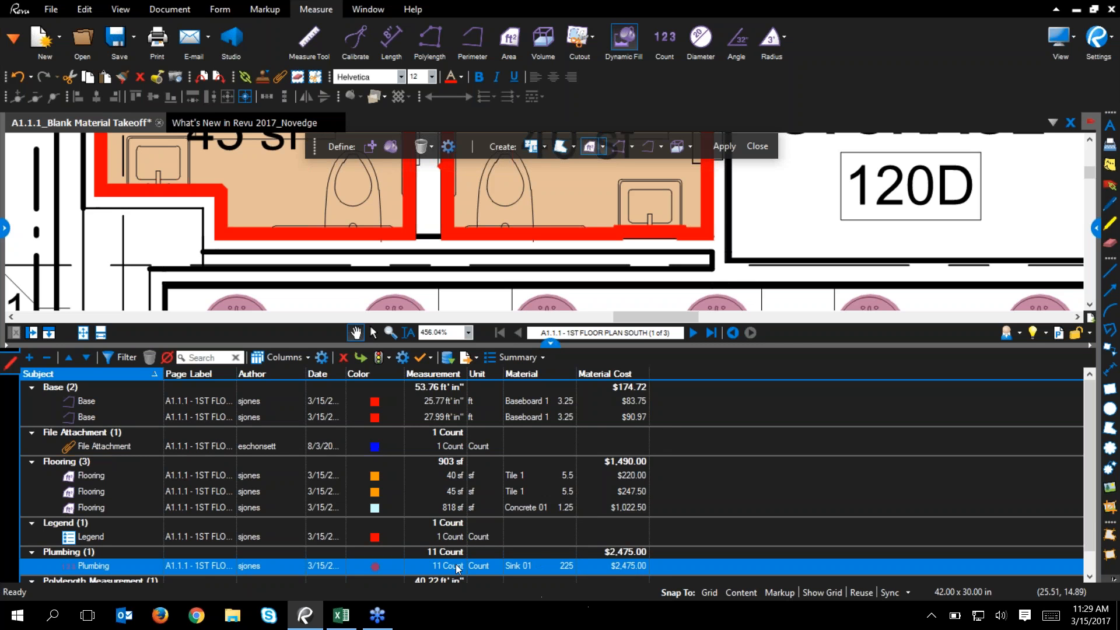
{"action": "key", "text": "ctrl"}
{"action": "left_click", "coordinate": [550, 345]}
- Close Dynamic Fill and bring the row of toilet stalls in WOMEN 126 into close view
{"action": "scroll", "coordinate": [552, 373], "scroll_direction": "down", "scroll_amount": 5}
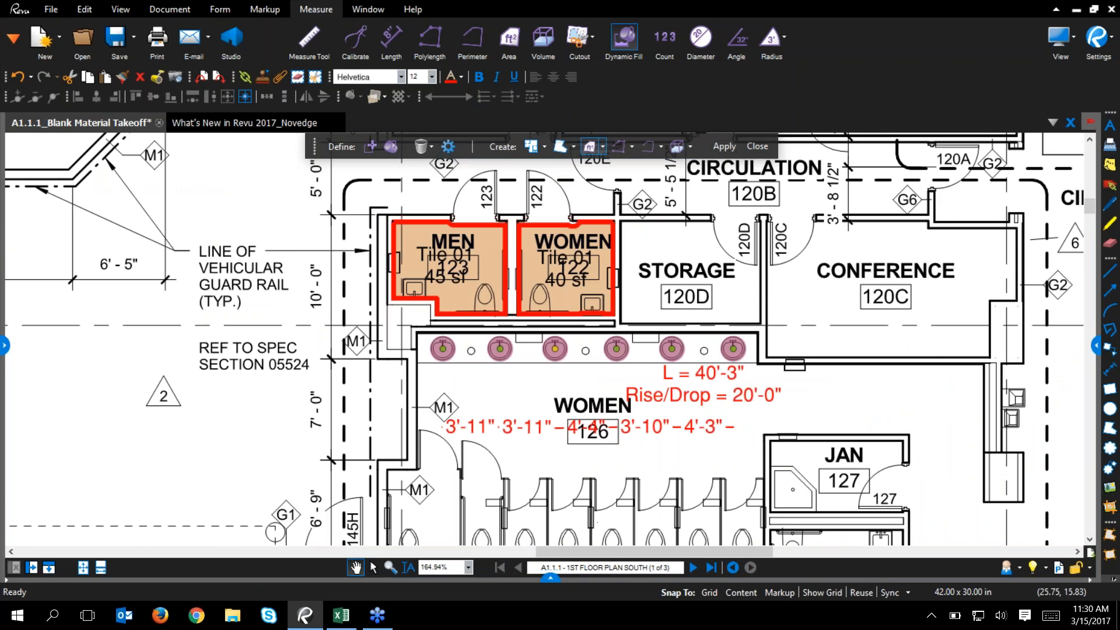
{"action": "scroll", "coordinate": [572, 521], "scroll_direction": "up", "scroll_amount": 1}
{"action": "left_click_drag", "start_coordinate": [571, 521], "coordinate": [530, 354]}
{"action": "scroll", "coordinate": [563, 431], "scroll_direction": "up", "scroll_amount": 8}
{"action": "left_click_drag", "start_coordinate": [557, 433], "coordinate": [521, 442]}
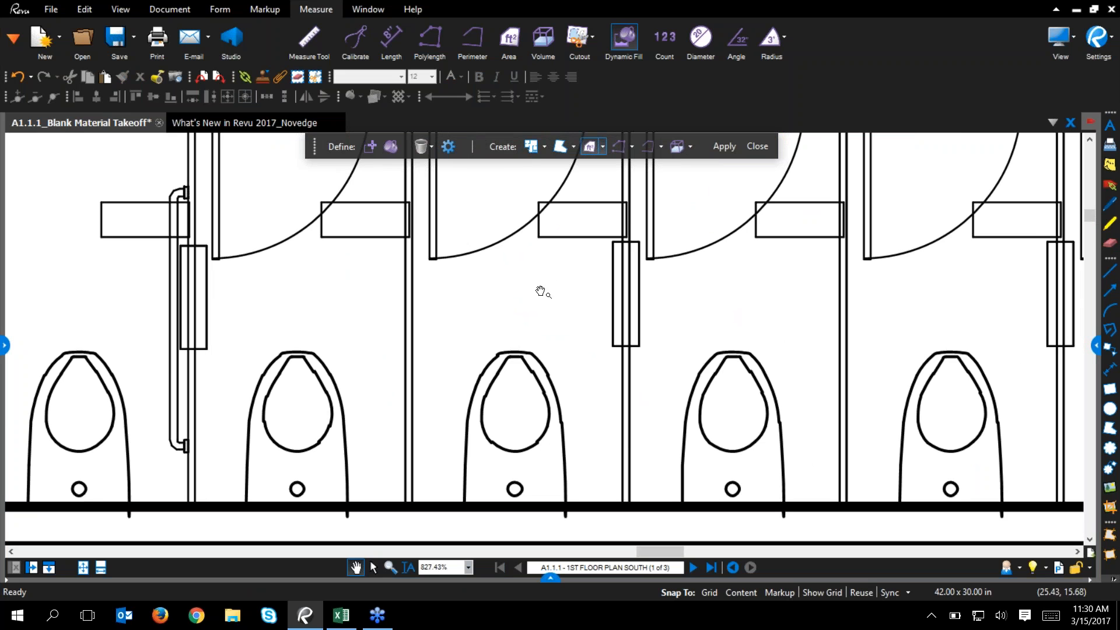
{"action": "left_click", "coordinate": [758, 146]}
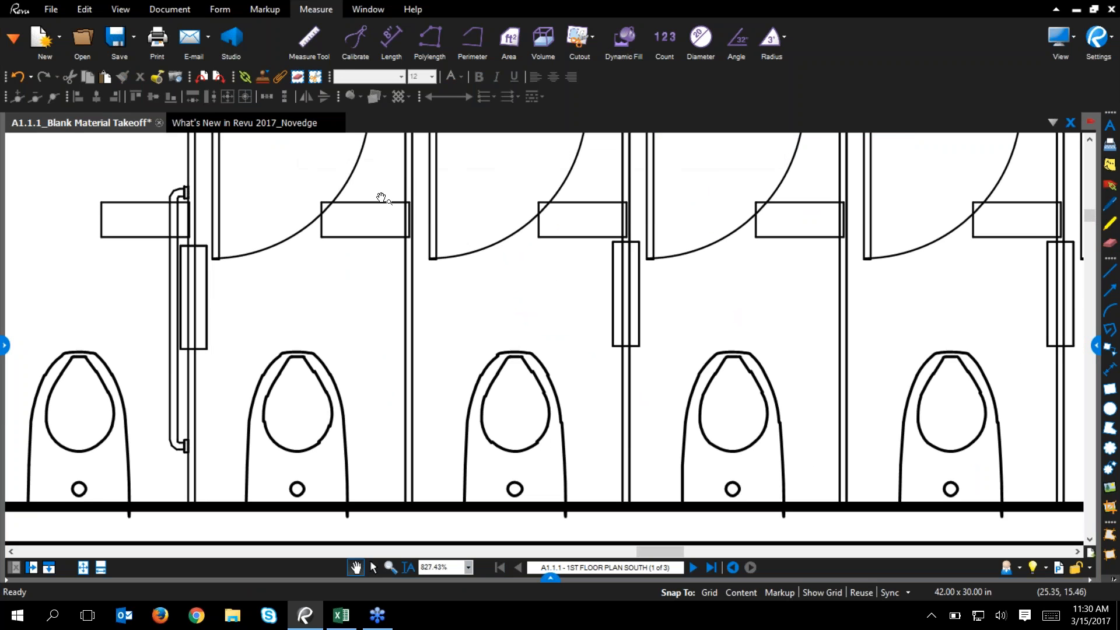
- Take a snapshot of one toilet symbol and paste the copy above the toilet in the neighbouring stall
{"action": "left_click", "coordinate": [176, 77]}
{"action": "left_click_drag", "start_coordinate": [445, 345], "coordinate": [582, 499]}
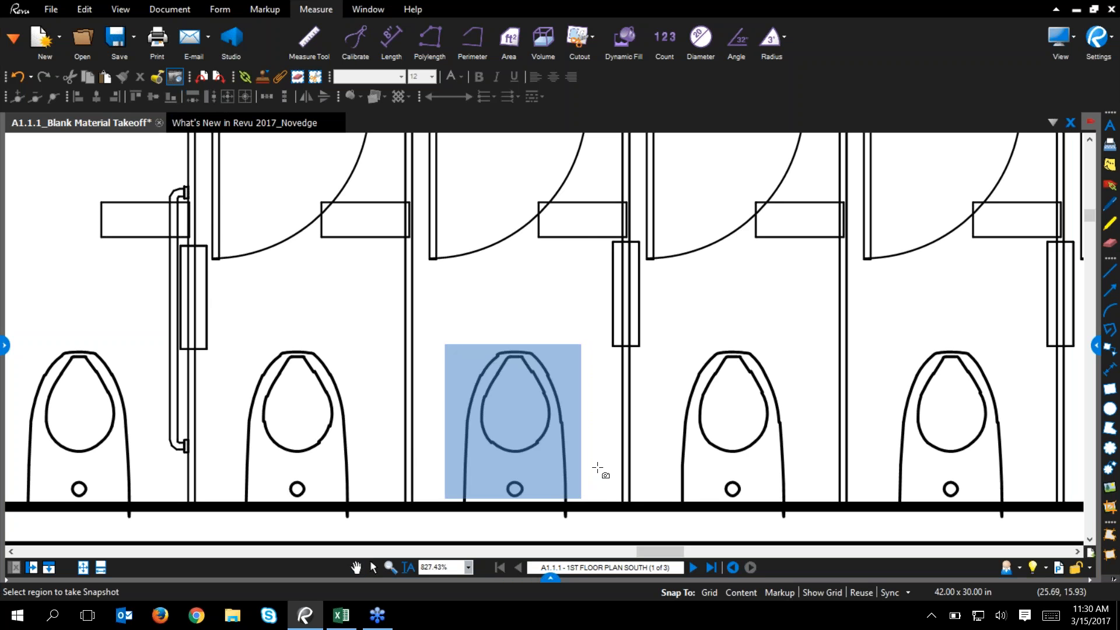
{"action": "key", "text": "ctrl+v"}
{"action": "mouse_move", "coordinate": [674, 279]}
{"action": "left_mouse_down"}
{"action": "mouse_move", "coordinate": [505, 272]}
{"action": "mouse_move", "coordinate": [669, 291]}
{"action": "left_mouse_up"}
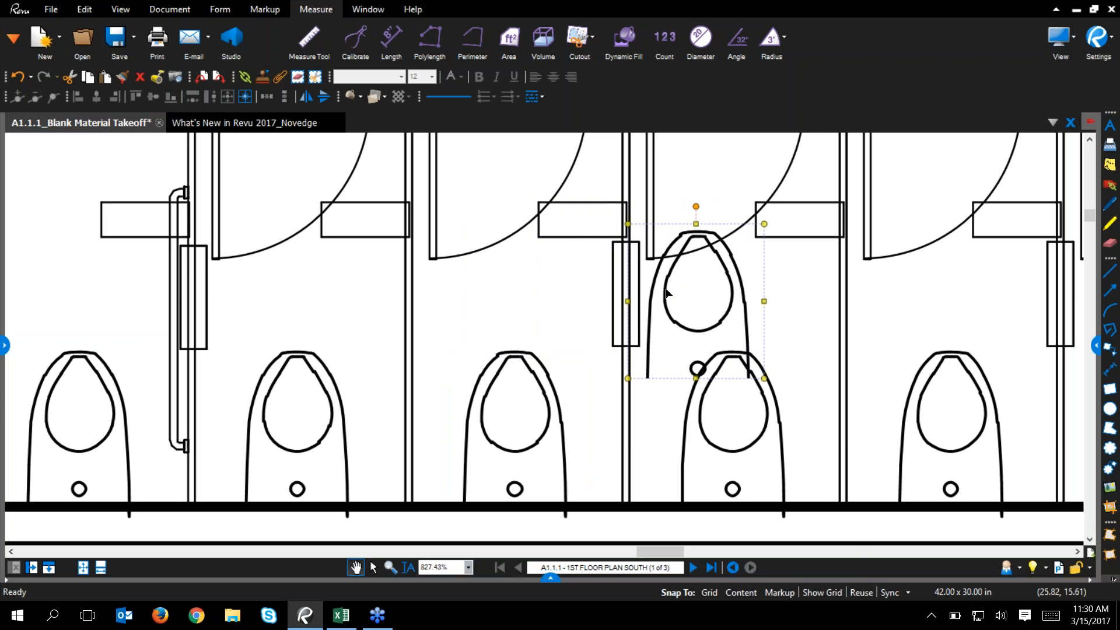
- Recolour the pasted toilet snapshot from black to red and paste a second red copy beside it
{"action": "right_click", "coordinate": [666, 292]}
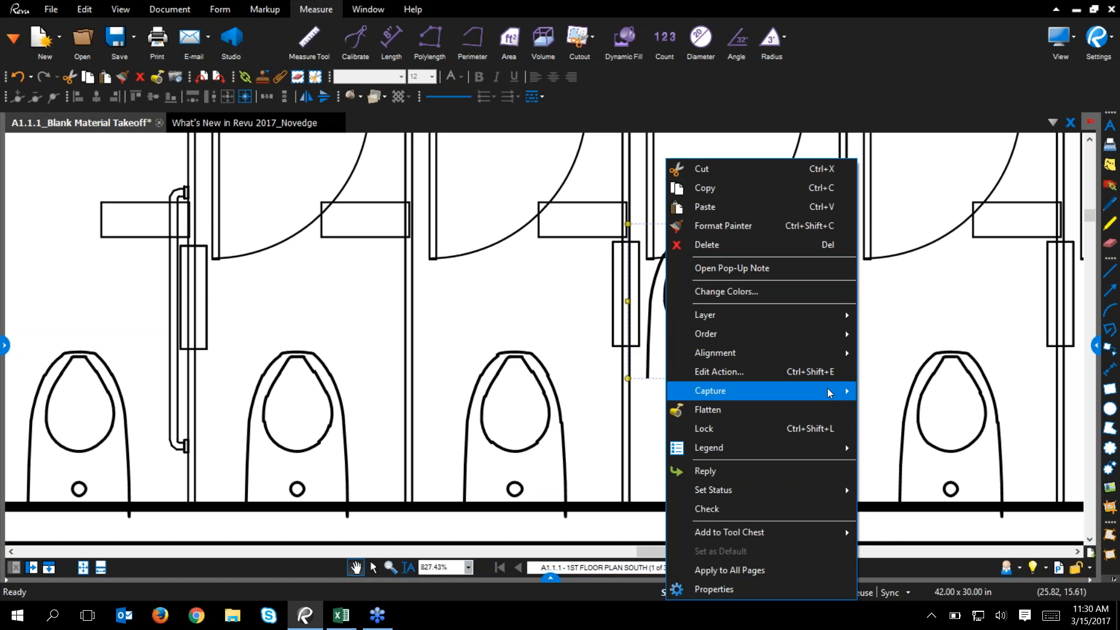
{"action": "left_click", "coordinate": [828, 300]}
{"action": "left_click", "coordinate": [483, 166]}
{"action": "left_click", "coordinate": [487, 185]}
{"action": "left_click", "coordinate": [523, 163]}
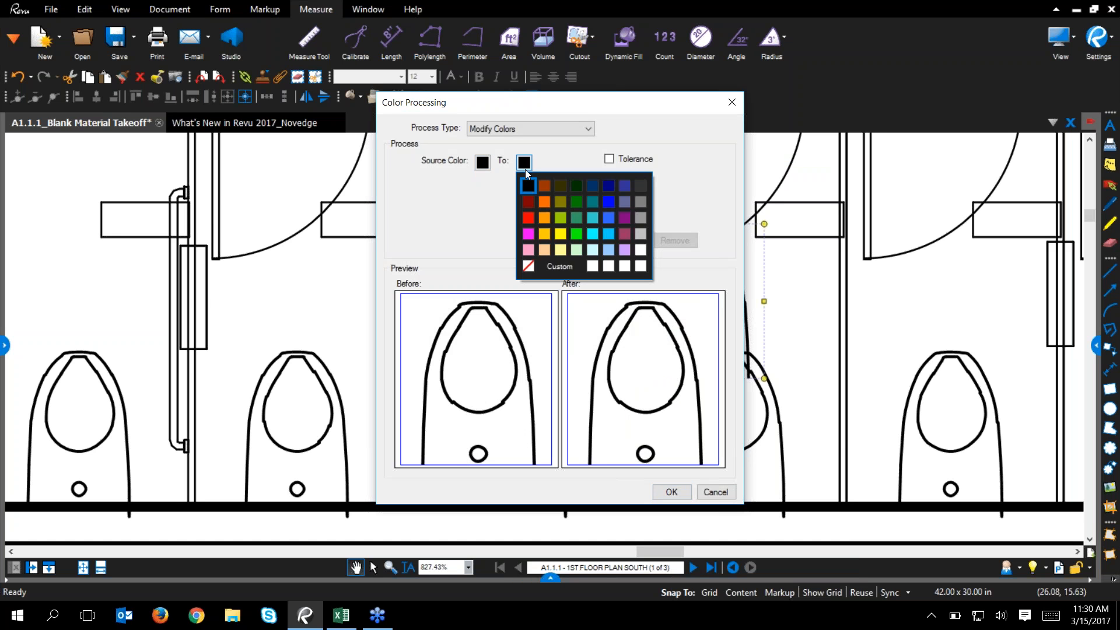
{"action": "left_click", "coordinate": [528, 218]}
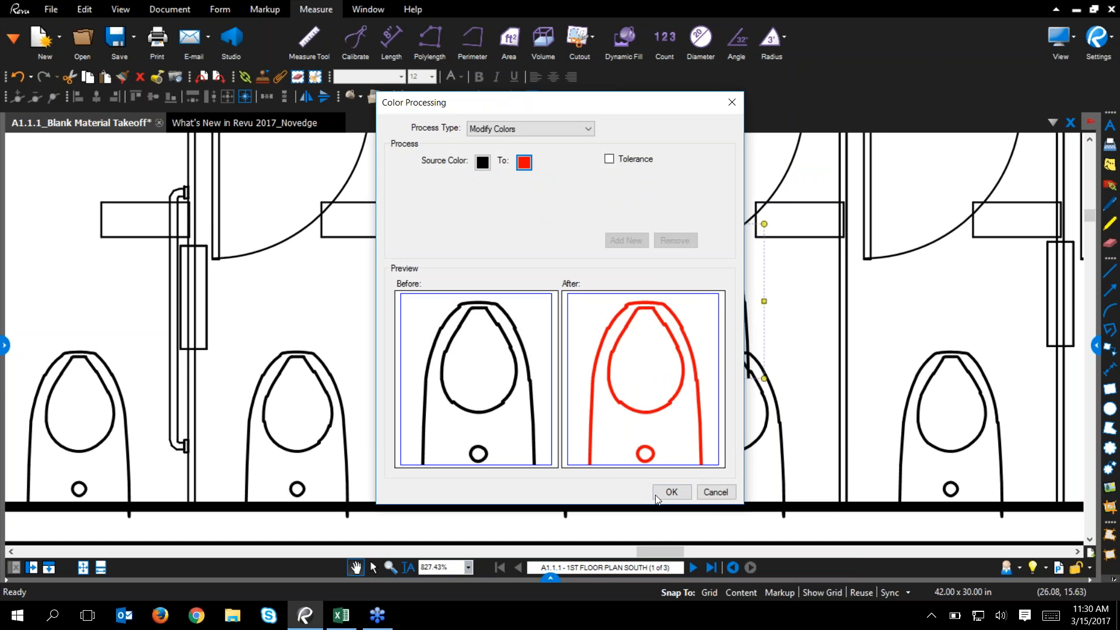
{"action": "left_click", "coordinate": [671, 491]}
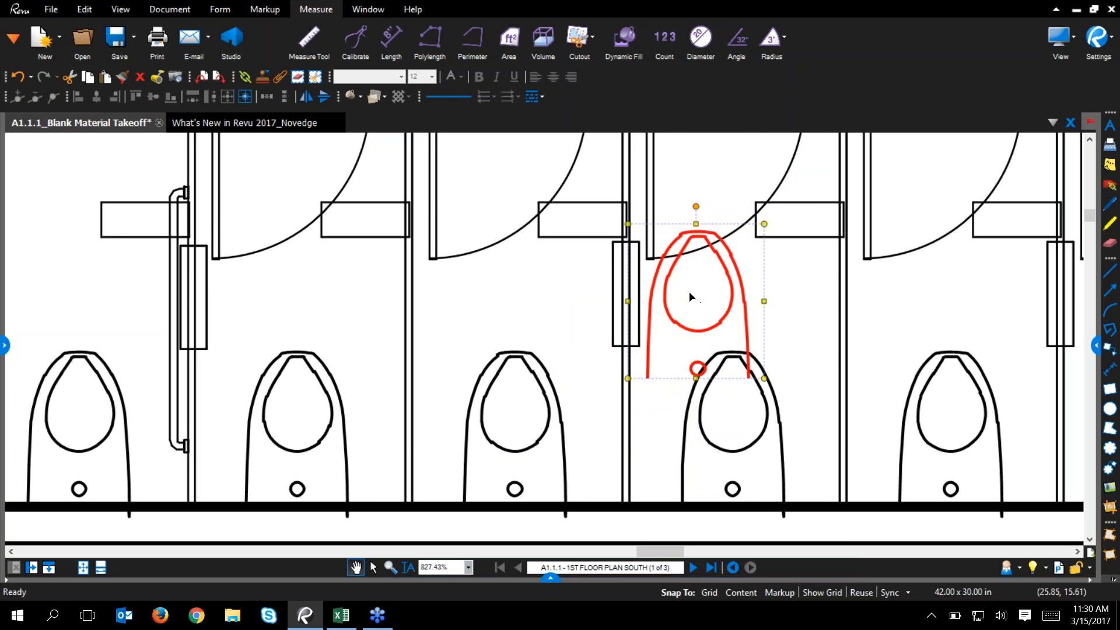
{"action": "key", "text": "ctrl+v"}
{"action": "left_click_drag", "start_coordinate": [792, 270], "coordinate": [872, 345]}
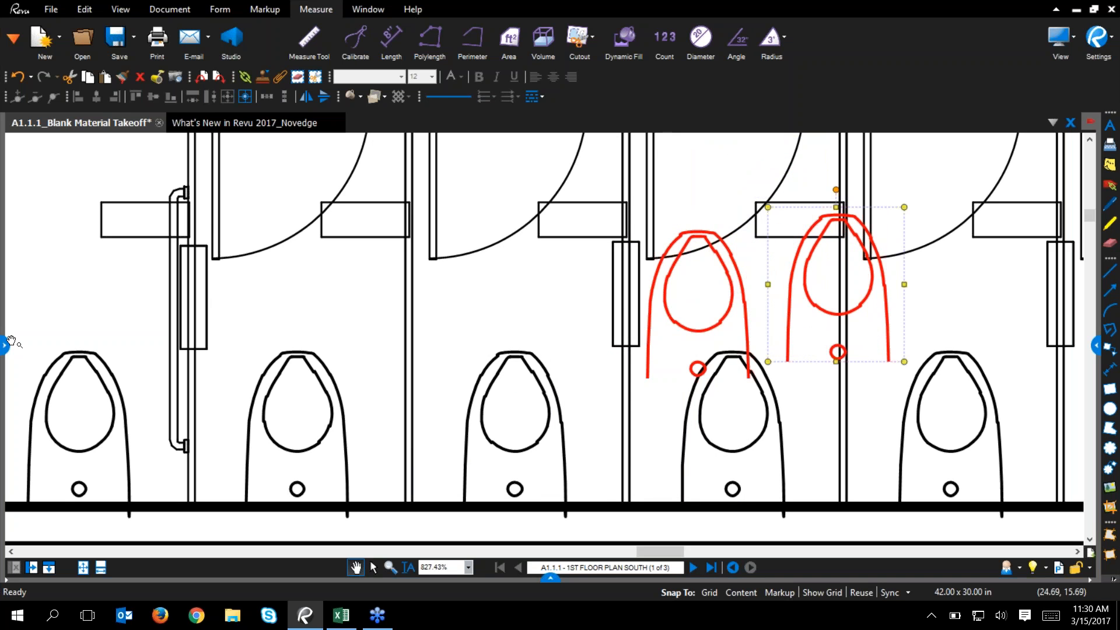
- Add the red toilet snapshot to My Tools and create a count tool from it
{"action": "left_click", "coordinate": [4, 345]}
{"action": "left_click", "coordinate": [84, 125]}
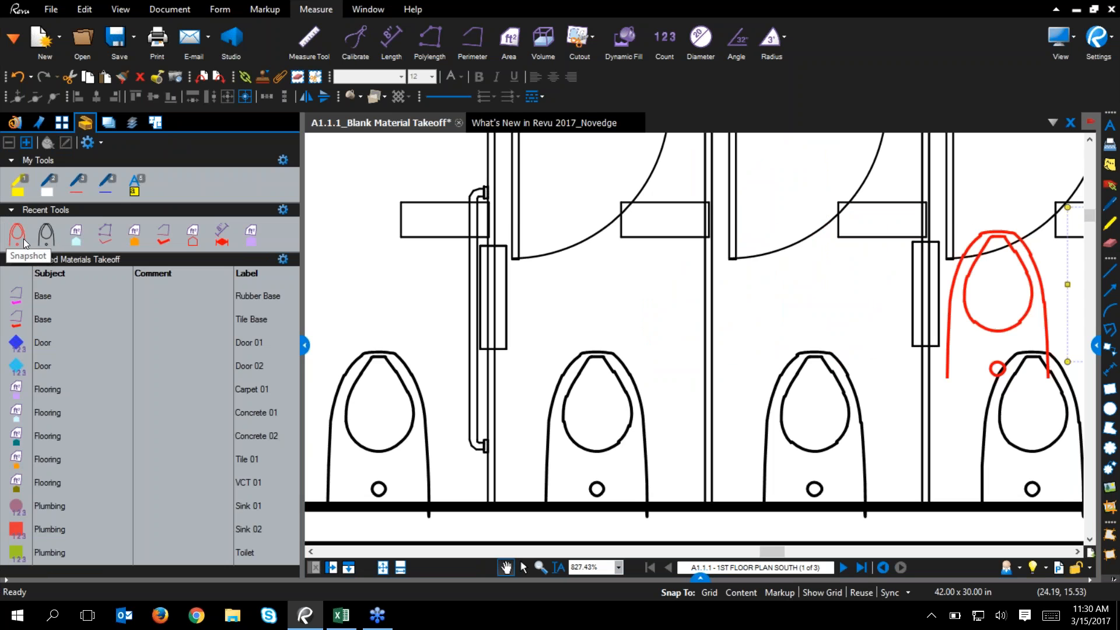
{"action": "left_click_drag", "start_coordinate": [24, 244], "coordinate": [165, 186]}
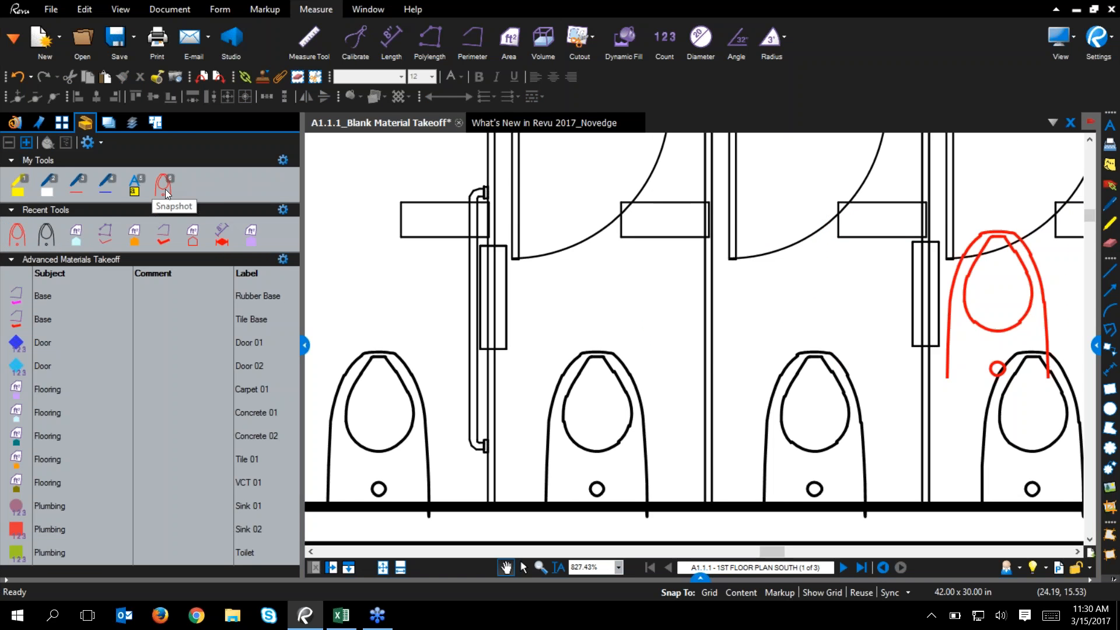
{"action": "right_click", "coordinate": [164, 192]}
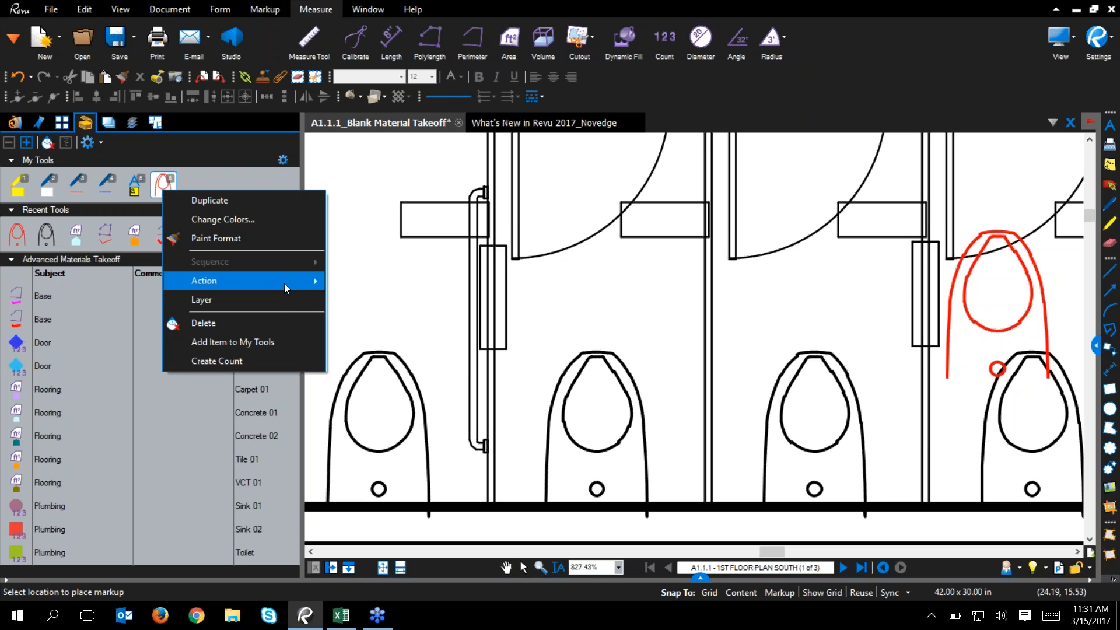
{"action": "left_click", "coordinate": [259, 368]}
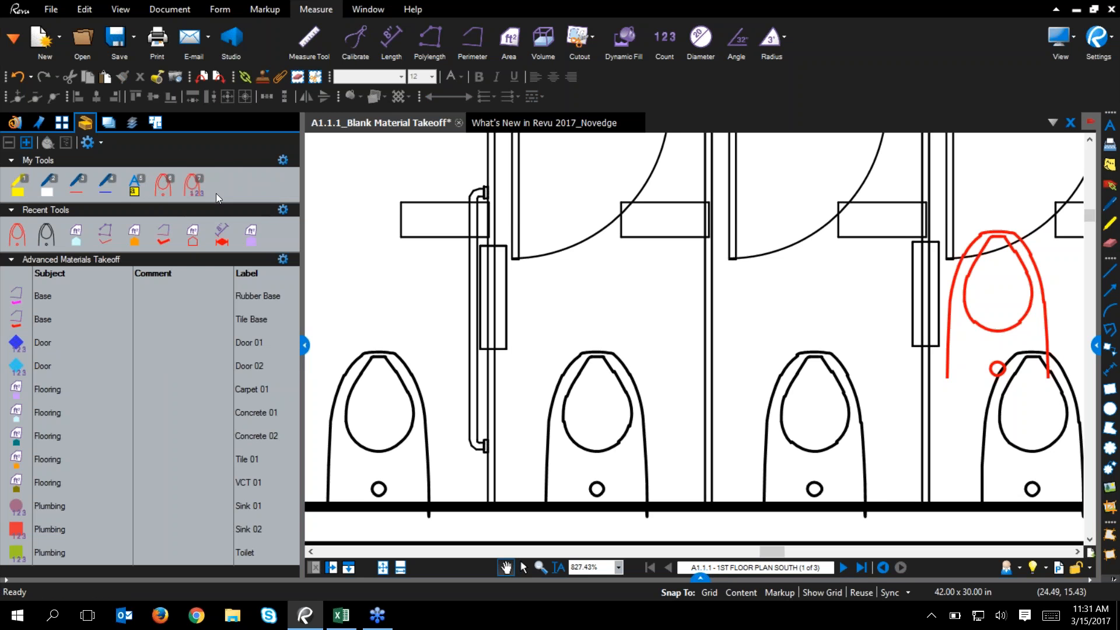
- Place seven toilet symbols in a row above the stalls with the new snapshot count tool
{"action": "left_click", "coordinate": [197, 189]}
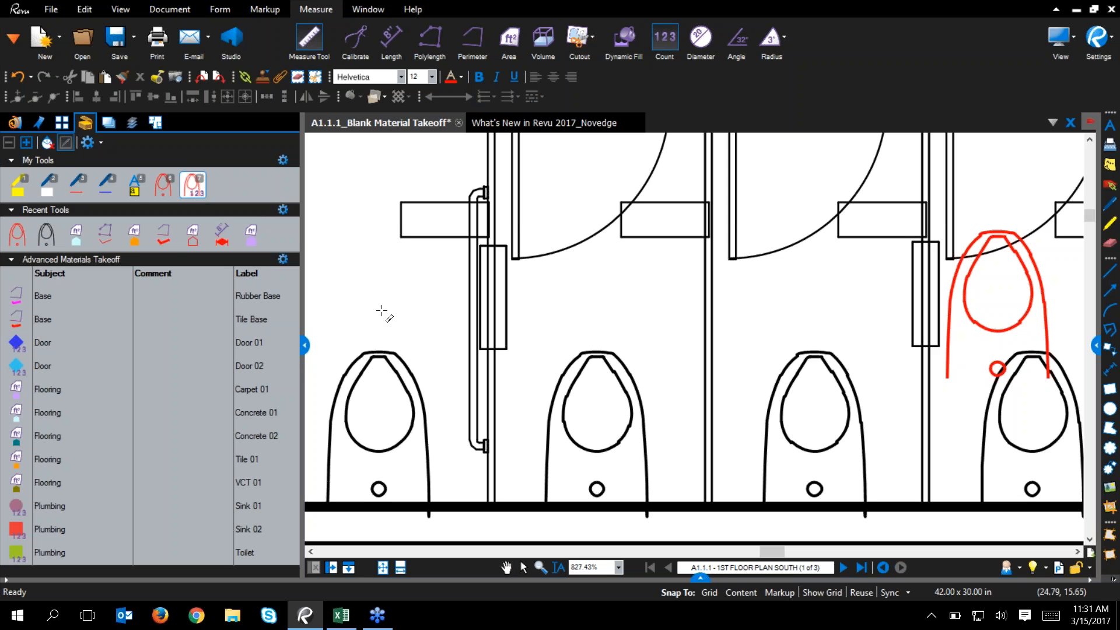
{"action": "left_click", "coordinate": [398, 306]}
{"action": "left_click", "coordinate": [502, 304]}
{"action": "left_click", "coordinate": [570, 297]}
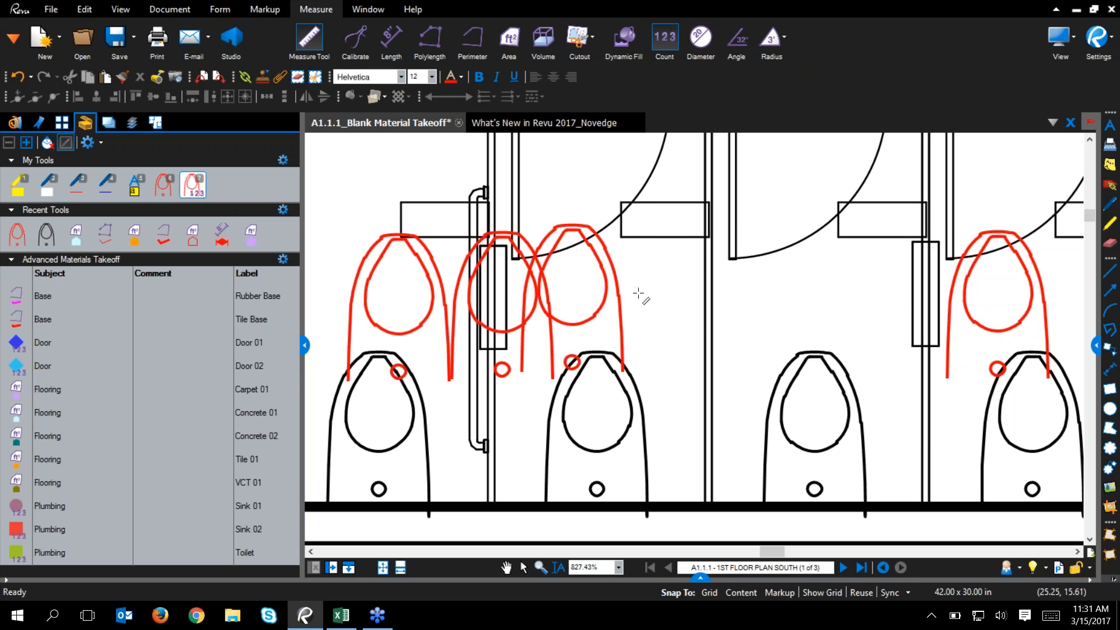
{"action": "left_click", "coordinate": [640, 295]}
{"action": "left_click", "coordinate": [691, 297]}
{"action": "left_click", "coordinate": [749, 296]}
{"action": "left_click", "coordinate": [819, 293]}
{"action": "key", "text": "Escape"}
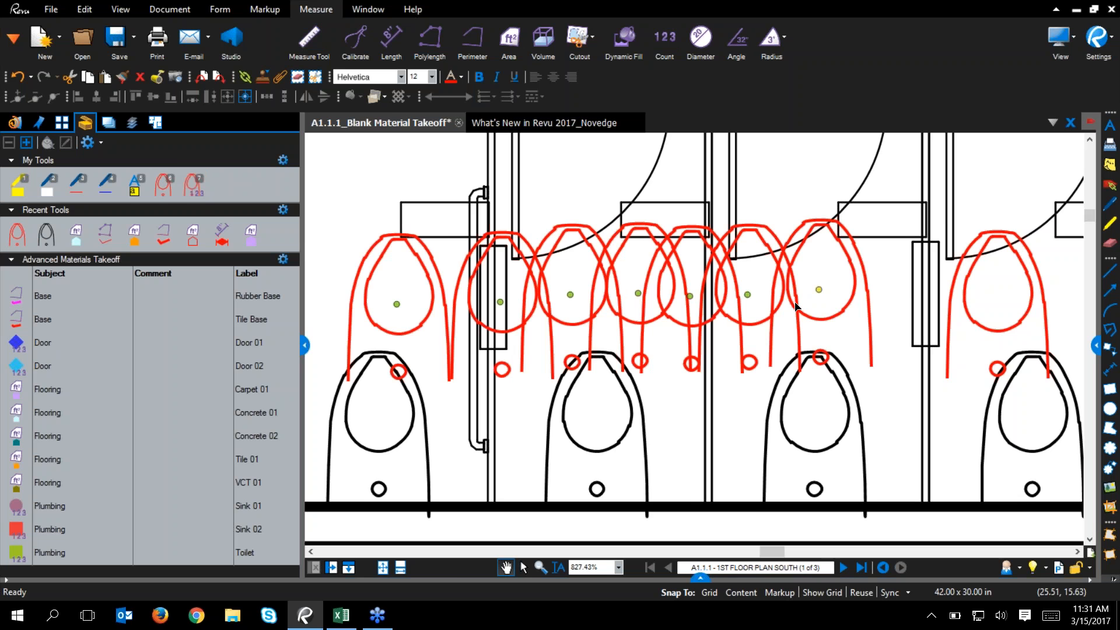
- Narrow the Tool Chest, show the markups list and check the Count Measurement entry for the placed toilet symbols
{"action": "left_click_drag", "start_coordinate": [308, 336], "coordinate": [193, 346]}
{"action": "left_click", "coordinate": [645, 577]}
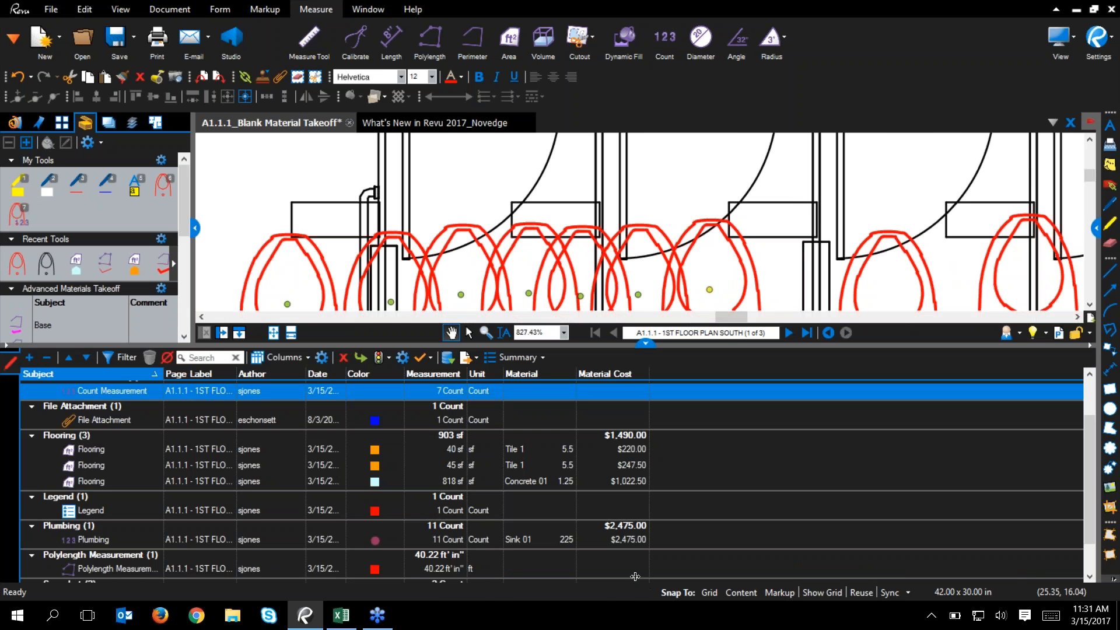
{"action": "left_click", "coordinate": [448, 393]}
{"action": "left_click_drag", "start_coordinate": [647, 352], "coordinate": [639, 426]}
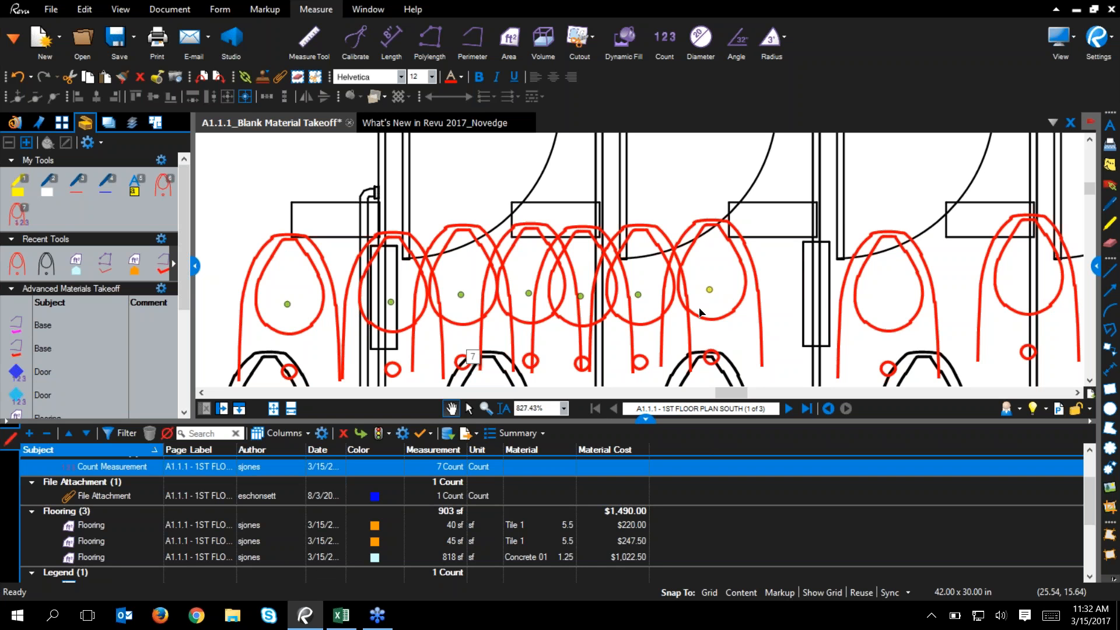
- Split the first two toilet symbols off the count measurement one at a time and check their separate entries
{"action": "right_click", "coordinate": [315, 250]}
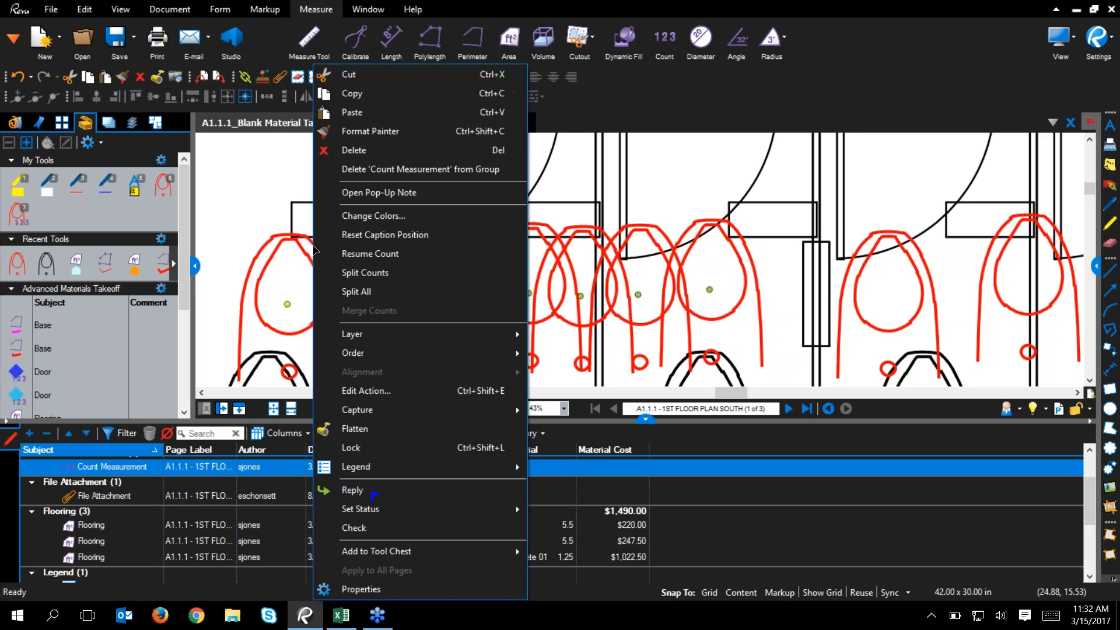
{"action": "left_click", "coordinate": [402, 280]}
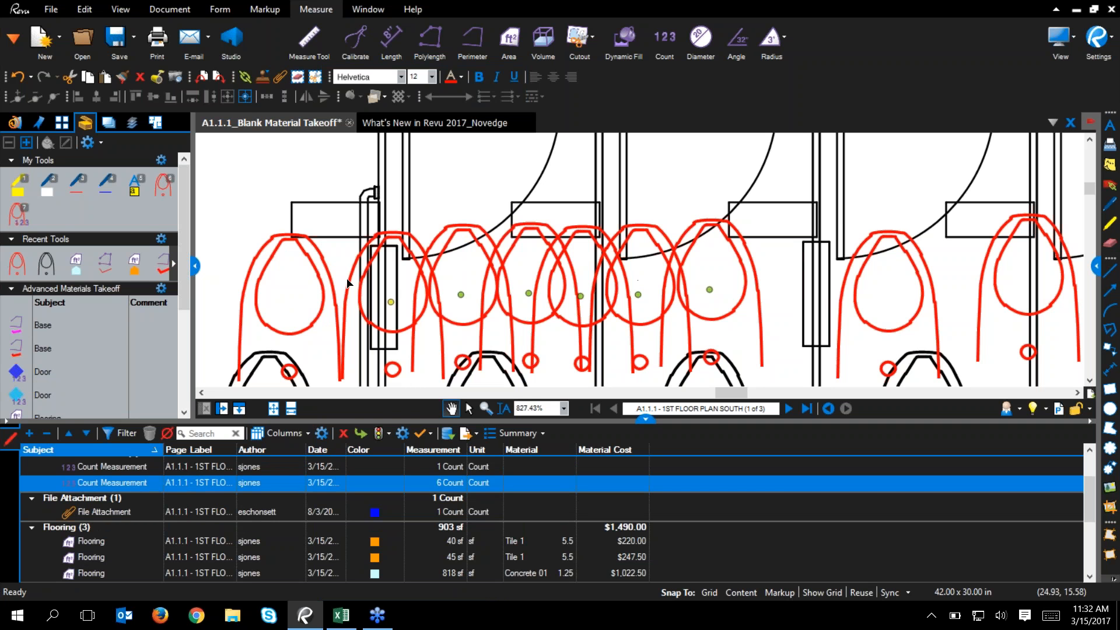
{"action": "left_click", "coordinate": [286, 306]}
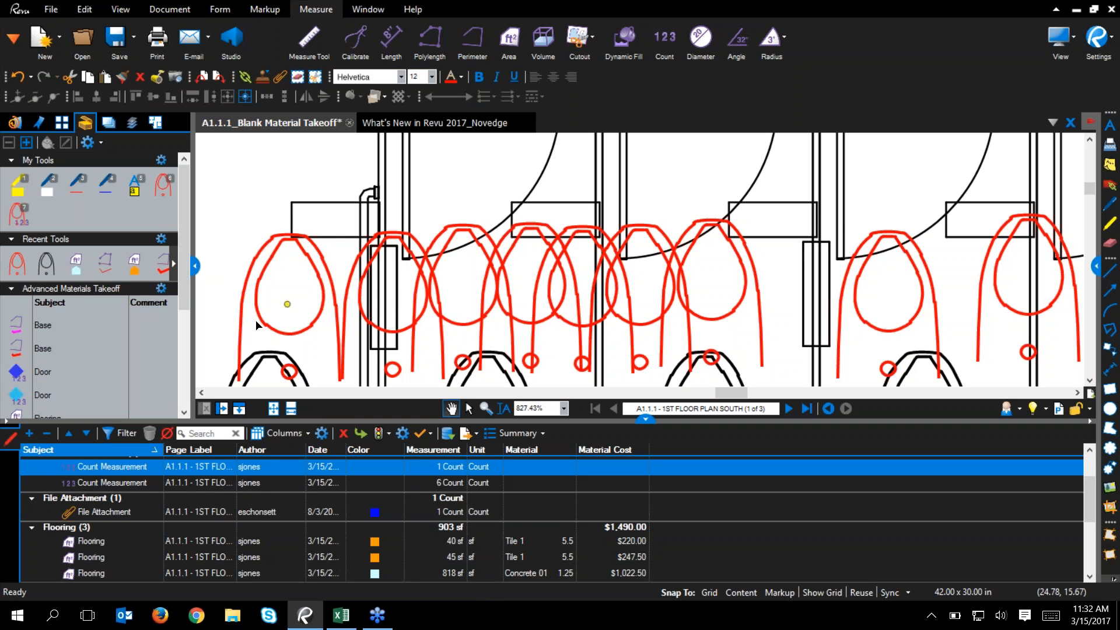
{"action": "left_click", "coordinate": [455, 471]}
{"action": "key", "text": "Down"}
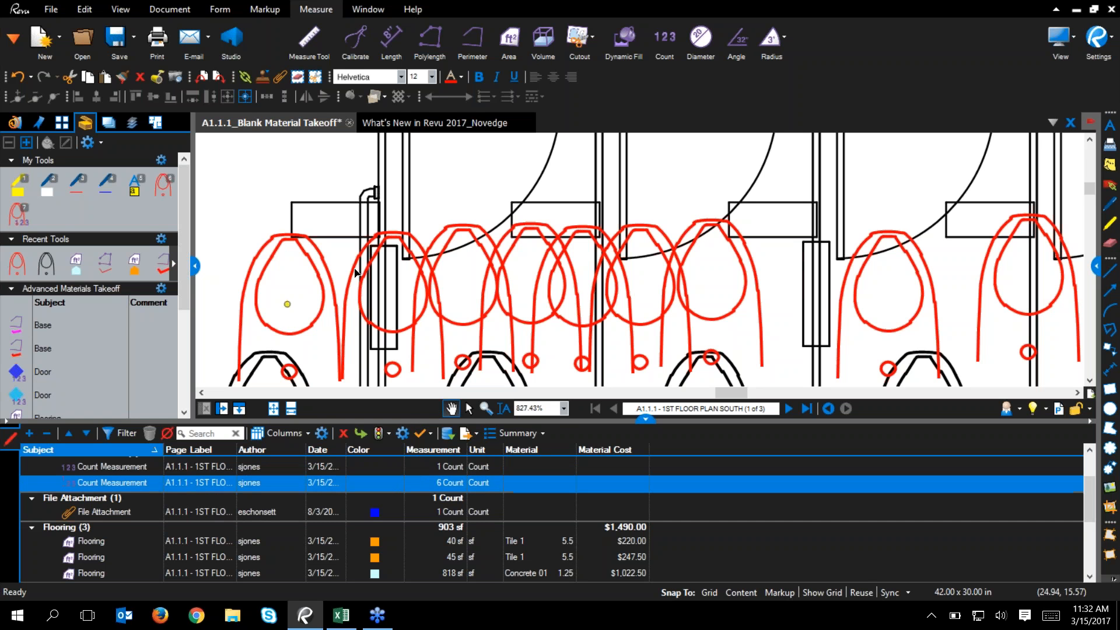
{"action": "right_click", "coordinate": [350, 276]}
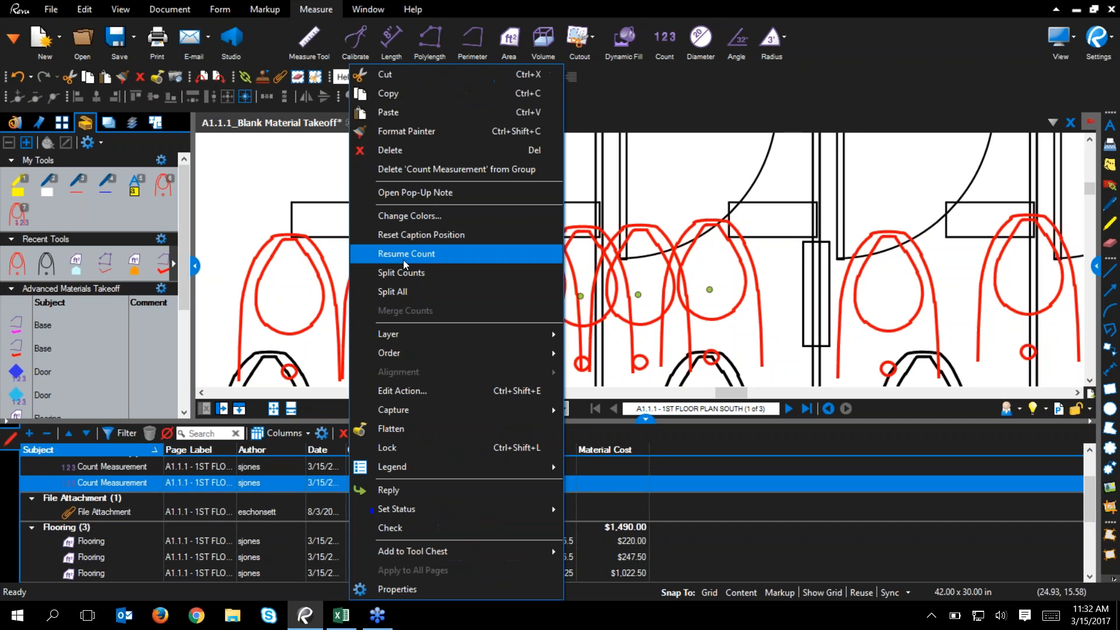
{"action": "left_click", "coordinate": [413, 272]}
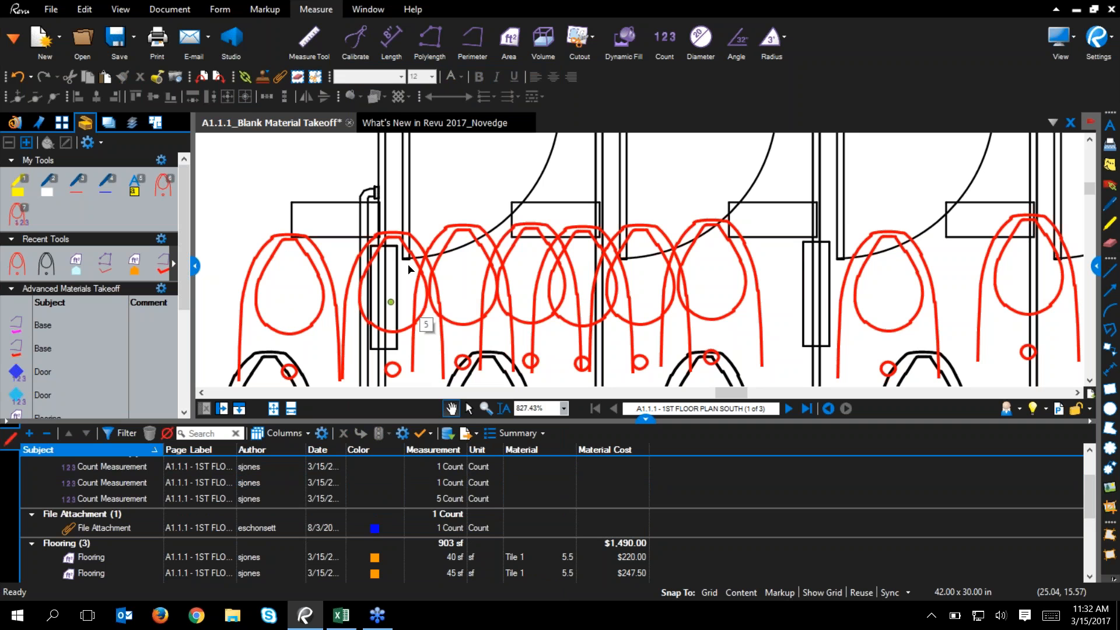
{"action": "key", "text": "Up"}
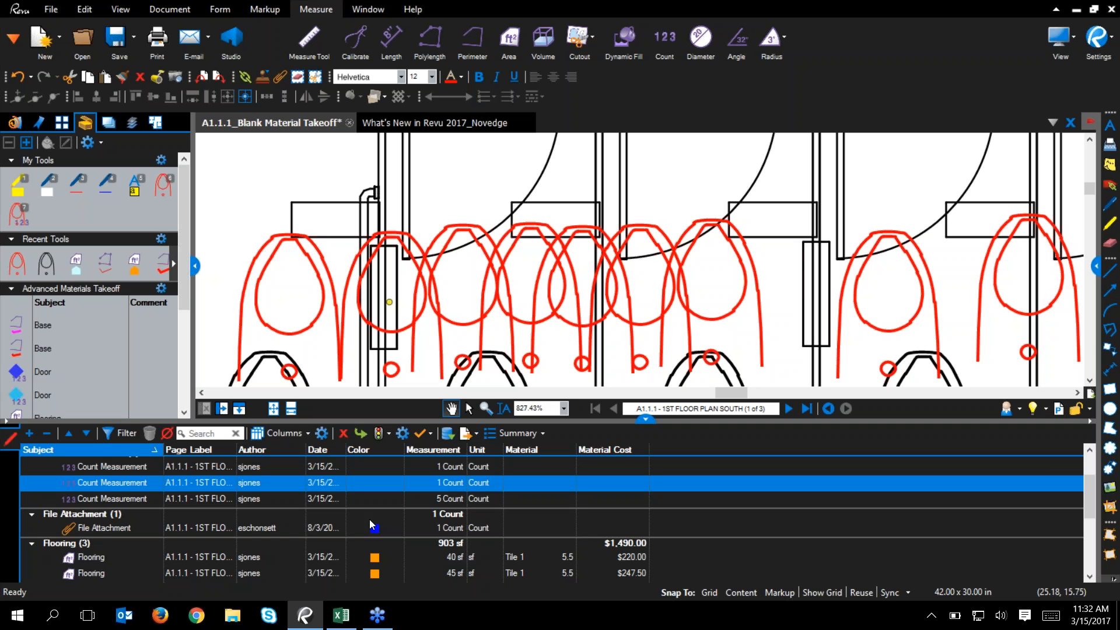
- Hide the markups list and Tool Chest and inspect the Advanced Materials Takeoff legend in the sheet's corner
{"action": "left_click", "coordinate": [639, 420]}
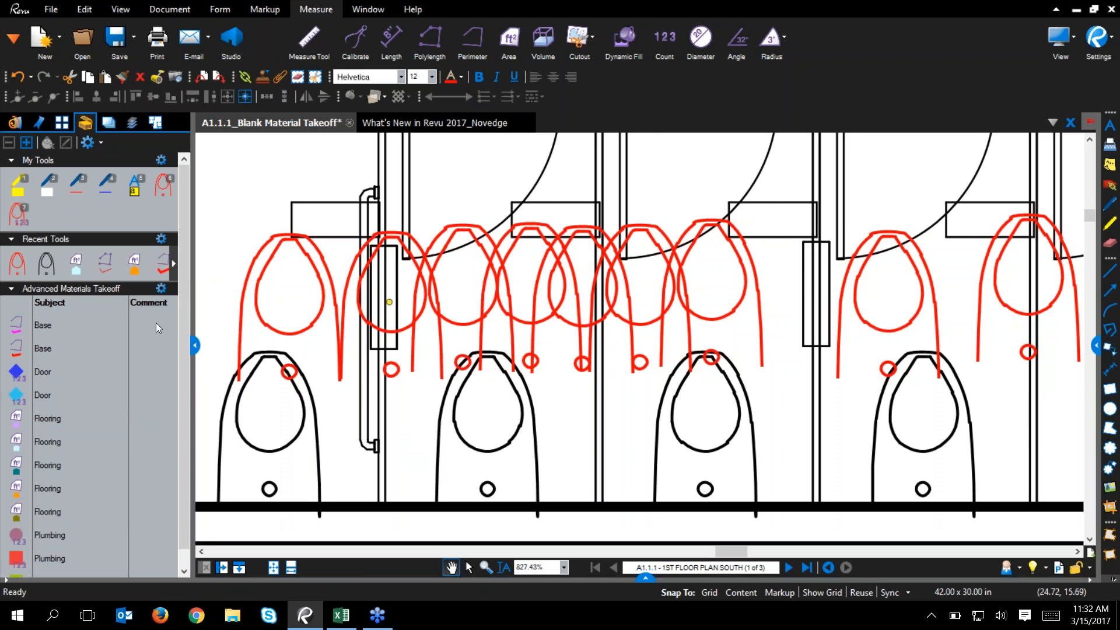
{"action": "left_click", "coordinate": [194, 344]}
{"action": "scroll", "coordinate": [437, 438], "scroll_direction": "down", "scroll_amount": 3}
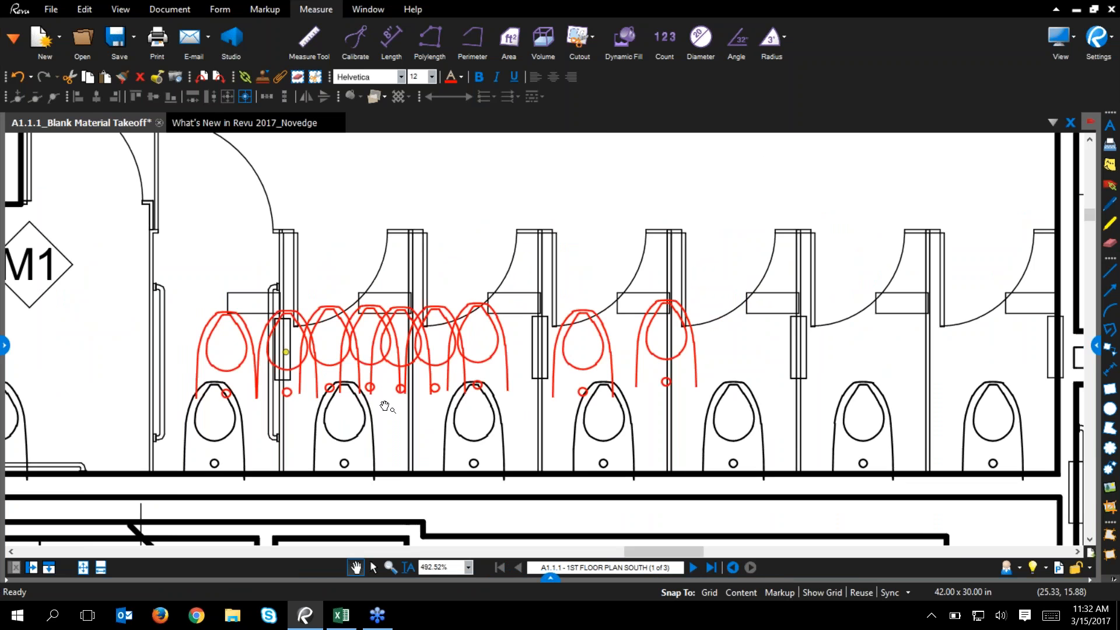
{"action": "scroll", "coordinate": [303, 278], "scroll_direction": "down", "scroll_amount": 9}
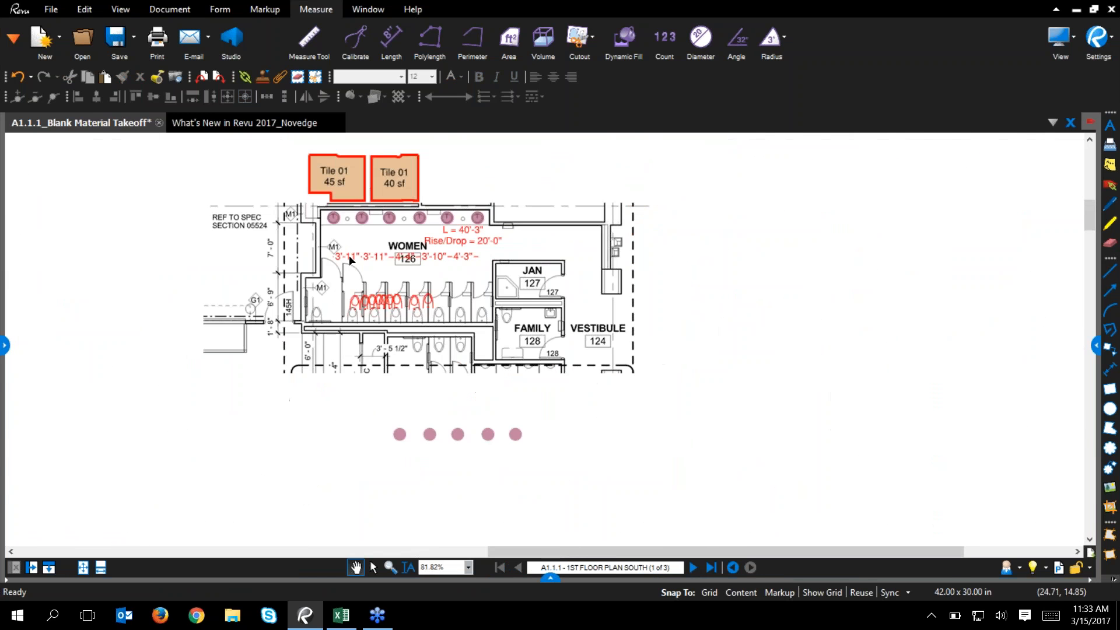
{"action": "left_click_drag", "start_coordinate": [203, 149], "coordinate": [348, 369]}
{"action": "scroll", "coordinate": [349, 369], "scroll_direction": "down", "scroll_amount": 4}
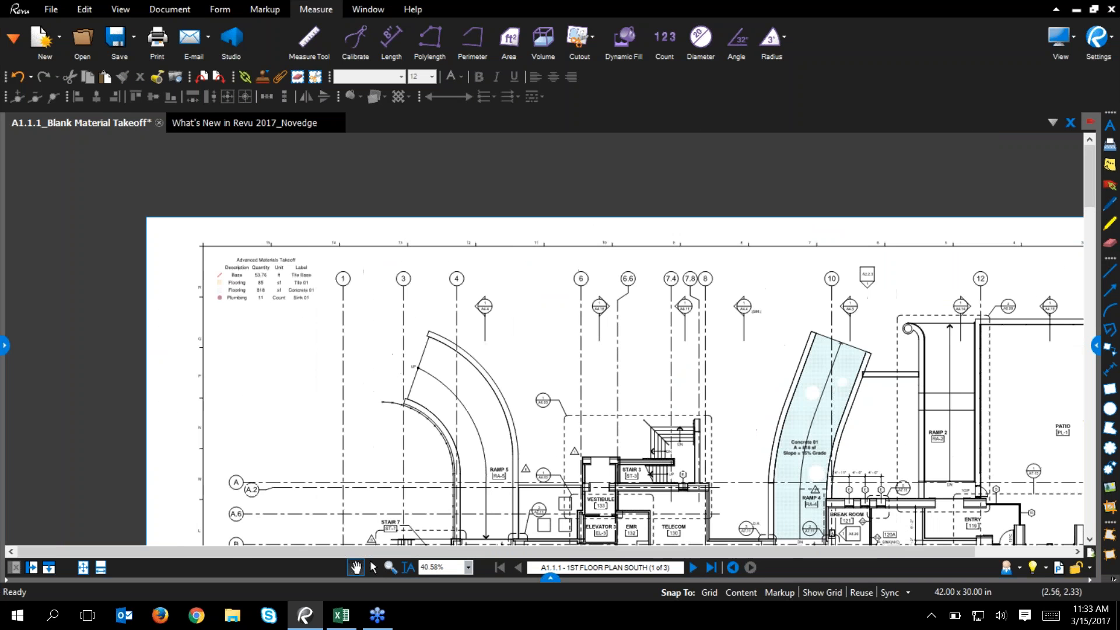
{"action": "scroll", "coordinate": [323, 324], "scroll_direction": "up", "scroll_amount": 8}
{"action": "left_click_drag", "start_coordinate": [719, 463], "coordinate": [698, 483]}
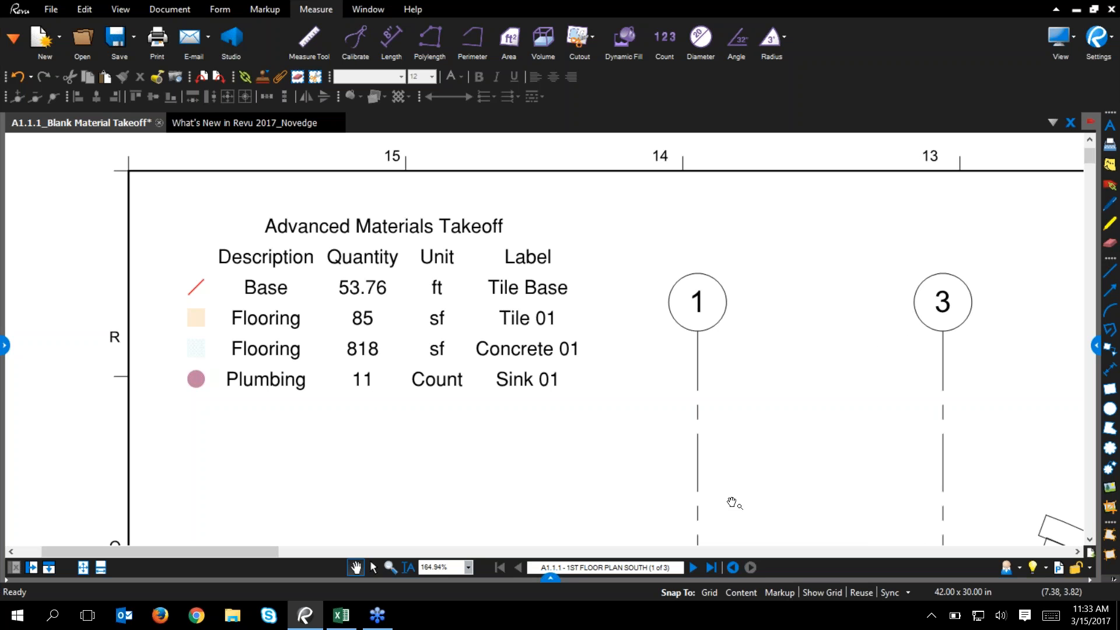
- Return to the restroom area and review the summary export formats offered for the markups list
{"action": "scroll", "coordinate": [575, 420], "scroll_direction": "down", "scroll_amount": 5}
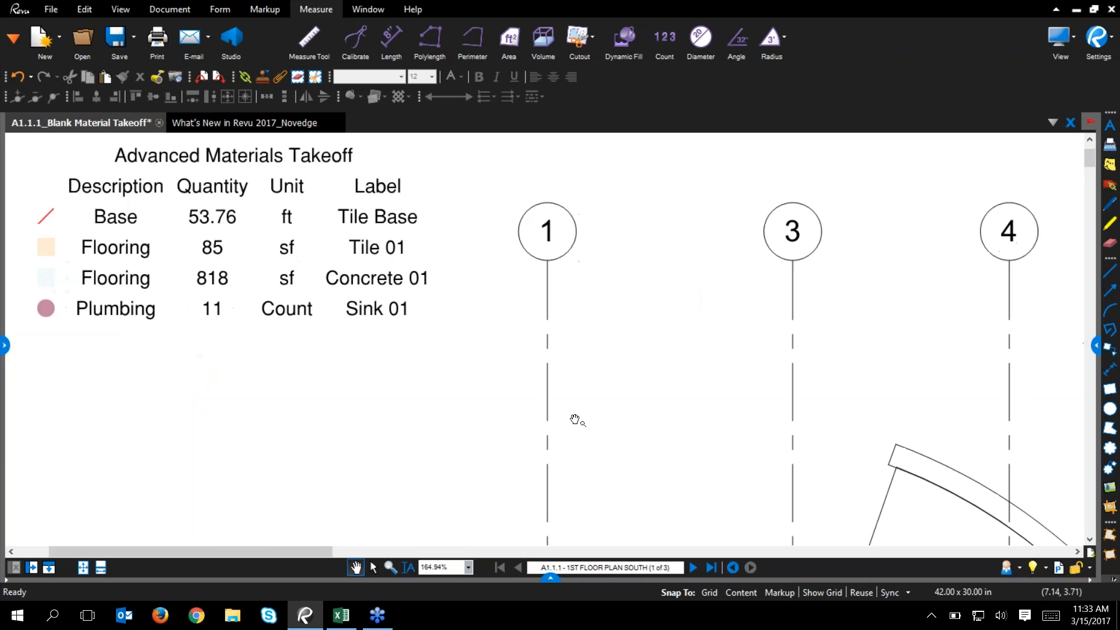
{"action": "left_click_drag", "start_coordinate": [638, 437], "coordinate": [482, 141]}
{"action": "left_click_drag", "start_coordinate": [713, 427], "coordinate": [311, 404]}
{"action": "left_click_drag", "start_coordinate": [463, 334], "coordinate": [258, 228]}
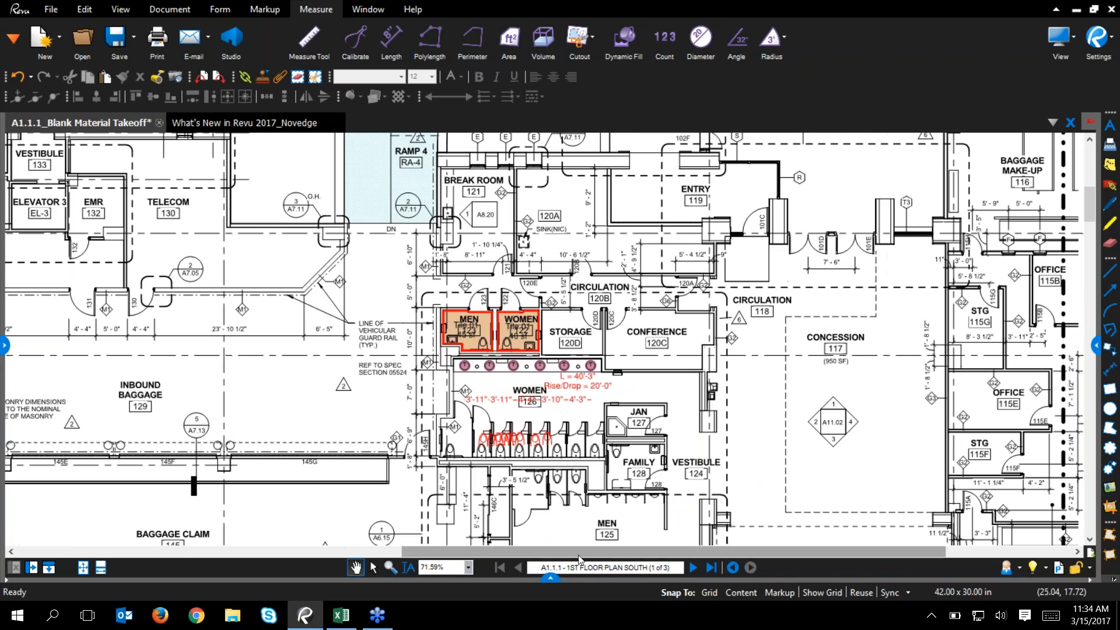
{"action": "left_click", "coordinate": [551, 578]}
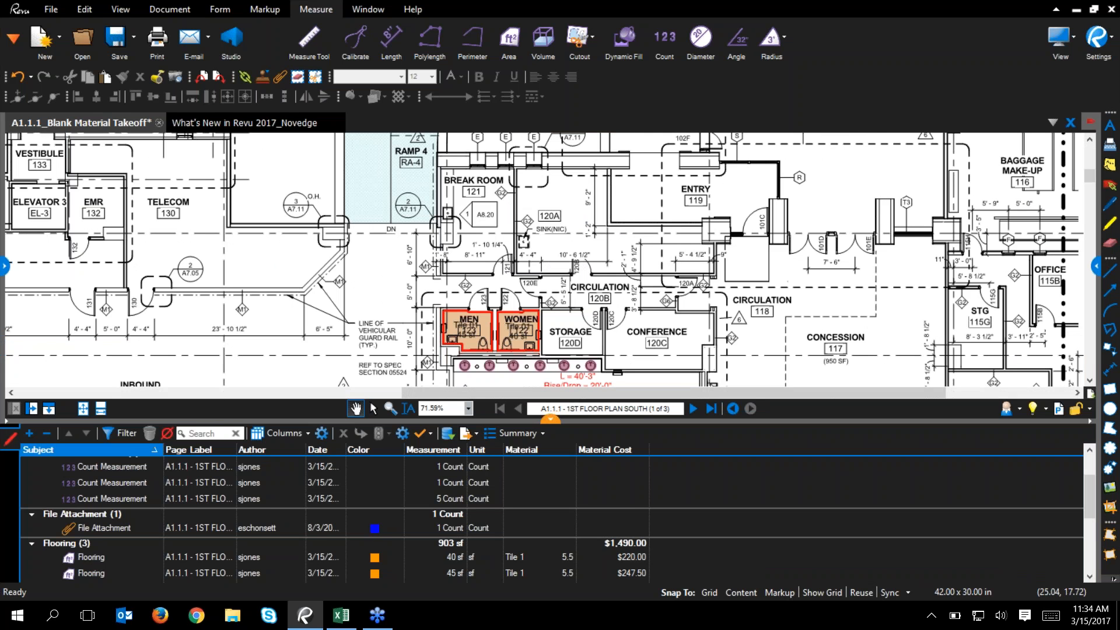
{"action": "left_click_drag", "start_coordinate": [537, 419], "coordinate": [538, 334]}
{"action": "left_click", "coordinate": [537, 345]}
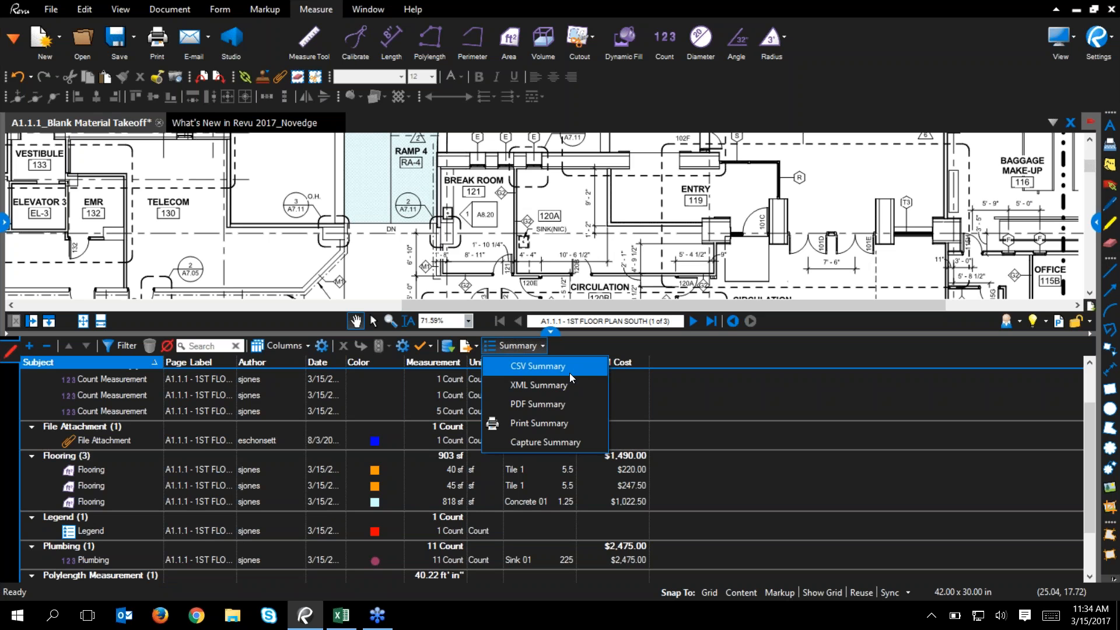
{"action": "left_click", "coordinate": [552, 330]}
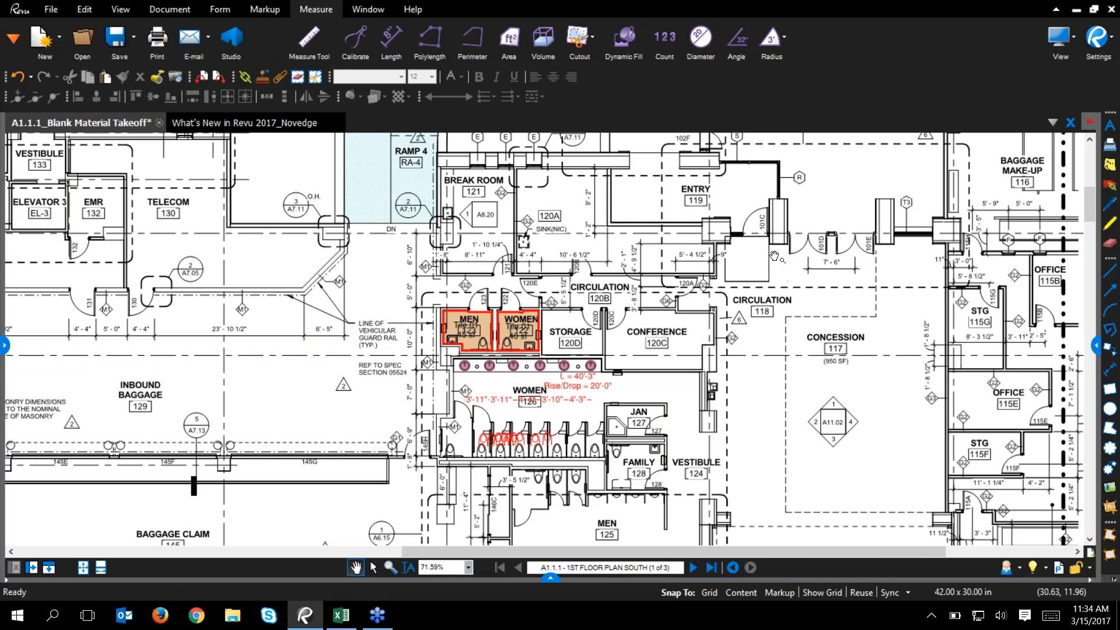
- Show the drawing beside the SampleBid workbook in Excel and compare the markups list with the Flooring quantities
{"action": "left_click", "coordinate": [1094, 7]}
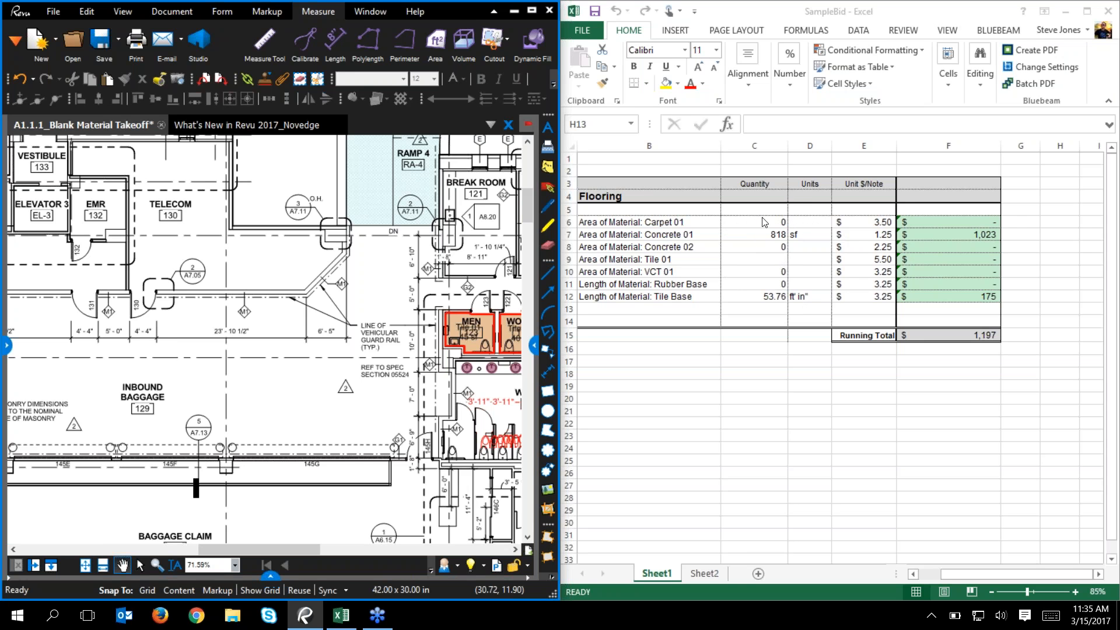
{"action": "left_click", "coordinate": [270, 576]}
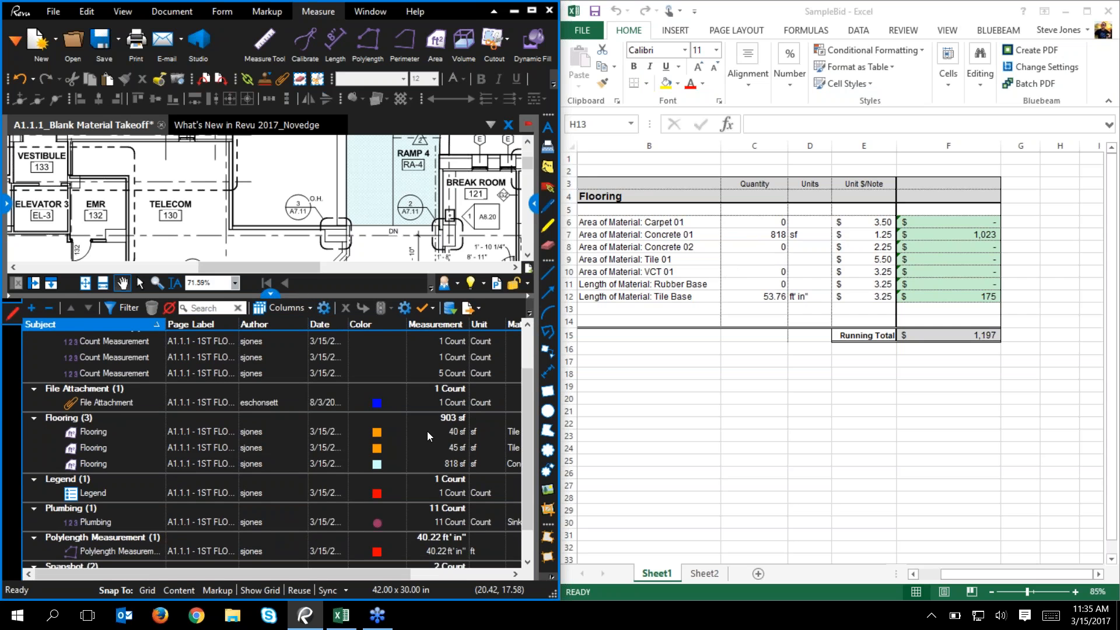
{"action": "scroll", "coordinate": [427, 434], "scroll_direction": "down", "scroll_amount": 1}
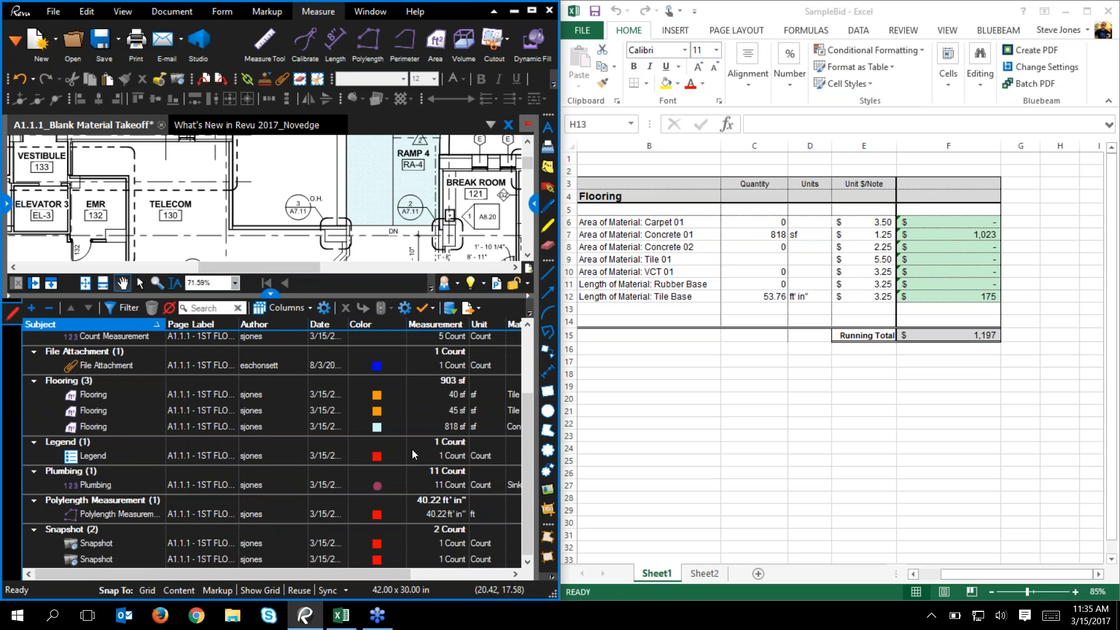
{"action": "scroll", "coordinate": [412, 449], "scroll_direction": "up", "scroll_amount": 3}
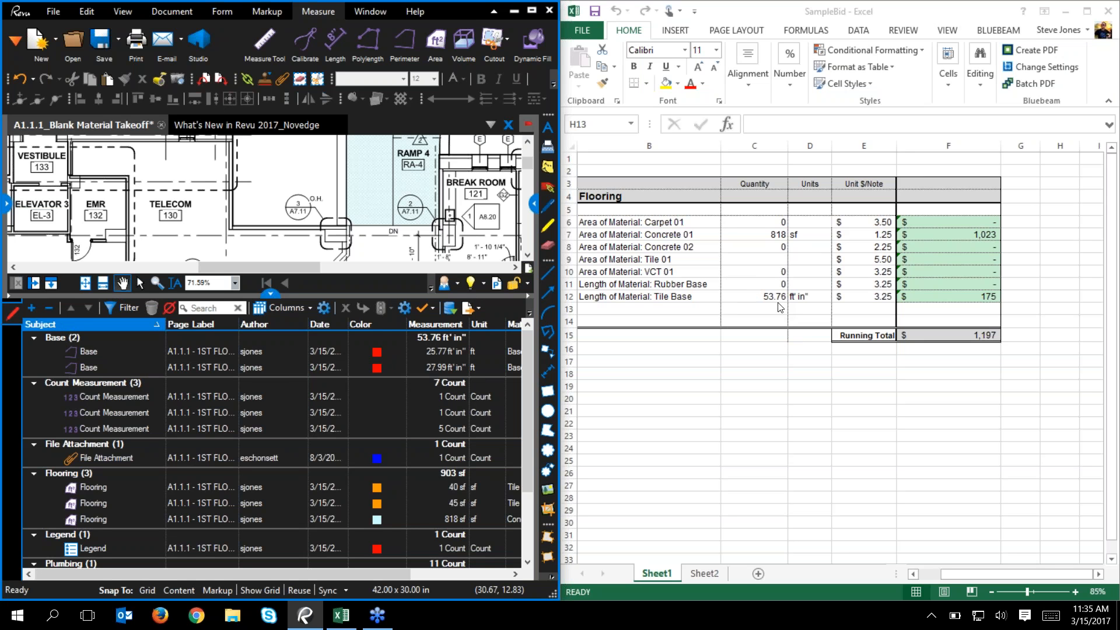
- Create a Quantity Link in the Tile 01 quantity cell that totals Area for markups with the label Tile 01
{"action": "left_click", "coordinate": [778, 257]}
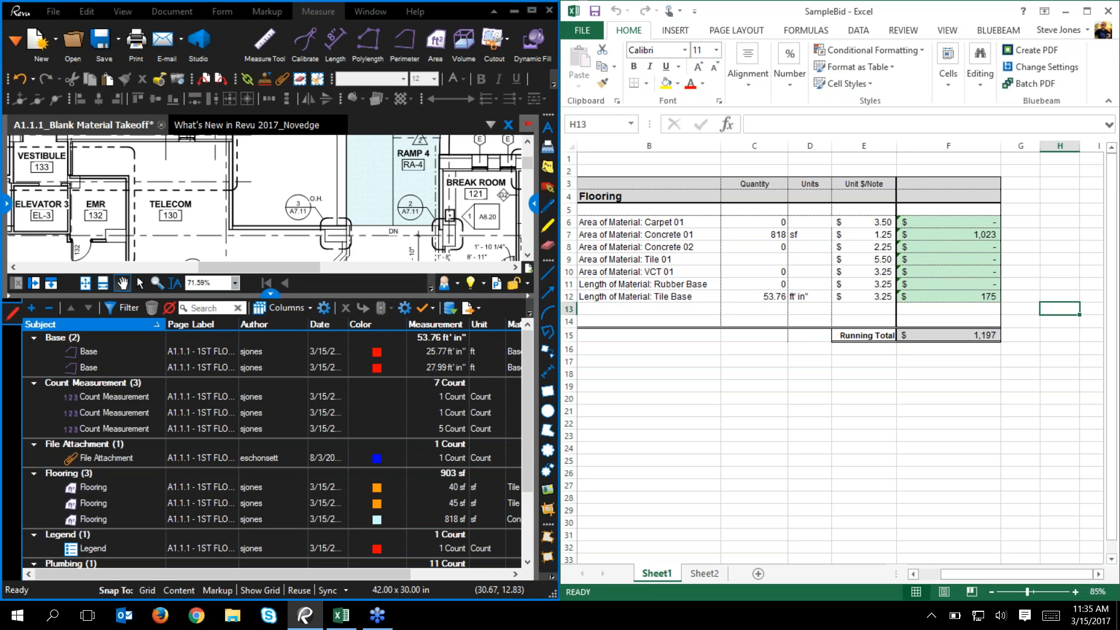
{"action": "left_click", "coordinate": [777, 260]}
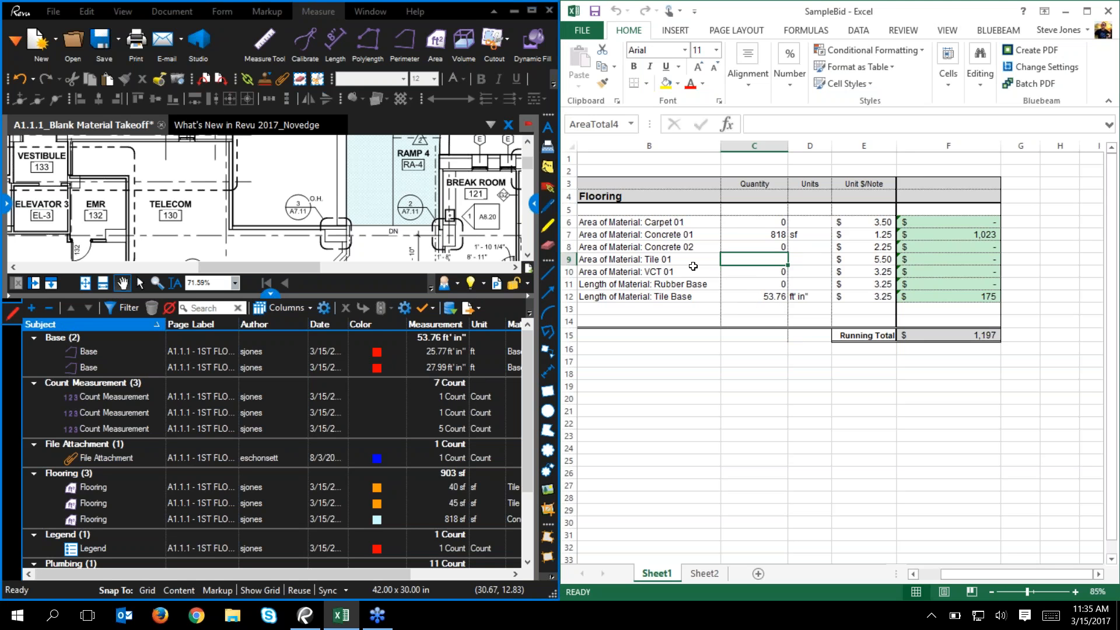
{"action": "right_click", "coordinate": [751, 257]}
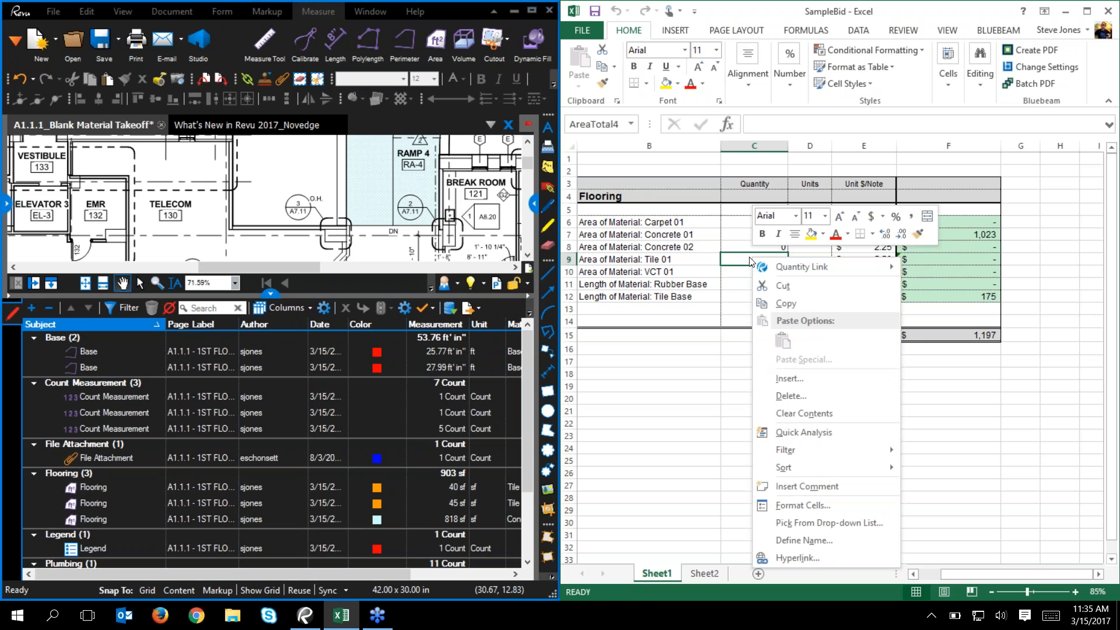
{"action": "mouse_move", "coordinate": [875, 267]}
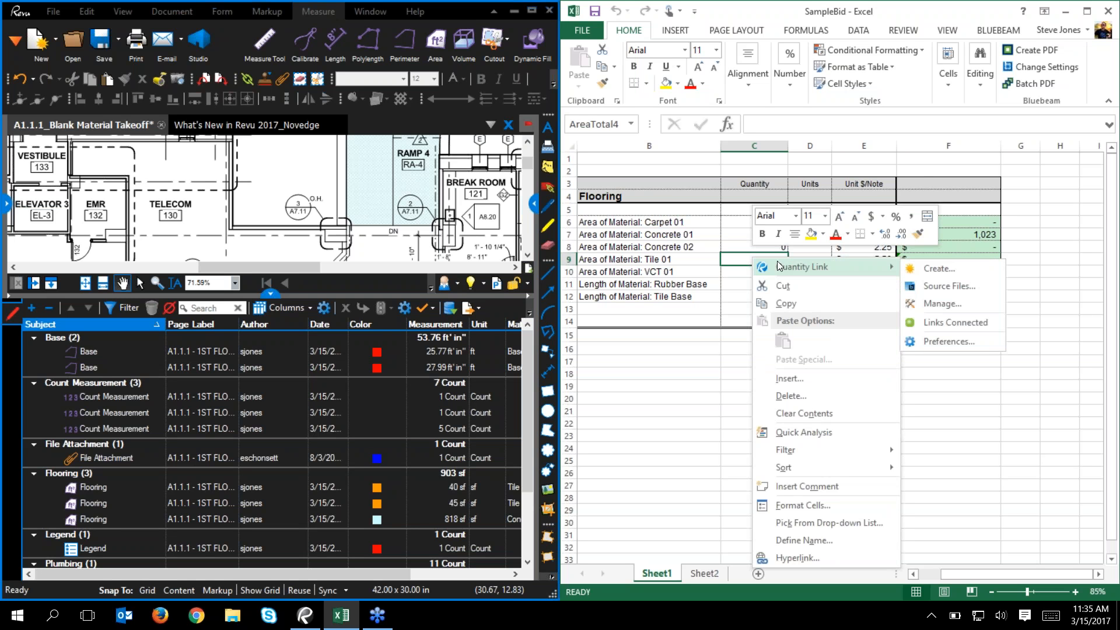
{"action": "left_click", "coordinate": [924, 271]}
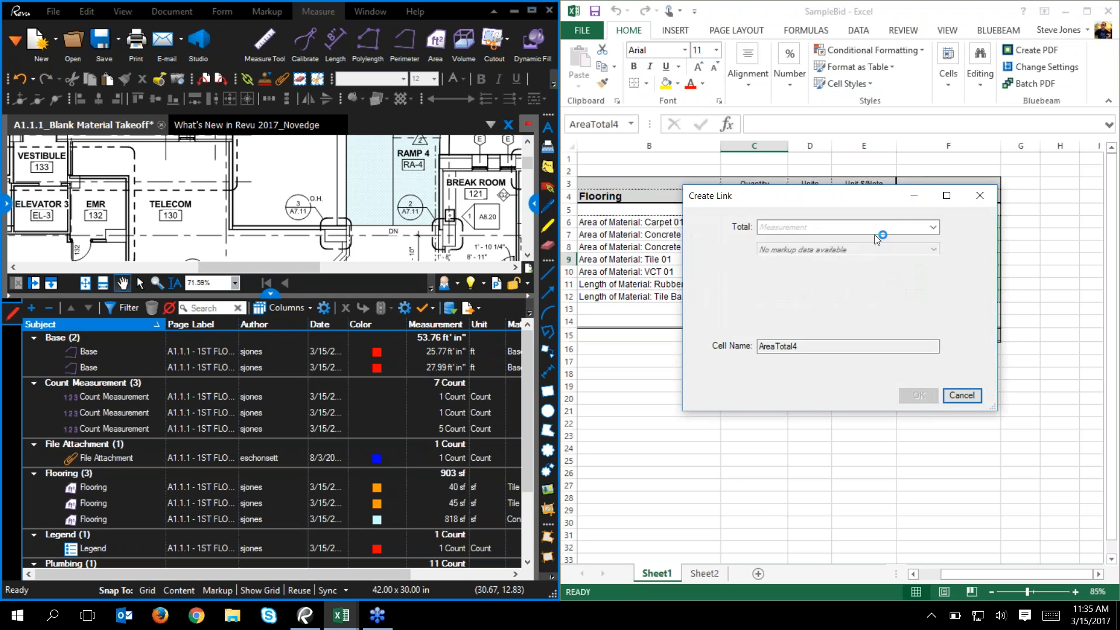
{"action": "left_click", "coordinate": [875, 227]}
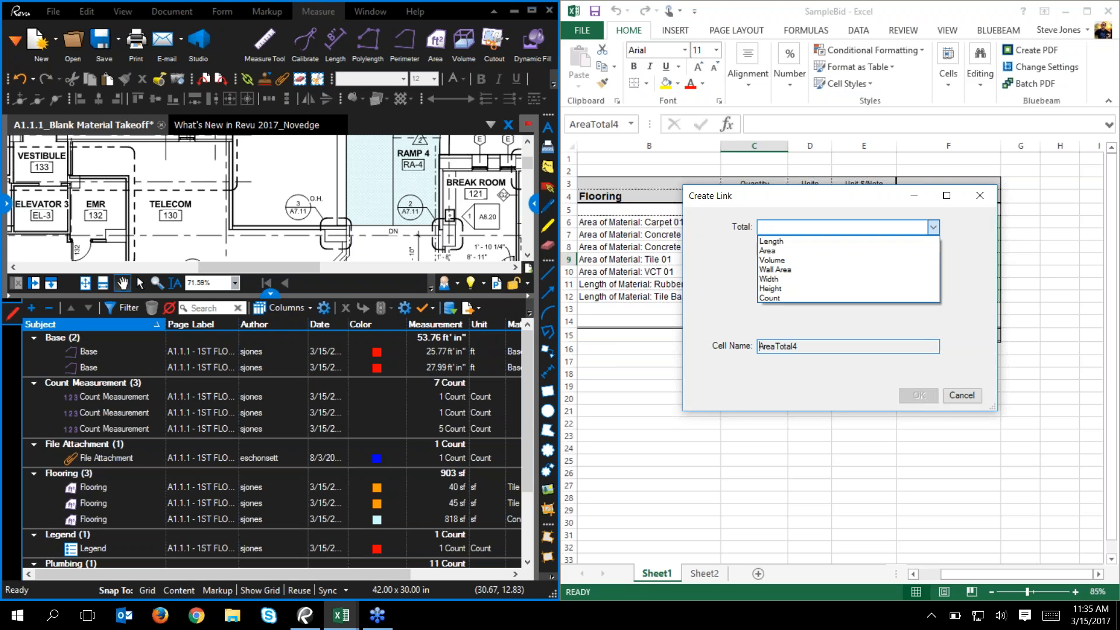
{"action": "left_click", "coordinate": [865, 251]}
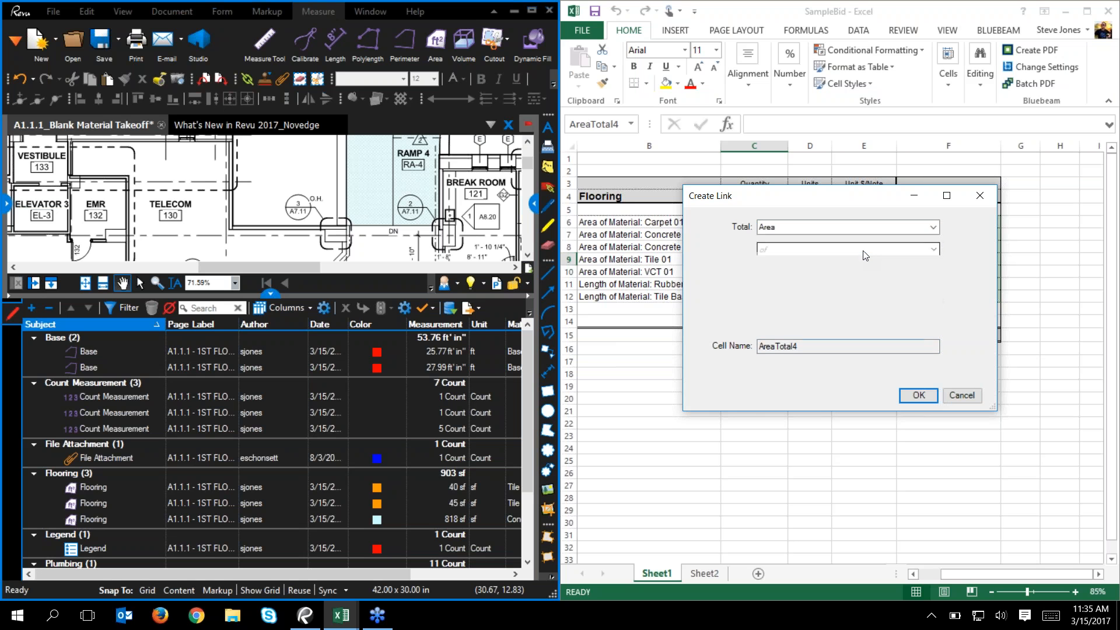
{"action": "left_click", "coordinate": [859, 252]}
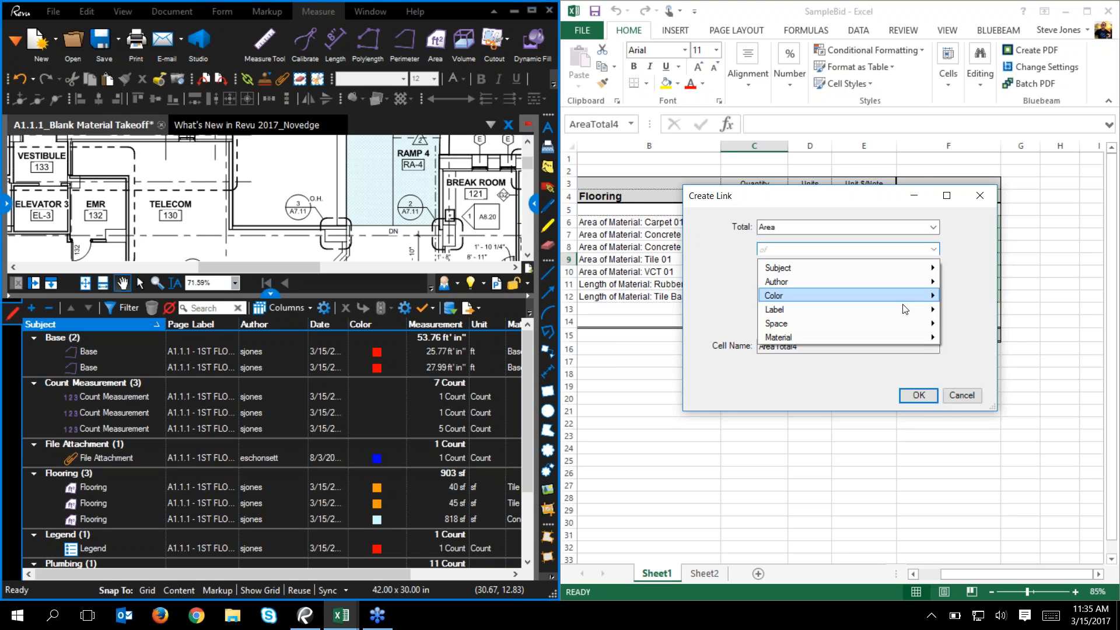
{"action": "mouse_move", "coordinate": [912, 309]}
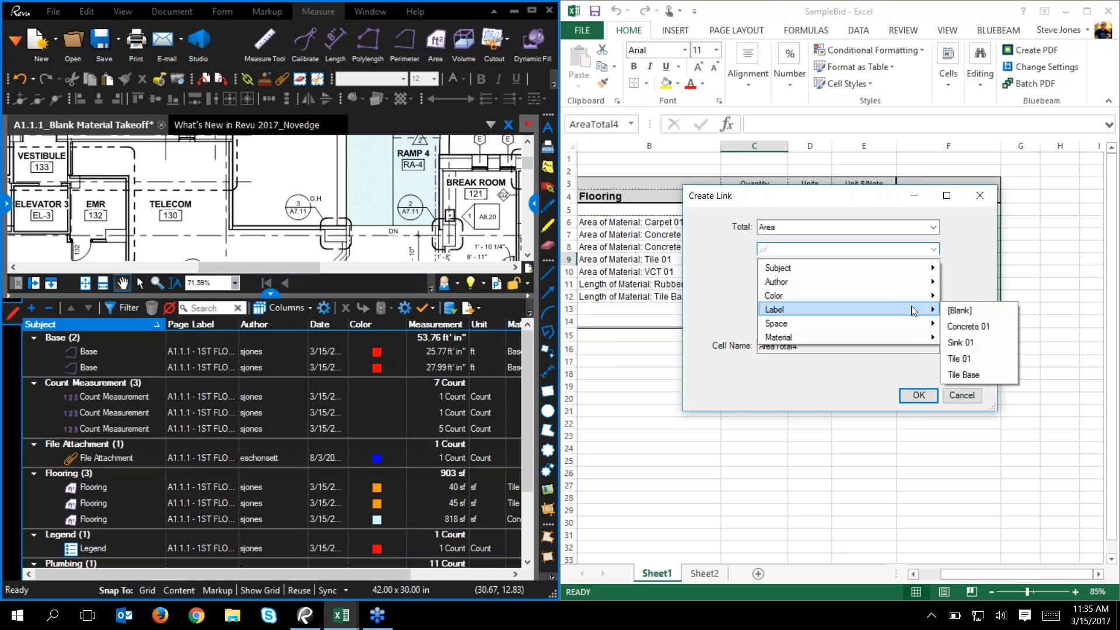
{"action": "left_click", "coordinate": [978, 358]}
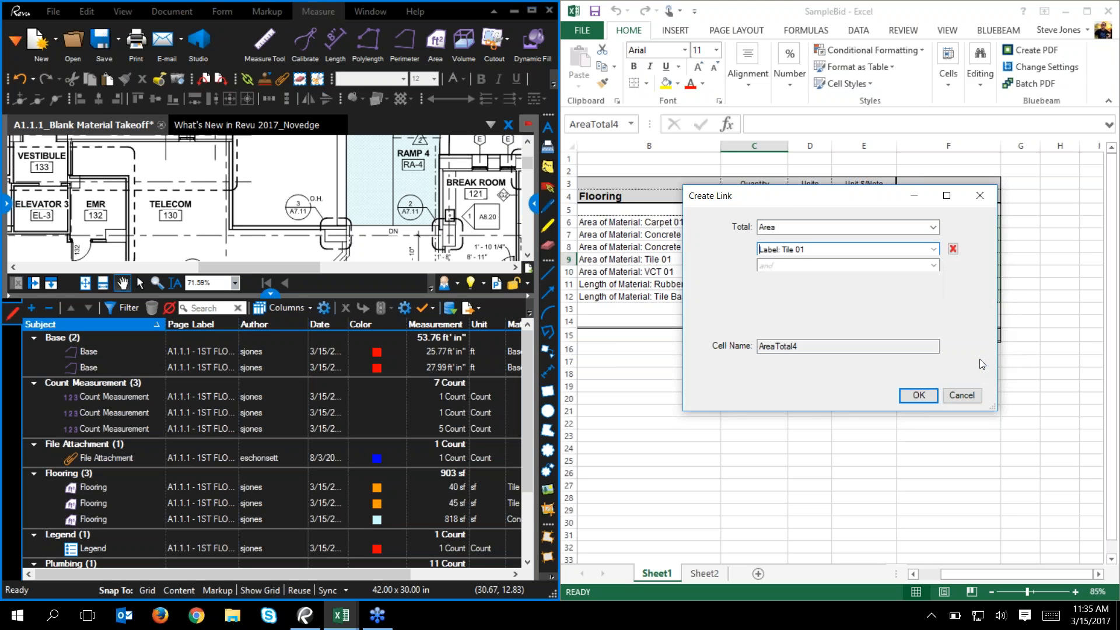
{"action": "left_click", "coordinate": [918, 395]}
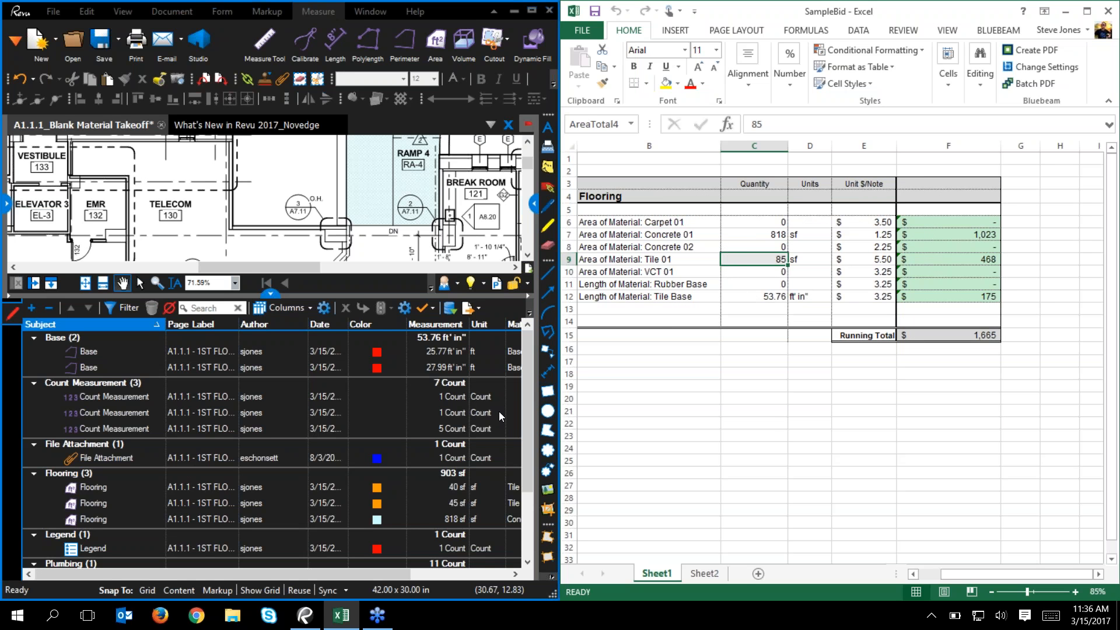
- Compare the Tile 01 quantity in the workbook with the tile areas and material costs in the markups list
{"action": "mouse_move", "coordinate": [530, 358]}
{"action": "left_mouse_down"}
{"action": "mouse_move", "coordinate": [528, 432]}
{"action": "mouse_move", "coordinate": [529, 366]}
{"action": "left_mouse_up"}
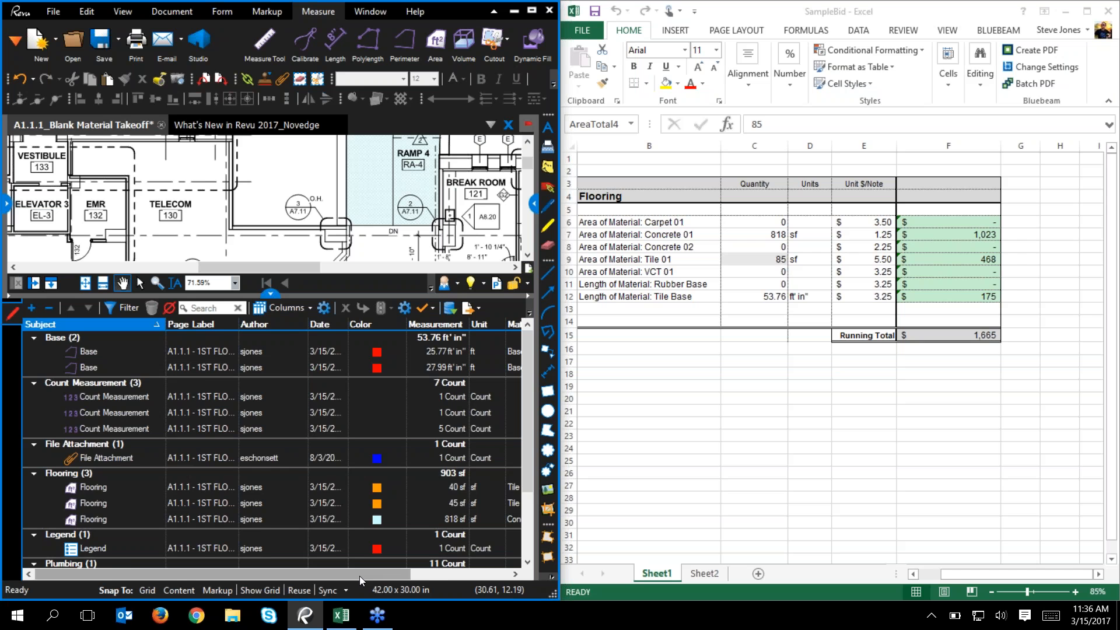
{"action": "left_click_drag", "start_coordinate": [359, 575], "coordinate": [492, 572]}
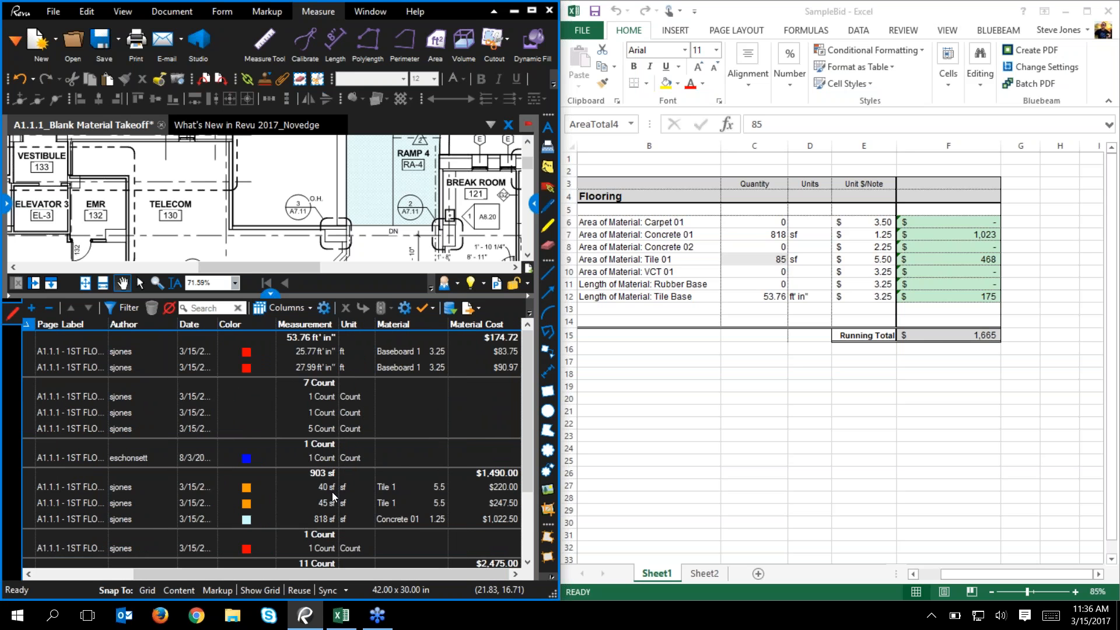
{"action": "left_click", "coordinate": [779, 264]}
- Open the workbook's Quantity Link source files from the Carpet 01 quantity cell and remove A1.1.1_Blank Material Takeoff.pdf
{"action": "left_click", "coordinate": [781, 222]}
{"action": "right_click", "coordinate": [782, 223]}
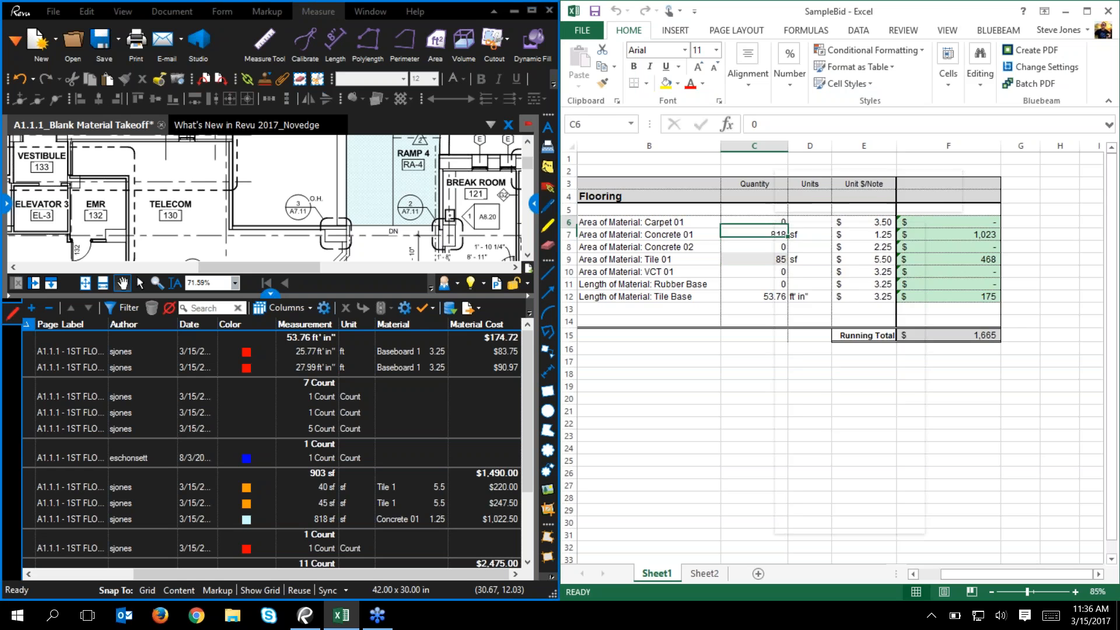
{"action": "mouse_move", "coordinate": [820, 236]}
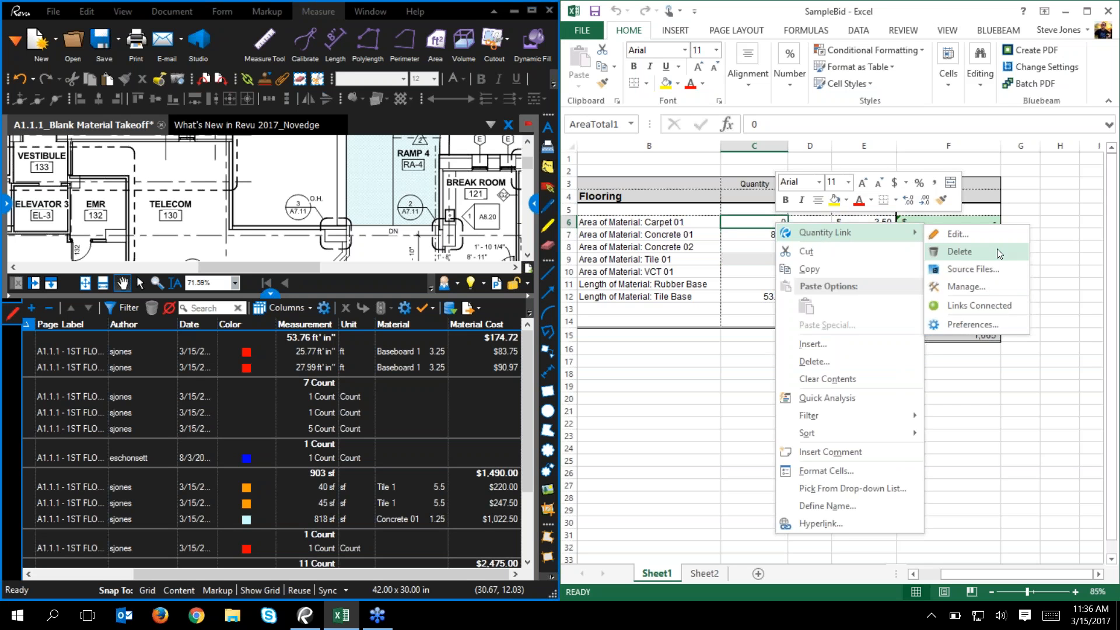
{"action": "left_click", "coordinate": [991, 267]}
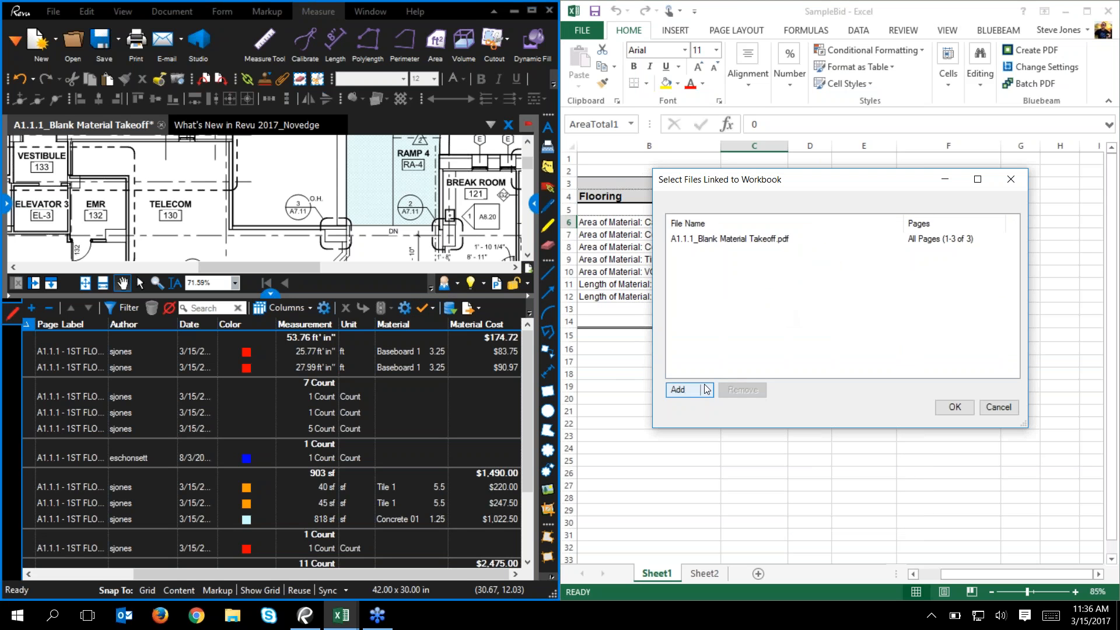
{"action": "left_click", "coordinate": [757, 238]}
{"action": "left_click", "coordinate": [764, 241]}
{"action": "left_click", "coordinate": [742, 389]}
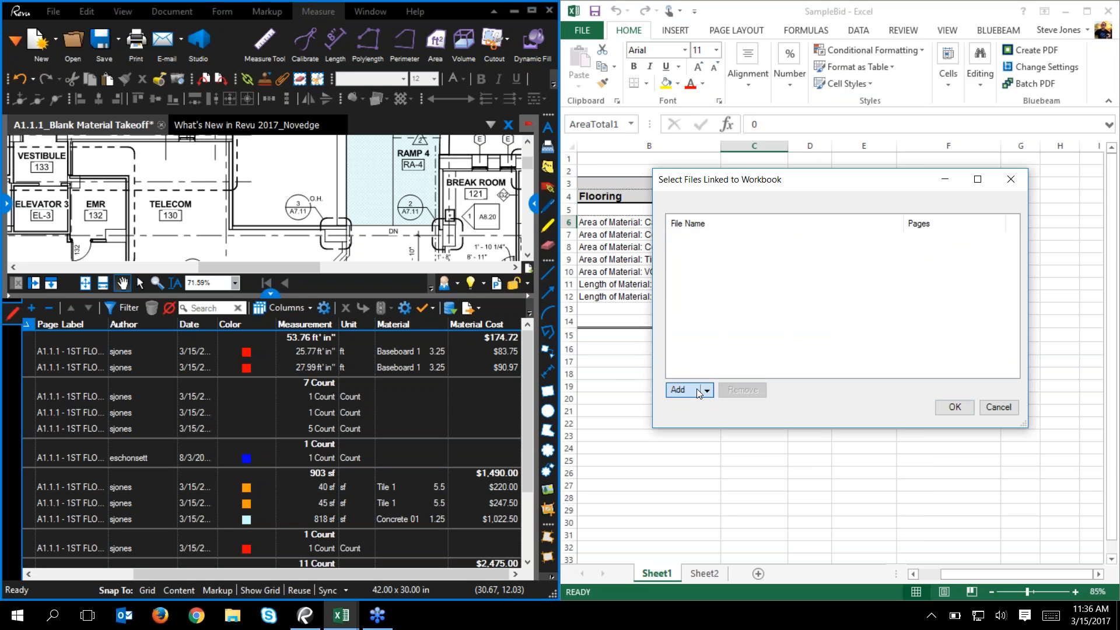
- Link A1.1.1_Material Takeoff.pdf from the Revu 2017 Demo Documents Takeoffs folder to the workbook as its new source file
{"action": "left_click", "coordinate": [678, 389]}
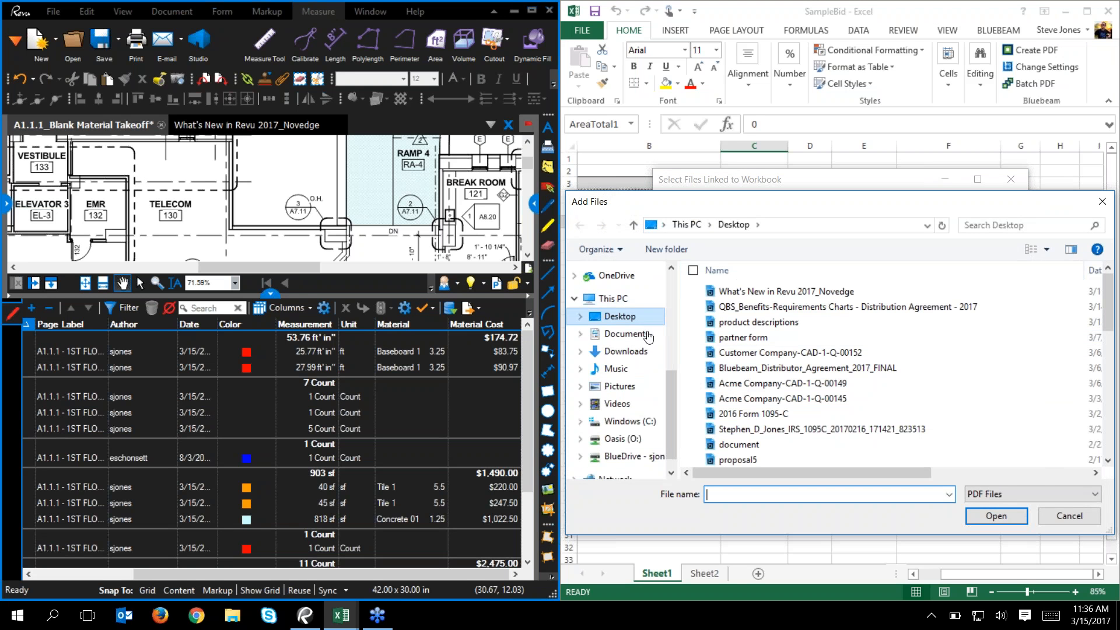
{"action": "scroll", "coordinate": [667, 337], "scroll_direction": "up", "scroll_amount": 5}
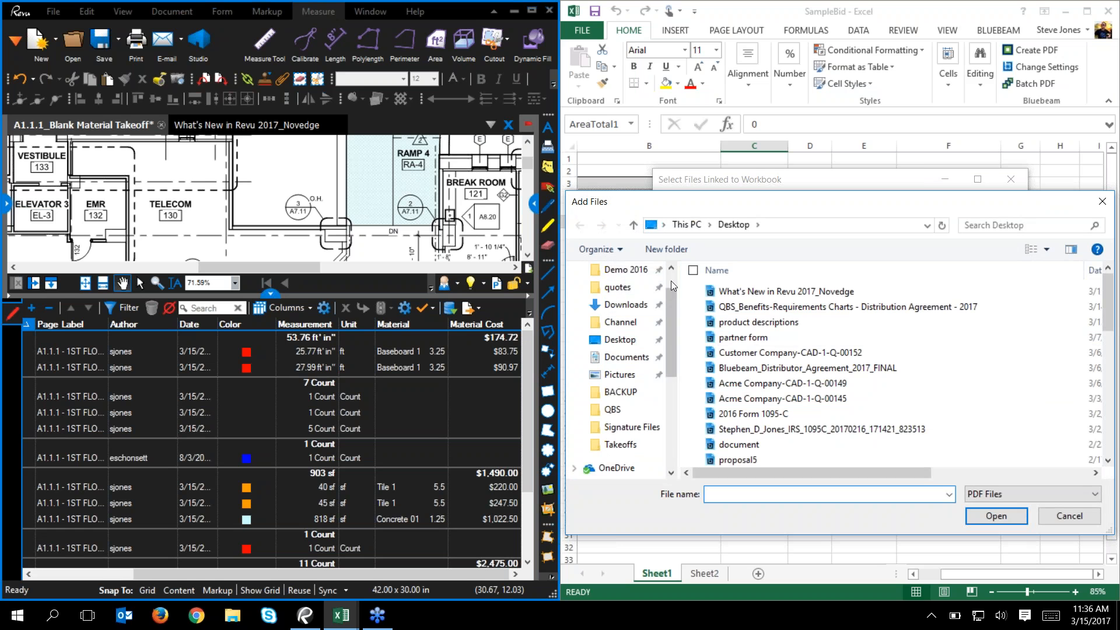
{"action": "scroll", "coordinate": [670, 281], "scroll_direction": "up", "scroll_amount": 1}
{"action": "left_click", "coordinate": [622, 293]}
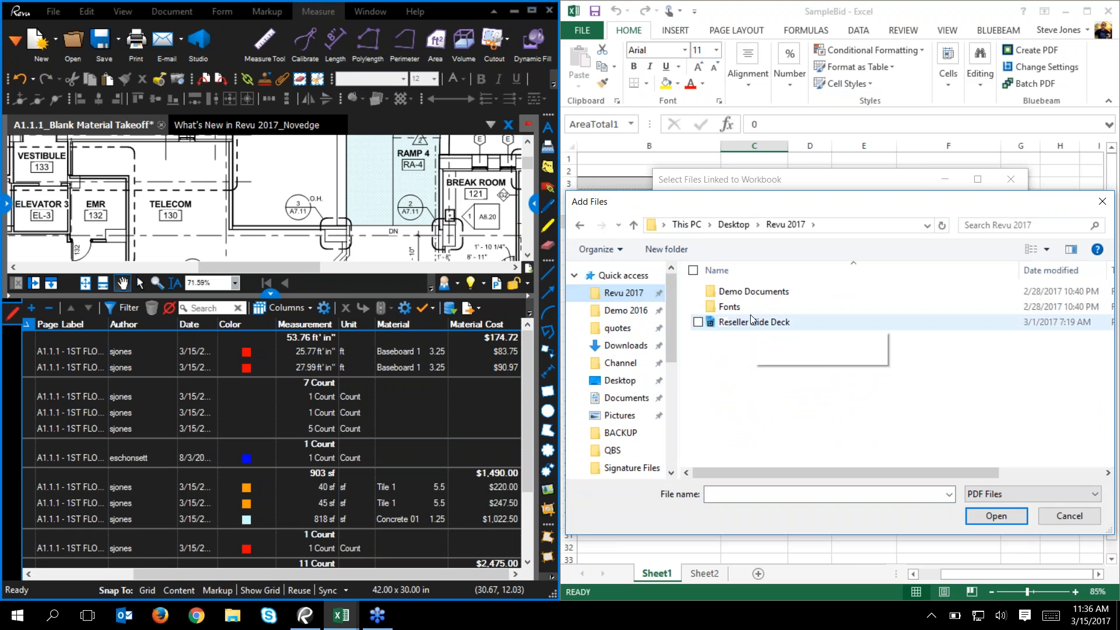
{"action": "double_click", "coordinate": [754, 294]}
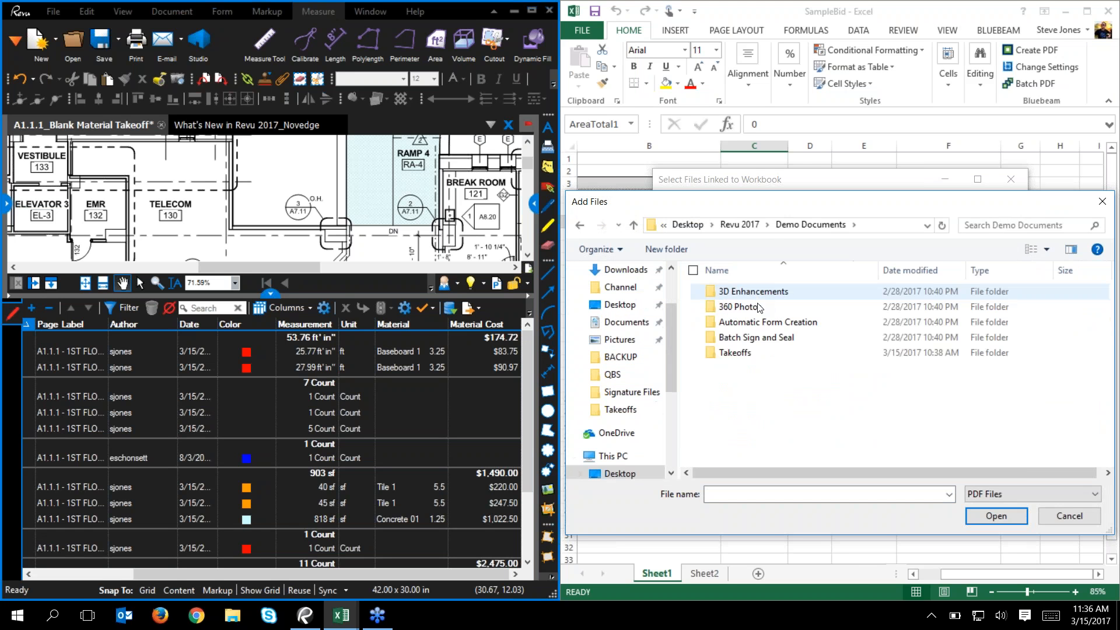
{"action": "left_click", "coordinate": [756, 353]}
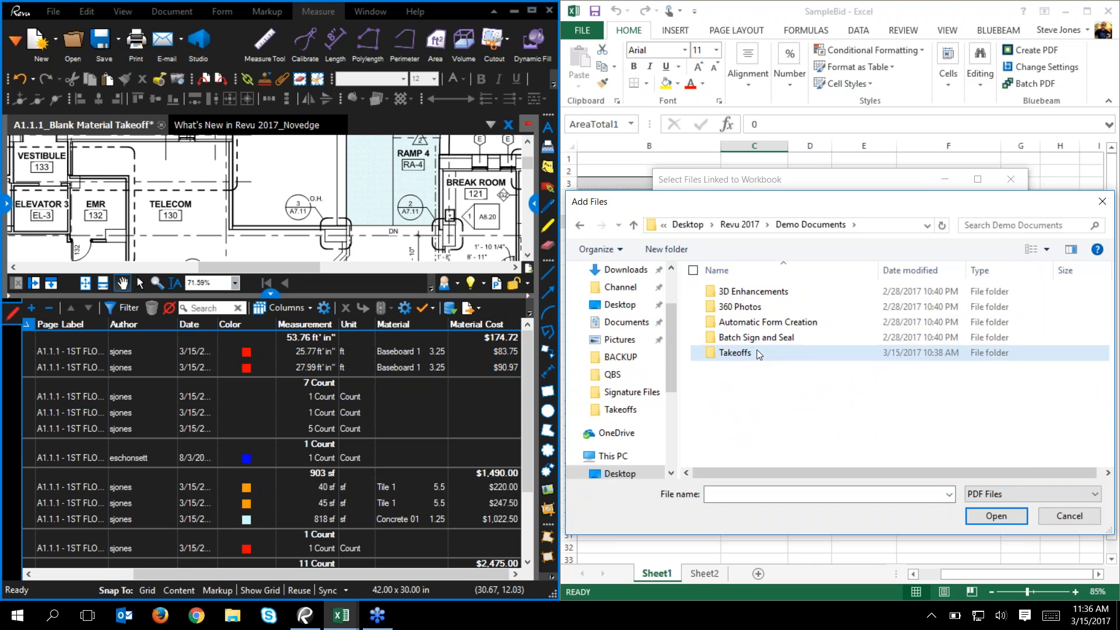
{"action": "double_click", "coordinate": [757, 353]}
{"action": "left_click", "coordinate": [798, 308]}
{"action": "double_click", "coordinate": [797, 307]}
{"action": "left_click", "coordinate": [952, 404]}
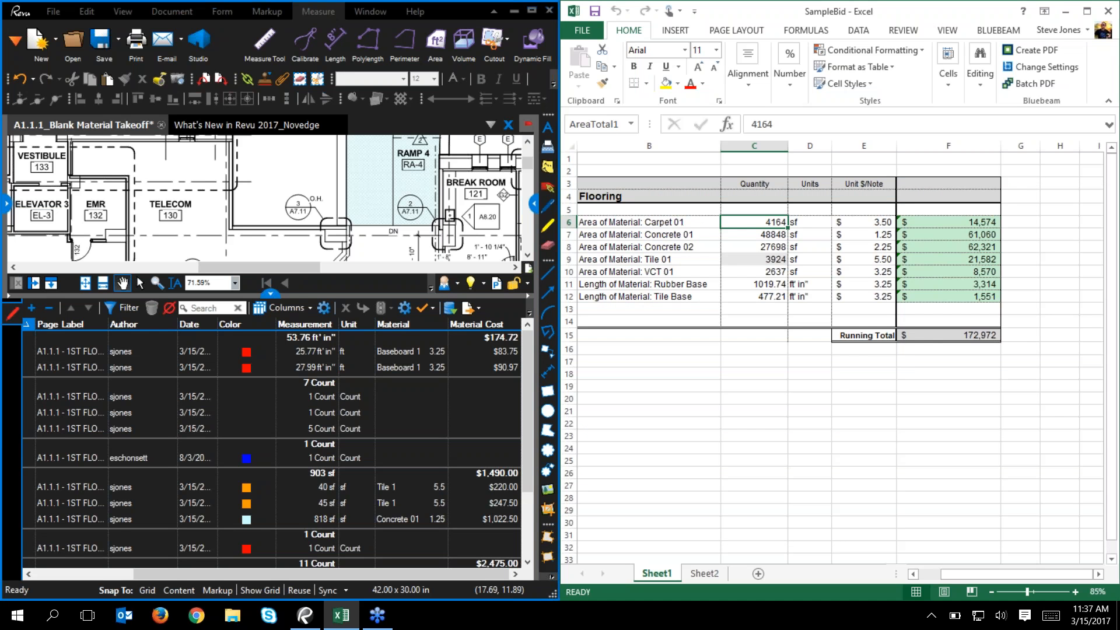
- Return Revu to full screen, show the Tool Chest, and shrink the markups list to enlarge the drawing
{"action": "left_click", "coordinate": [533, 14]}
{"action": "left_click", "coordinate": [533, 13]}
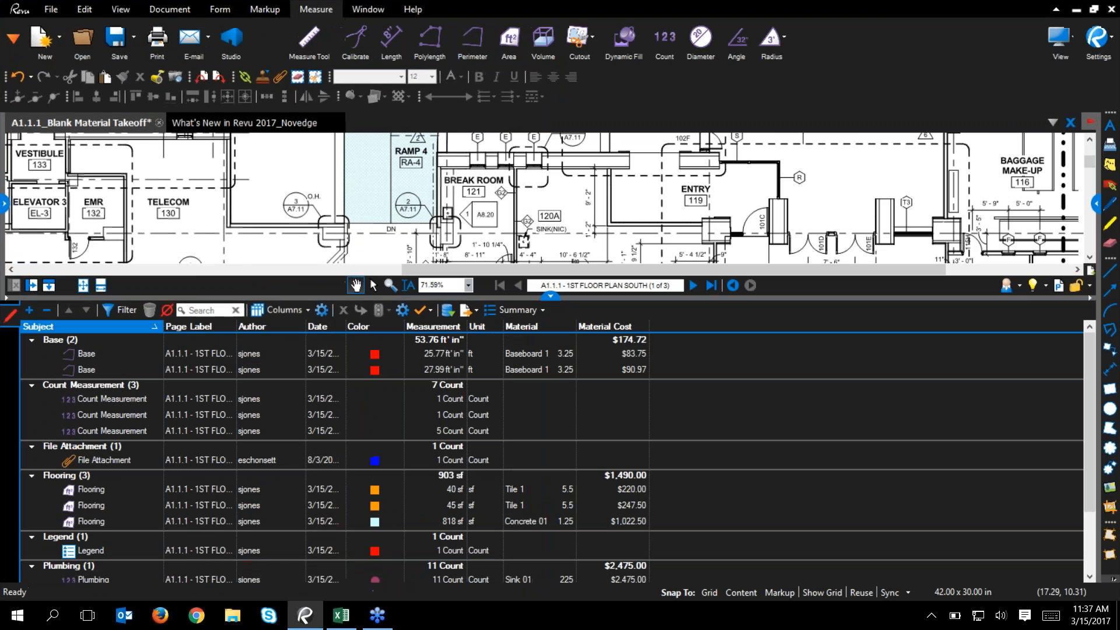
{"action": "left_click", "coordinate": [4, 205]}
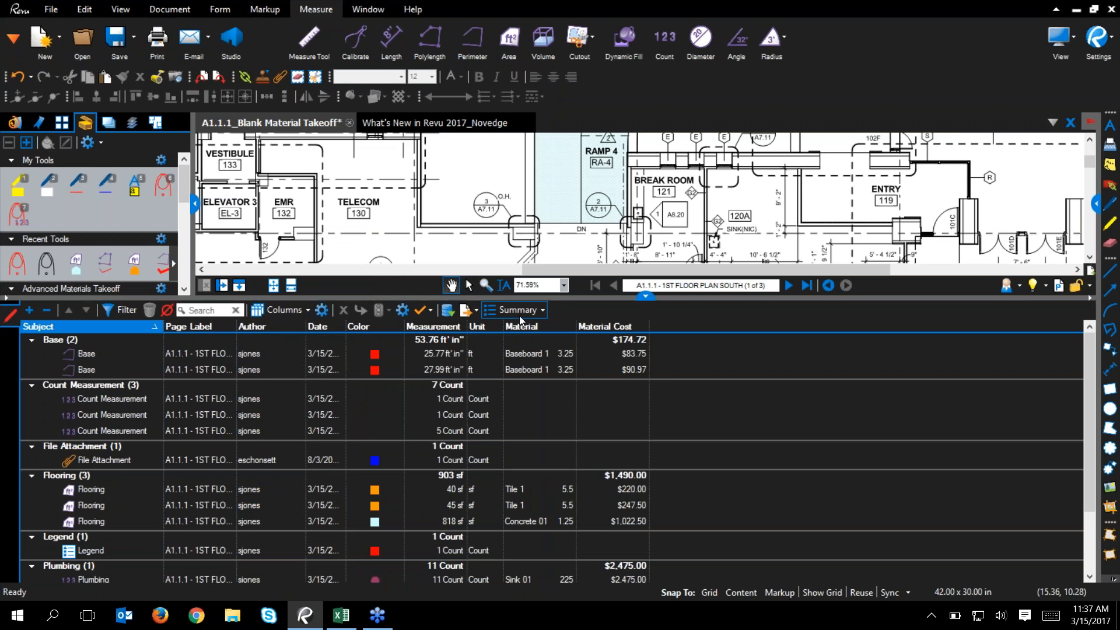
{"action": "left_click", "coordinate": [645, 297]}
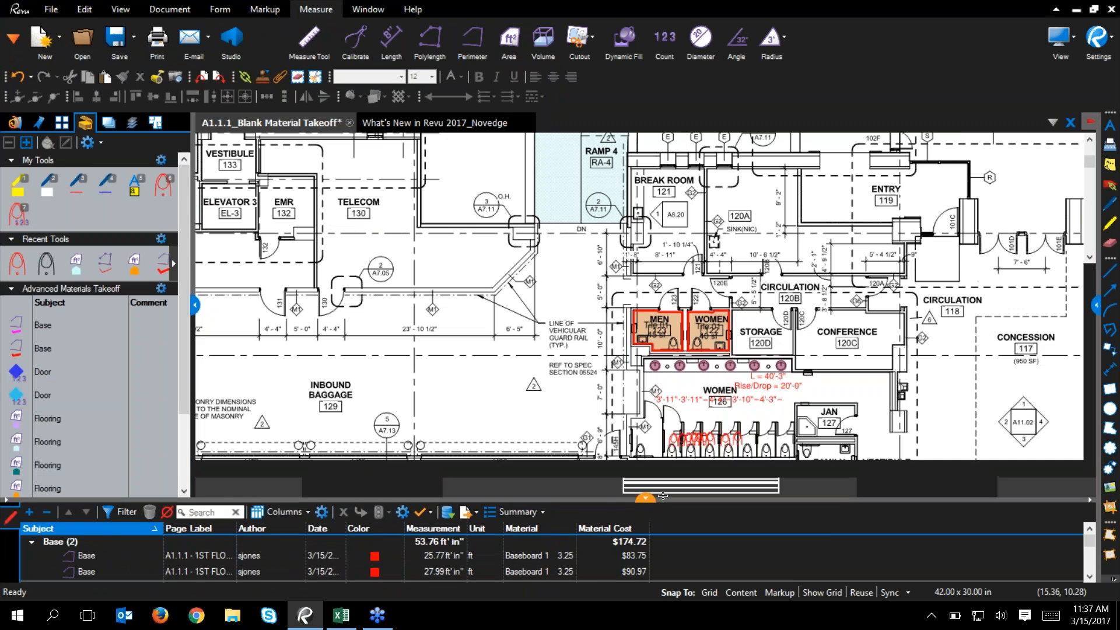
- Open A1.1.1_Material Takeoff.pdf and examine the completed takeoff around the restrooms and conference room
{"action": "left_click", "coordinate": [15, 123]}
{"action": "left_click", "coordinate": [92, 334]}
{"action": "scroll", "coordinate": [668, 356], "scroll_direction": "up", "scroll_amount": 4}
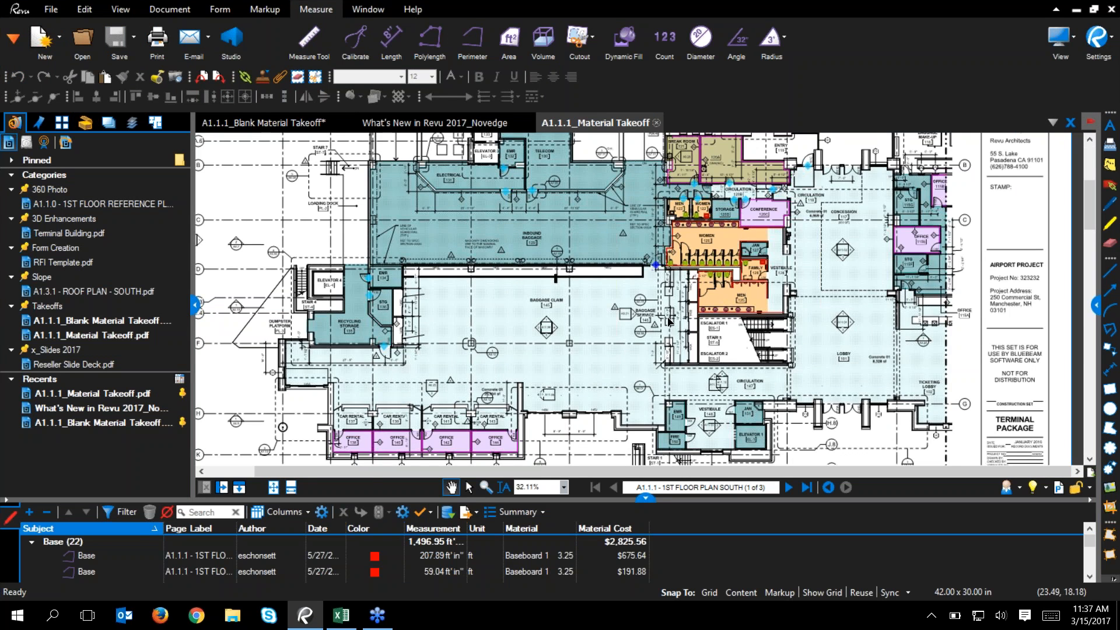
{"action": "scroll", "coordinate": [592, 229], "scroll_direction": "up", "scroll_amount": 3}
{"action": "scroll", "coordinate": [703, 291], "scroll_direction": "up", "scroll_amount": 2}
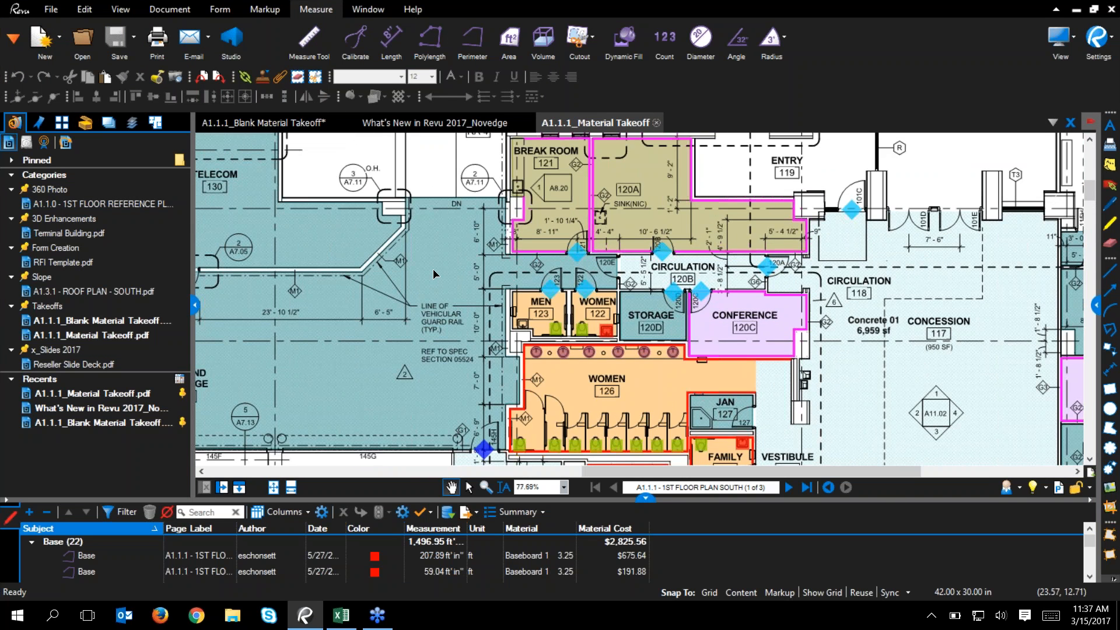
- Recheck the SampleBid workbook, minimize it, and close both takeoff drawings in Revu
{"action": "left_click", "coordinate": [353, 615]}
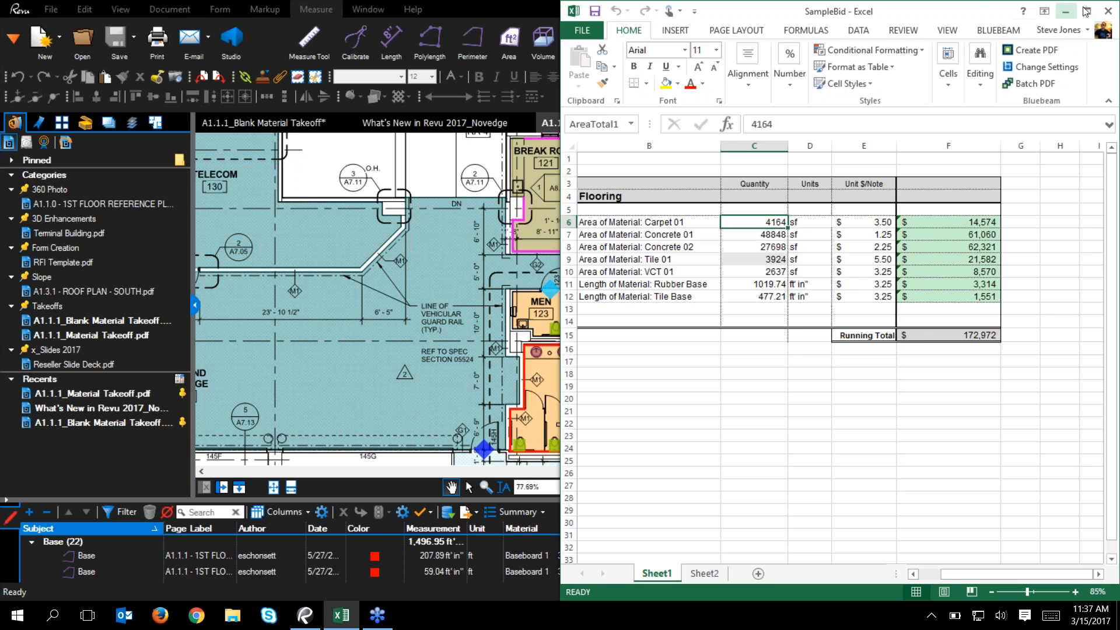
{"action": "left_click", "coordinate": [1064, 11]}
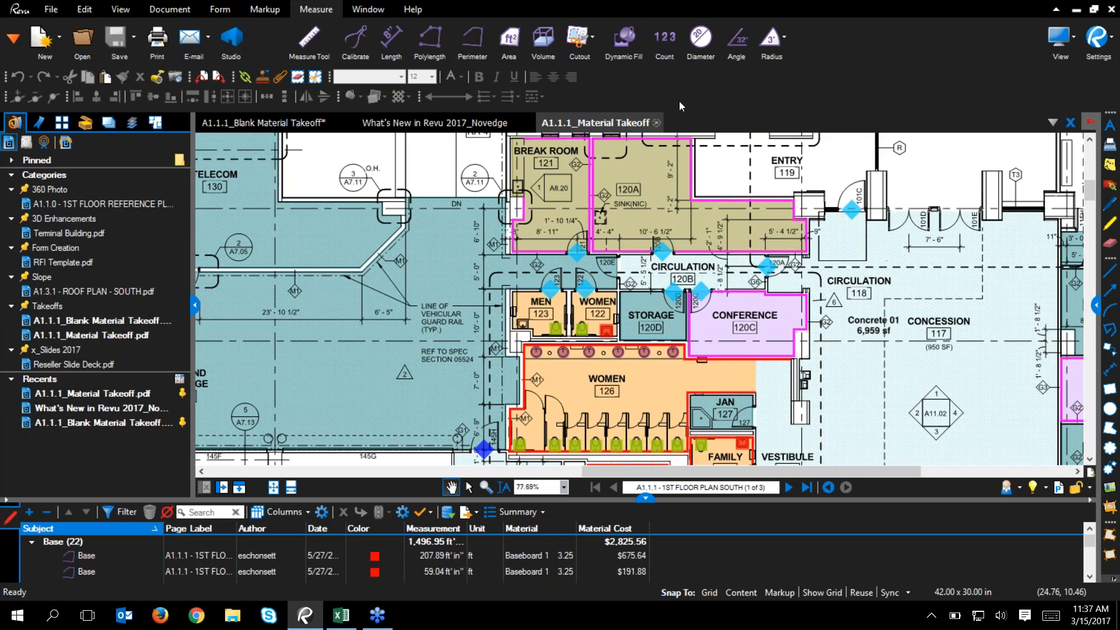
{"action": "left_click", "coordinate": [657, 124]}
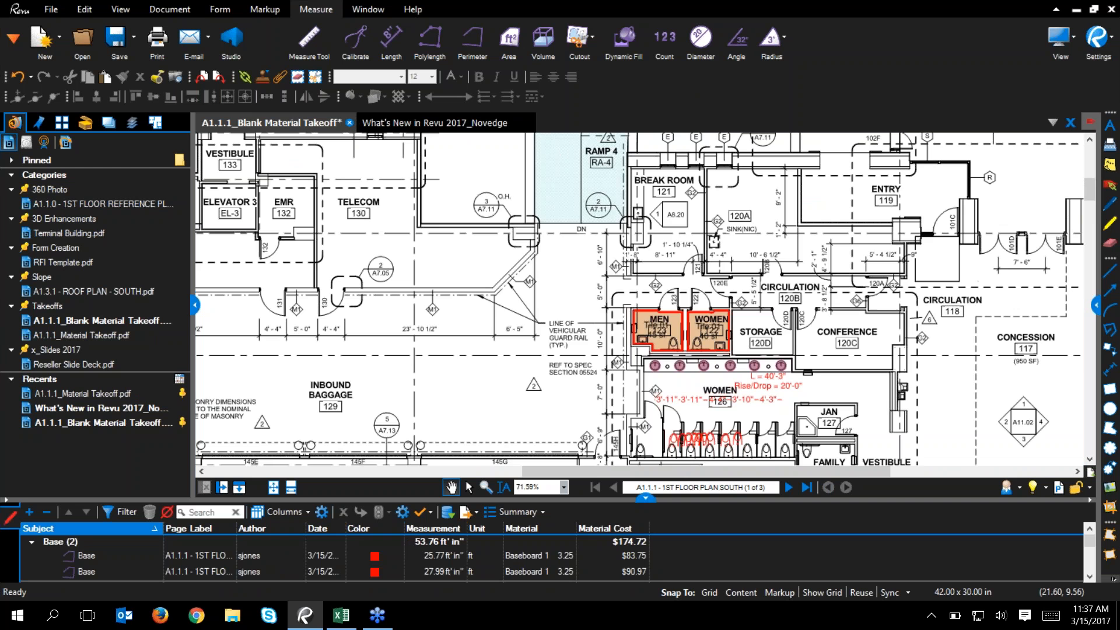
{"action": "left_click", "coordinate": [350, 123]}
{"action": "left_click", "coordinate": [574, 375]}
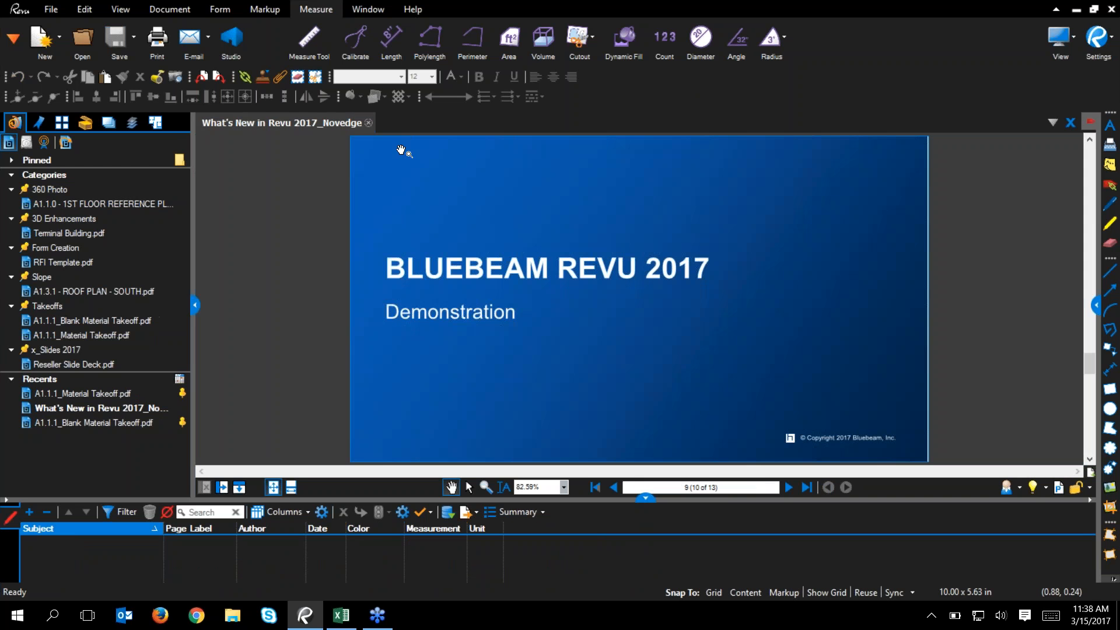
- Hide the markups list, open RFI Template.pdf, and fit the page before examining its header fields up close
{"action": "left_click", "coordinate": [645, 499]}
{"action": "left_click", "coordinate": [47, 261]}
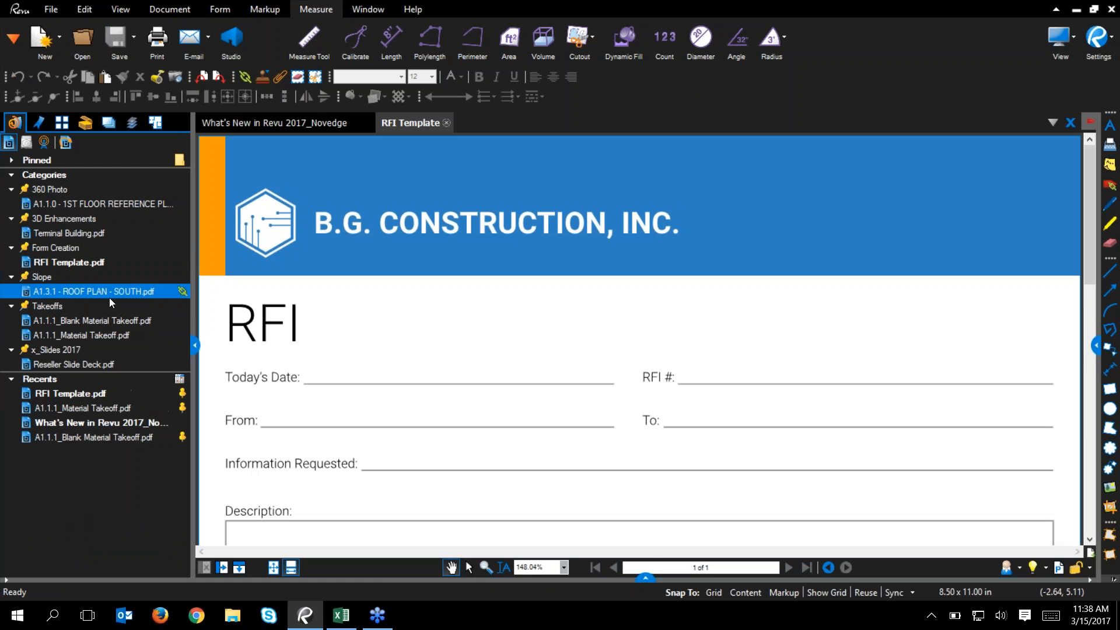
{"action": "left_click", "coordinate": [270, 568]}
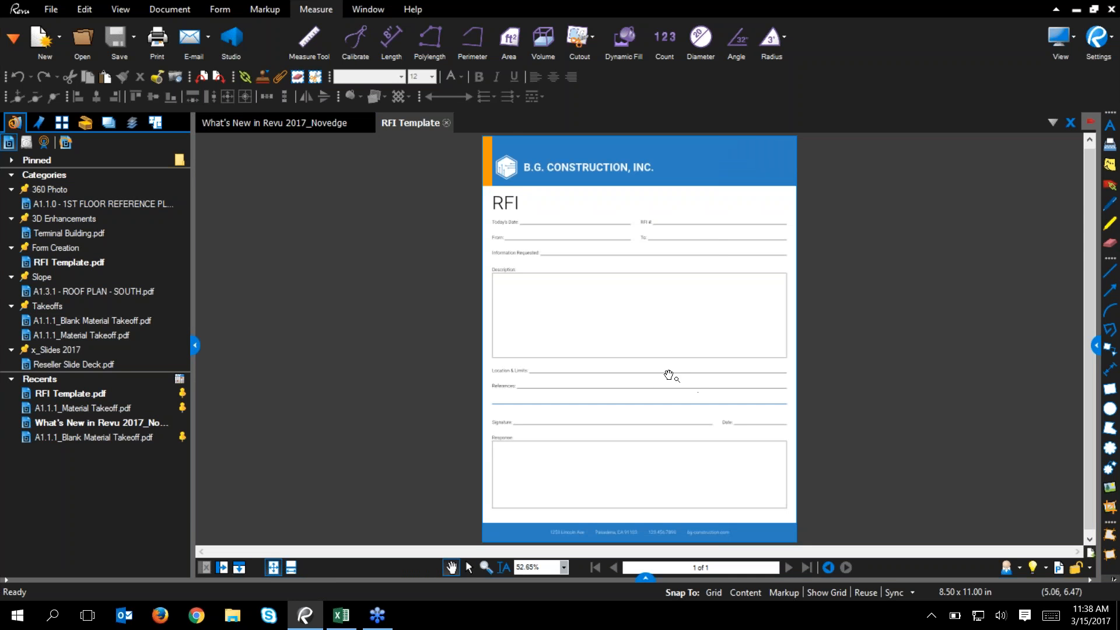
{"action": "scroll", "coordinate": [536, 222], "scroll_direction": "up", "scroll_amount": 2}
{"action": "scroll", "coordinate": [535, 221], "scroll_direction": "up", "scroll_amount": 5}
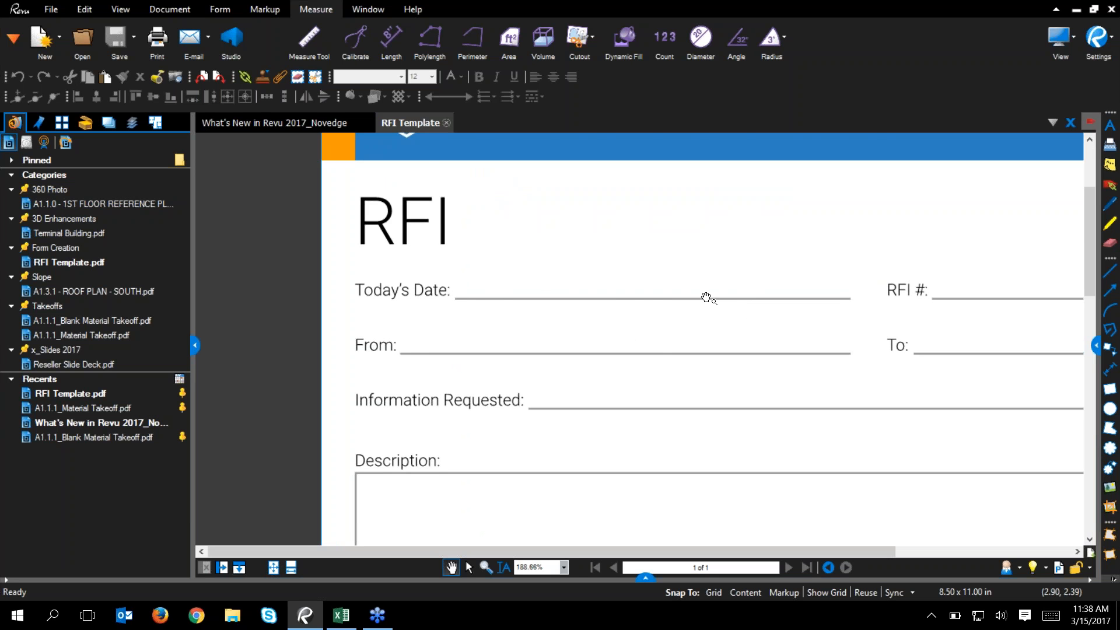
- Automatically create form fields on the RFI template and check their placement down the page
{"action": "scroll", "coordinate": [662, 344], "scroll_direction": "down", "scroll_amount": 1}
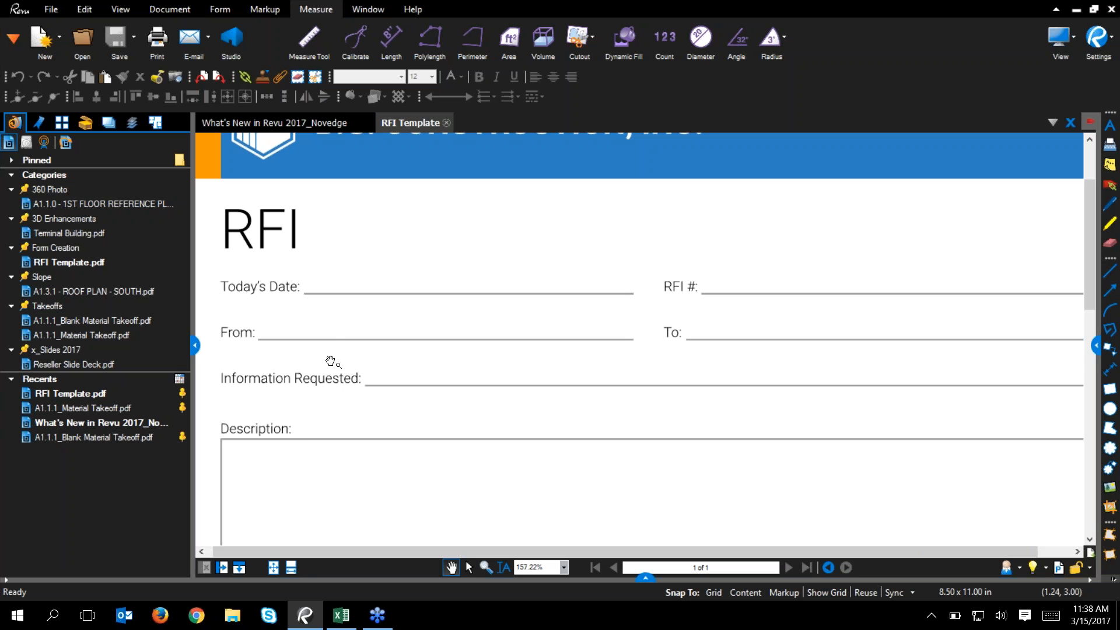
{"action": "left_click", "coordinate": [170, 10]}
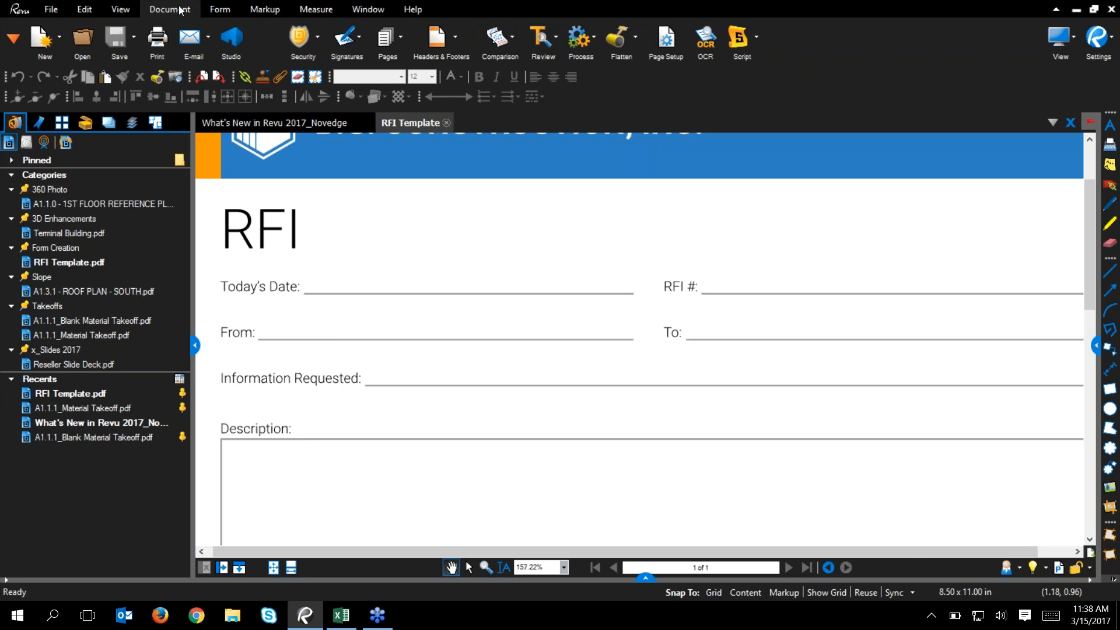
{"action": "left_click", "coordinate": [221, 10]}
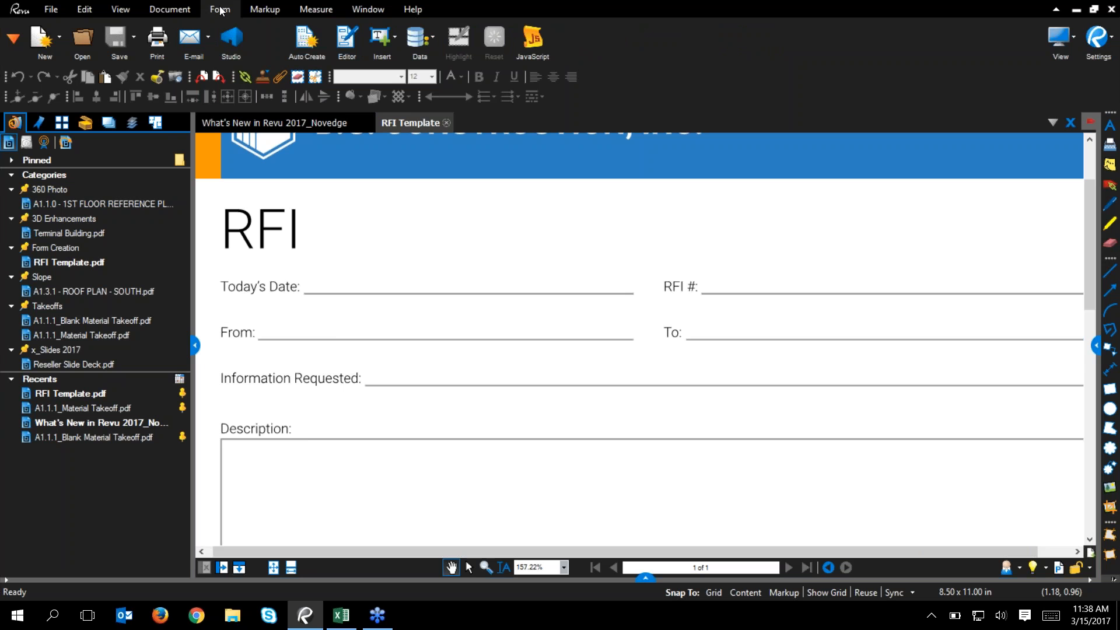
{"action": "left_click", "coordinate": [307, 40]}
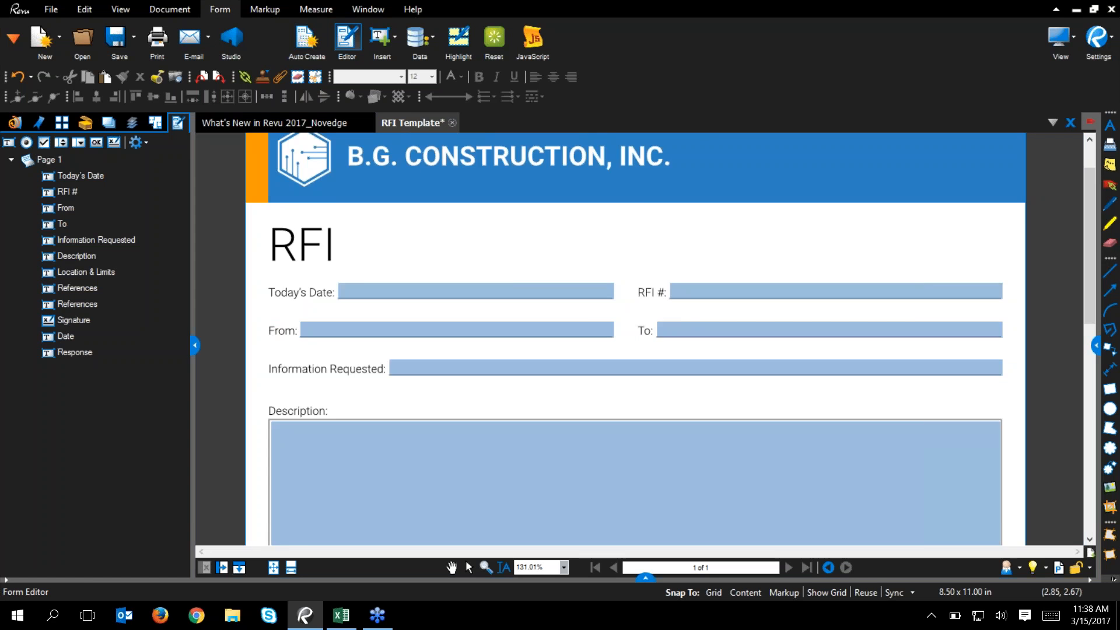
{"action": "scroll", "coordinate": [505, 324], "scroll_direction": "down", "scroll_amount": 1}
{"action": "scroll", "coordinate": [610, 257], "scroll_direction": "down", "scroll_amount": 2}
{"action": "scroll", "coordinate": [574, 318], "scroll_direction": "down", "scroll_amount": 3}
{"action": "scroll", "coordinate": [605, 330], "scroll_direction": "down", "scroll_amount": 2}
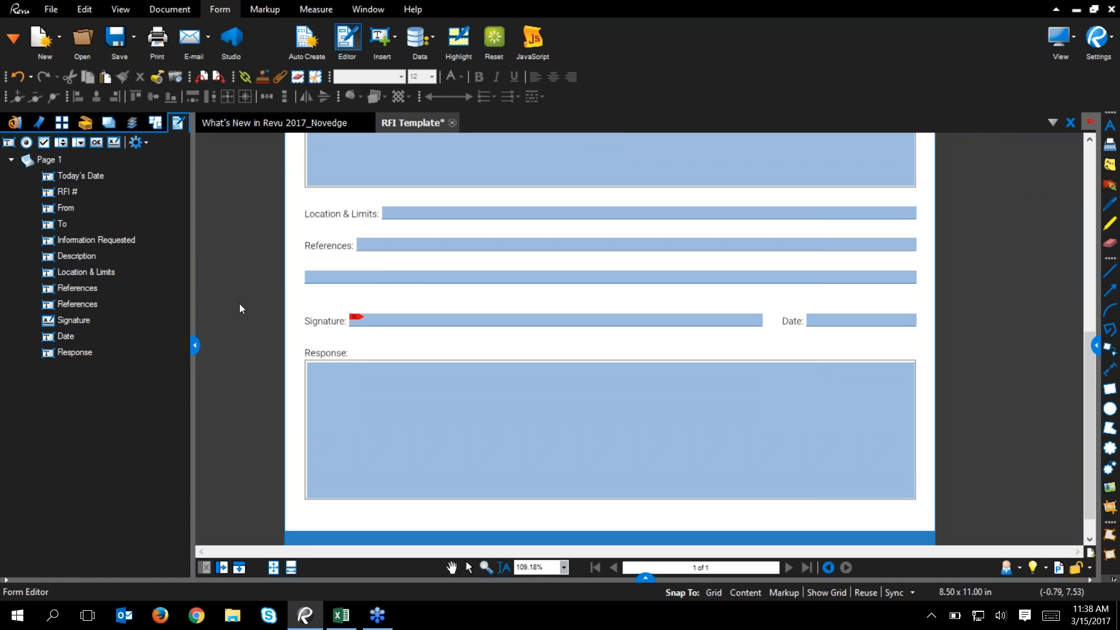
- Examine the RFI form fields one by one, from Today's Date through Signature and Response, comparing each with its place on the page
{"action": "left_click", "coordinate": [111, 177]}
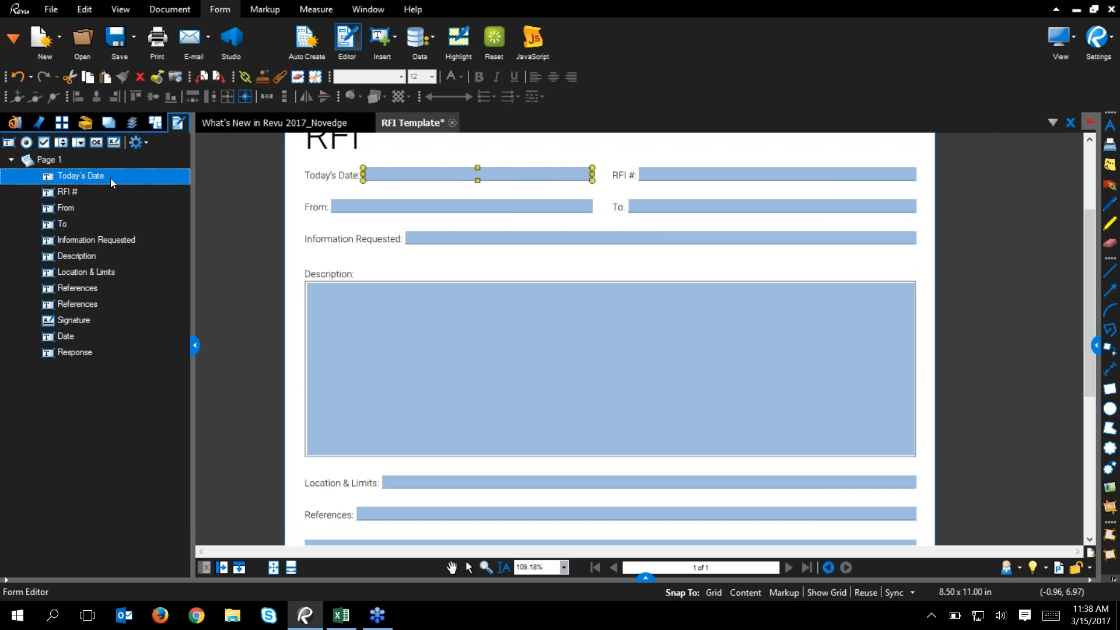
{"action": "left_click", "coordinate": [103, 210]}
{"action": "left_click", "coordinate": [103, 226]}
{"action": "left_click", "coordinate": [100, 241]}
{"action": "left_click", "coordinate": [111, 258]}
{"action": "left_click", "coordinate": [117, 274]}
{"action": "left_click", "coordinate": [107, 290]}
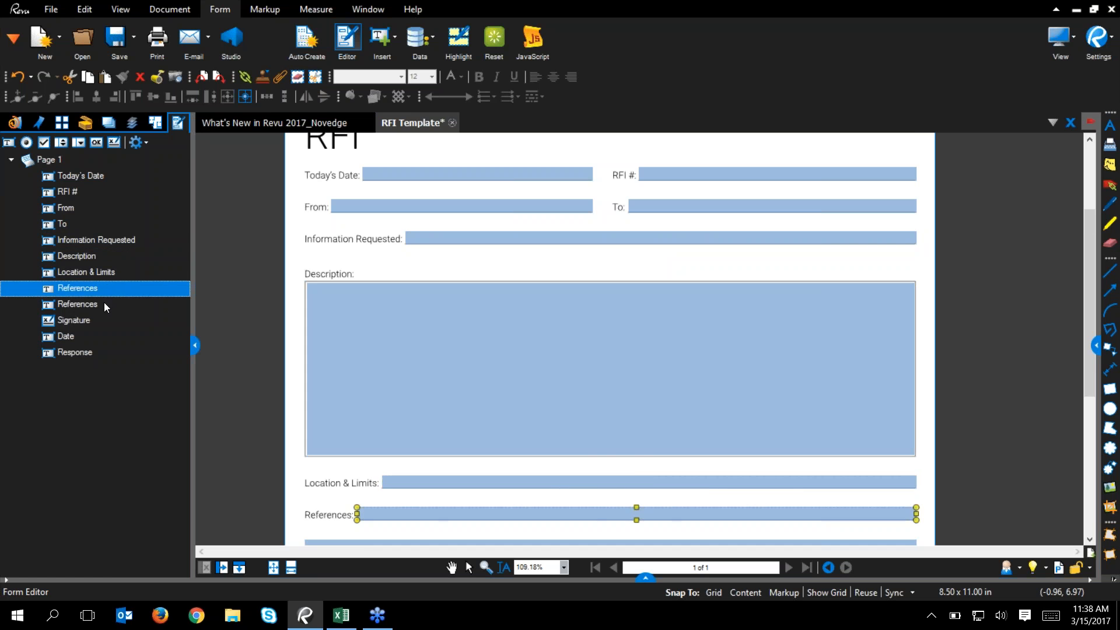
{"action": "left_click", "coordinate": [105, 303]}
{"action": "left_click", "coordinate": [102, 322]}
{"action": "left_click", "coordinate": [103, 338]}
{"action": "left_click", "coordinate": [102, 352]}
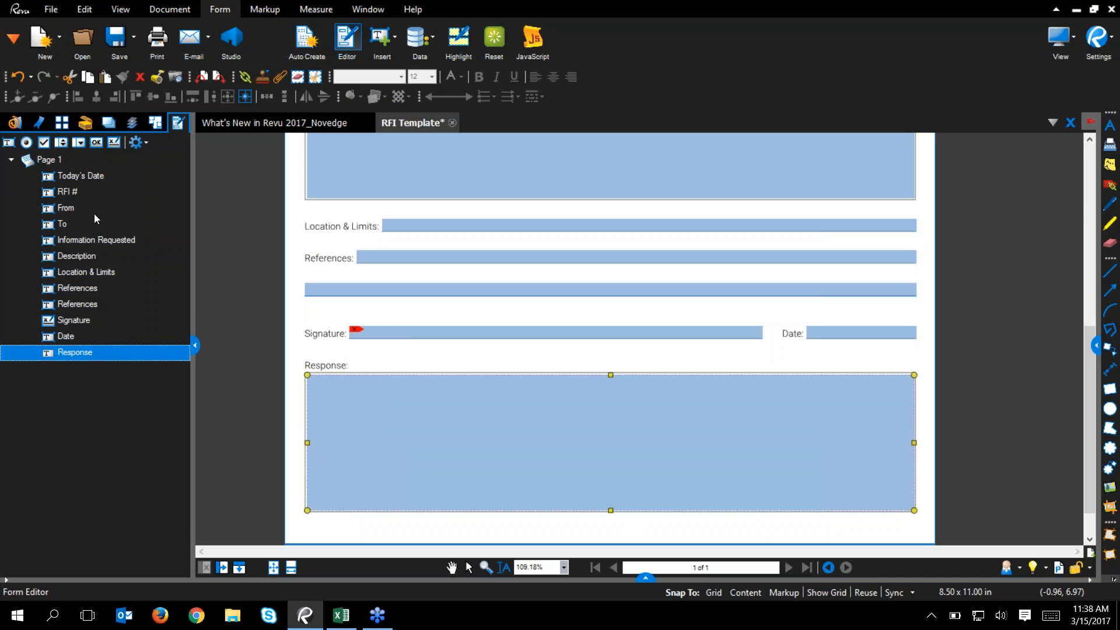
{"action": "left_click", "coordinate": [98, 178]}
- Exit form editing and close RFI Template.pdf
{"action": "left_click_drag", "start_coordinate": [301, 249], "coordinate": [332, 260]}
{"action": "key", "text": "Escape"}
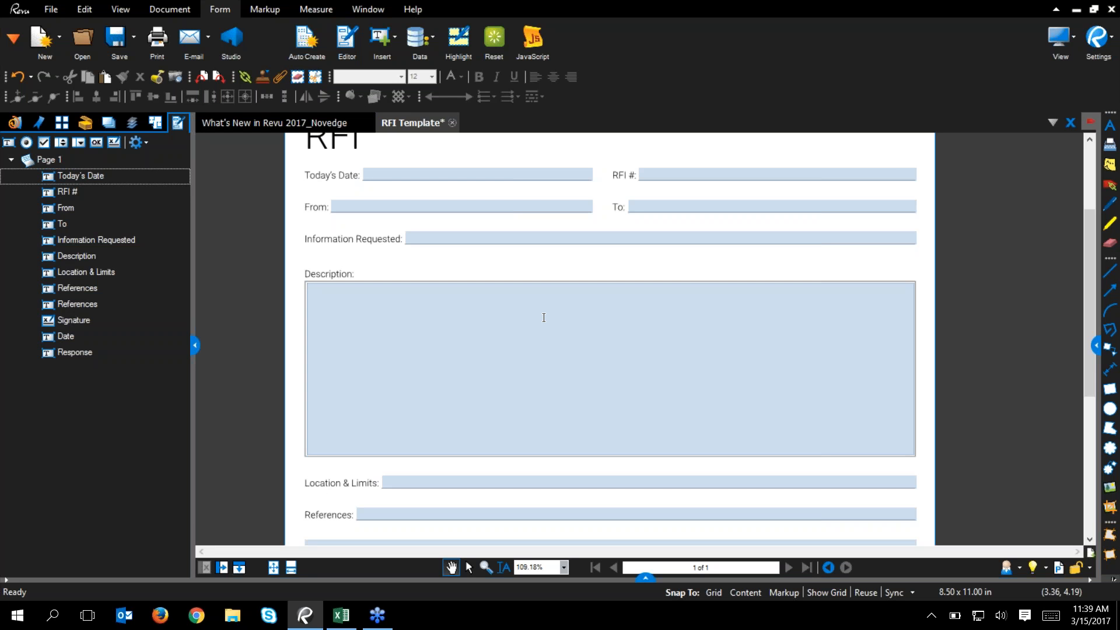
{"action": "left_click", "coordinate": [452, 123]}
{"action": "left_click", "coordinate": [625, 375]}
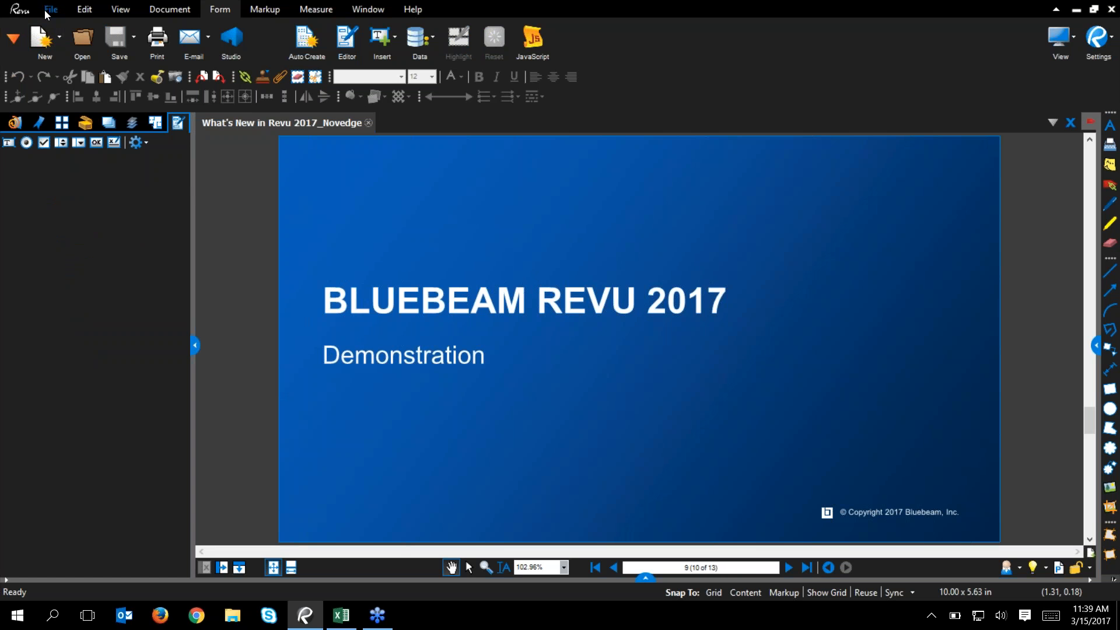
- Start a batch Sign & Seal with the files from the Signature Files folder in Batch Sign and Seal, and continue to its settings
{"action": "left_click", "coordinate": [46, 11]}
{"action": "left_click", "coordinate": [379, 36]}
{"action": "left_click", "coordinate": [424, 406]}
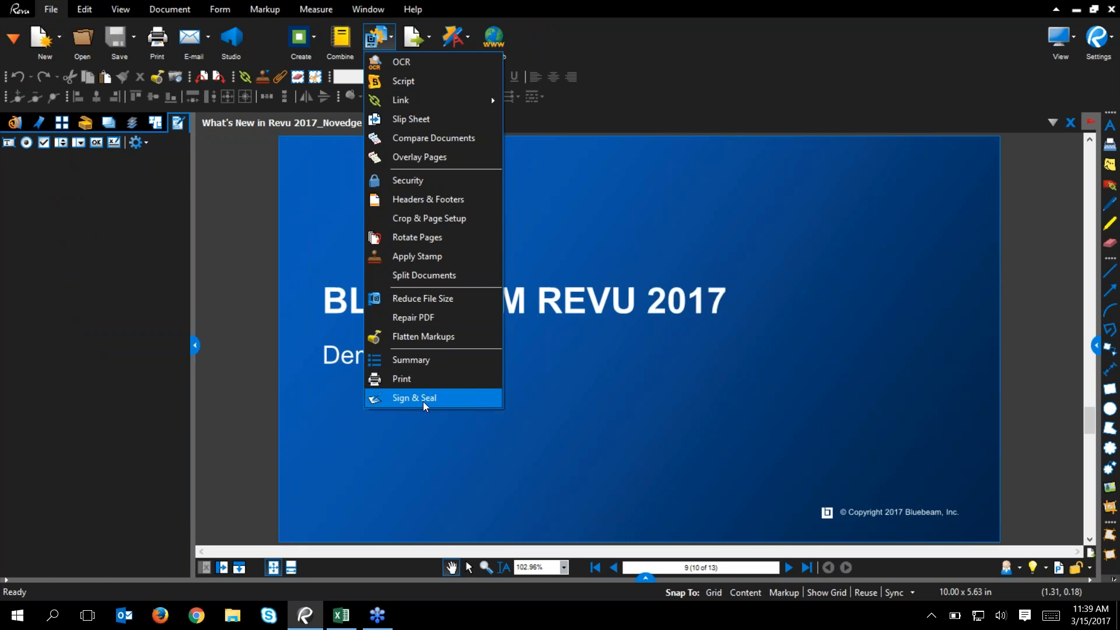
{"action": "left_click", "coordinate": [422, 399]}
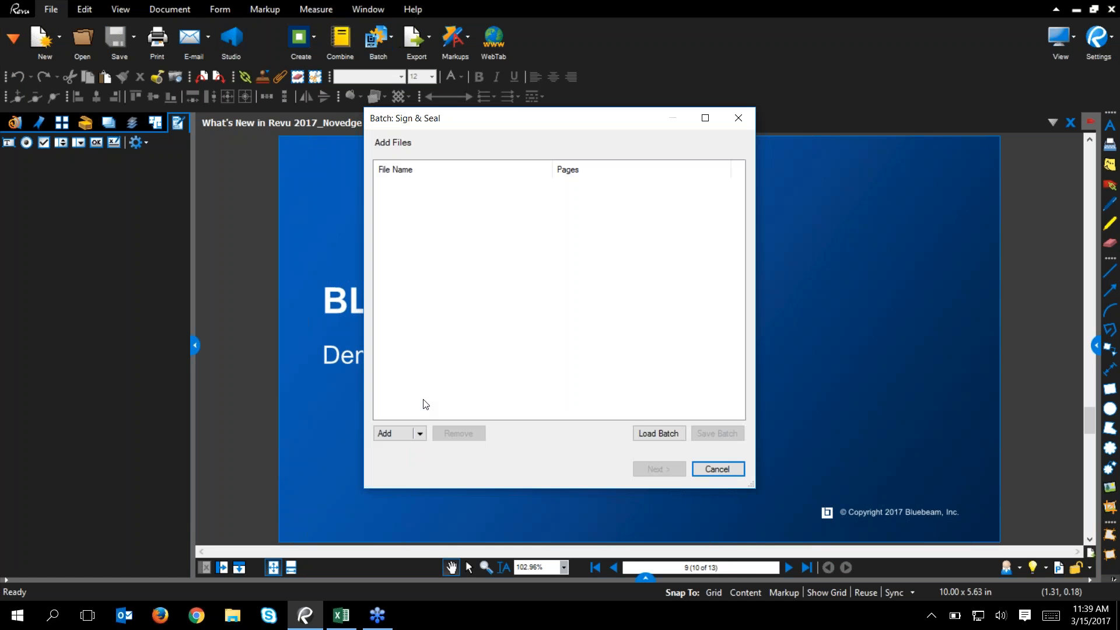
{"action": "left_click", "coordinate": [420, 433]}
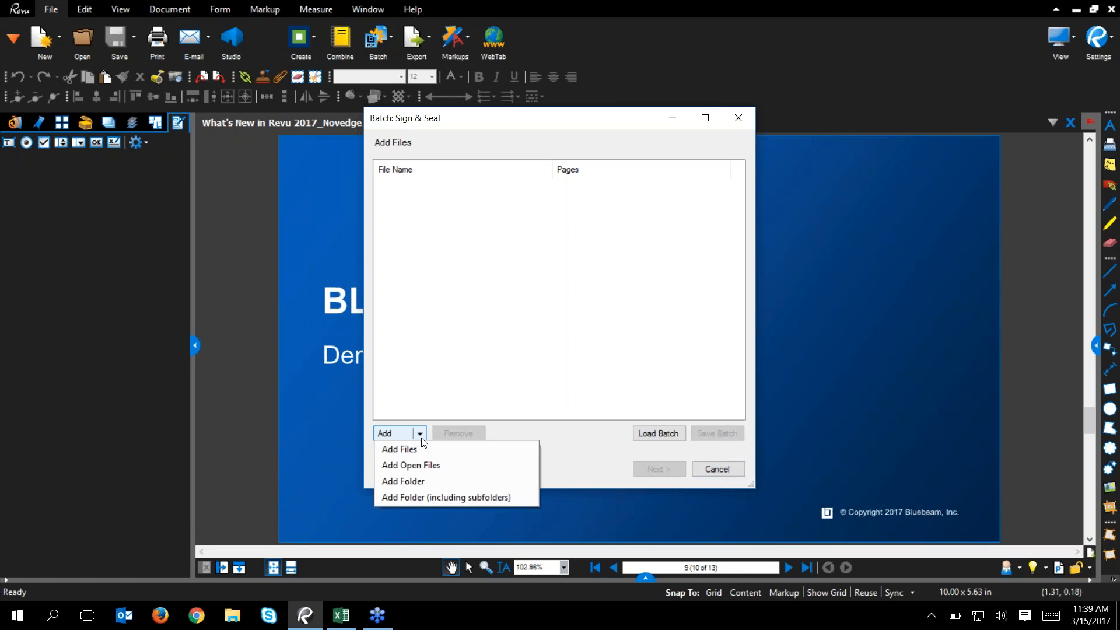
{"action": "left_click", "coordinate": [435, 480]}
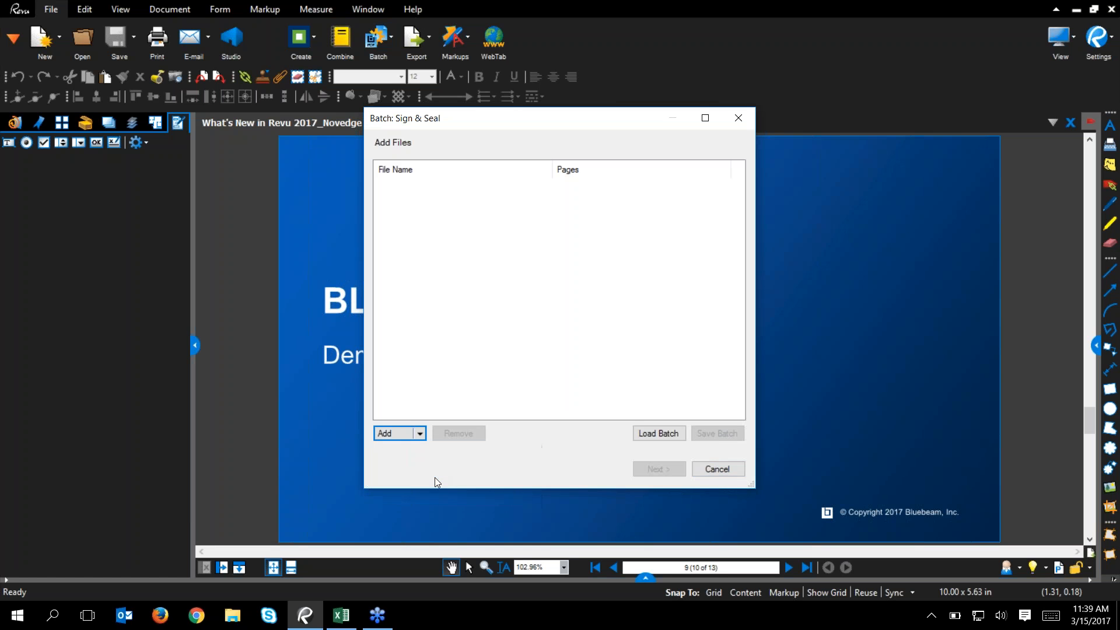
{"action": "left_click", "coordinate": [665, 165]}
{"action": "left_click", "coordinate": [557, 278]}
{"action": "double_click", "coordinate": [557, 278]}
{"action": "double_click", "coordinate": [552, 231]}
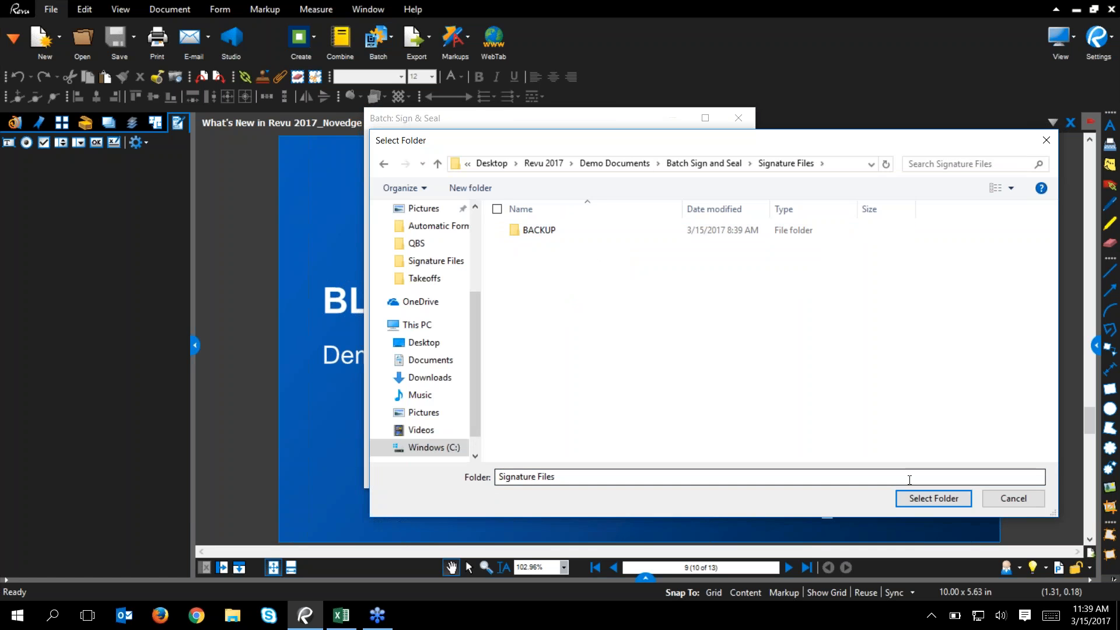
{"action": "left_click", "coordinate": [927, 498]}
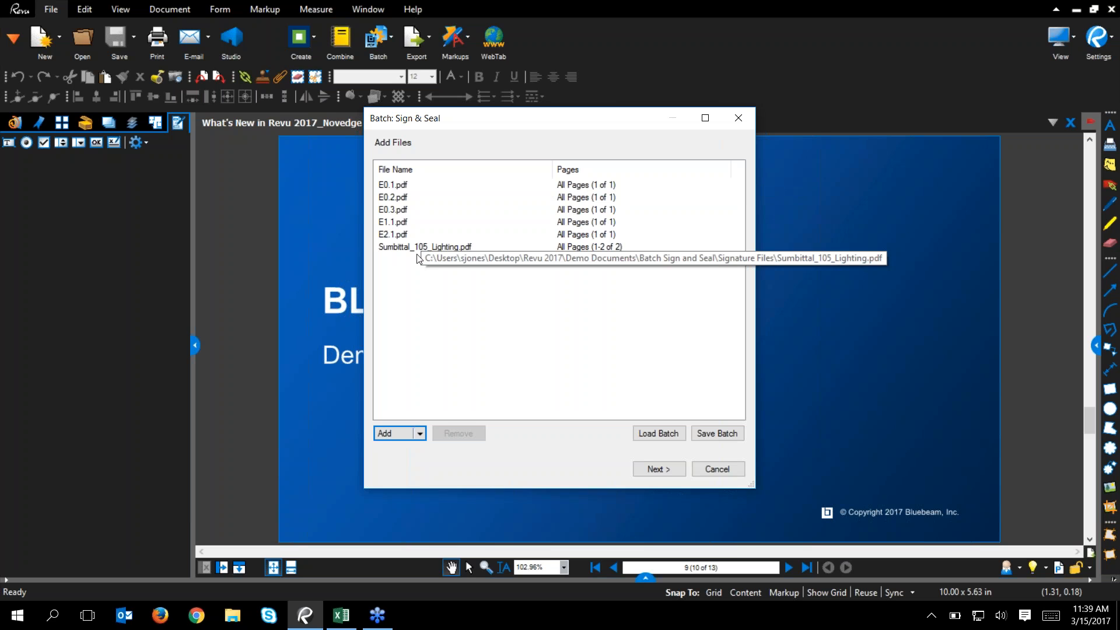
{"action": "left_click", "coordinate": [653, 470]}
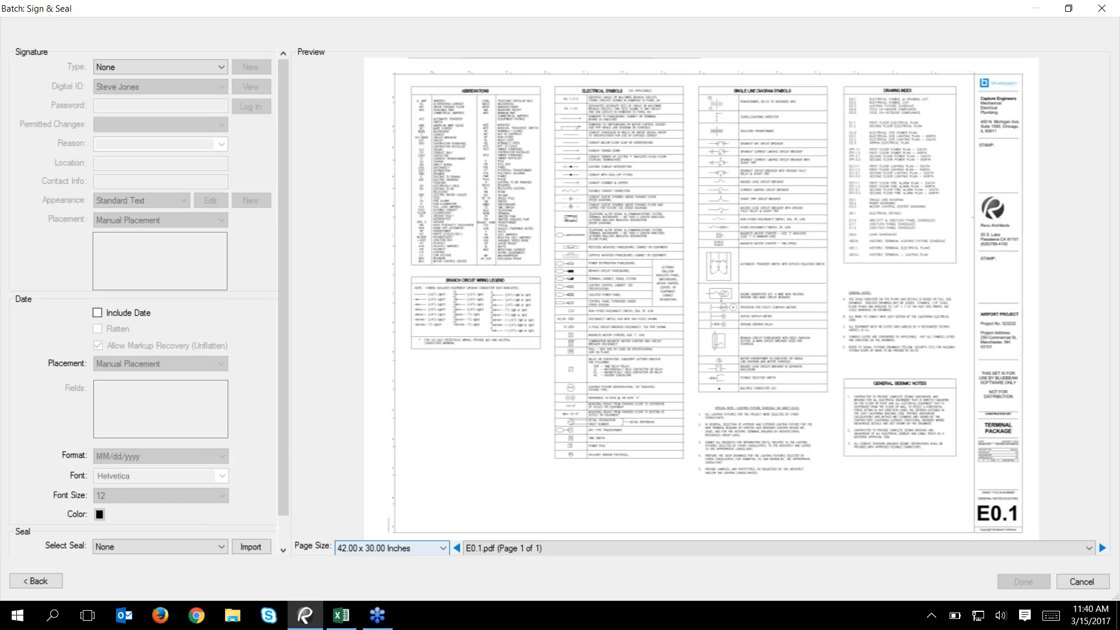
- Review the batch's page sizes, set the signature type to Digital Signature, choose the signer's digital ID, and log in with its password
{"action": "left_click", "coordinate": [443, 548]}
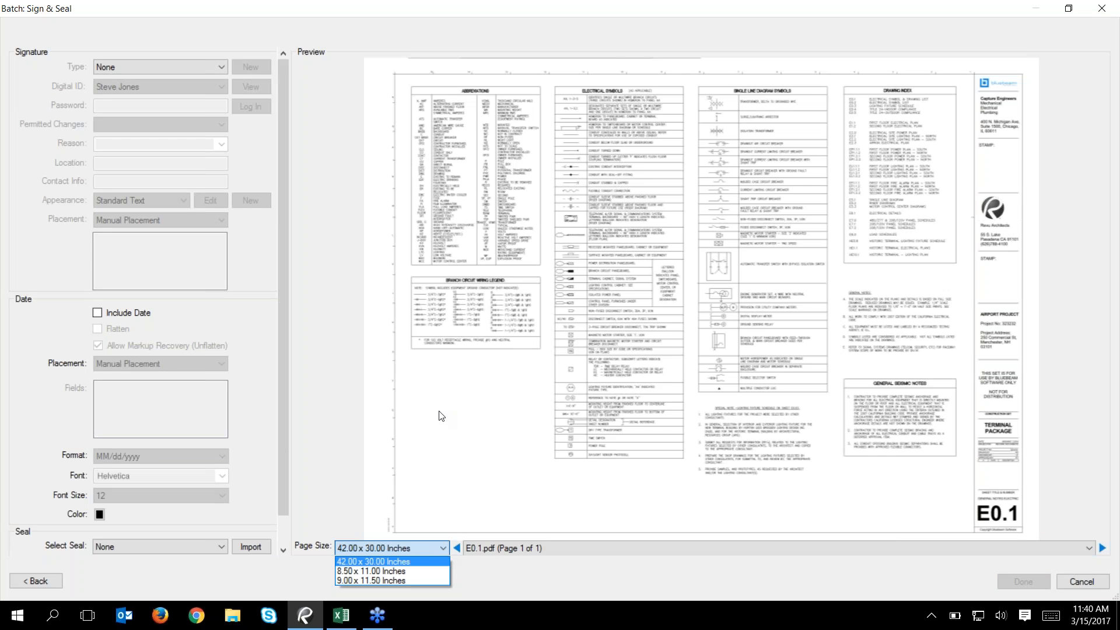
{"action": "left_click", "coordinate": [385, 246]}
{"action": "left_click", "coordinate": [197, 66]}
{"action": "left_click", "coordinate": [184, 87]}
{"action": "left_click", "coordinate": [184, 105]}
{"action": "type", "text": "•••••••••"}
{"action": "key", "text": "Return"}
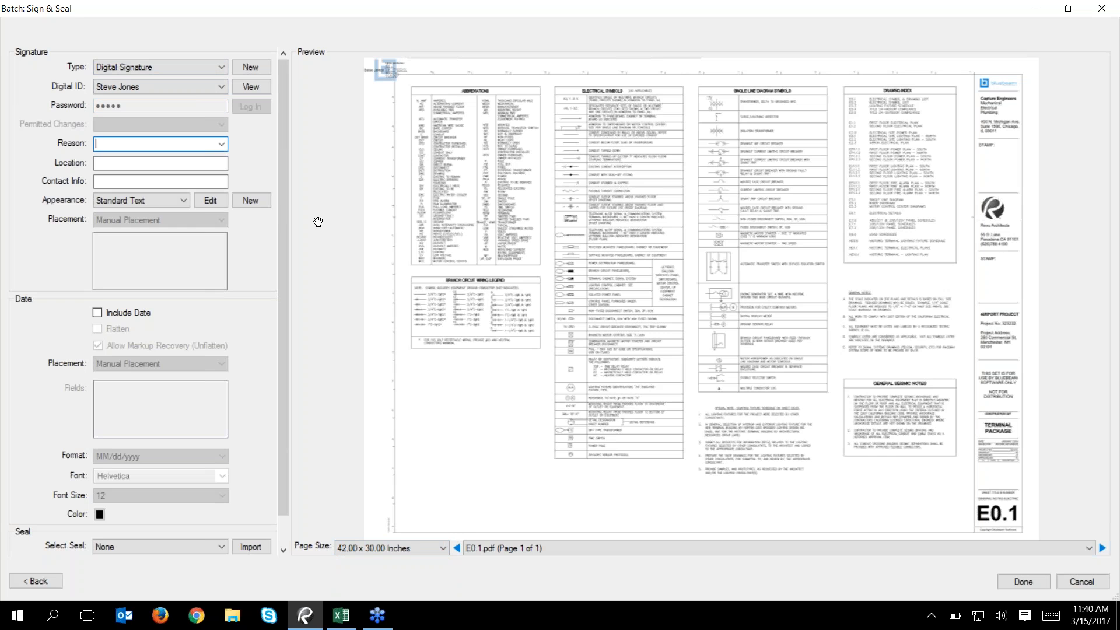
- Set the reason to the option attesting to the accuracy and integrity of the document, and select the Approved.pdf seal
{"action": "left_click", "coordinate": [221, 145]}
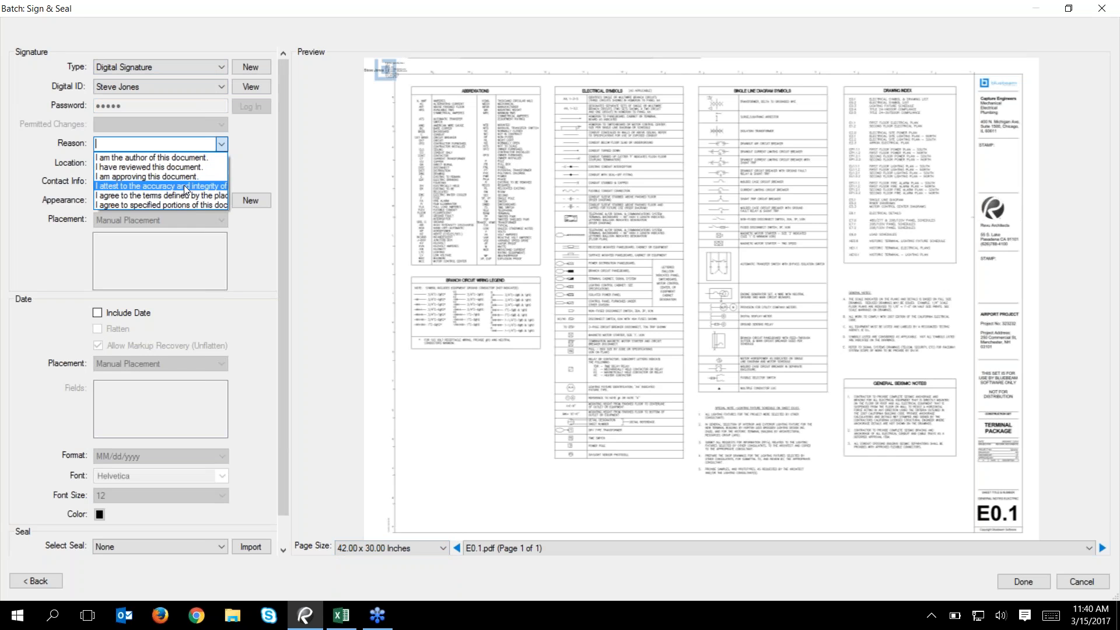
{"action": "left_click", "coordinate": [187, 186]}
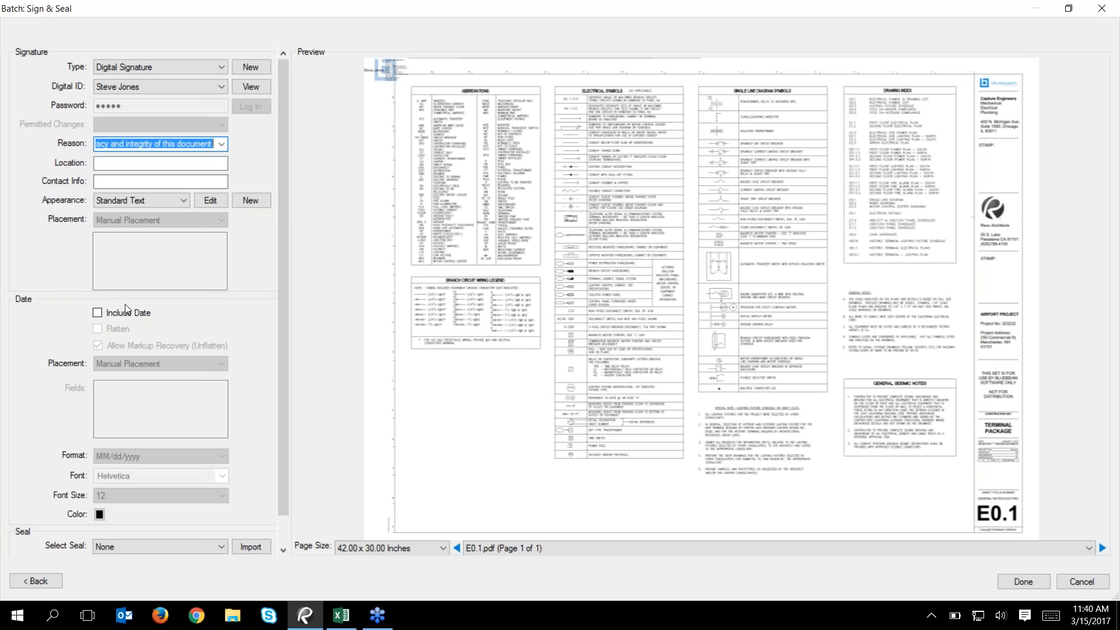
{"action": "left_click", "coordinate": [113, 551]}
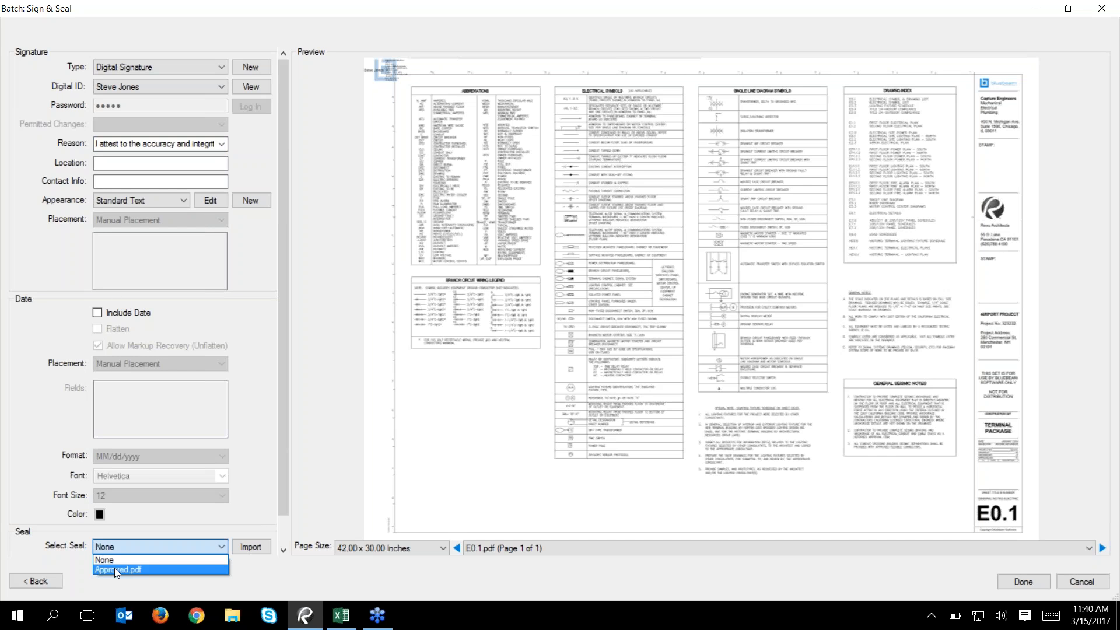
{"action": "left_click", "coordinate": [114, 568]}
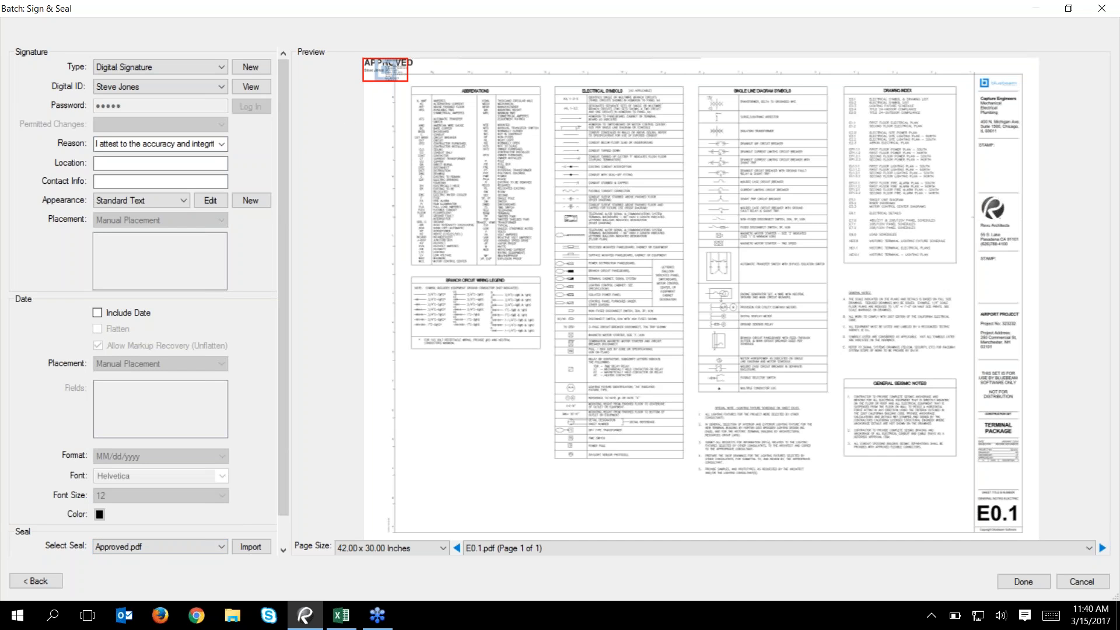
- Place the signature and the APPROVED seal in the two STAMP areas of the 42.00 x 30.00 inch title block, shrinking the seal to fit
{"action": "key", "text": "ctrl"}
{"action": "key", "text": "ctrl"}
{"action": "mouse_move", "coordinate": [390, 71]}
{"action": "left_mouse_down"}
{"action": "mouse_move", "coordinate": [1011, 312]}
{"action": "mouse_move", "coordinate": [1001, 175]}
{"action": "left_mouse_up"}
{"action": "left_click_drag", "start_coordinate": [381, 62], "coordinate": [991, 288]}
{"action": "scroll", "coordinate": [1025, 291], "scroll_direction": "up", "scroll_amount": 4}
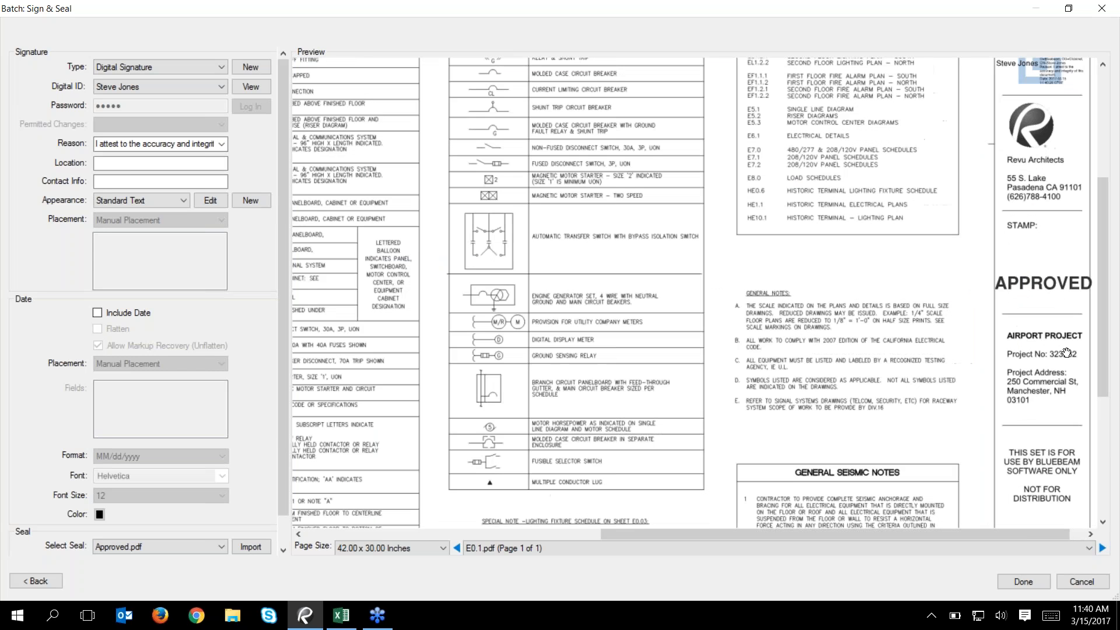
{"action": "mouse_move", "coordinate": [994, 282]}
{"action": "left_mouse_down"}
{"action": "mouse_move", "coordinate": [1064, 291]}
{"action": "mouse_move", "coordinate": [1010, 282]}
{"action": "left_mouse_up"}
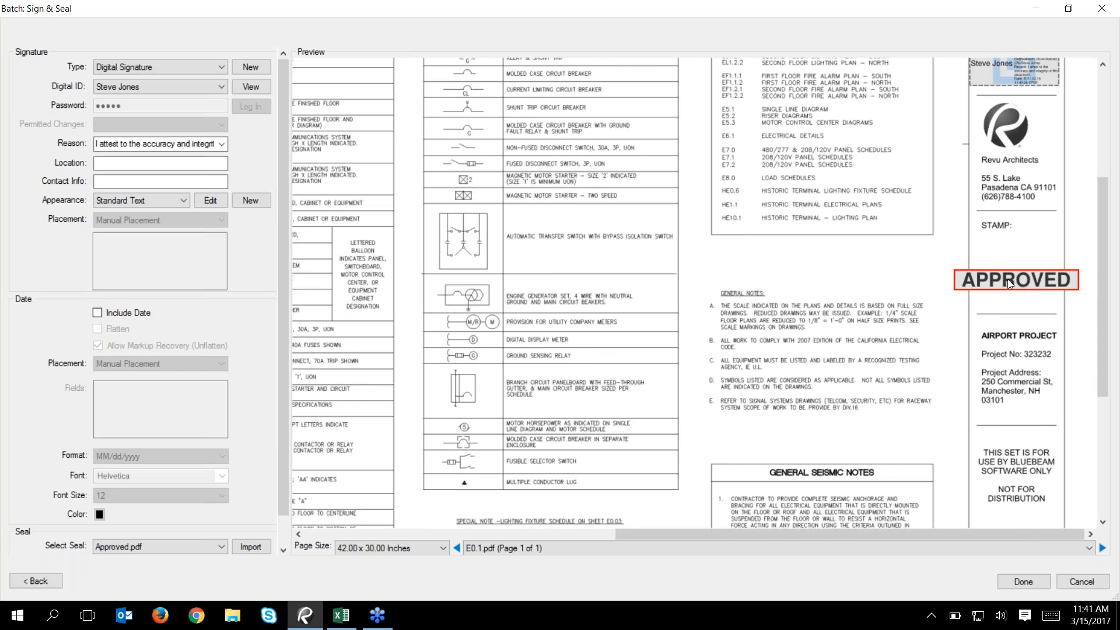
{"action": "left_click_drag", "start_coordinate": [1077, 272], "coordinate": [1038, 270]}
{"action": "left_click_drag", "start_coordinate": [954, 271], "coordinate": [1021, 279]}
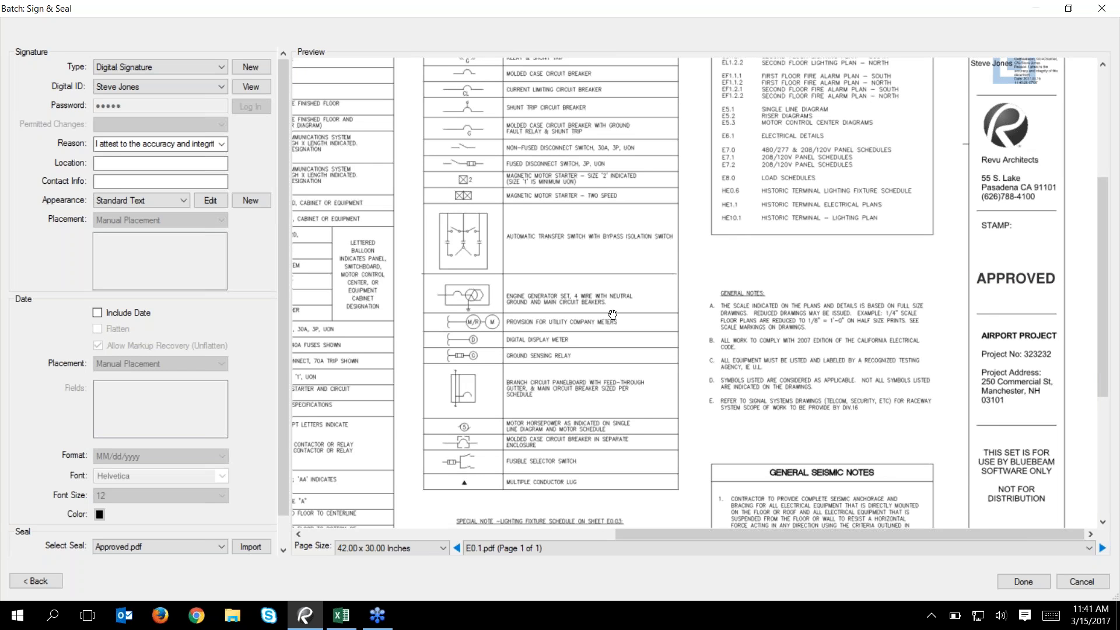
- For the 8.50 x 11.00 inch page, shrink the signature, place it above the Signature line, and put the seal above Date Answered
{"action": "left_click", "coordinate": [435, 550]}
{"action": "left_click", "coordinate": [430, 570]}
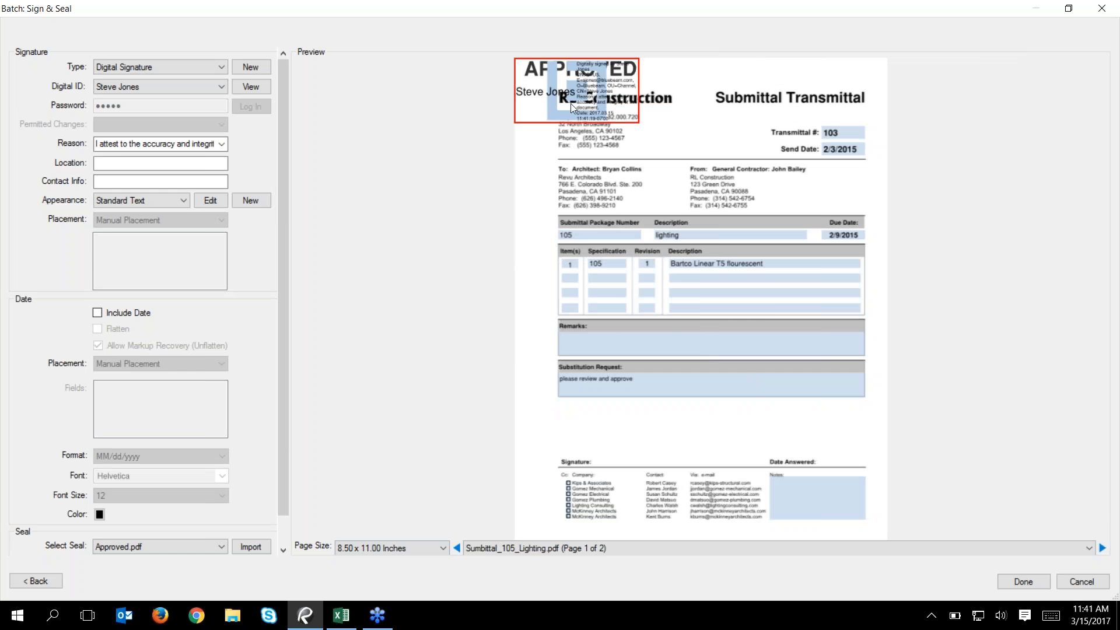
{"action": "mouse_move", "coordinate": [603, 119]}
{"action": "left_mouse_down"}
{"action": "mouse_move", "coordinate": [727, 333]}
{"action": "mouse_move", "coordinate": [724, 440]}
{"action": "mouse_move", "coordinate": [708, 435]}
{"action": "left_mouse_up"}
{"action": "left_click", "coordinate": [719, 425]}
{"action": "left_click_drag", "start_coordinate": [665, 419], "coordinate": [655, 435]}
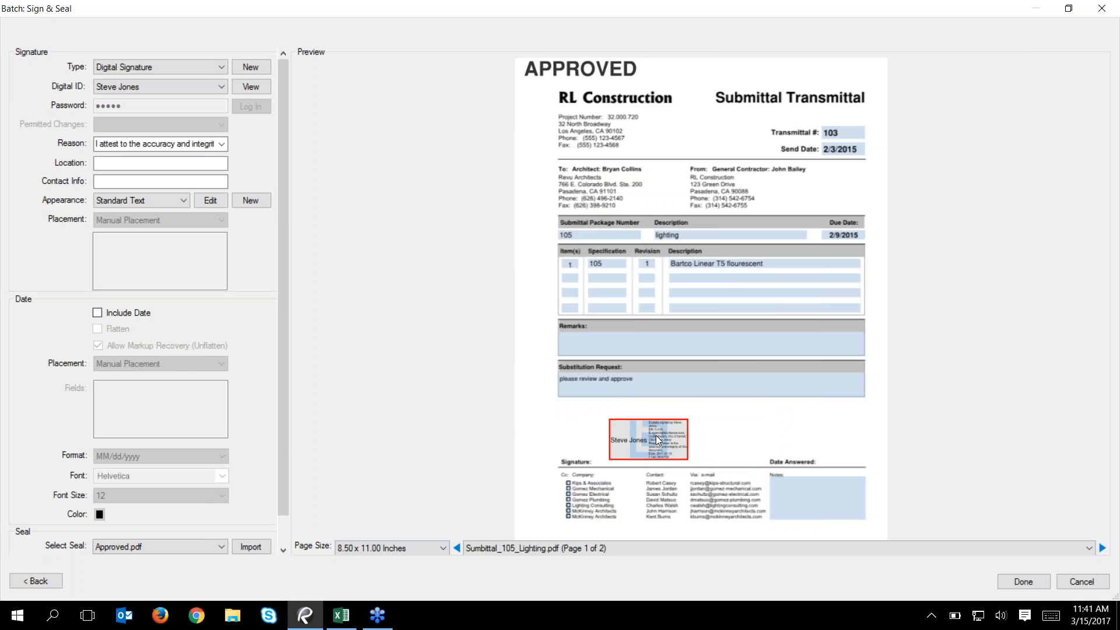
{"action": "left_click_drag", "start_coordinate": [627, 86], "coordinate": [841, 448]}
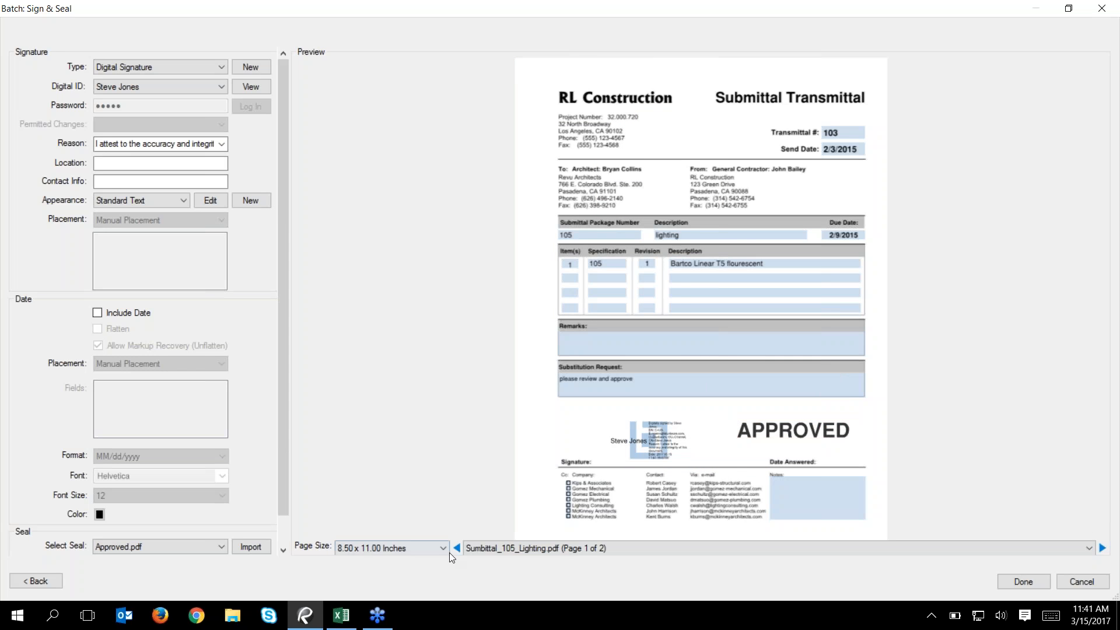
- For the 9.00 x 11.50 inch page, place the seal and signature side by side above the LINEAR T5 FLUORESCENT heading, and run the batch
{"action": "left_click", "coordinate": [412, 550]}
{"action": "left_click", "coordinate": [369, 580]}
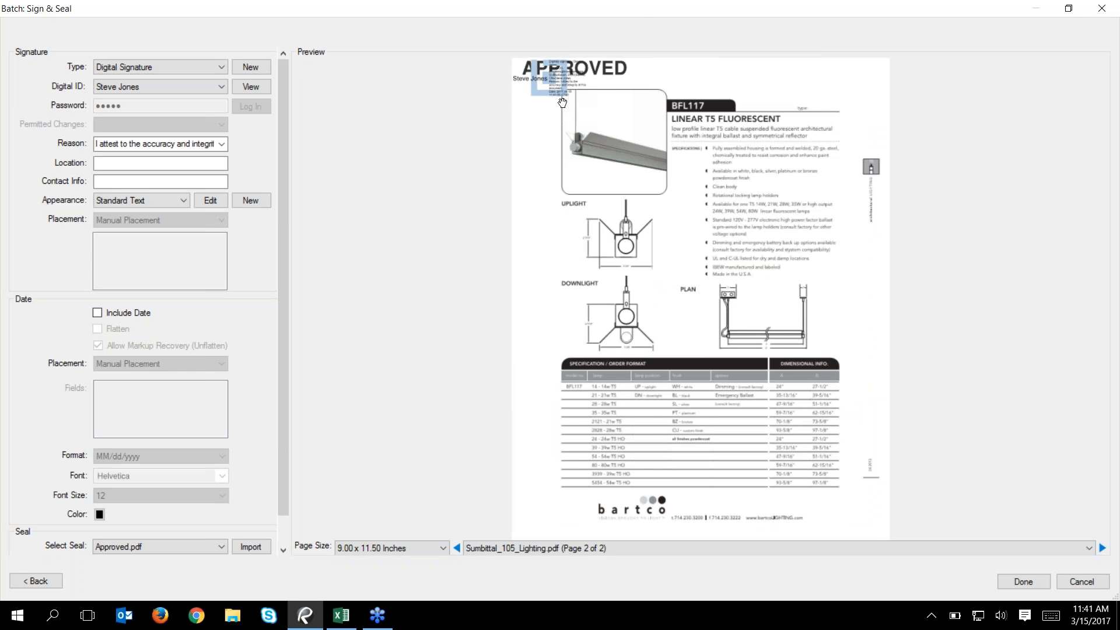
{"action": "left_click_drag", "start_coordinate": [550, 87], "coordinate": [837, 97]}
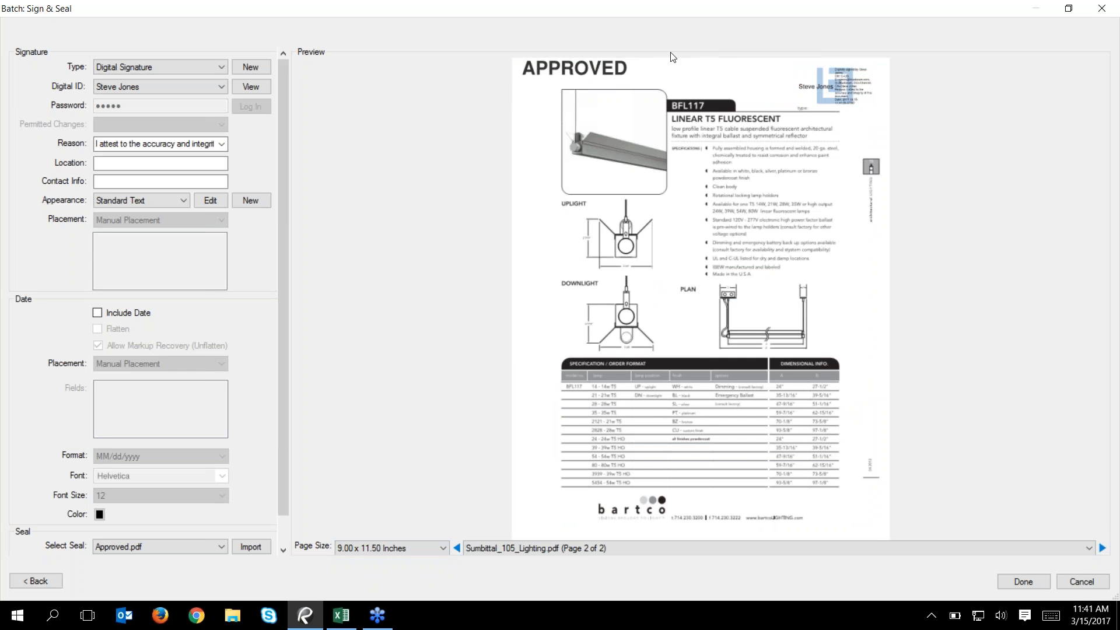
{"action": "left_click_drag", "start_coordinate": [610, 75], "coordinate": [764, 88]}
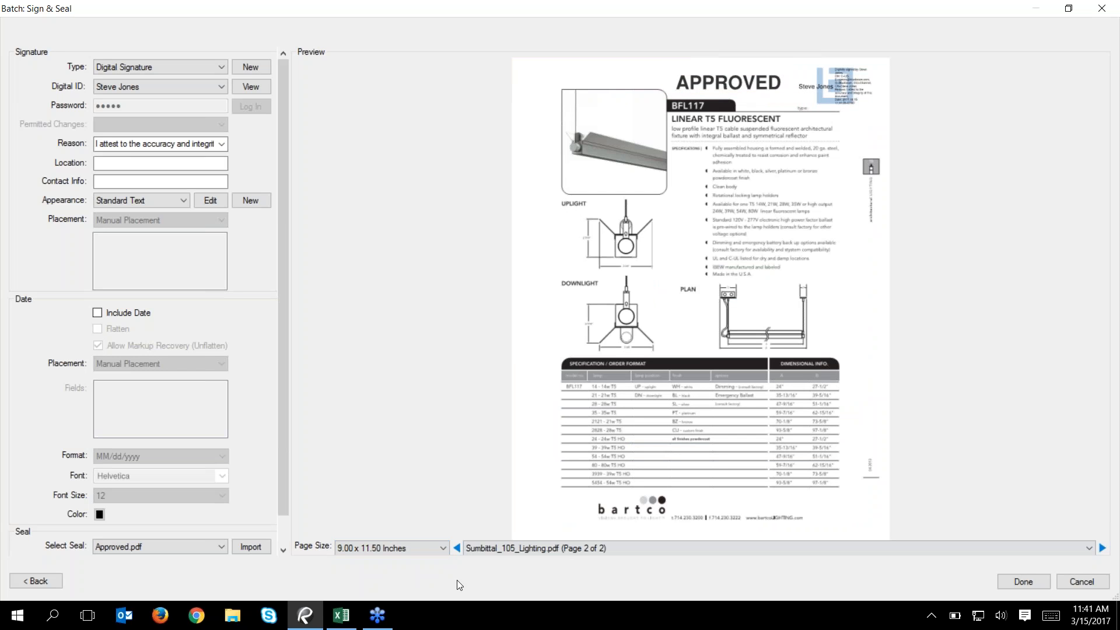
{"action": "left_click", "coordinate": [442, 554]}
{"action": "left_click", "coordinate": [375, 453]}
{"action": "left_click", "coordinate": [1012, 583]}
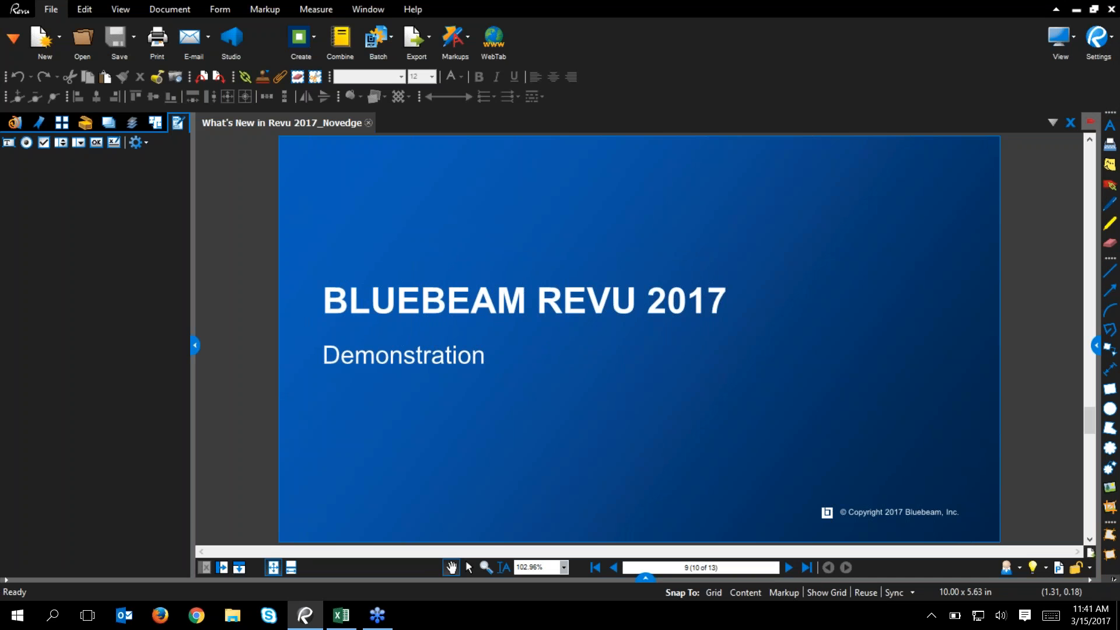
- Browse to the desktop's Revu 2017 folder in File Explorer and open the signed E0.1 drawing from its subfolders
{"action": "left_click", "coordinate": [233, 614]}
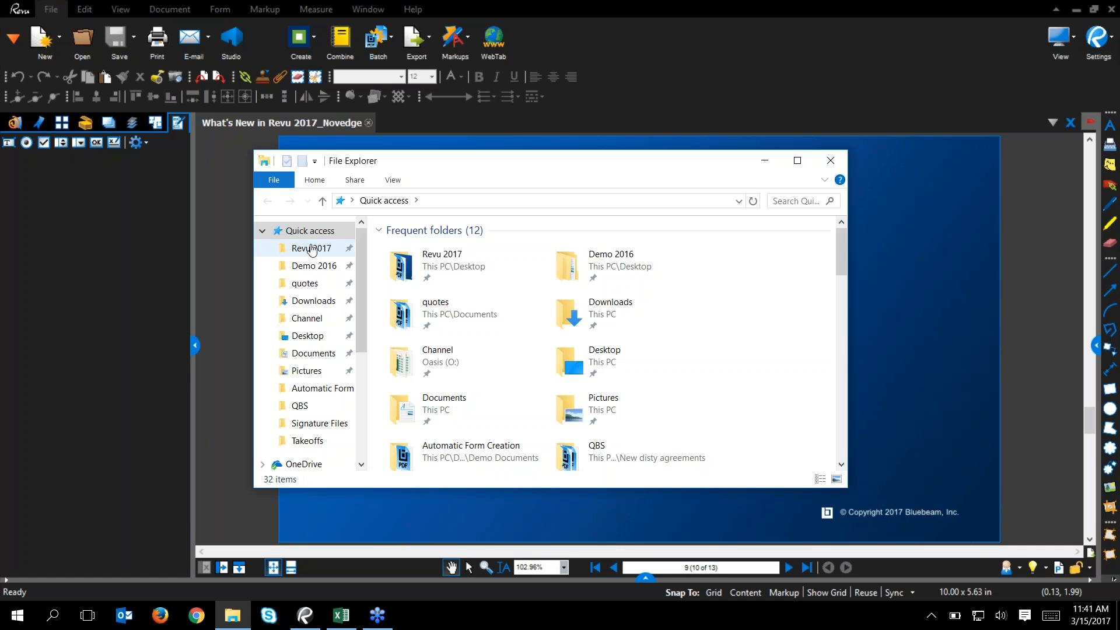
{"action": "left_click", "coordinate": [310, 249]}
{"action": "double_click", "coordinate": [491, 248]}
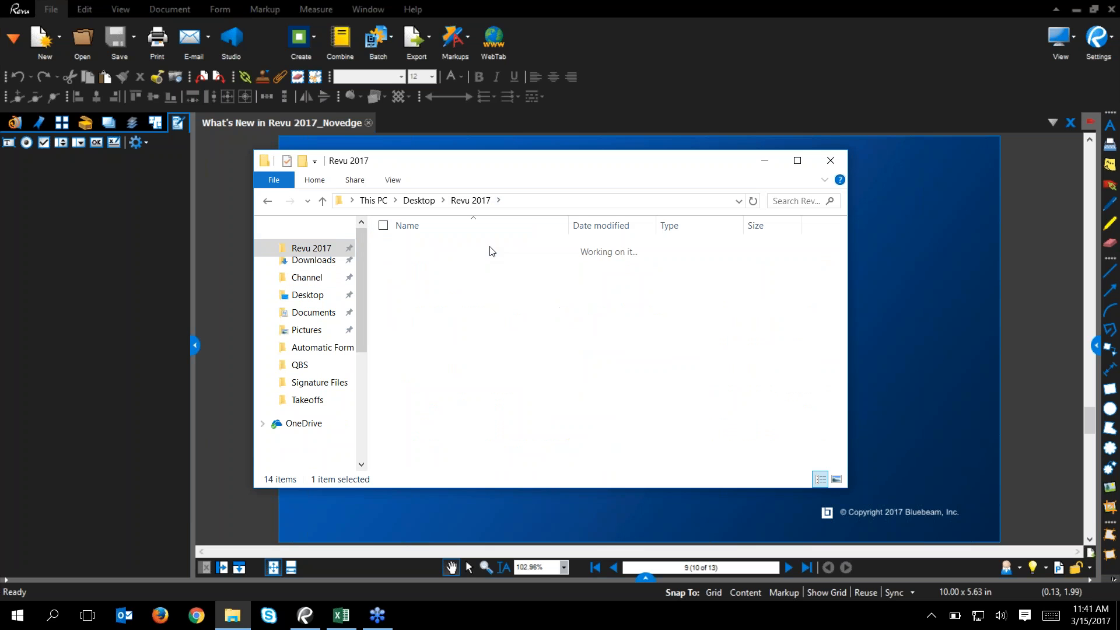
{"action": "double_click", "coordinate": [470, 296]}
{"action": "double_click", "coordinate": [457, 251]}
{"action": "double_click", "coordinate": [453, 263]}
{"action": "left_click", "coordinate": [617, 338]}
- Check the digital signature entry on E0.1, examine the signature and APPROVED seal in the title block, and close the drawing
{"action": "left_click", "coordinate": [168, 175]}
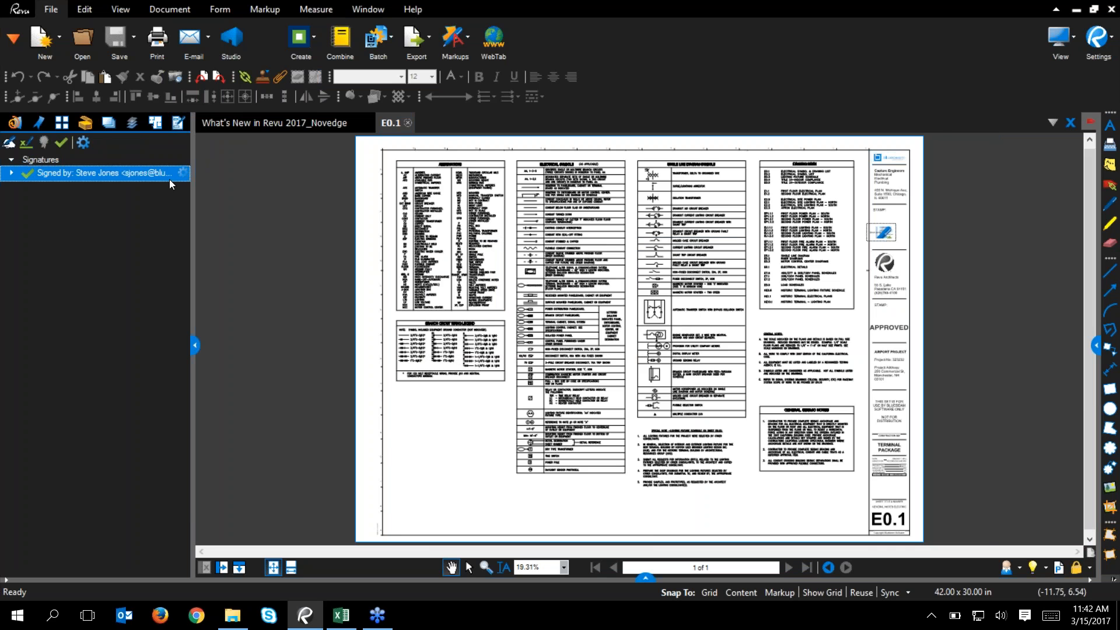
{"action": "scroll", "coordinate": [907, 239], "scroll_direction": "up", "scroll_amount": 6}
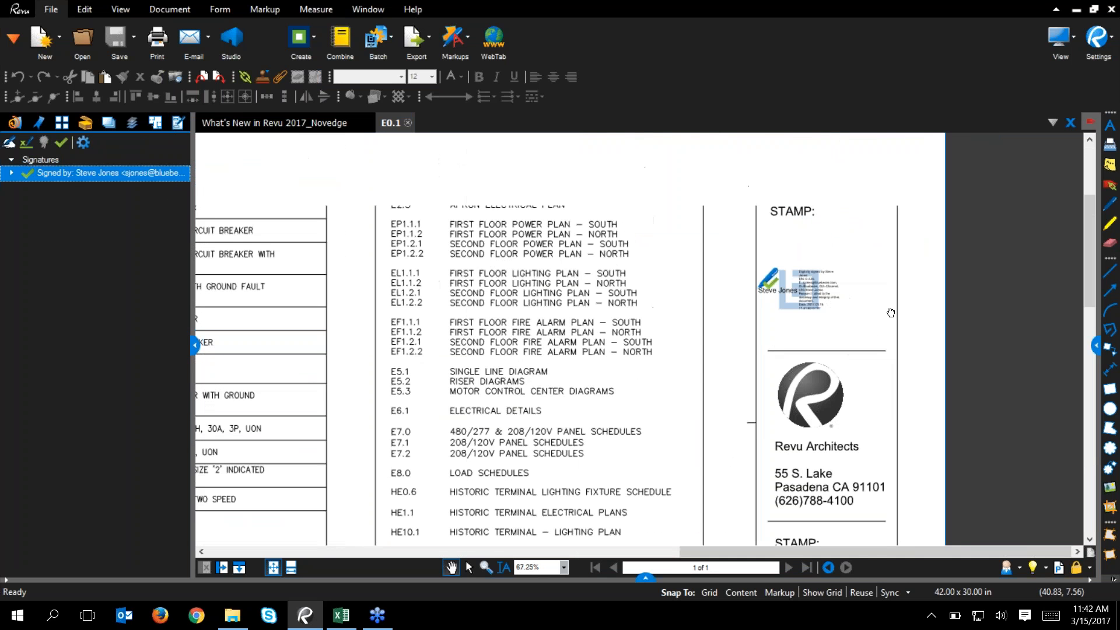
{"action": "scroll", "coordinate": [799, 446], "scroll_direction": "down", "scroll_amount": 3}
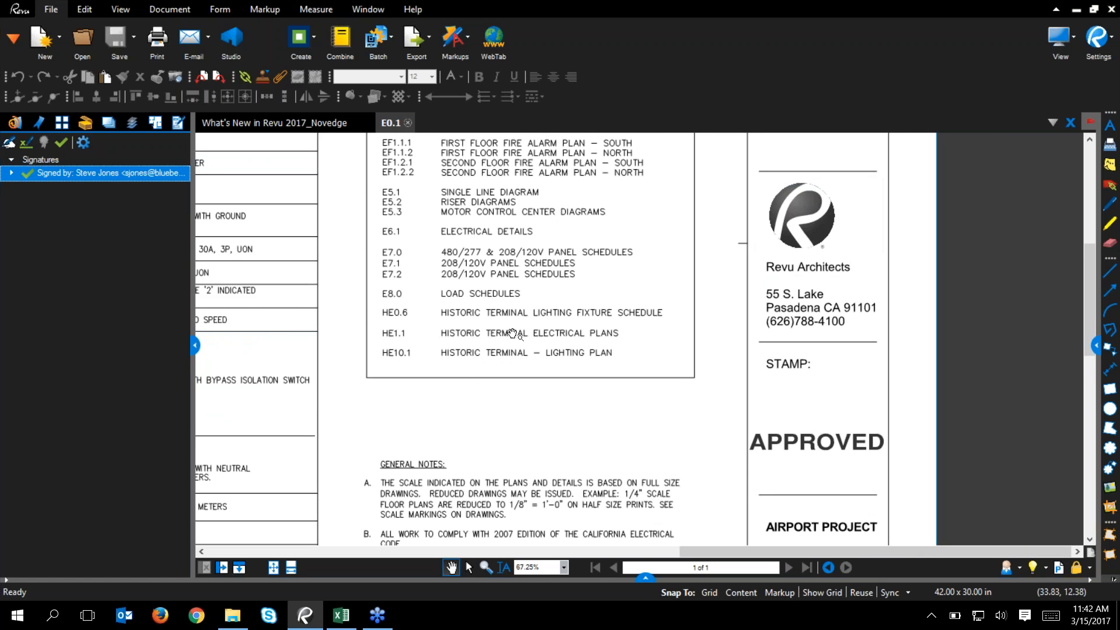
{"action": "scroll", "coordinate": [480, 348], "scroll_direction": "down", "scroll_amount": 2}
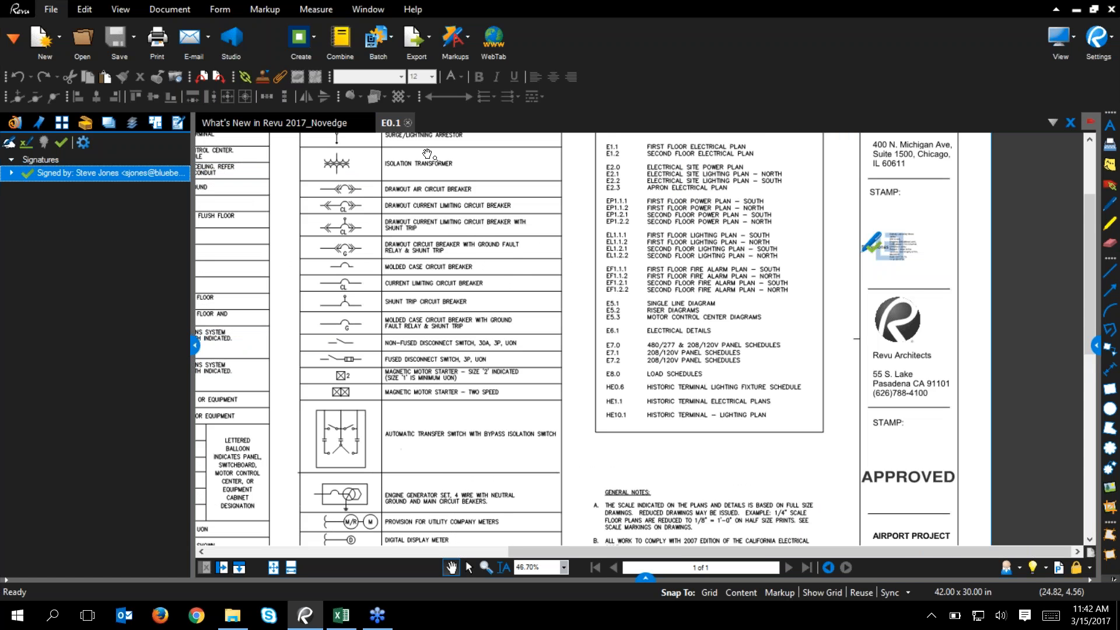
{"action": "left_click", "coordinate": [408, 124]}
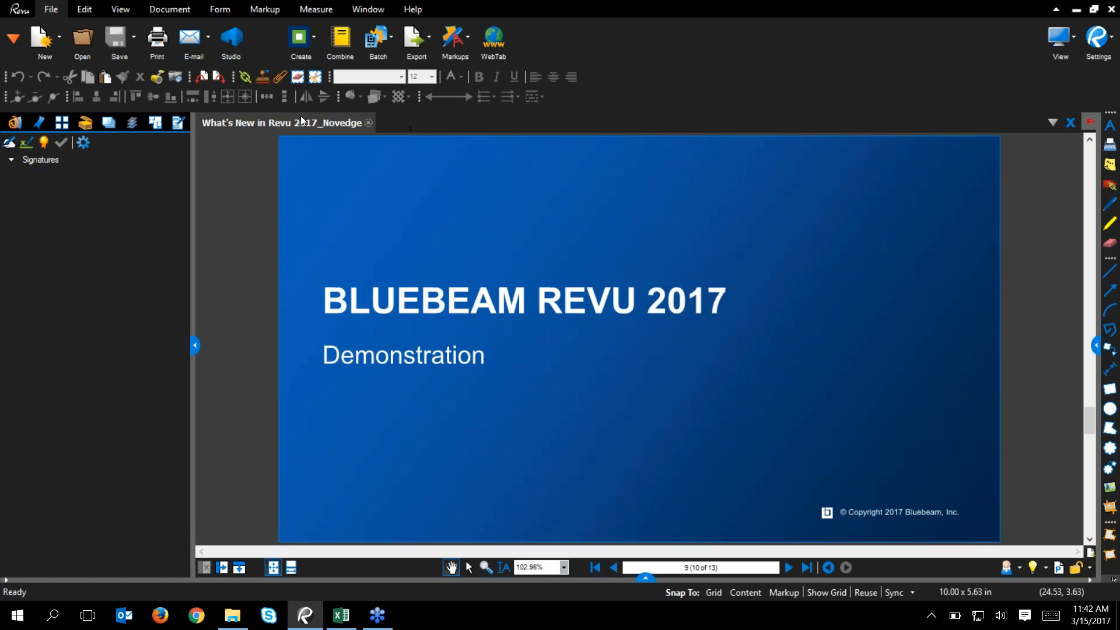
- Open the A1.1.0 - 1ST FLOOR REFERENCE PLAN drawing from the 360 Photo category
{"action": "left_click", "coordinate": [15, 123]}
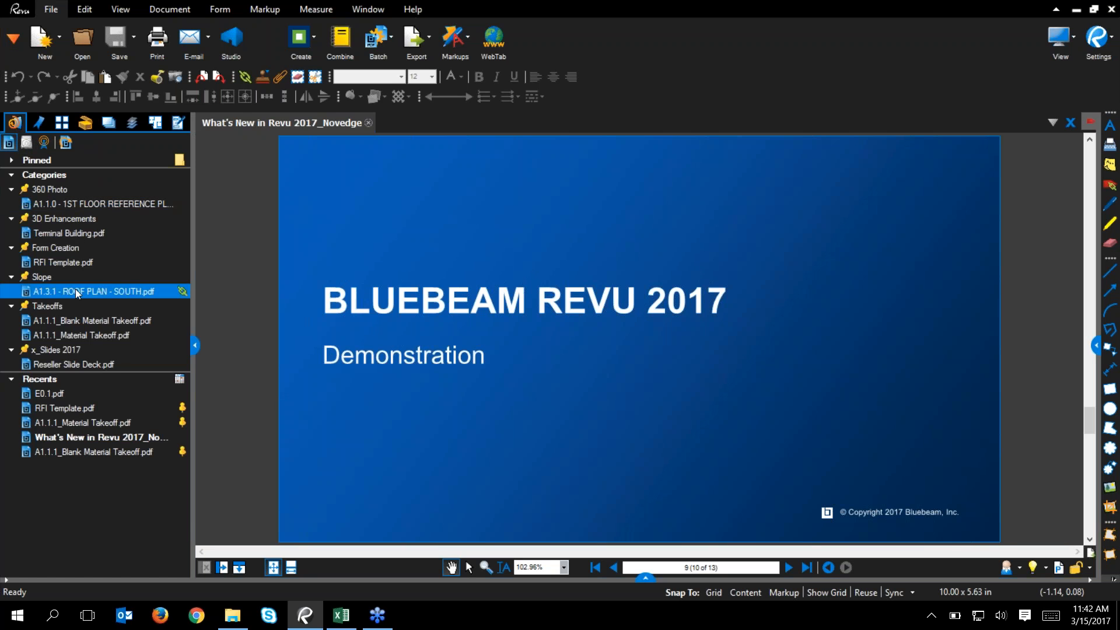
{"action": "left_click", "coordinate": [79, 234]}
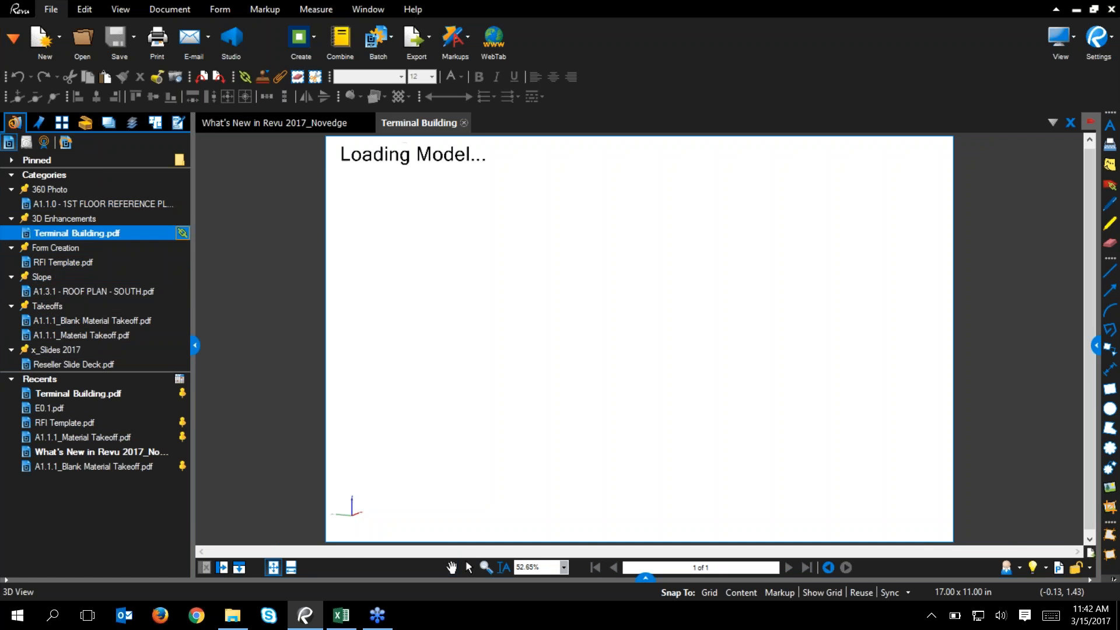
{"action": "left_click", "coordinate": [464, 122]}
{"action": "left_click", "coordinate": [118, 203]}
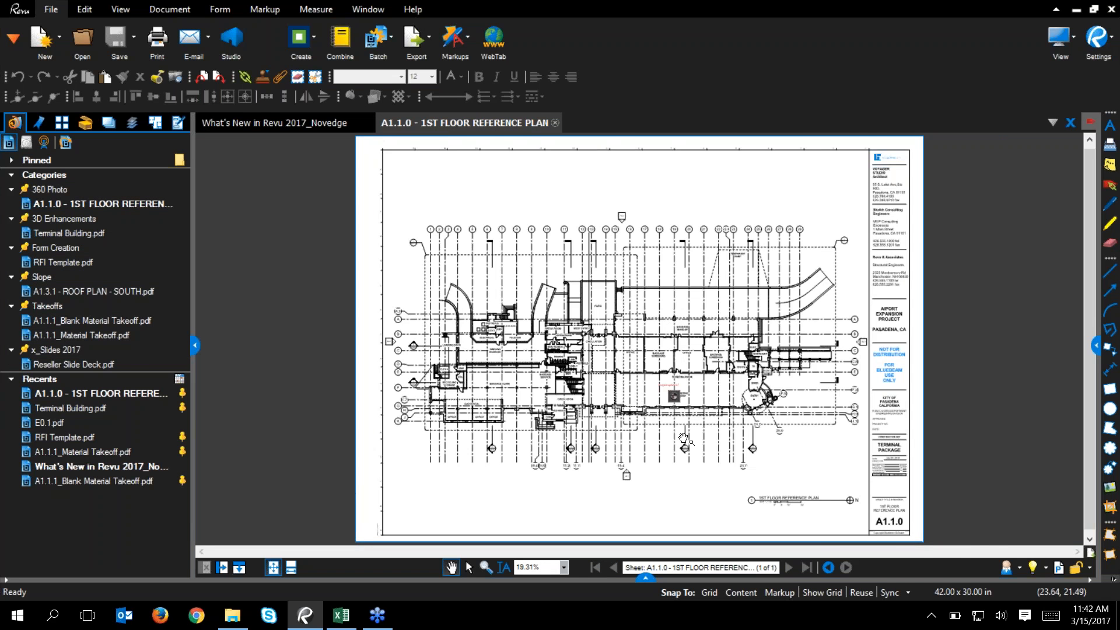
- View the 360 photo attached near TICKETING LOBBY, rotate it to look around the space, and close it
{"action": "scroll", "coordinate": [683, 438], "scroll_direction": "up", "scroll_amount": 4}
{"action": "scroll", "coordinate": [673, 373], "scroll_direction": "up", "scroll_amount": 2}
{"action": "scroll", "coordinate": [665, 336], "scroll_direction": "up", "scroll_amount": 1}
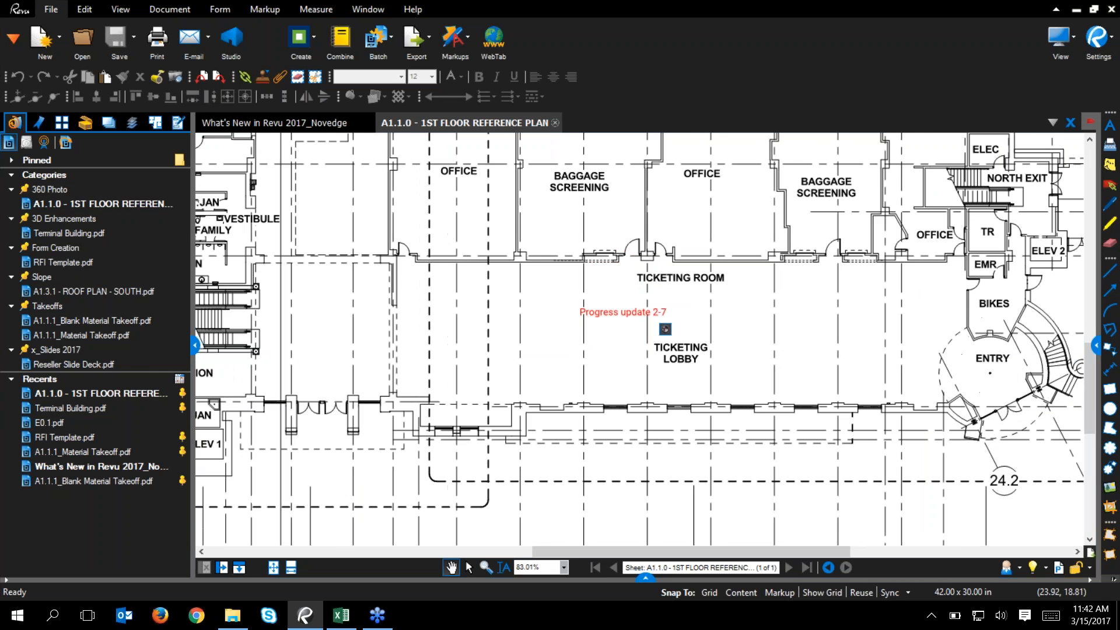
{"action": "left_click", "coordinate": [665, 331]}
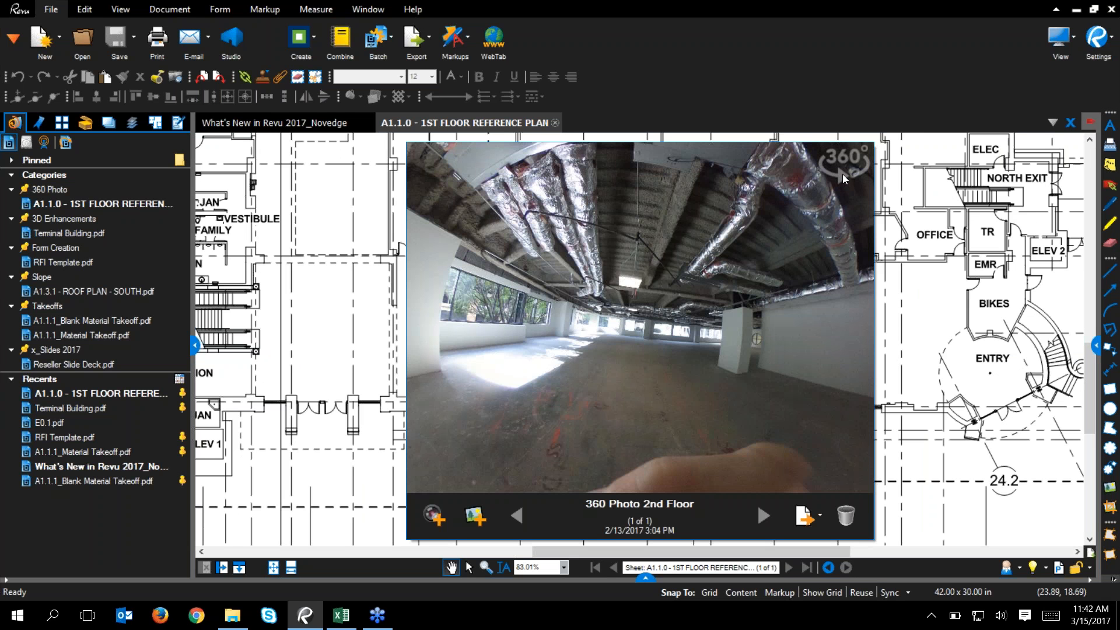
{"action": "left_click_drag", "start_coordinate": [745, 261], "coordinate": [595, 351]}
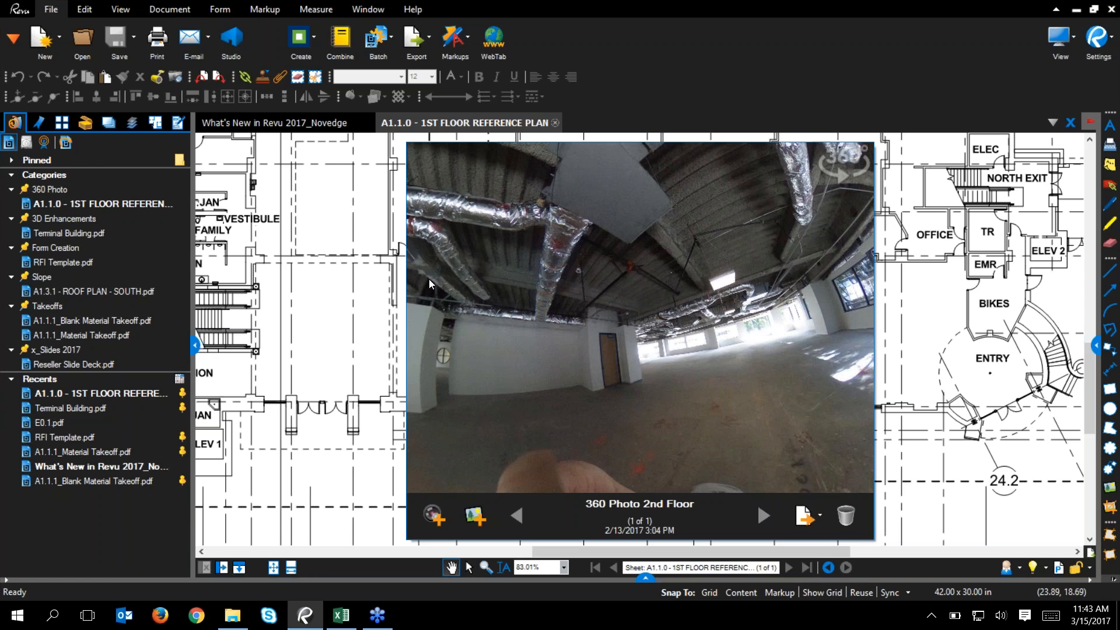
{"action": "left_click", "coordinate": [357, 306]}
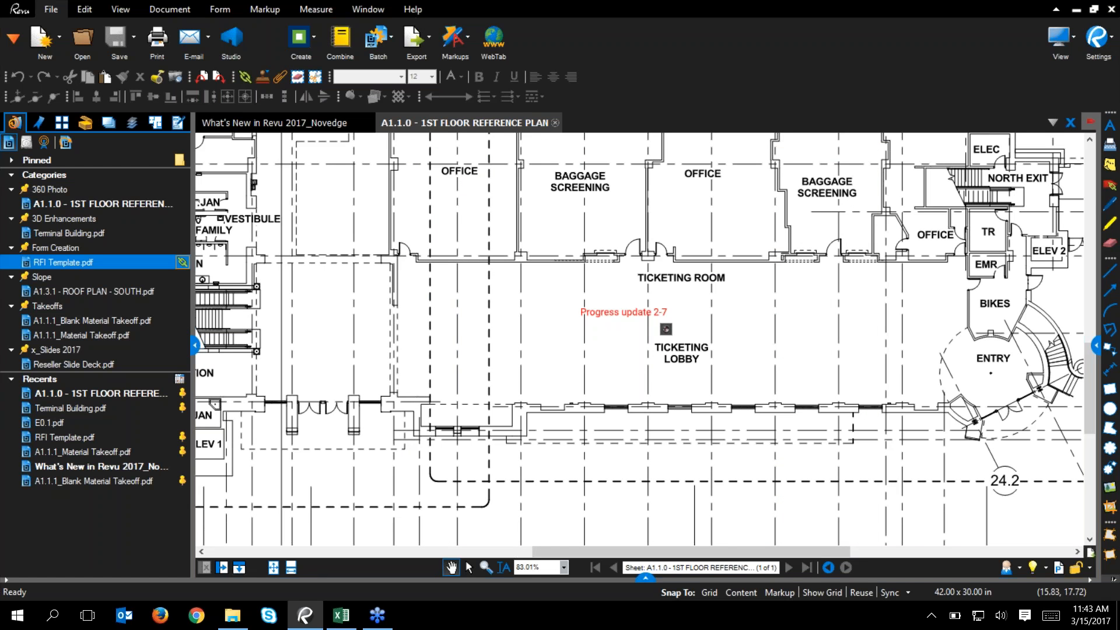
- Open Terminal Building.pdf from the 3D Enhancements category and orbit the model to view the roof and rear side
{"action": "left_click", "coordinate": [128, 233]}
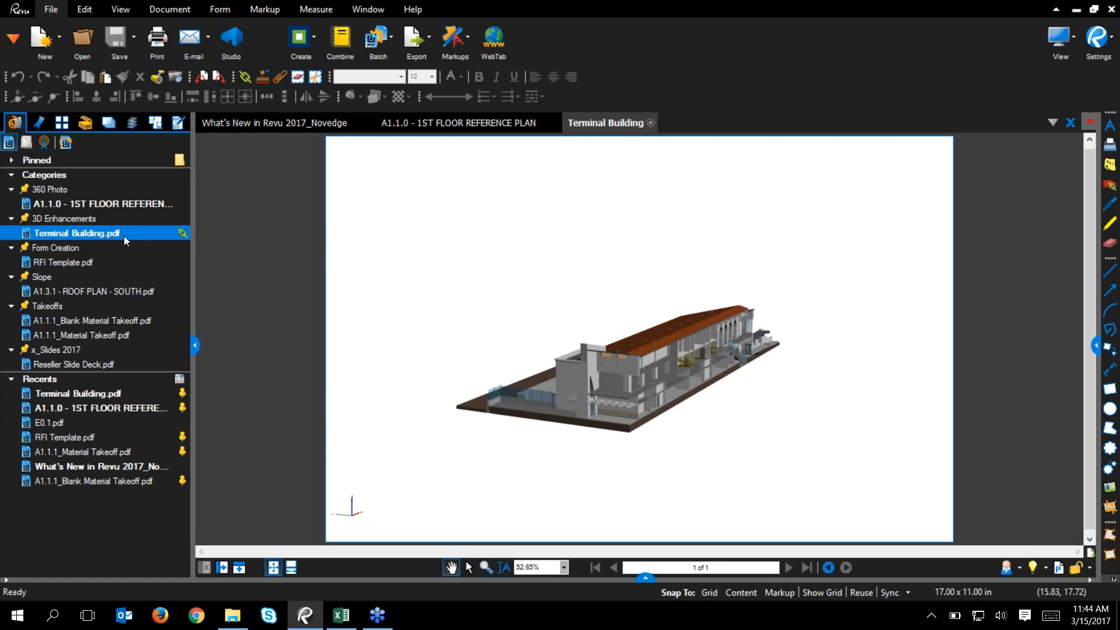
{"action": "scroll", "coordinate": [761, 453], "scroll_direction": "up", "scroll_amount": 5}
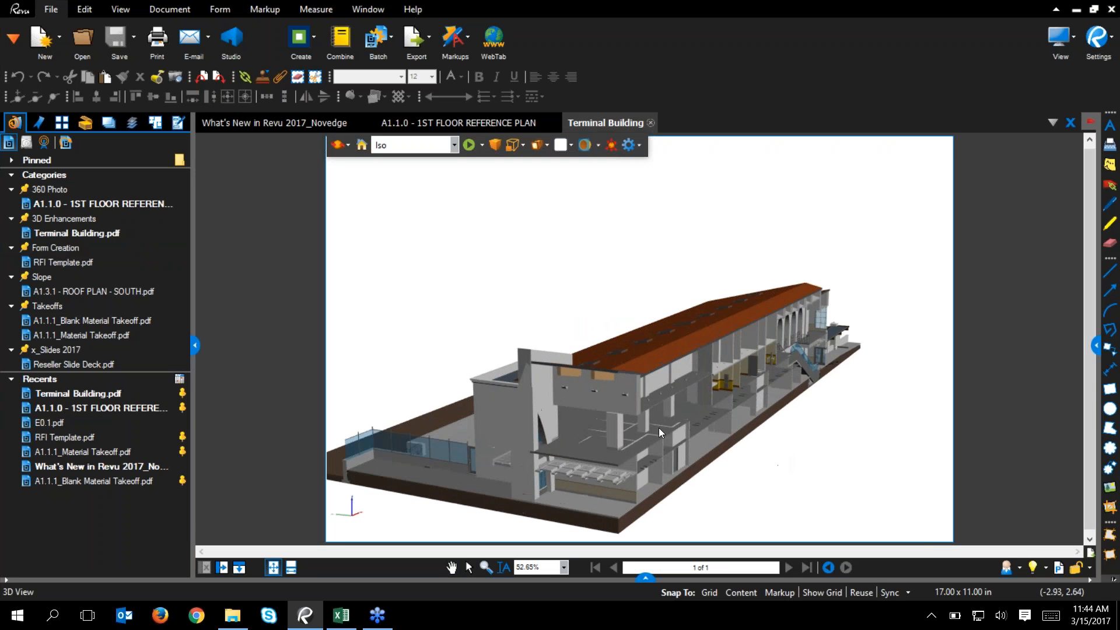
{"action": "left_click_drag", "start_coordinate": [616, 431], "coordinate": [759, 421]}
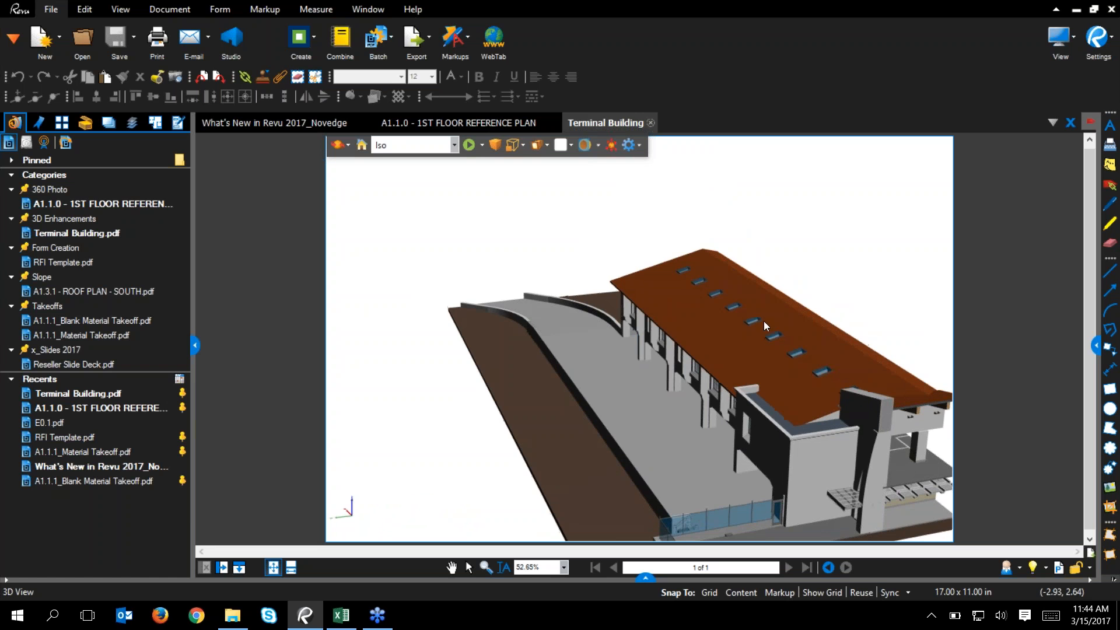
{"action": "left_click_drag", "start_coordinate": [846, 273], "coordinate": [749, 286]}
{"action": "left_click_drag", "start_coordinate": [655, 329], "coordinate": [659, 340]}
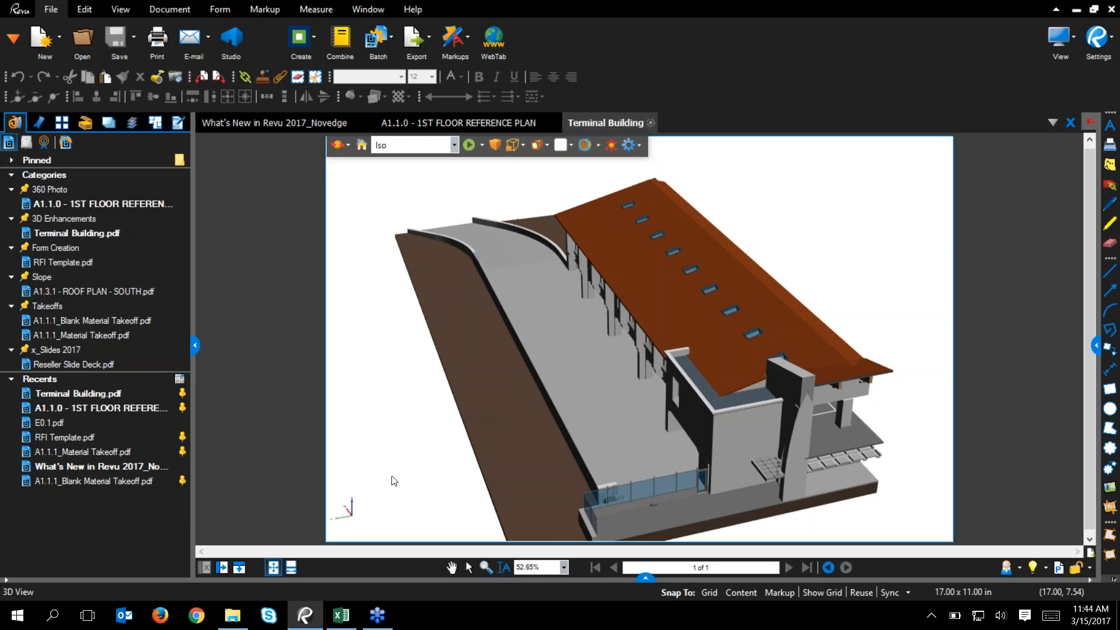
- Show the 3D Model Tree, dock it alongside the Markups list beneath the model, and collapse the Studio panel
{"action": "left_click", "coordinate": [5, 39]}
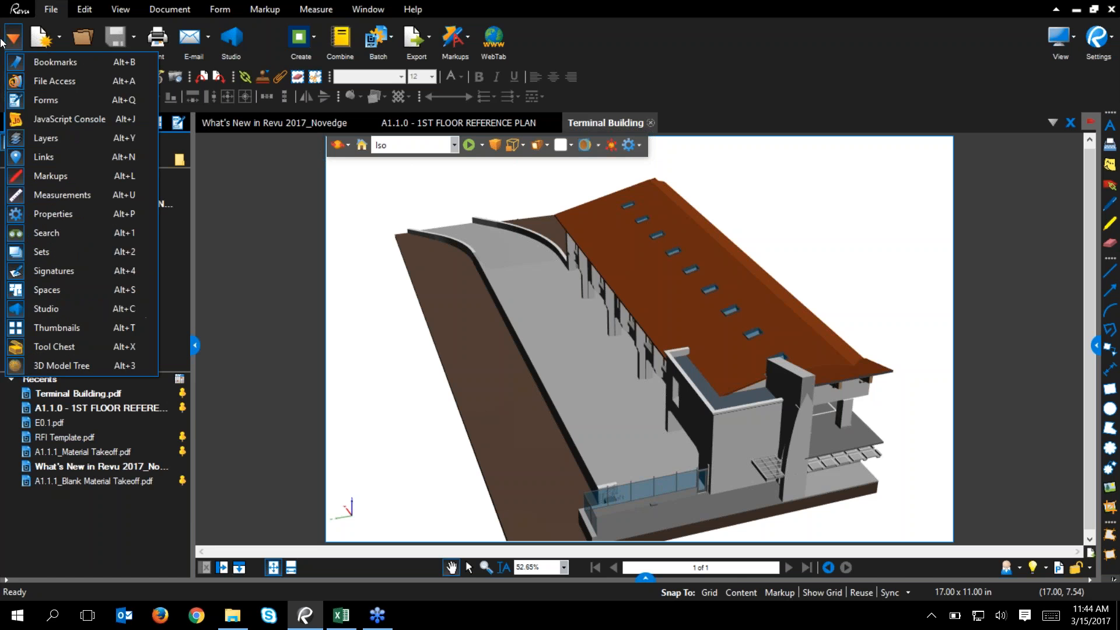
{"action": "left_click", "coordinate": [27, 365]}
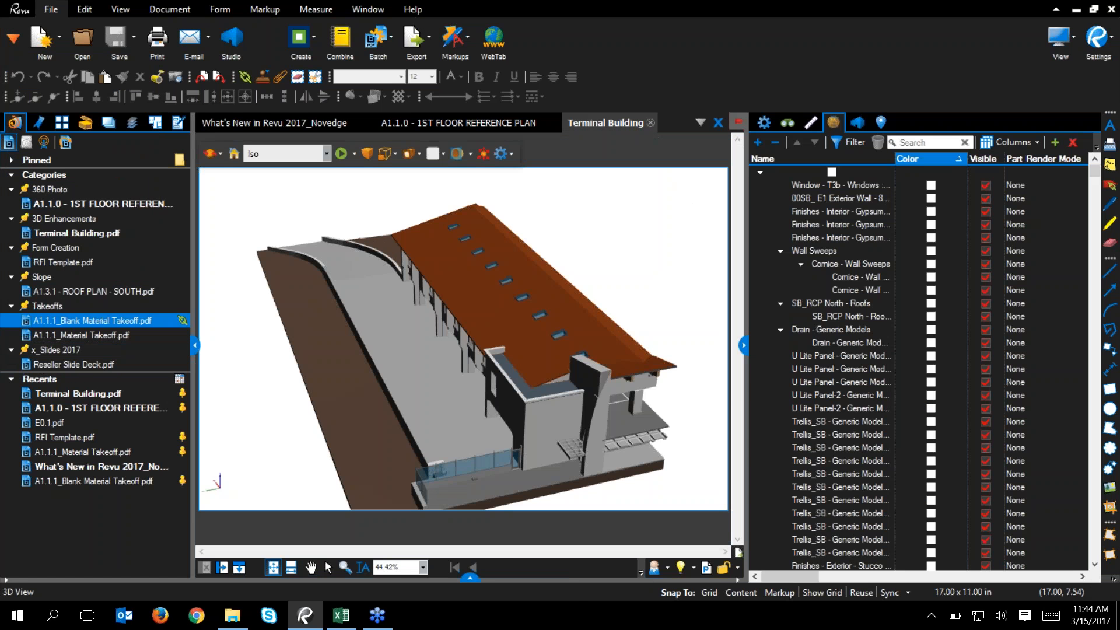
{"action": "left_click", "coordinate": [470, 578]}
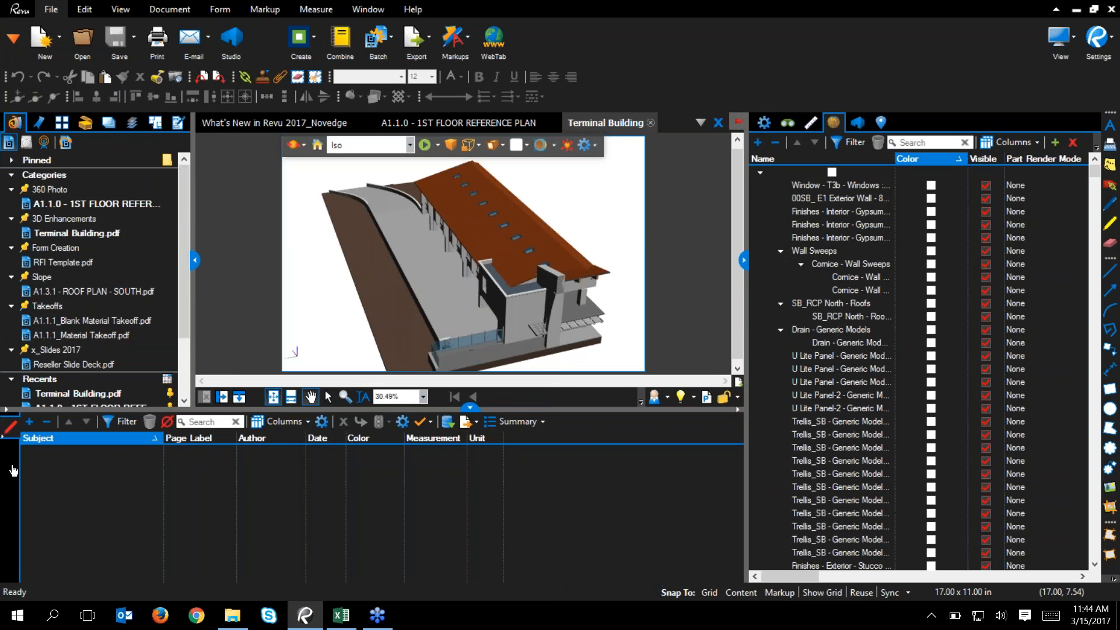
{"action": "left_click_drag", "start_coordinate": [13, 467], "coordinate": [16, 469]}
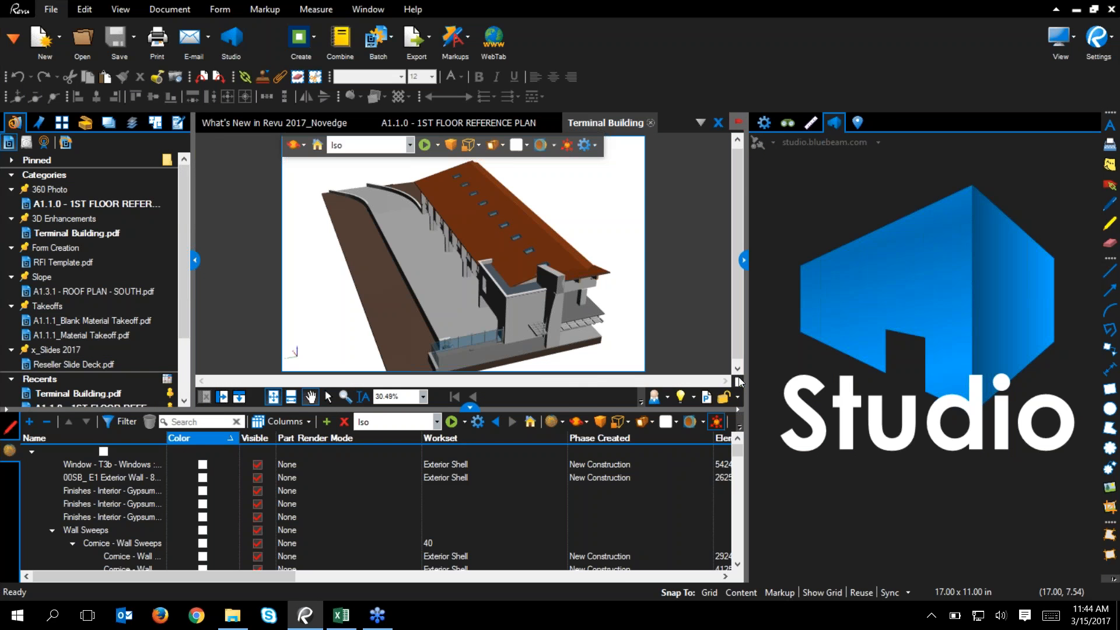
{"action": "left_click", "coordinate": [743, 260]}
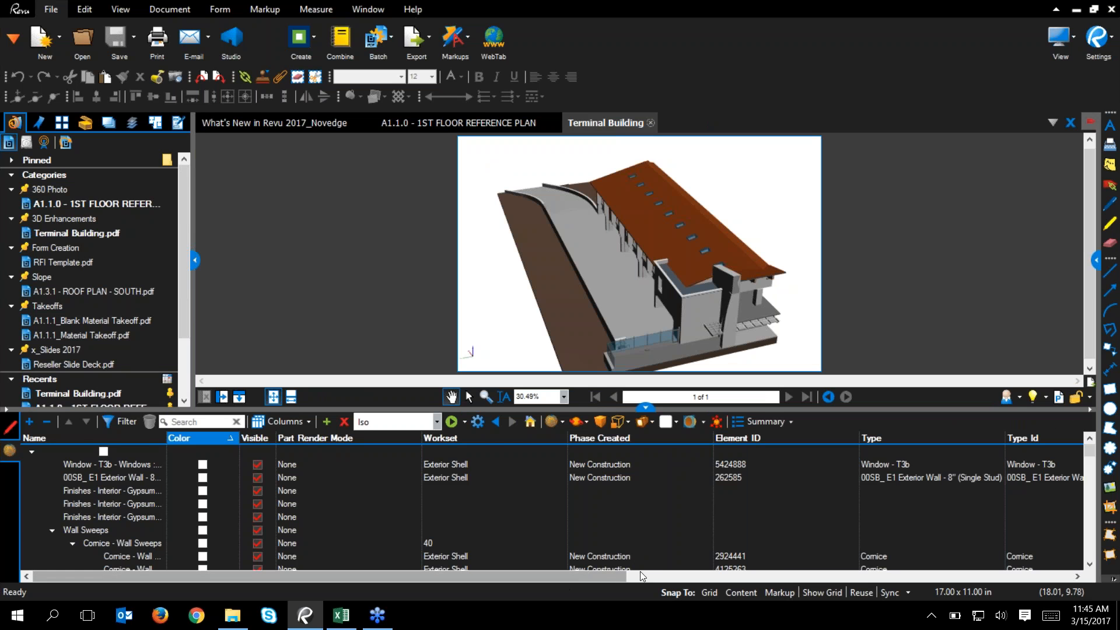
- Change the Workset of the first Window - T3b element in the 3D Model Tree to Interior Shell
{"action": "left_click_drag", "start_coordinate": [618, 575], "coordinate": [581, 579]}
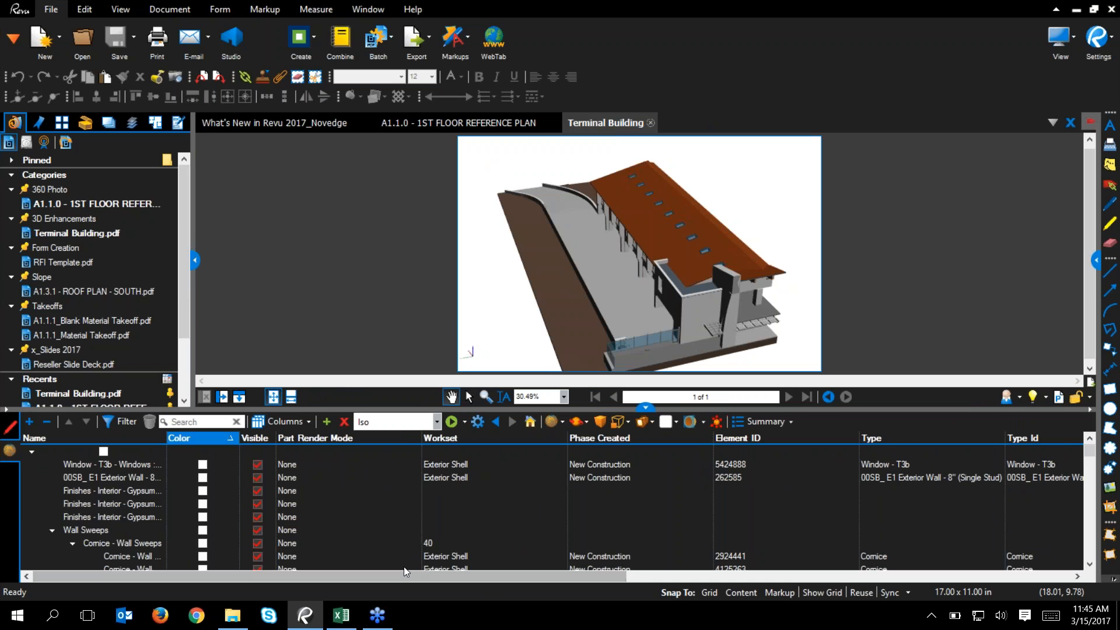
{"action": "double_click", "coordinate": [453, 464]}
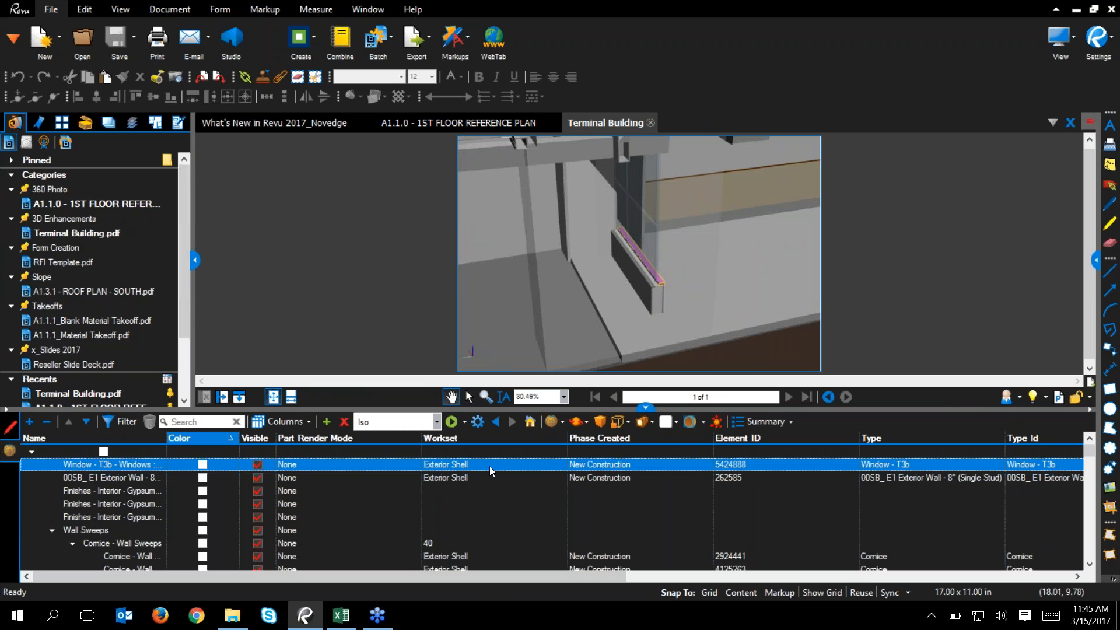
{"action": "left_click", "coordinate": [442, 464]}
{"action": "double_click", "coordinate": [442, 464]}
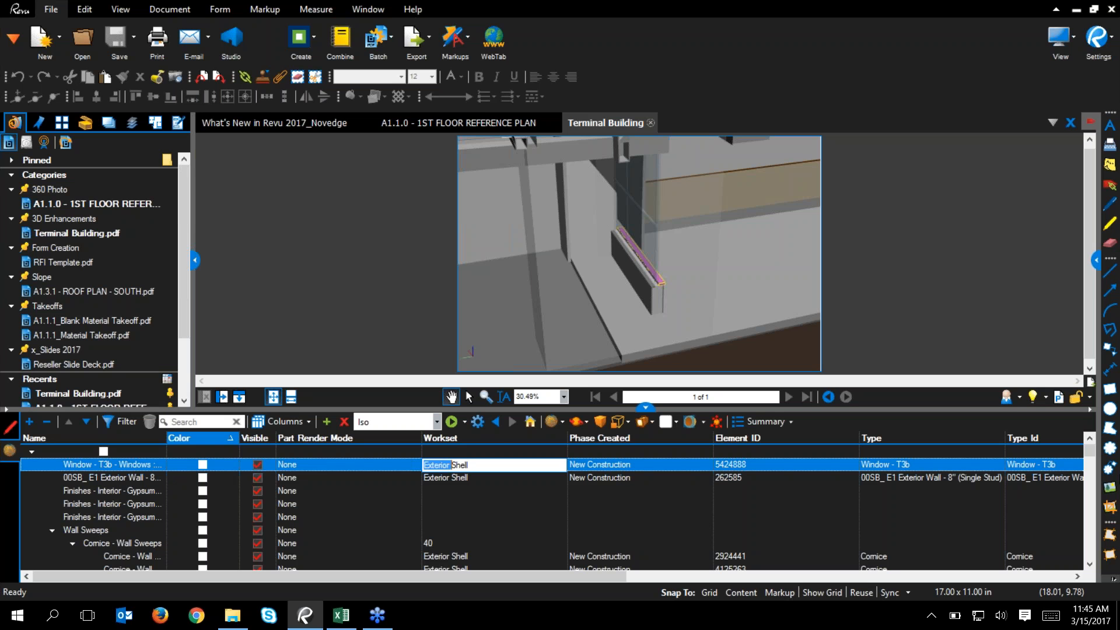
{"action": "type", "text": "Interior"}
{"action": "key", "text": "Return"}
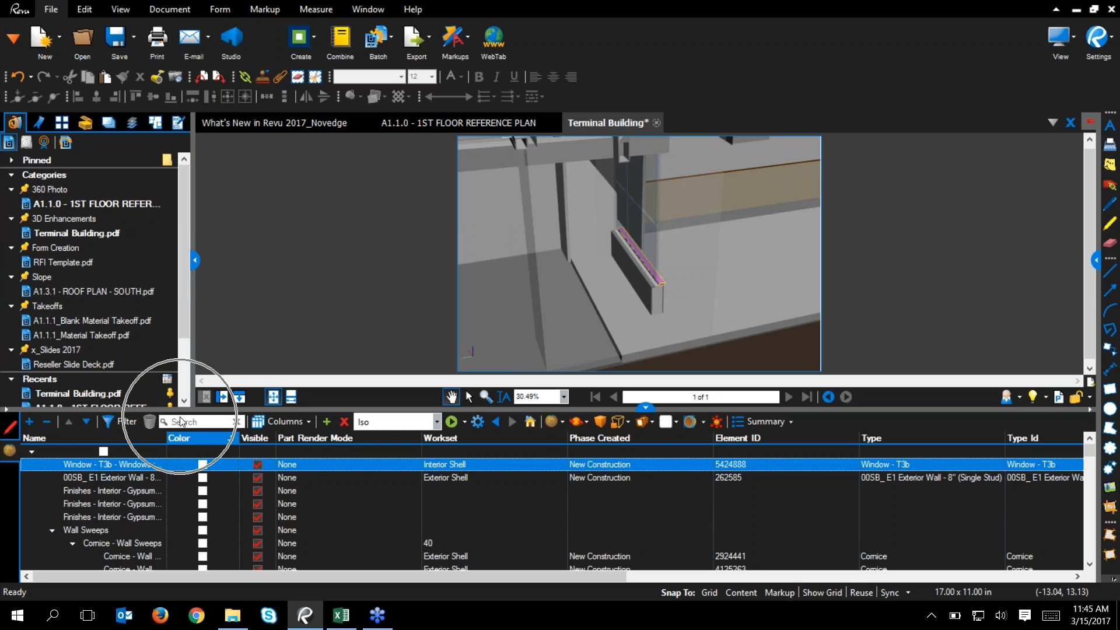
- Return the 3D model to its home view, collapse the model tree, fit the page, and inspect the building up close
{"action": "scroll", "coordinate": [476, 292], "scroll_direction": "down", "scroll_amount": 3}
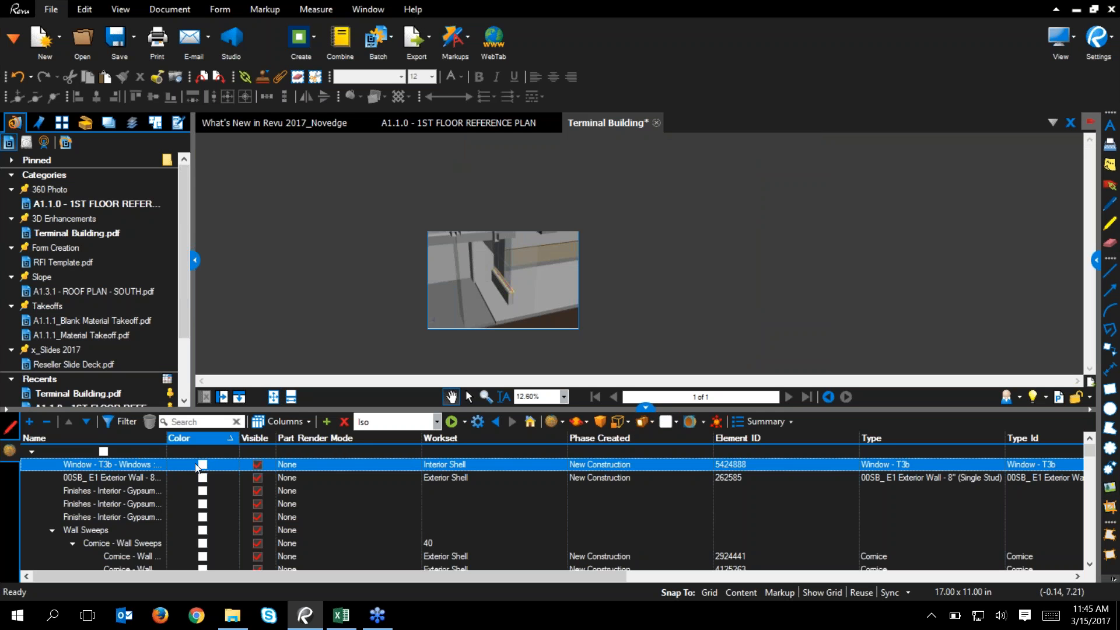
{"action": "mouse_move", "coordinate": [470, 239]}
{"action": "left_click", "coordinate": [463, 216]}
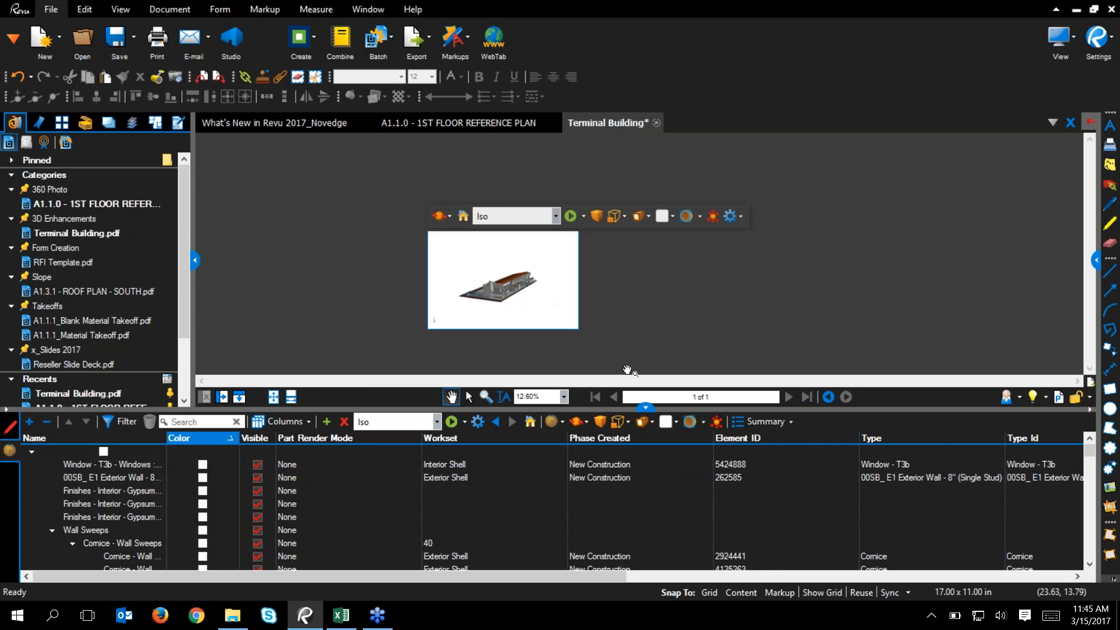
{"action": "left_click", "coordinate": [646, 417]}
{"action": "left_click", "coordinate": [645, 408]}
{"action": "scroll", "coordinate": [517, 310], "scroll_direction": "up", "scroll_amount": 2}
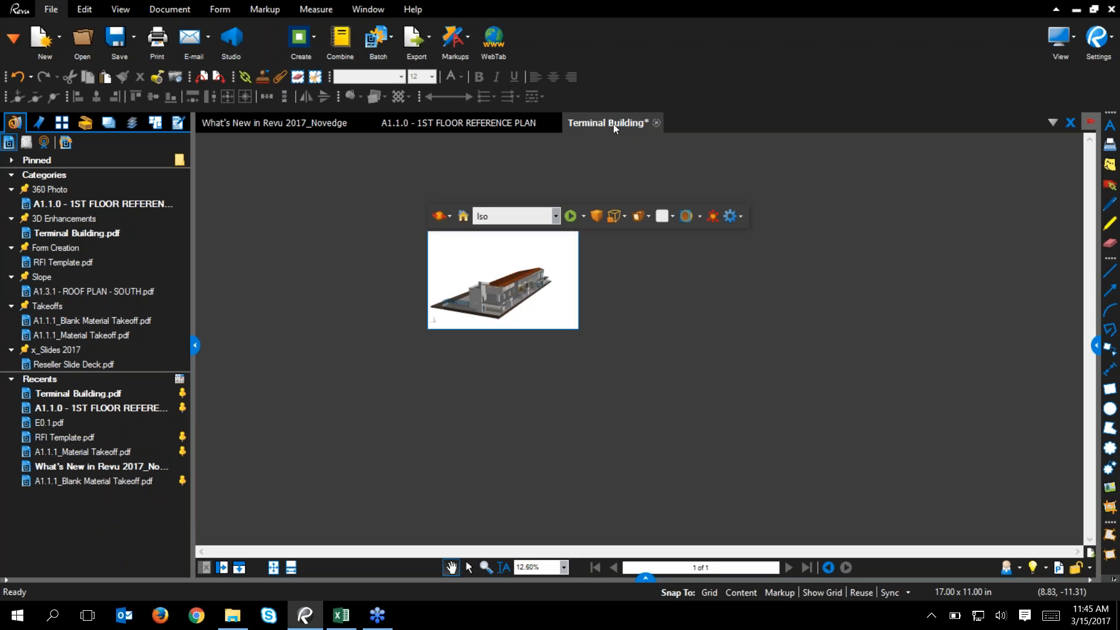
{"action": "left_click", "coordinate": [274, 567]}
{"action": "scroll", "coordinate": [647, 436], "scroll_direction": "up", "scroll_amount": 2}
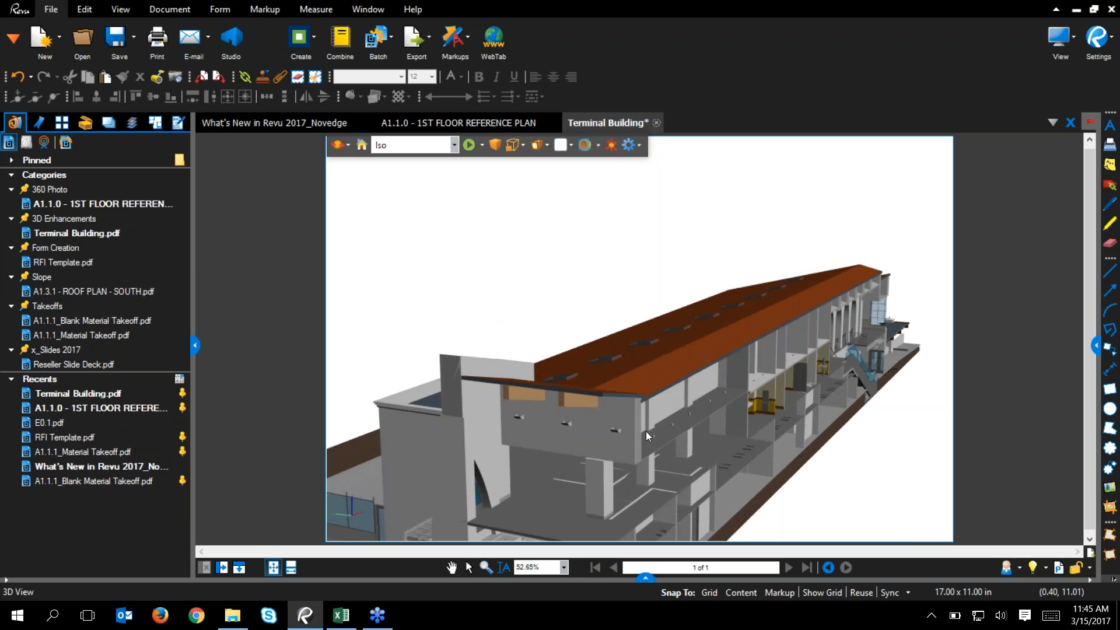
{"action": "mouse_move", "coordinate": [842, 489]}
{"action": "left_mouse_down"}
{"action": "mouse_move", "coordinate": [840, 468]}
{"action": "mouse_move", "coordinate": [830, 490]}
{"action": "left_mouse_up"}
- Search the 3D Model Tree for windows, enlarge the model view, and orbit the building to examine its windows from above
{"action": "left_click", "coordinate": [643, 577]}
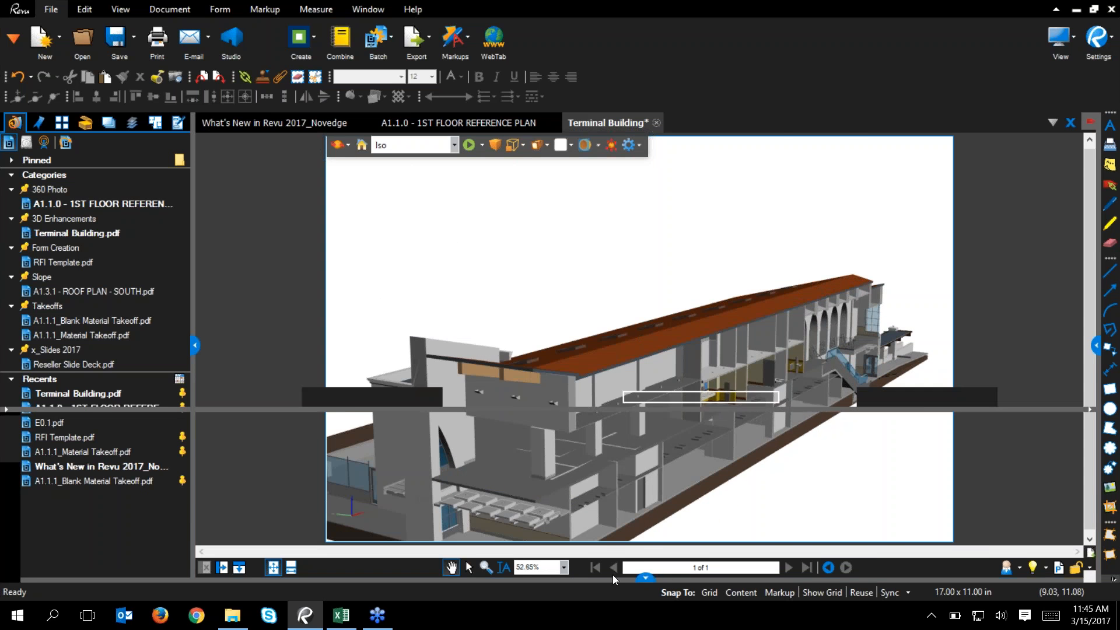
{"action": "key", "text": "ctrl"}
{"action": "left_click", "coordinate": [206, 423]}
{"action": "type", "text": "windows"}
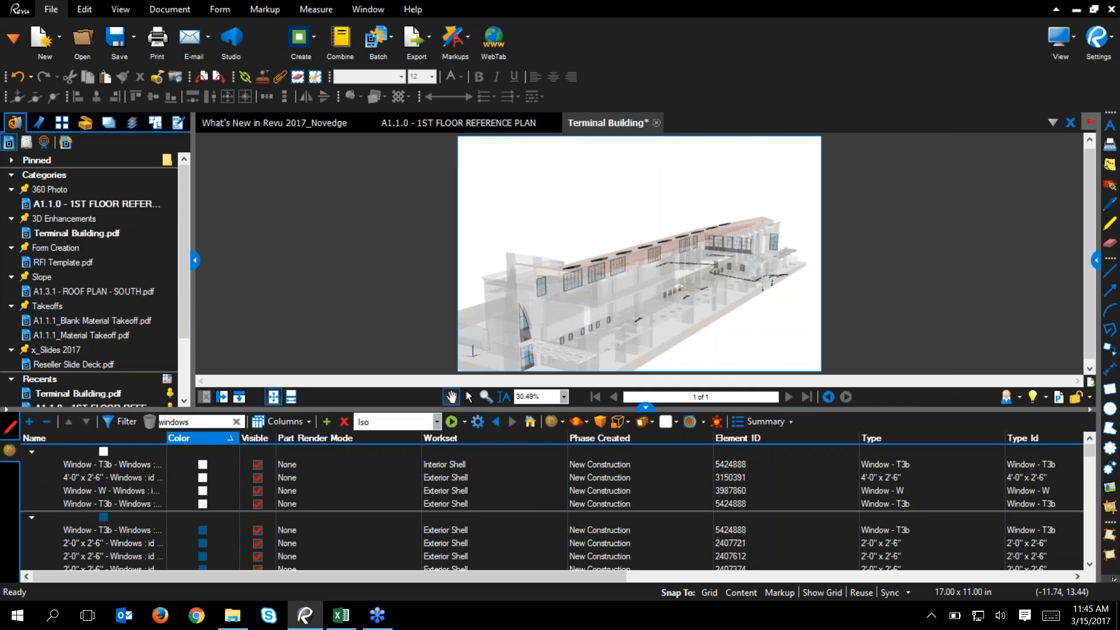
{"action": "left_click_drag", "start_coordinate": [647, 408], "coordinate": [646, 484]}
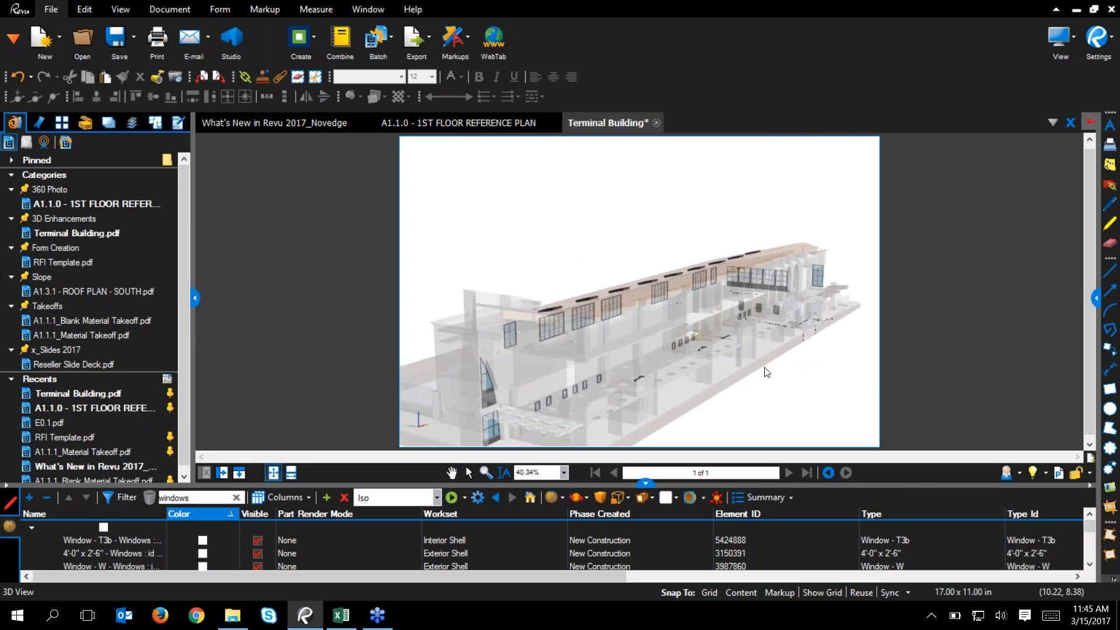
{"action": "left_click_drag", "start_coordinate": [773, 372], "coordinate": [801, 398]}
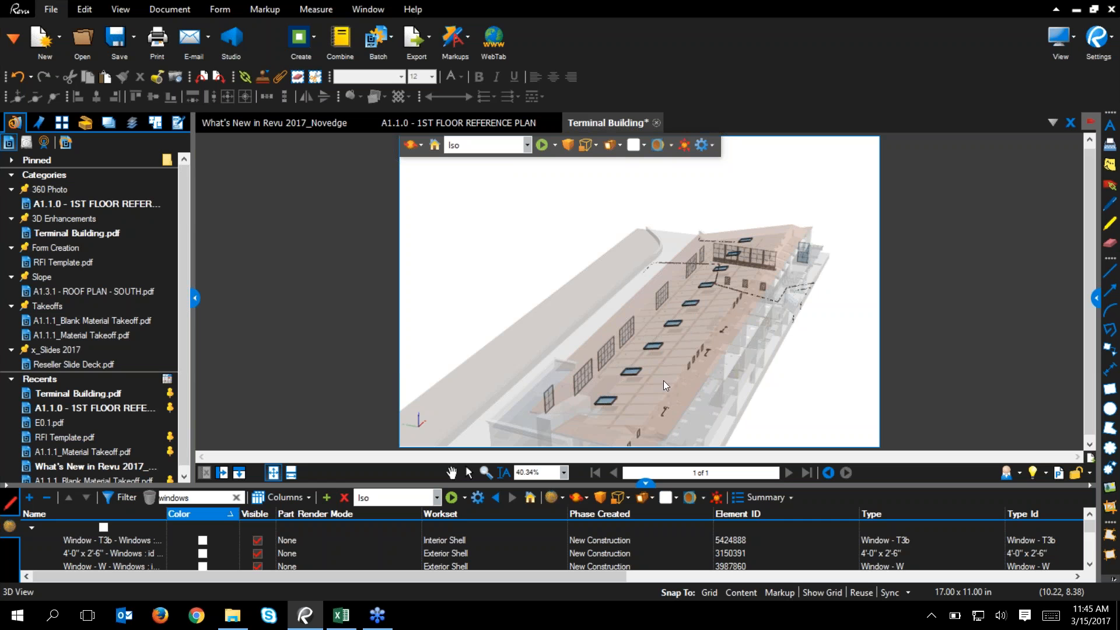
- Clear the windows search from the 3D Model Tree, collapse the tree, and orbit the building to show its roof and paved side
{"action": "left_click", "coordinate": [236, 497]}
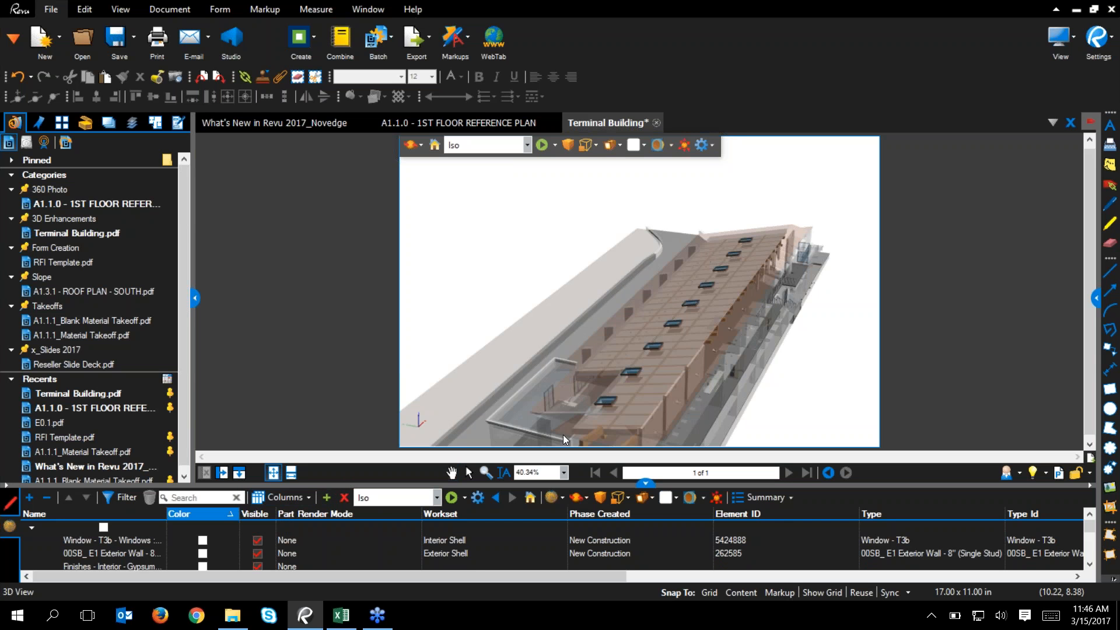
{"action": "left_click", "coordinate": [645, 483]}
{"action": "left_click", "coordinate": [869, 441]}
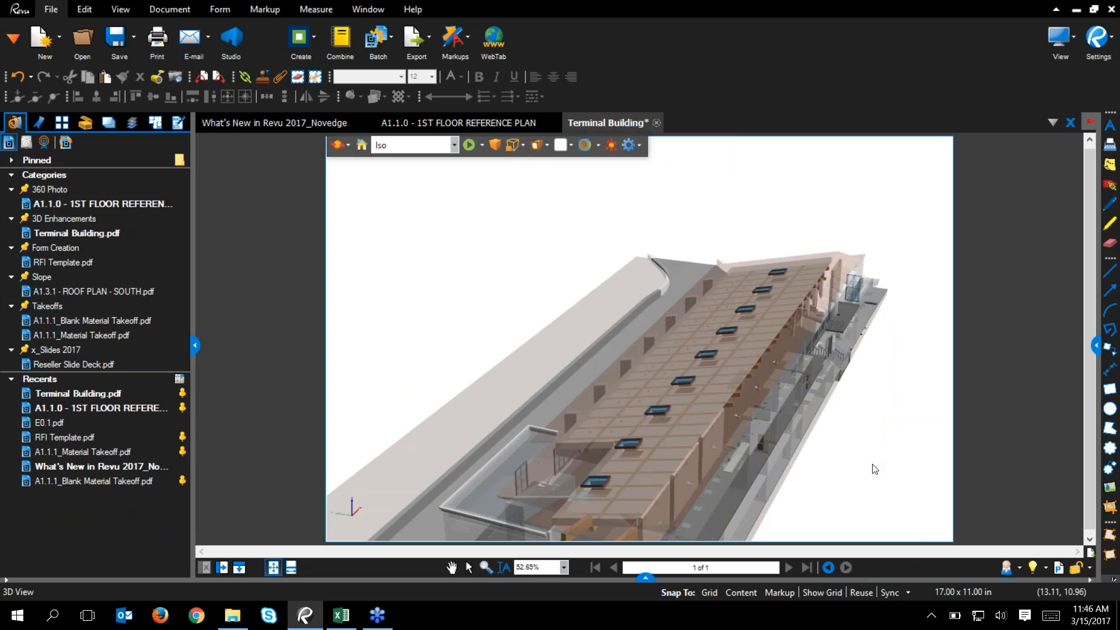
{"action": "scroll", "coordinate": [757, 455], "scroll_direction": "down", "scroll_amount": 1}
{"action": "left_click_drag", "start_coordinate": [634, 407], "coordinate": [607, 395]}
{"action": "scroll", "coordinate": [769, 367], "scroll_direction": "up", "scroll_amount": 4}
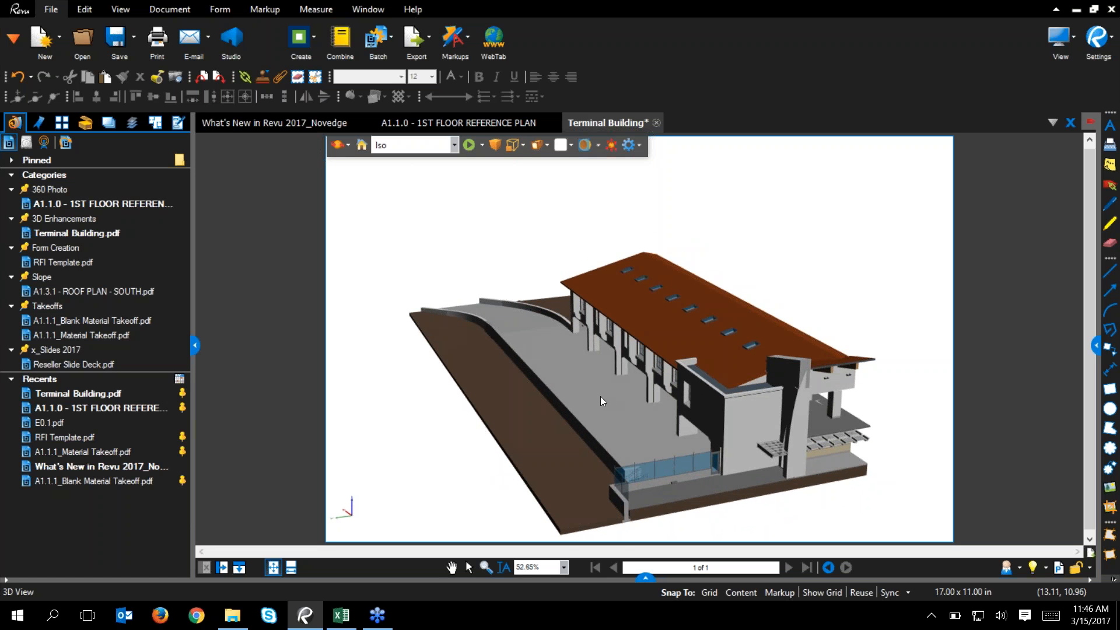
- Select the building's main Spanish tile roof in the model and change its color to green in the 3D Model Tree
{"action": "left_click", "coordinate": [658, 333]}
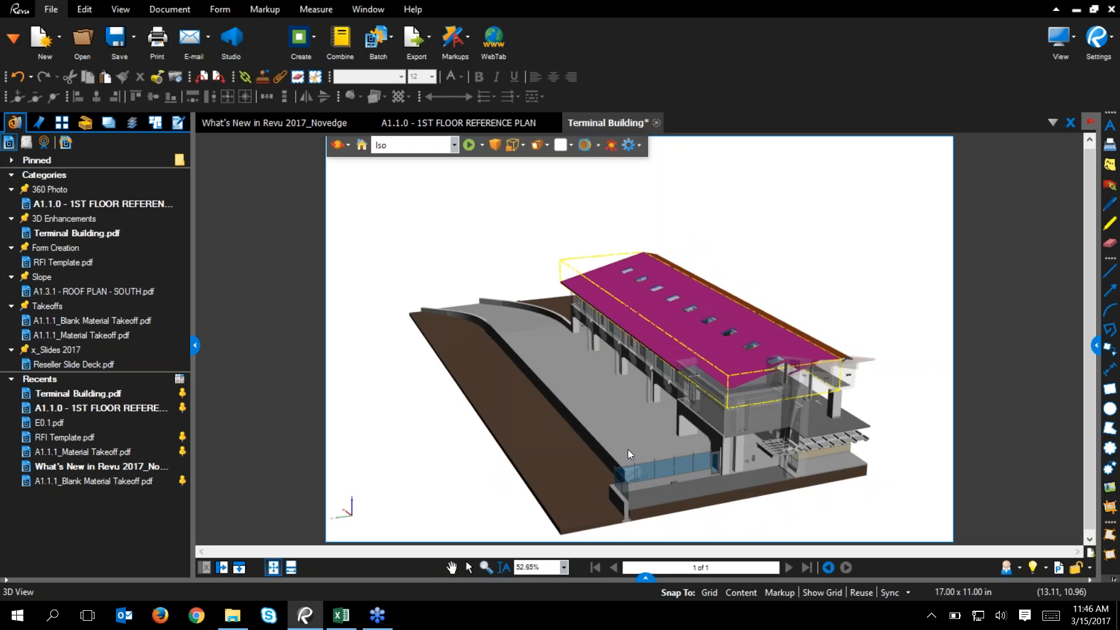
{"action": "left_click_drag", "start_coordinate": [647, 577], "coordinate": [654, 408]}
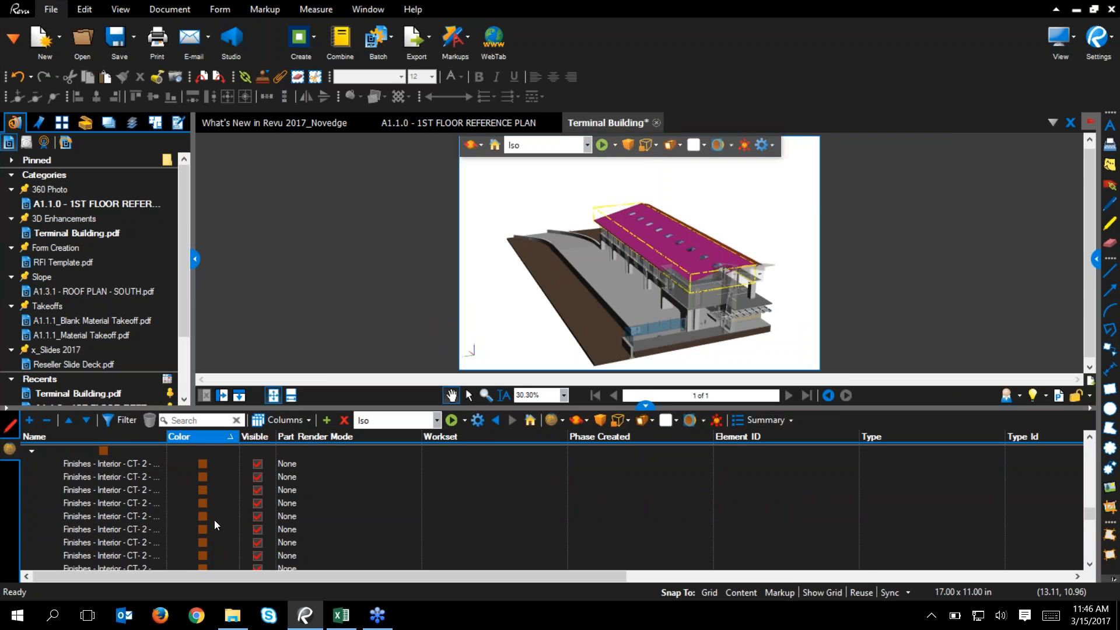
{"action": "scroll", "coordinate": [235, 524], "scroll_direction": "down", "scroll_amount": 5}
{"action": "scroll", "coordinate": [225, 526], "scroll_direction": "up", "scroll_amount": 3}
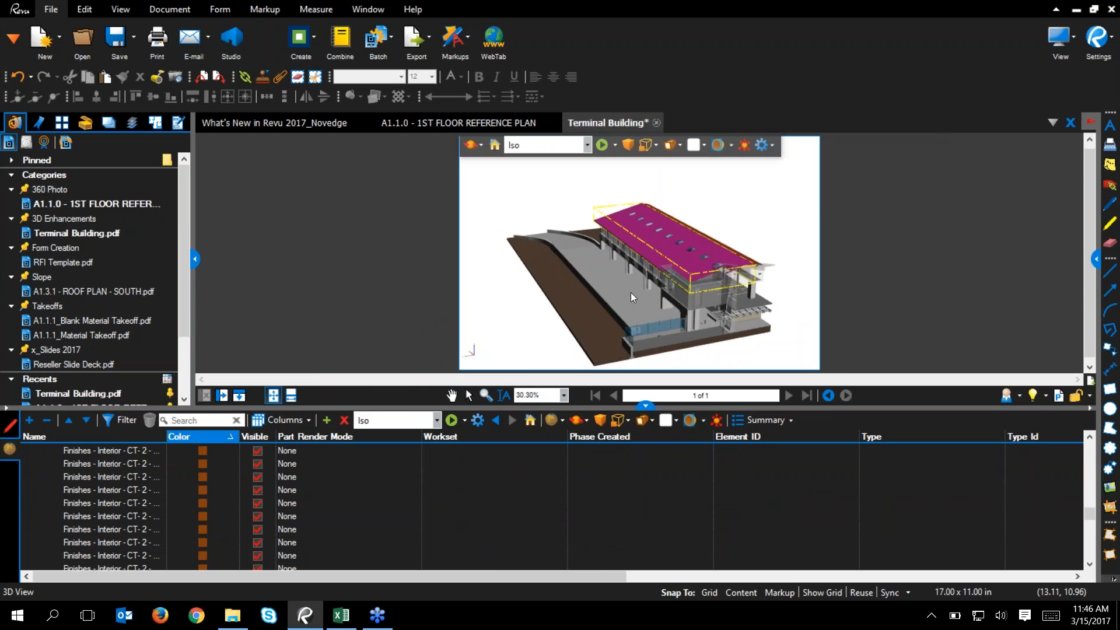
{"action": "left_click", "coordinate": [597, 317]}
{"action": "left_click", "coordinate": [677, 254]}
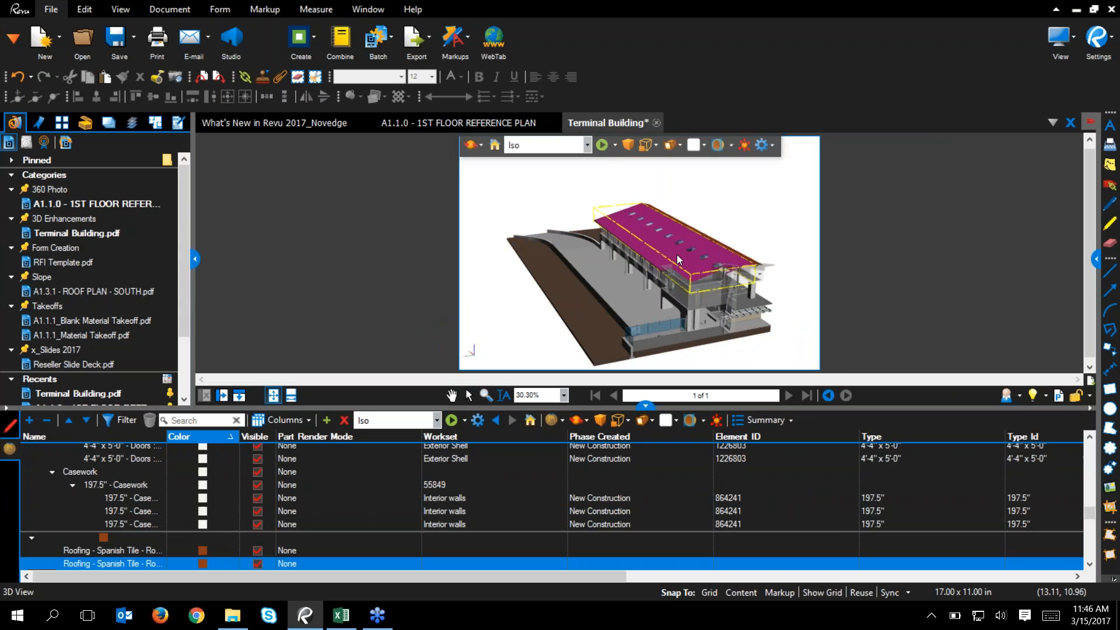
{"action": "left_click", "coordinate": [201, 563]}
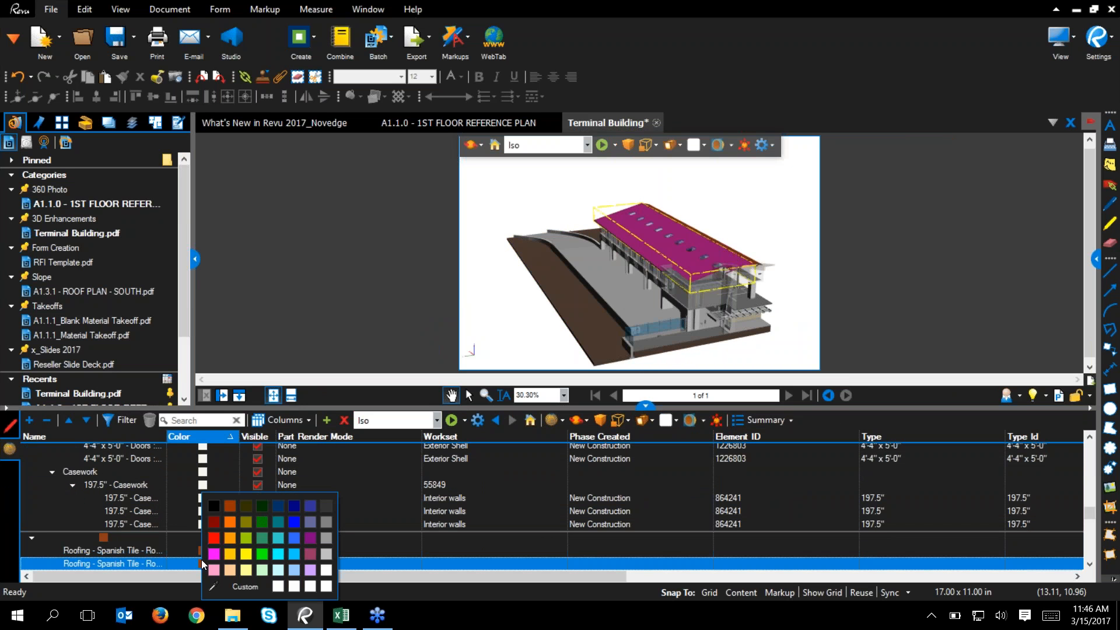
{"action": "left_click", "coordinate": [261, 554]}
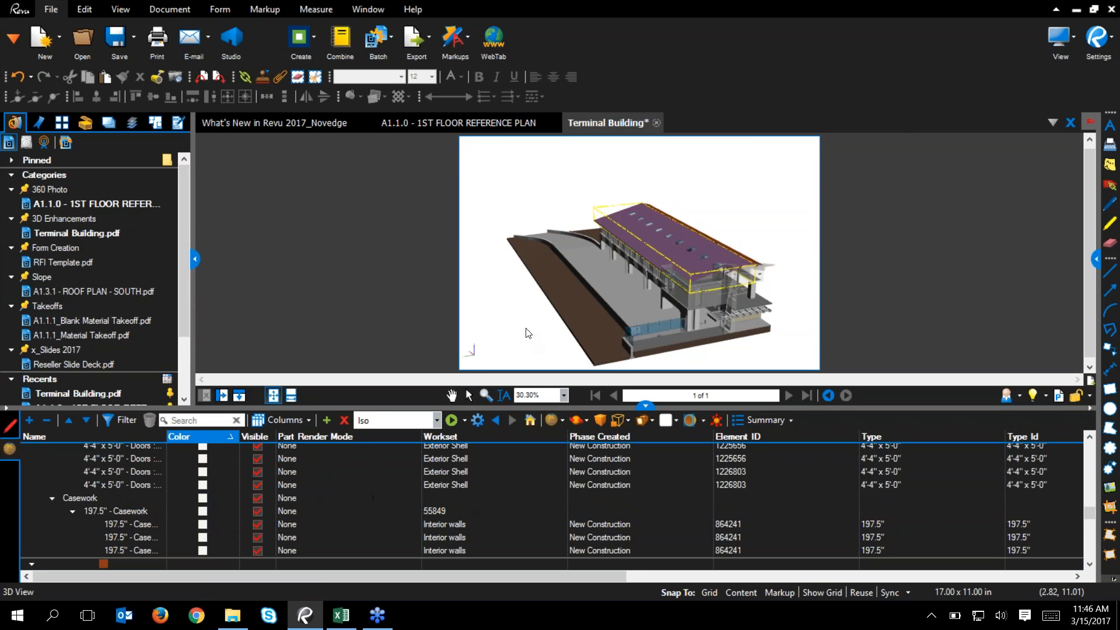
- Change the color of the large Concrete - 6" floor slab beside the building to red and inspect the recolored model
{"action": "left_click_drag", "start_coordinate": [610, 321], "coordinate": [610, 331]}
{"action": "left_click", "coordinate": [614, 298]}
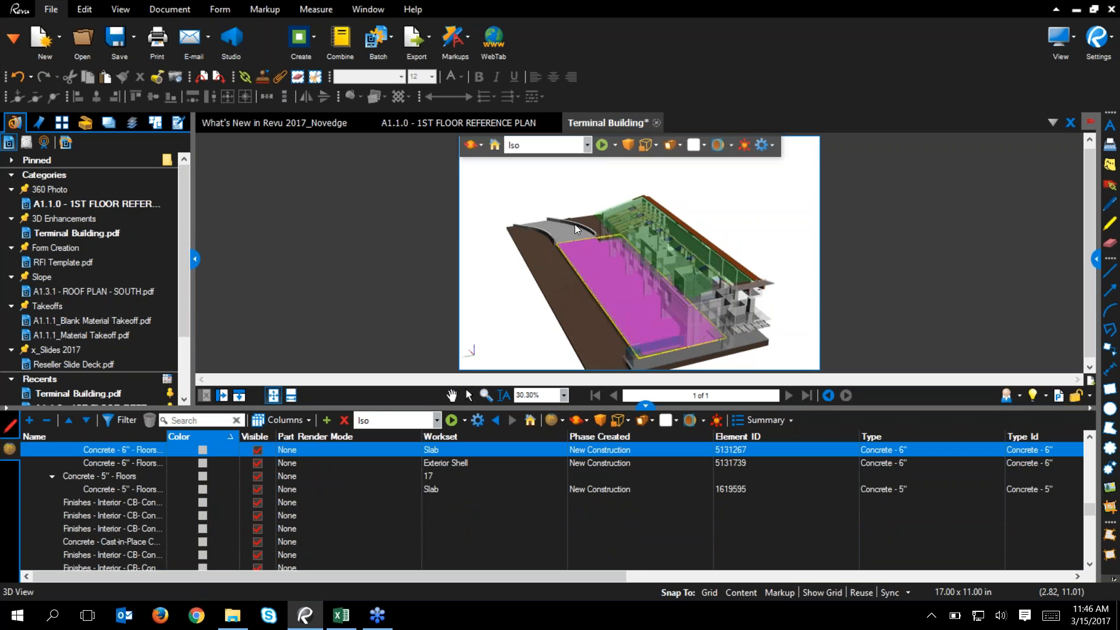
{"action": "left_click", "coordinate": [202, 449]}
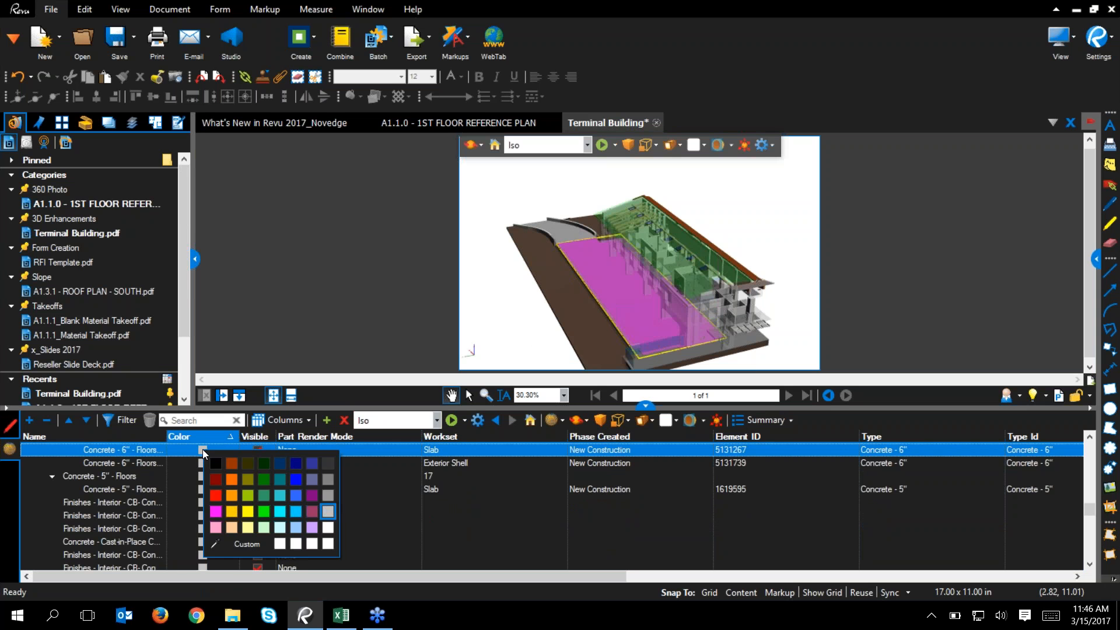
{"action": "left_click", "coordinate": [221, 493]}
{"action": "left_click", "coordinate": [533, 317]}
{"action": "left_click_drag", "start_coordinate": [674, 314], "coordinate": [589, 303]}
{"action": "scroll", "coordinate": [675, 307], "scroll_direction": "up", "scroll_amount": 5}
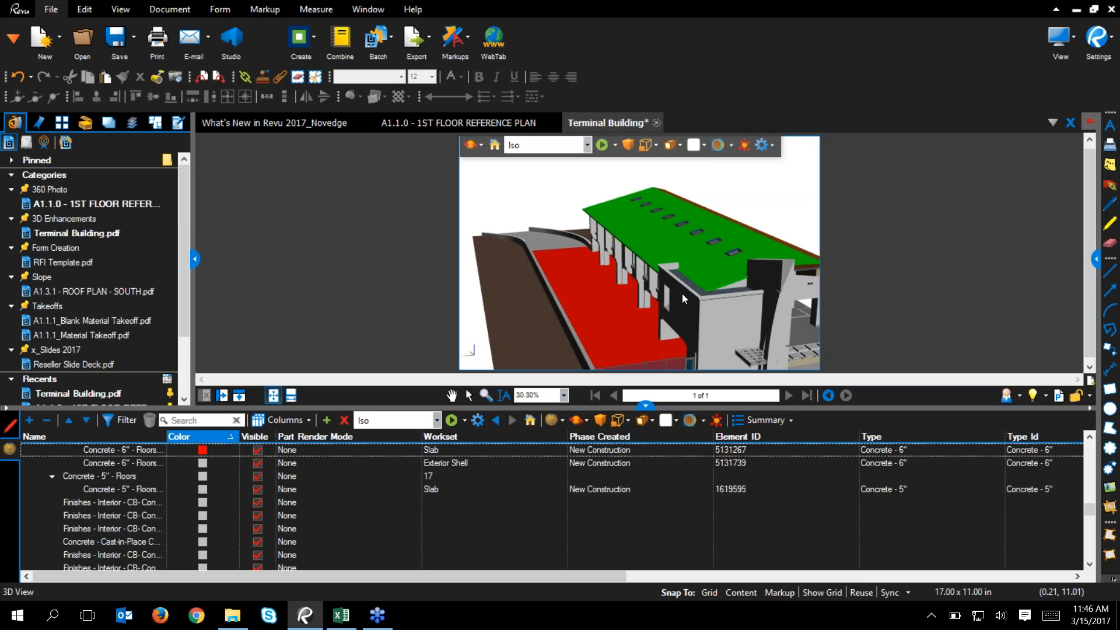
- Show the model tree's summary option for exporting to a CSV file, and collapse the tree to enlarge the model
{"action": "left_click", "coordinate": [342, 475]}
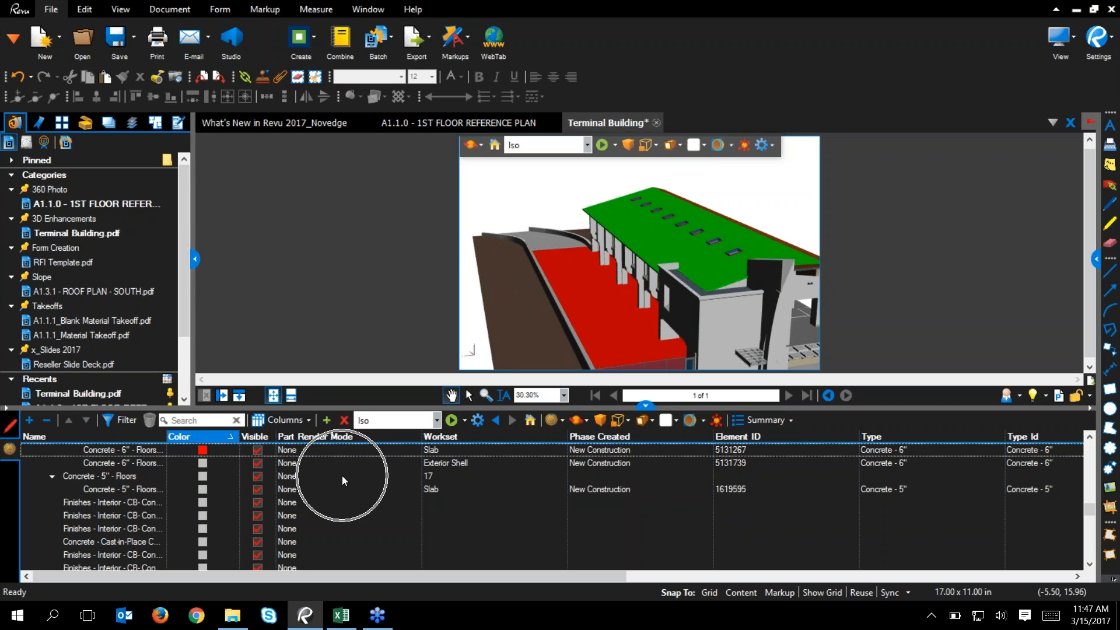
{"action": "left_click", "coordinate": [779, 422]}
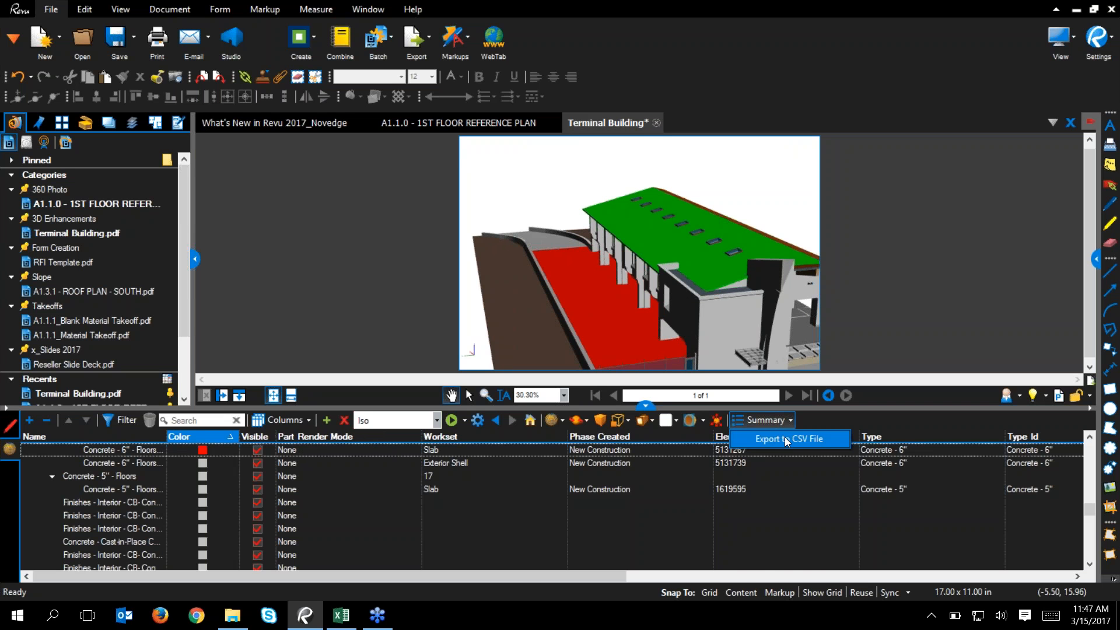
{"action": "left_click", "coordinate": [644, 406]}
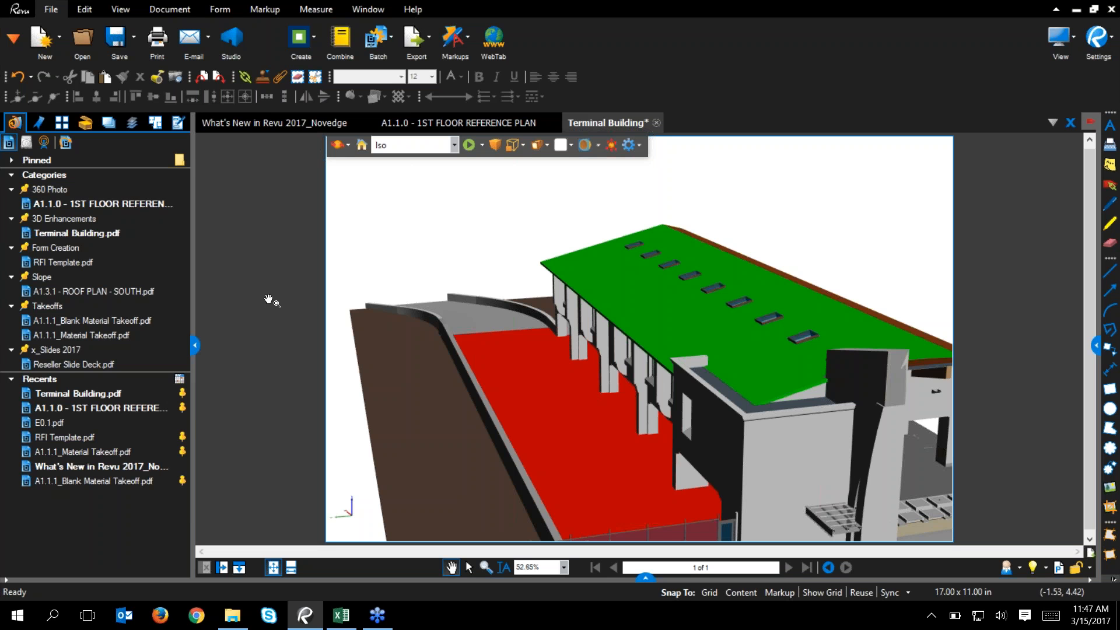
- Switch to the What's New in Revu 2017_Novedge document, show its page thumbnails, and present it full screen up to the Novedge store slide
{"action": "left_click", "coordinate": [323, 120]}
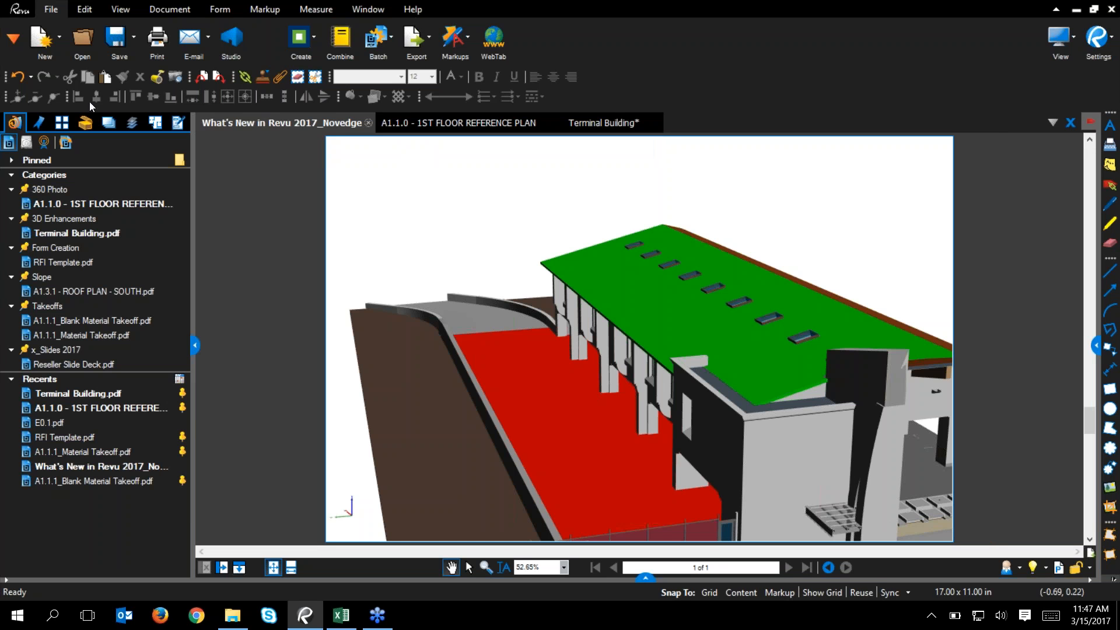
{"action": "left_click", "coordinate": [63, 123]}
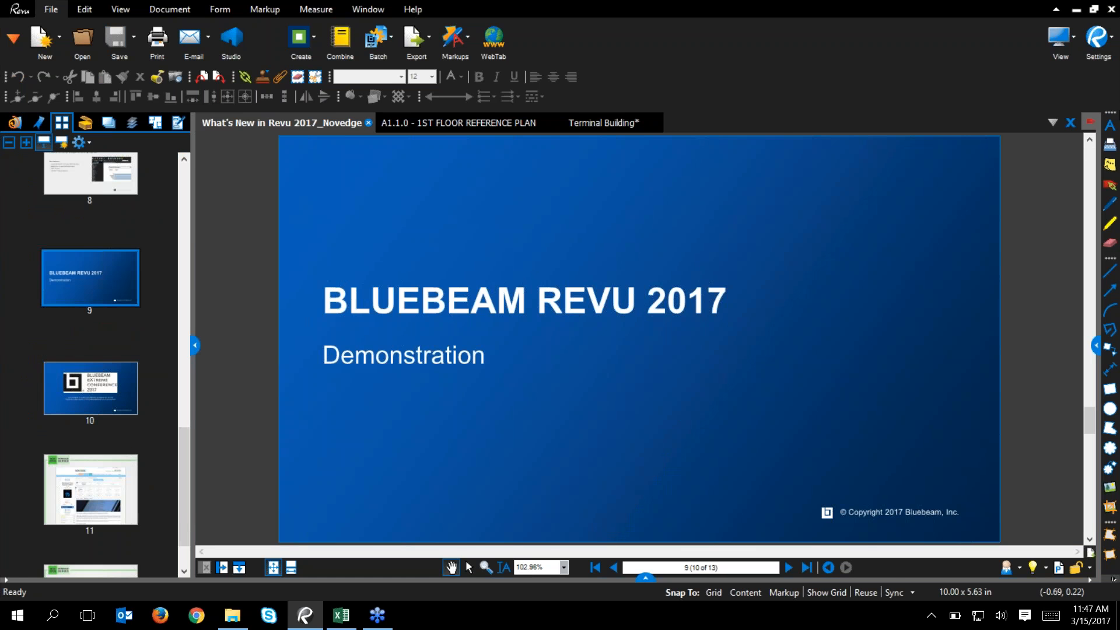
{"action": "left_click", "coordinate": [1076, 47]}
{"action": "left_click", "coordinate": [998, 241]}
{"action": "key", "text": "Right"}
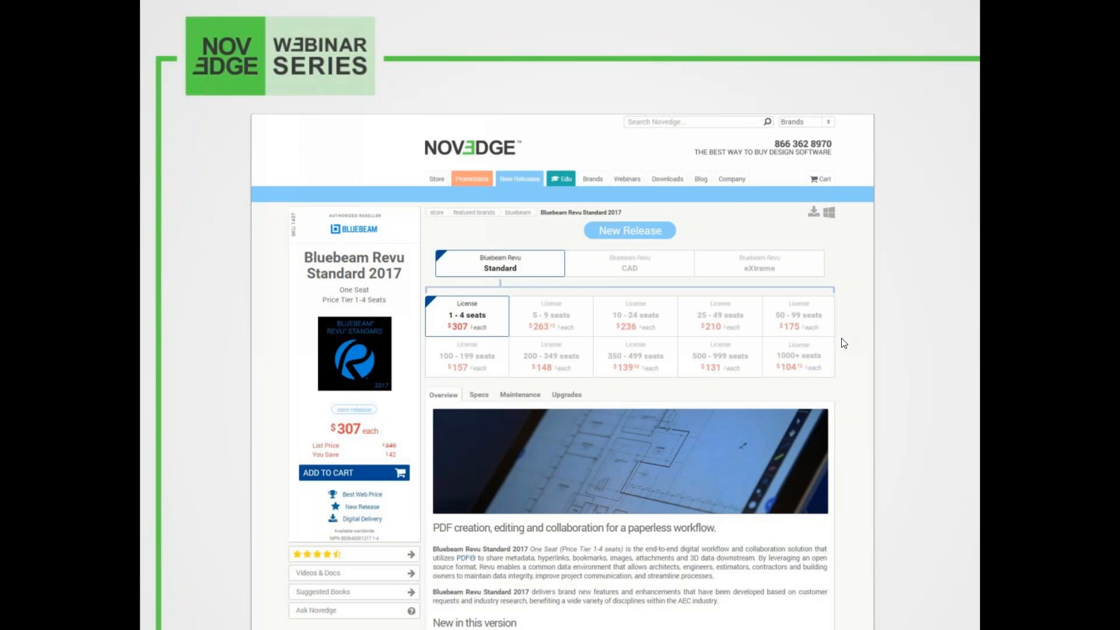